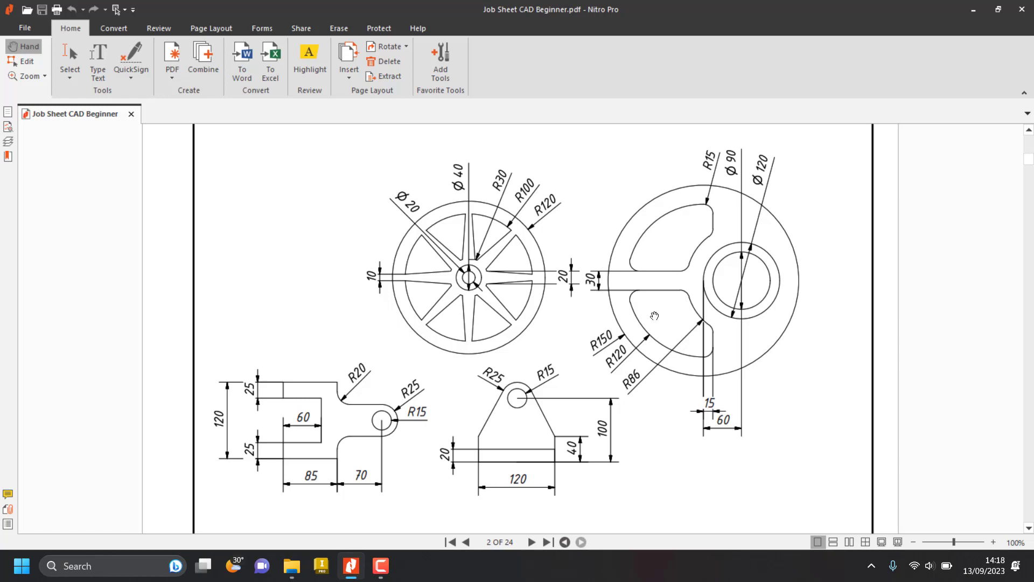
{"action": "scroll", "coordinate": [654, 316], "scroll_direction": "down", "scroll_amount": 1}
{"action": "scroll", "coordinate": [654, 316], "scroll_direction": "up", "scroll_amount": 1}
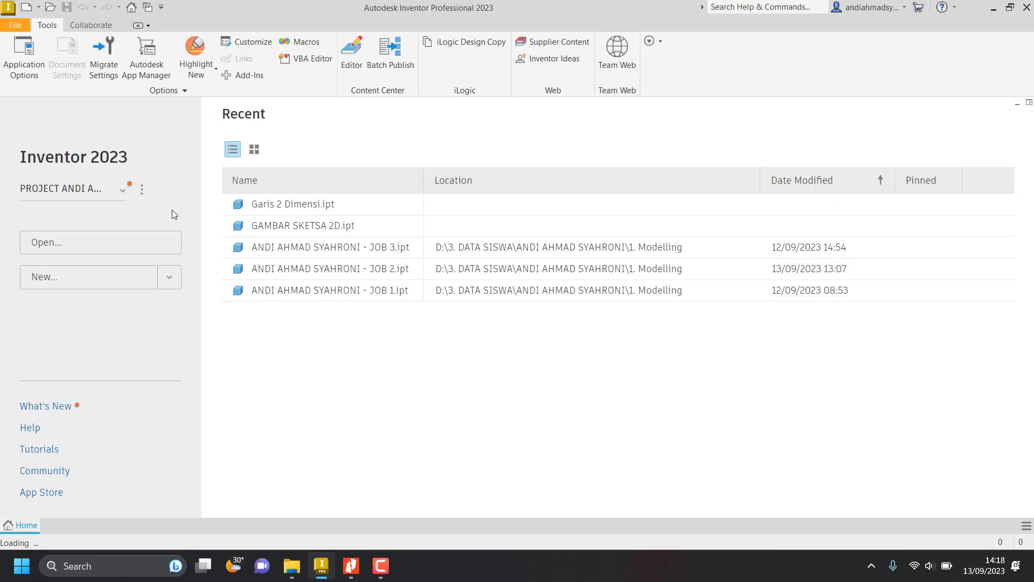
{"action": "left_click", "coordinate": [87, 196]}
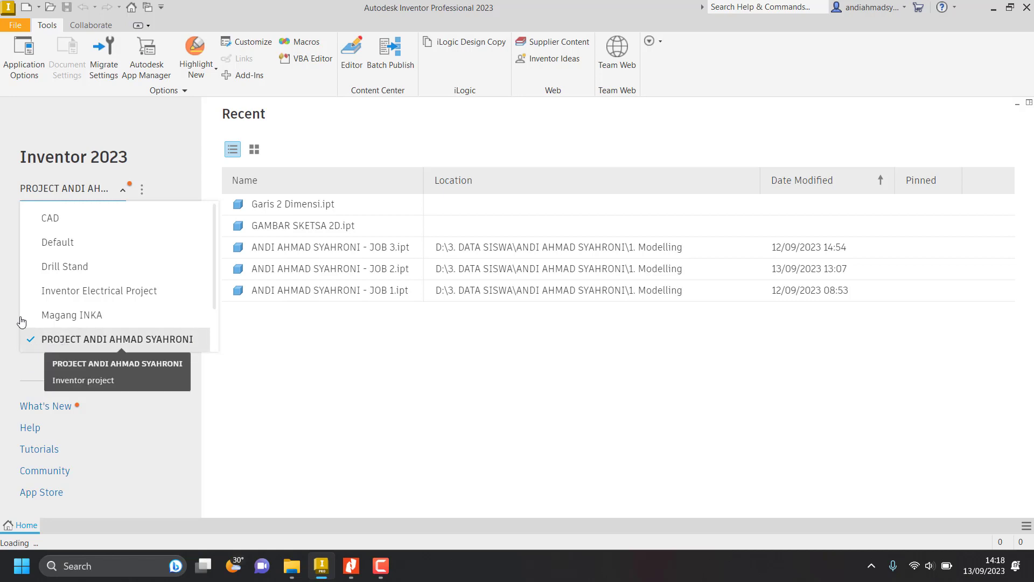
{"action": "left_click", "coordinate": [155, 163]}
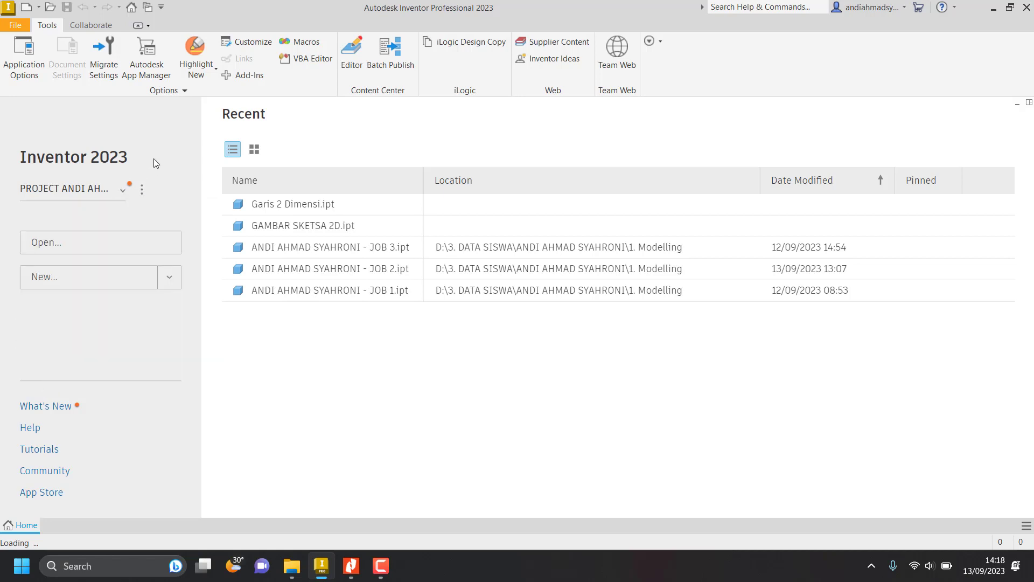
Create a new part file from the Metric template Standard (mm).ipt.
{"action": "left_click", "coordinate": [102, 284]}
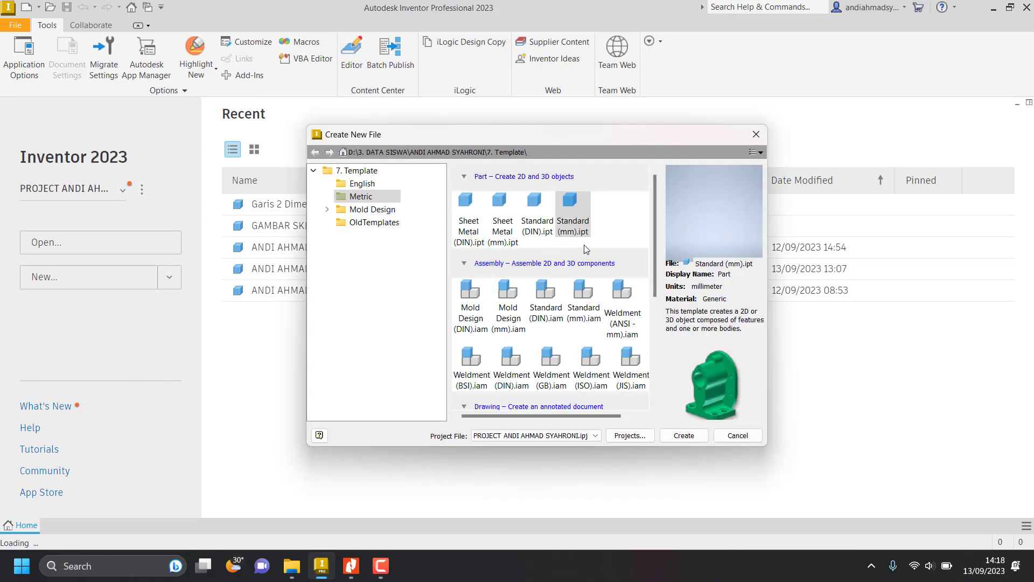
{"action": "left_click", "coordinate": [567, 221]}
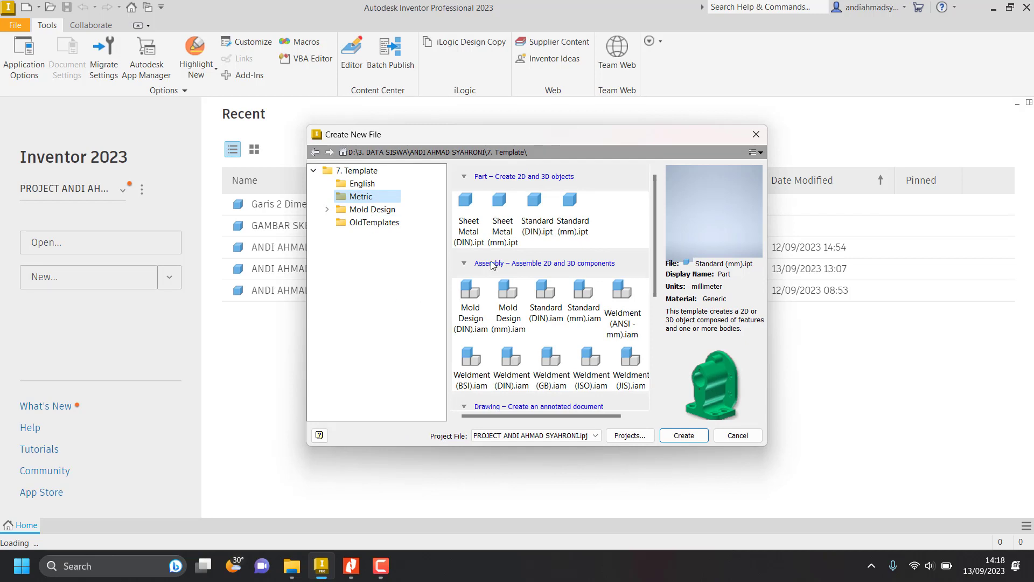
{"action": "left_click", "coordinate": [567, 222]}
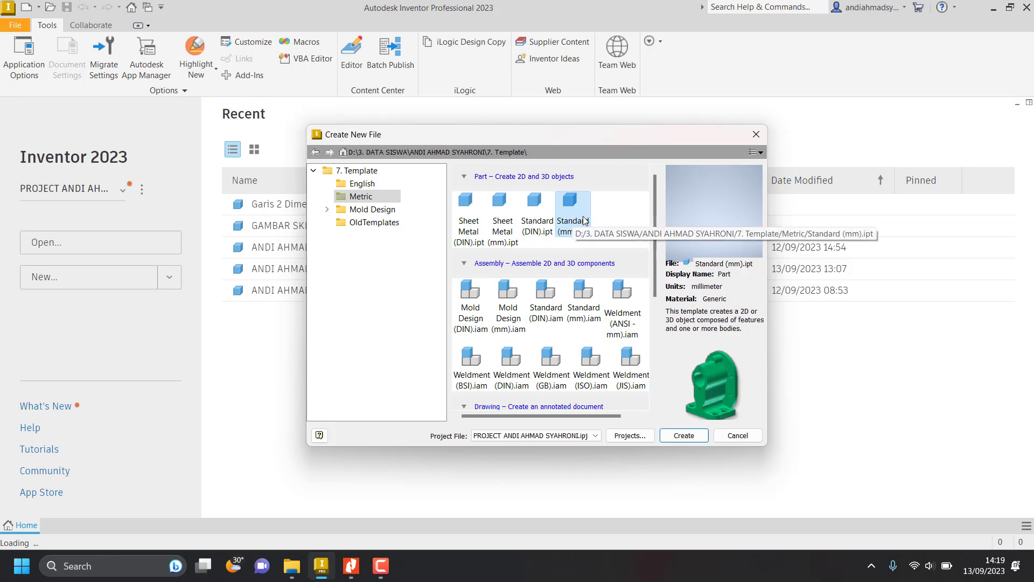
{"action": "left_click", "coordinate": [680, 438]}
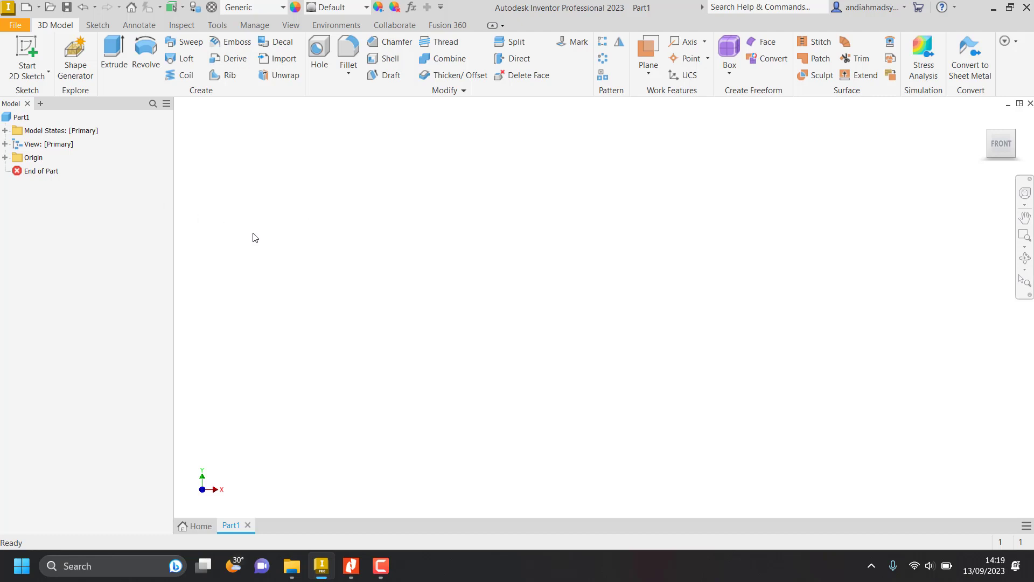
Start a new 2D sketch on the part's XY plane.
{"action": "left_click", "coordinate": [26, 52]}
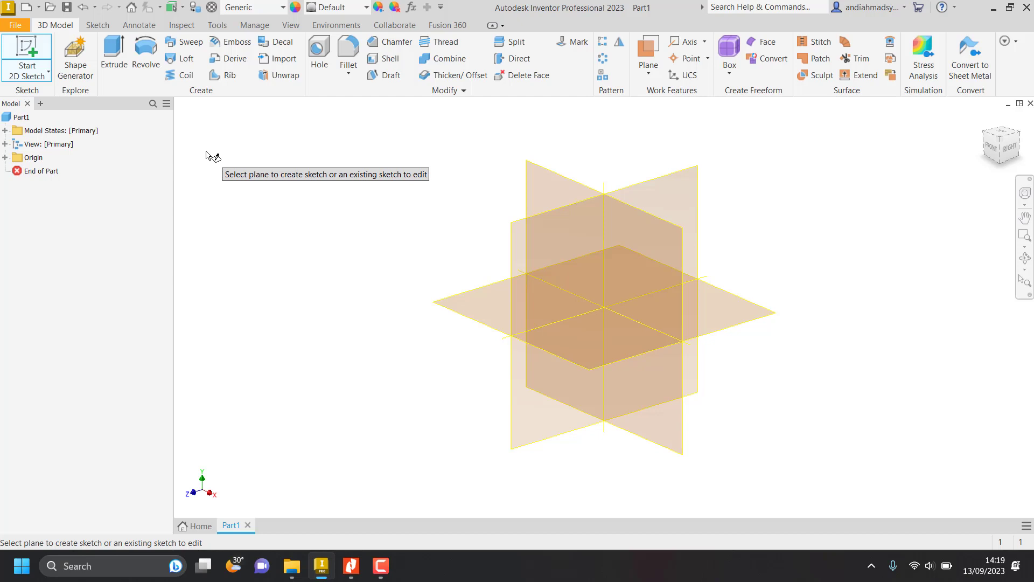
{"action": "left_click", "coordinate": [538, 186]}
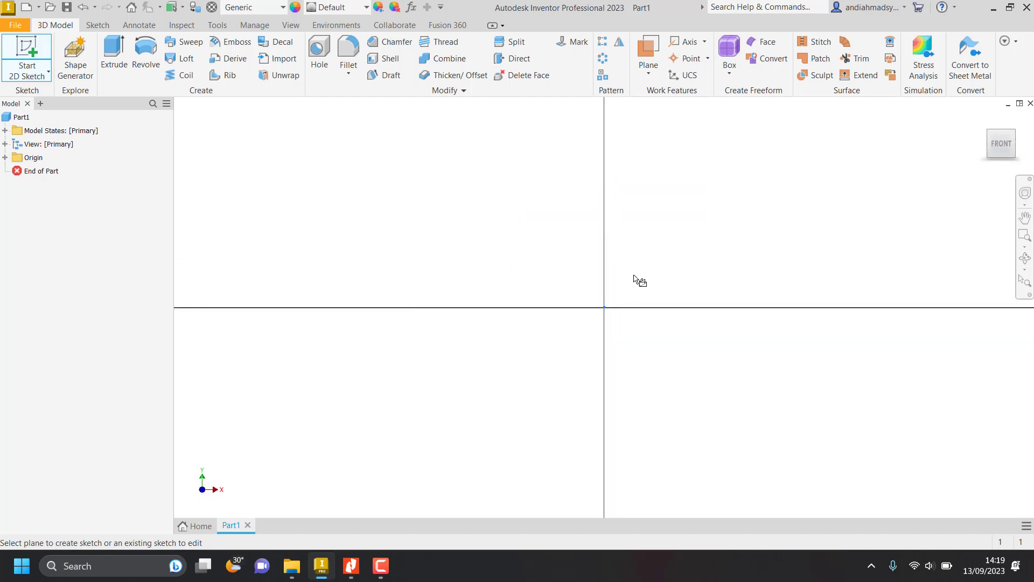
{"action": "middle_click_drag", "start_coordinate": [759, 378], "coordinate": [374, 197]}
Switch to the job sheet PDF in Nitro Pro and examine the dimensions of the spoked wheel's hub, spokes and rim.
{"action": "key", "text": "alt+Tab"}
{"action": "scroll", "coordinate": [511, 245], "scroll_direction": "up", "scroll_amount": 2, "text": "ctrl"}
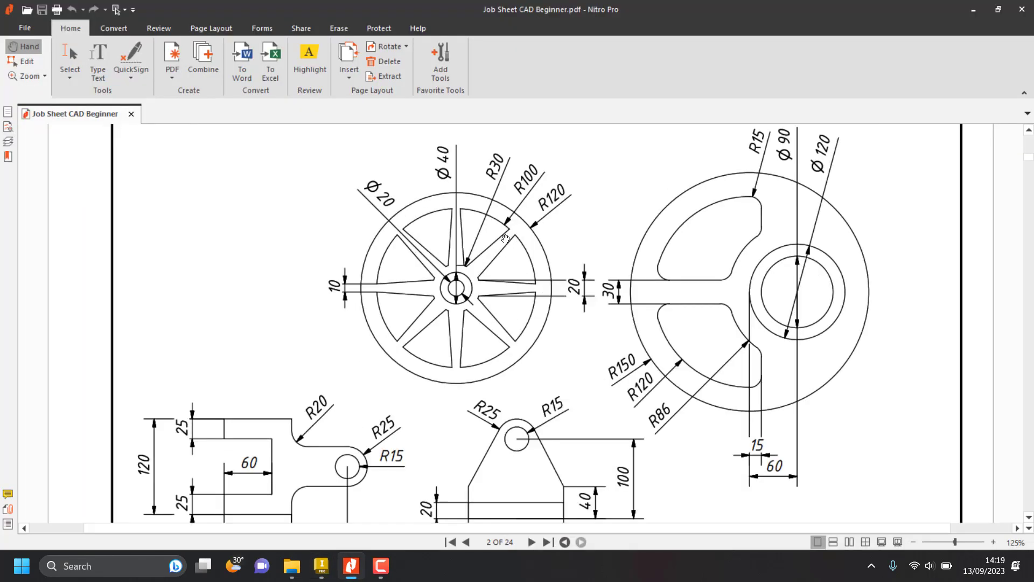
{"action": "left_click_drag", "start_coordinate": [481, 269], "coordinate": [485, 288]}
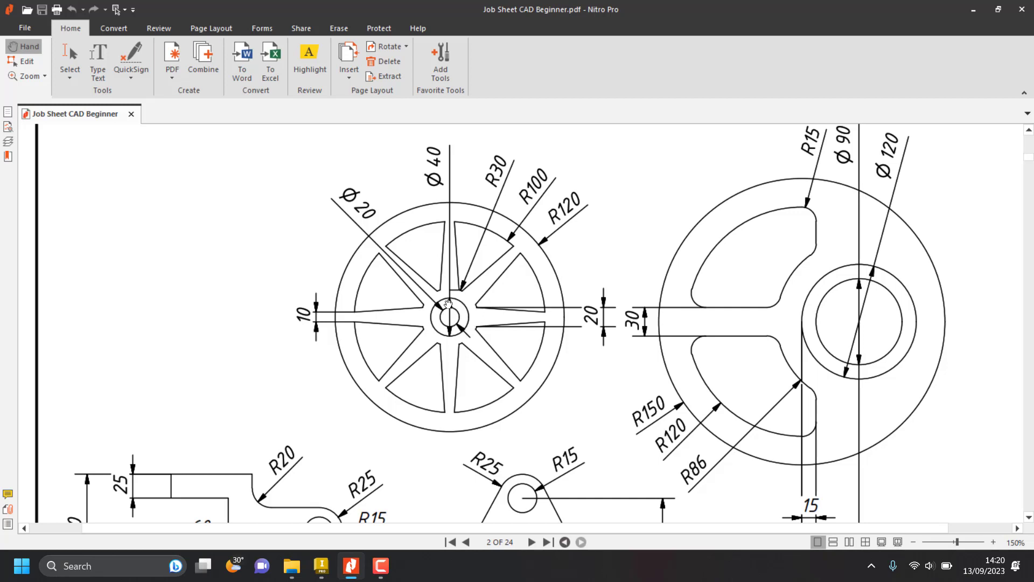
{"action": "key", "text": "alt+Tab"}
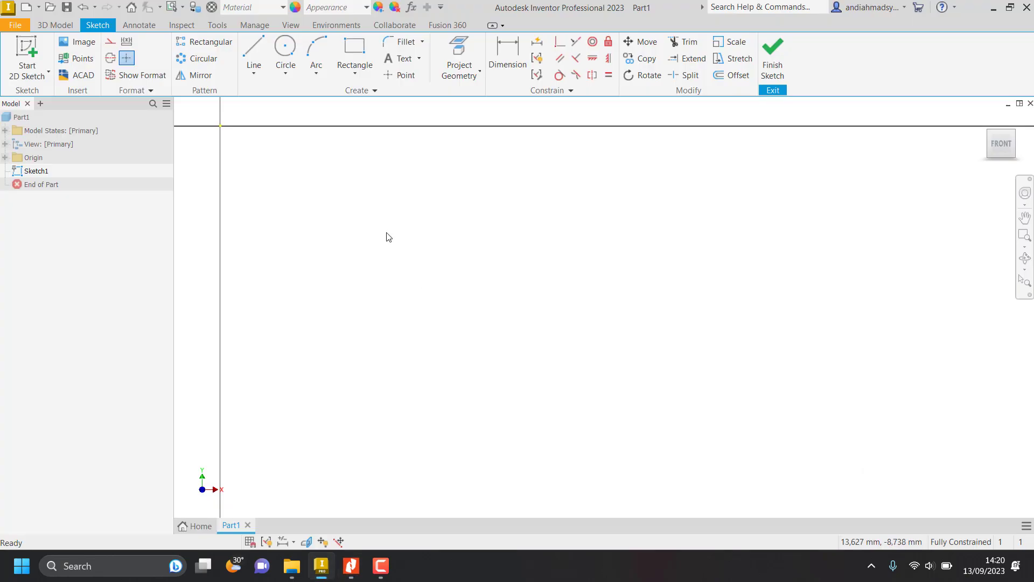
In the Inventor sketch, draw a centre point circle below and to the right of the origin and dimension its diameter to 20 mm.
{"action": "left_click", "coordinate": [288, 54]}
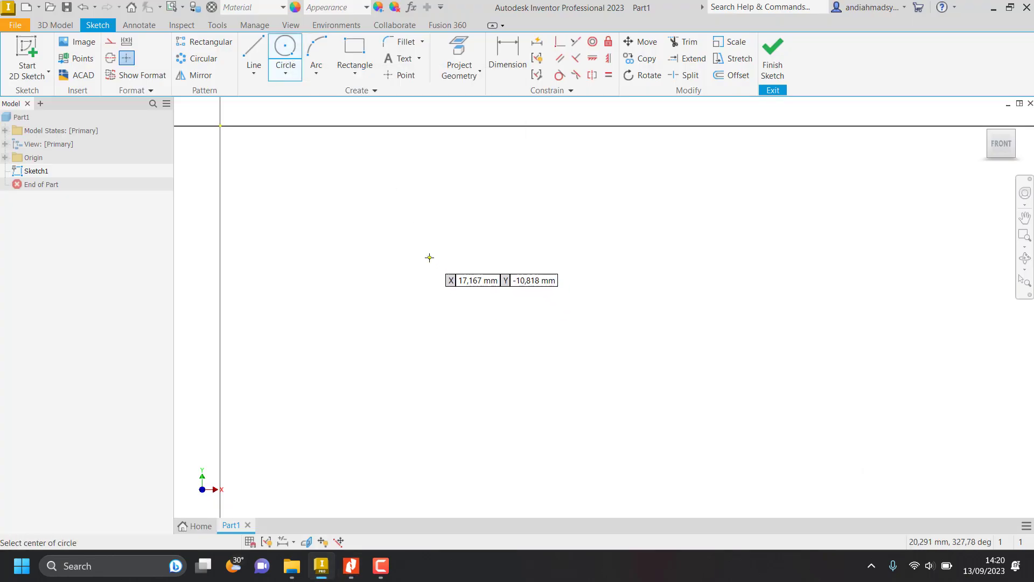
{"action": "left_click", "coordinate": [429, 258]}
{"action": "left_click", "coordinate": [439, 248]}
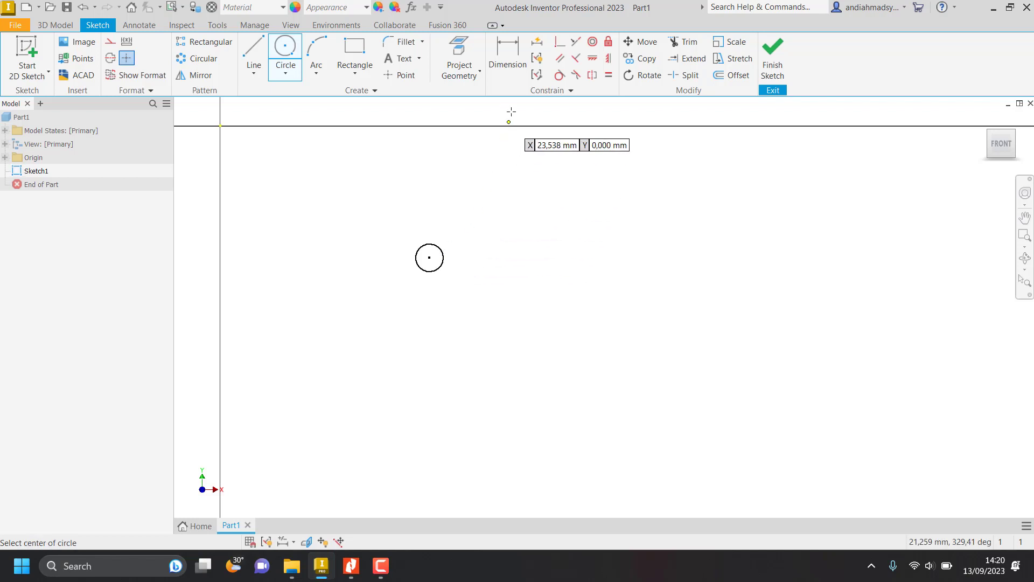
{"action": "left_click", "coordinate": [507, 54]}
{"action": "left_click", "coordinate": [447, 265]}
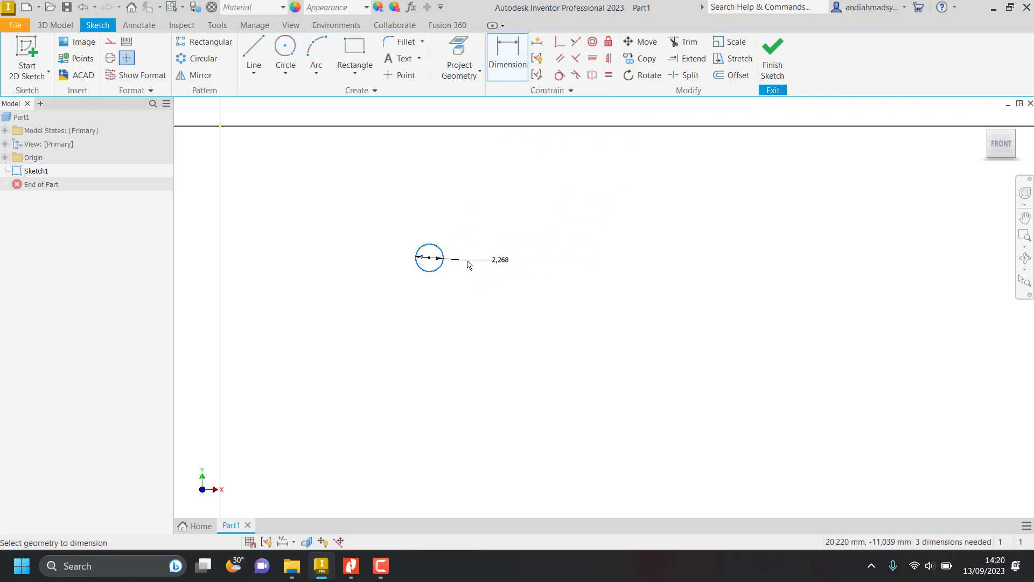
{"action": "left_click", "coordinate": [468, 263]}
{"action": "type", "text": "20"}
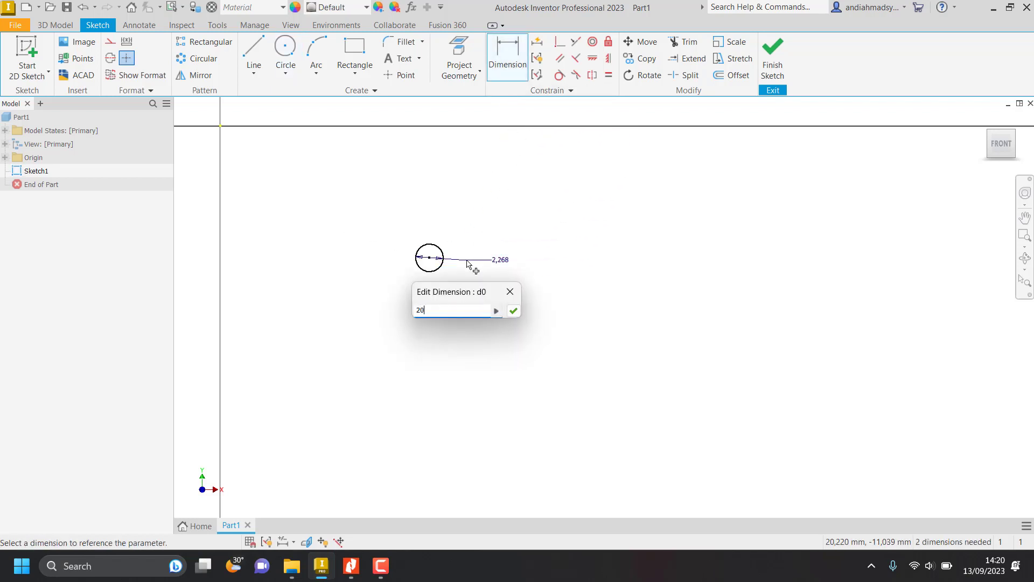
{"action": "key", "text": "Return"}
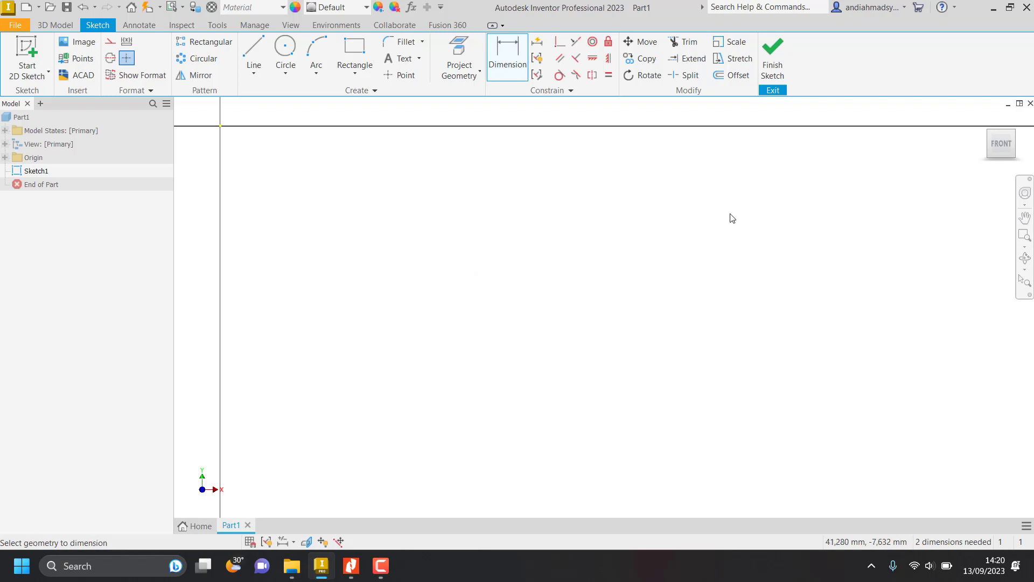
Move the 20 mm circle closer to the sketch origin, with its centre at about X 127 mm, Y -82 mm.
{"action": "left_click", "coordinate": [1002, 143]}
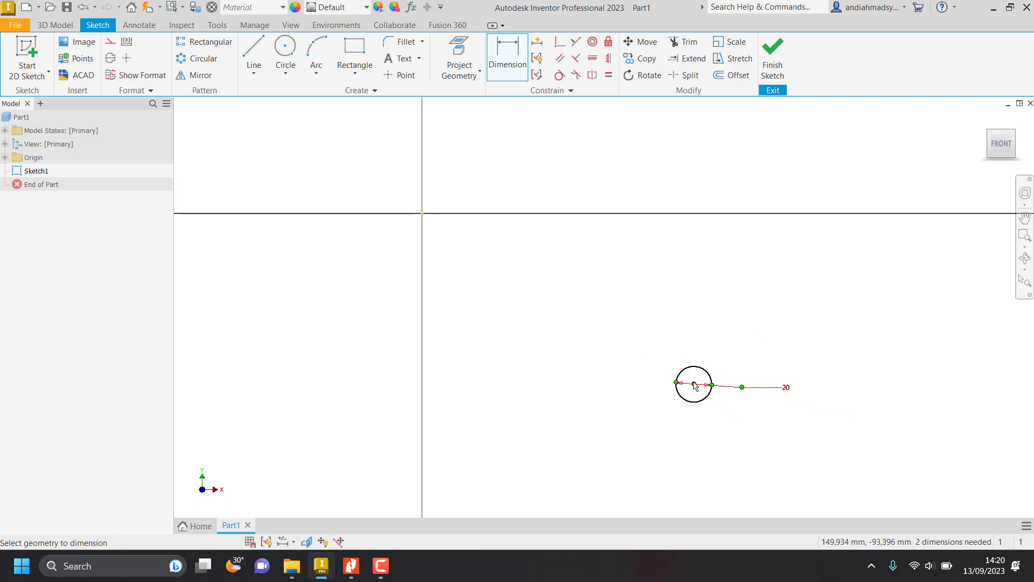
{"action": "double_click", "coordinate": [695, 386]}
{"action": "key", "text": "Escape"}
{"action": "key", "text": "Escape"}
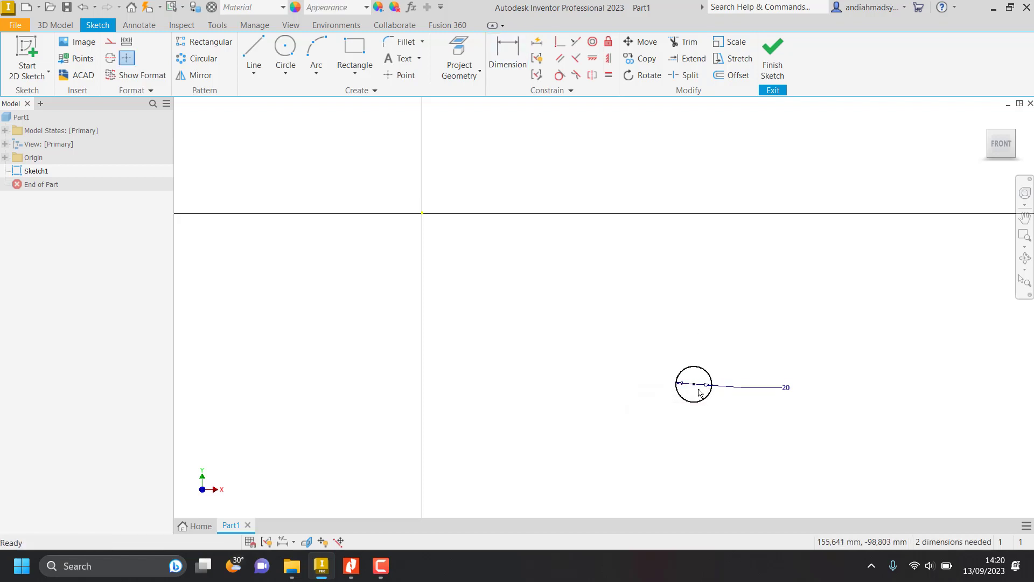
{"action": "left_click_drag", "start_coordinate": [698, 390], "coordinate": [655, 367]}
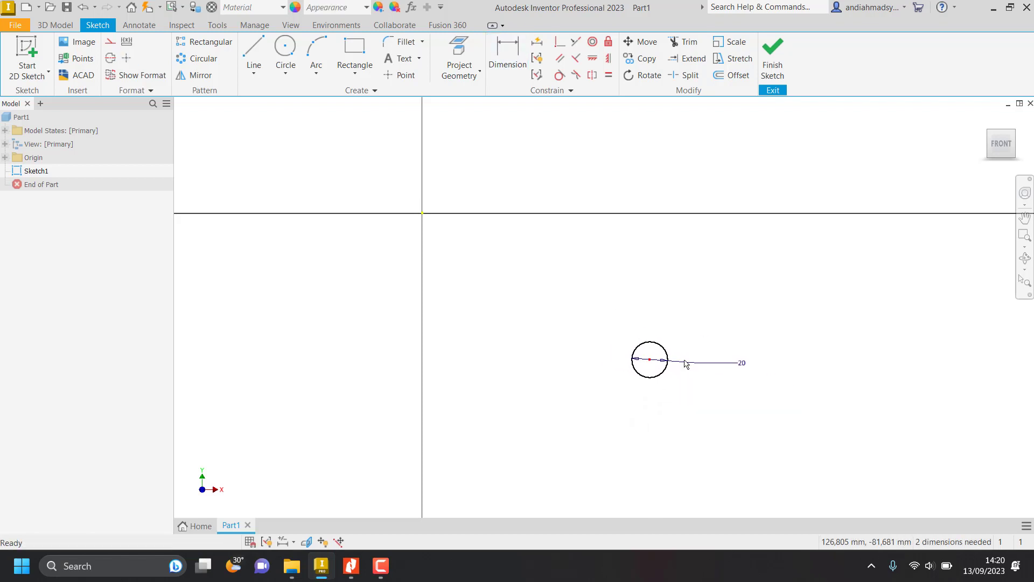
{"action": "middle_click_drag", "start_coordinate": [768, 326], "coordinate": [598, 237]}
Check the hub size in the job sheet, then sketch a second circle concentric with the first and dimension its diameter to 40 mm.
{"action": "key", "text": "alt+Tab"}
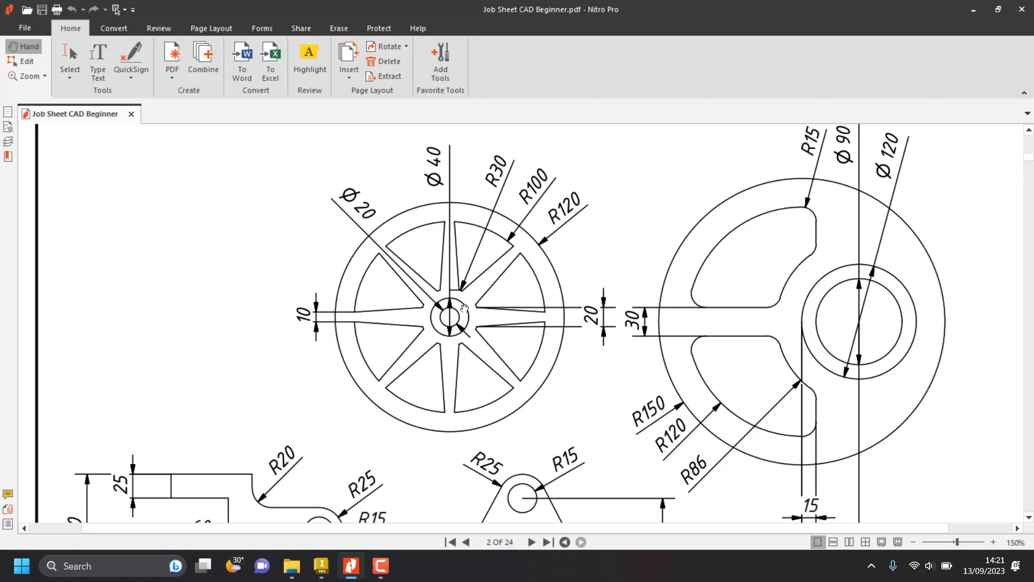
{"action": "key", "text": "alt+Tab"}
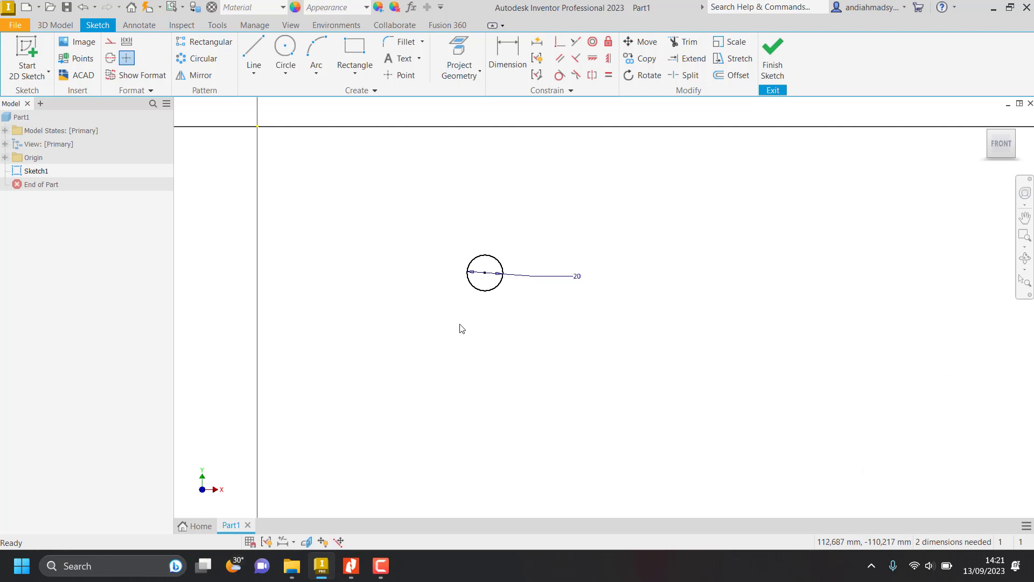
{"action": "left_click", "coordinate": [289, 49]}
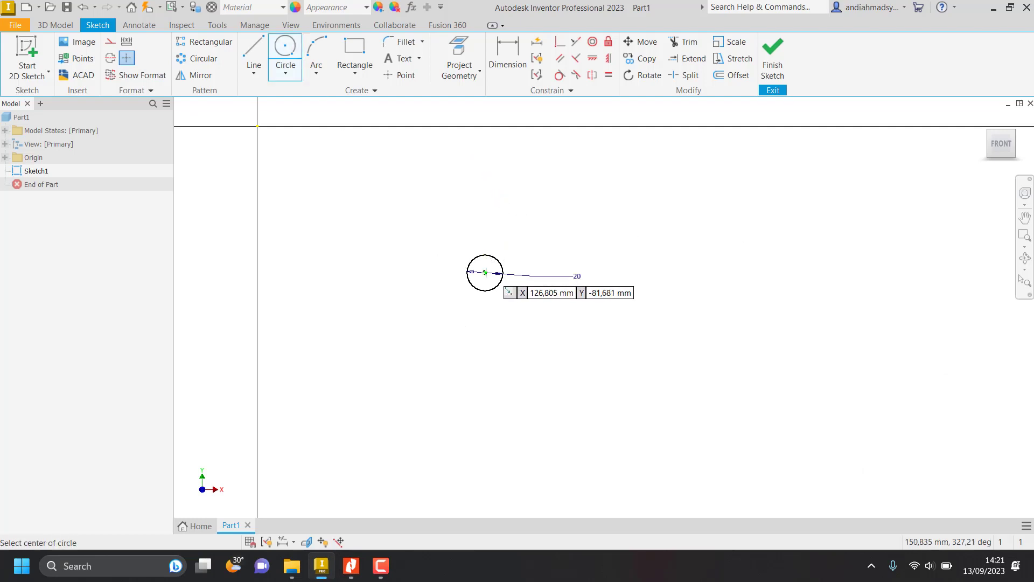
{"action": "left_click", "coordinate": [485, 273]}
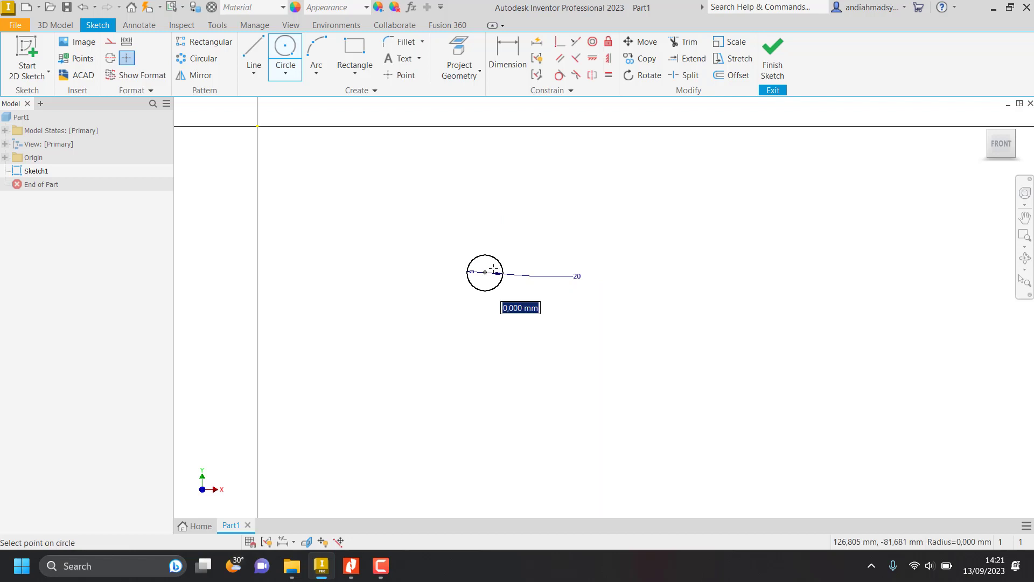
{"action": "left_click", "coordinate": [512, 246]}
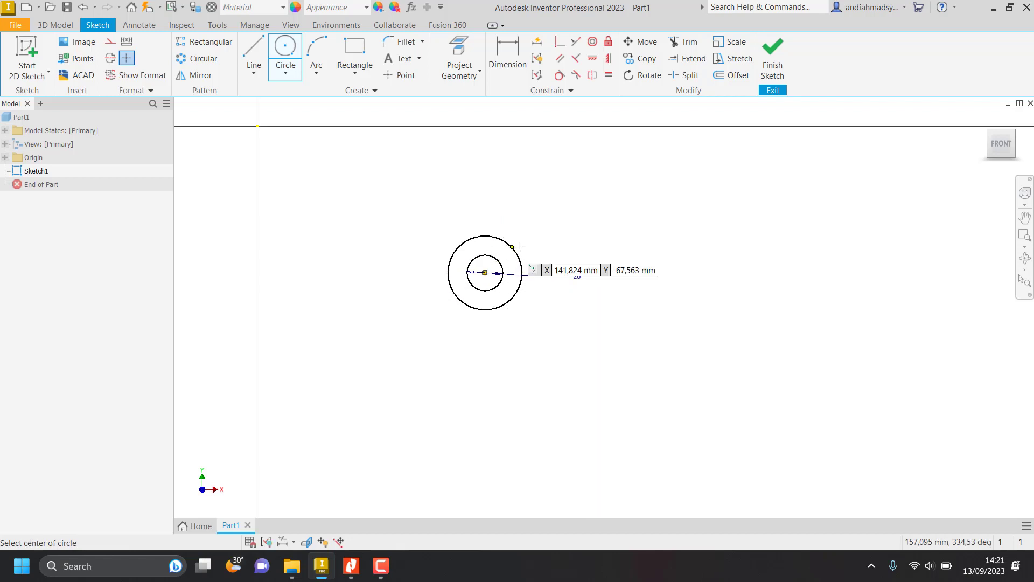
{"action": "left_click", "coordinate": [507, 57]}
{"action": "left_click", "coordinate": [518, 256]}
{"action": "left_click", "coordinate": [541, 240]}
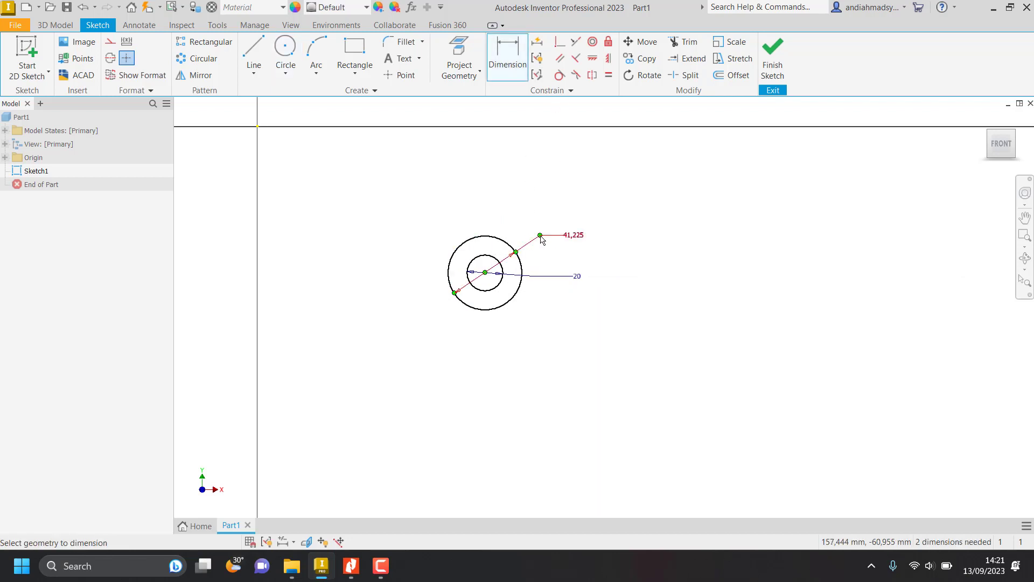
{"action": "type", "text": "40"}
{"action": "key", "text": "Return"}
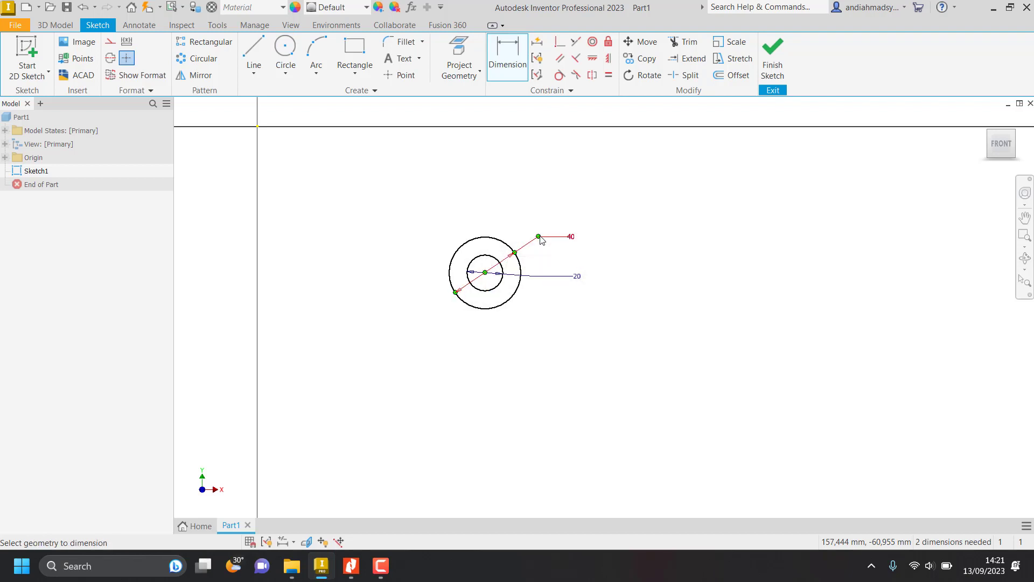
Check the R30 circle in the job sheet and sketch a third concentric circle with a diameter of 60 mm.
{"action": "key", "text": "alt+Tab"}
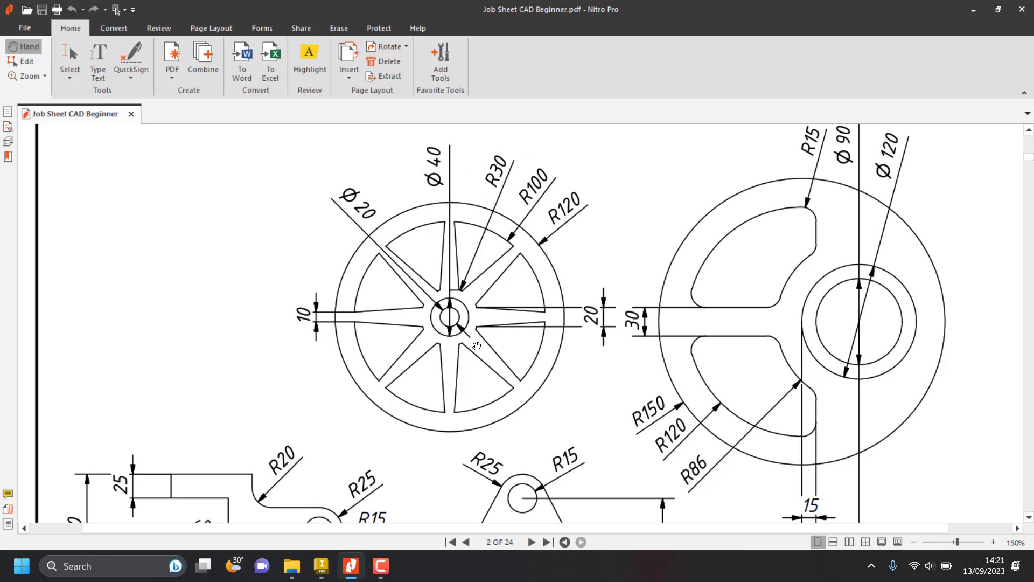
{"action": "key", "text": "alt+Tab"}
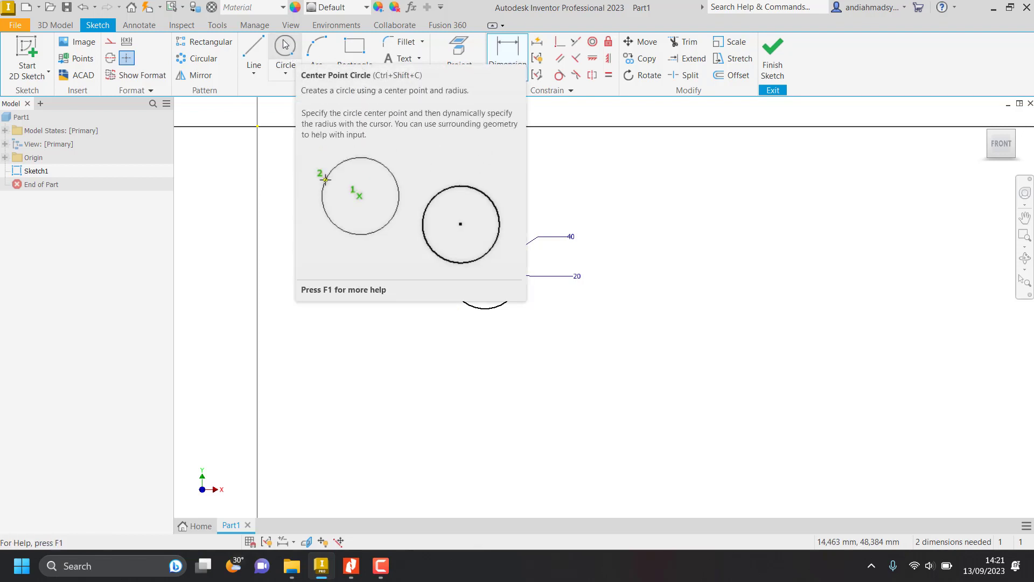
{"action": "left_click", "coordinate": [285, 45]}
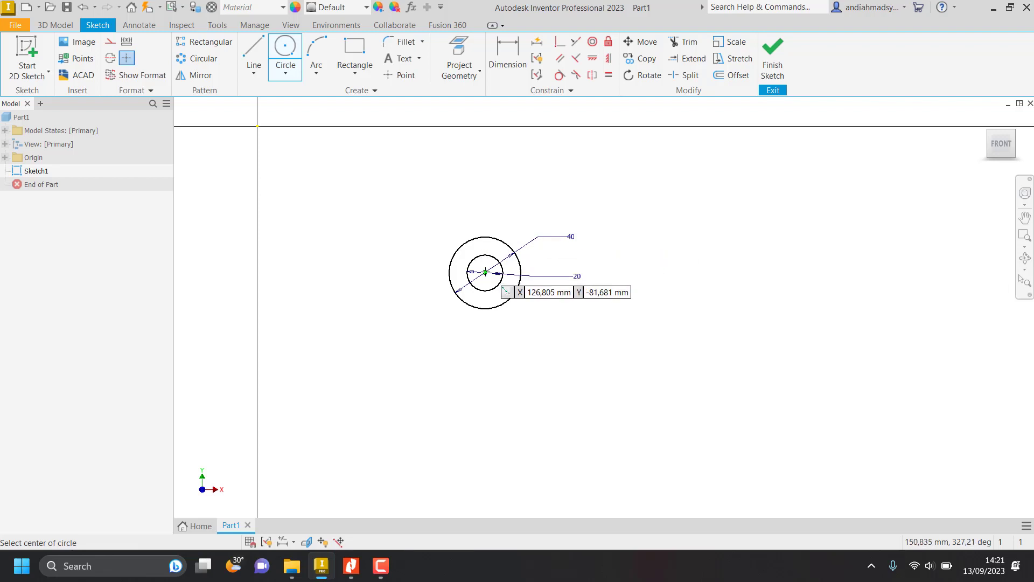
{"action": "left_click", "coordinate": [485, 272]}
{"action": "type", "text": "60"}
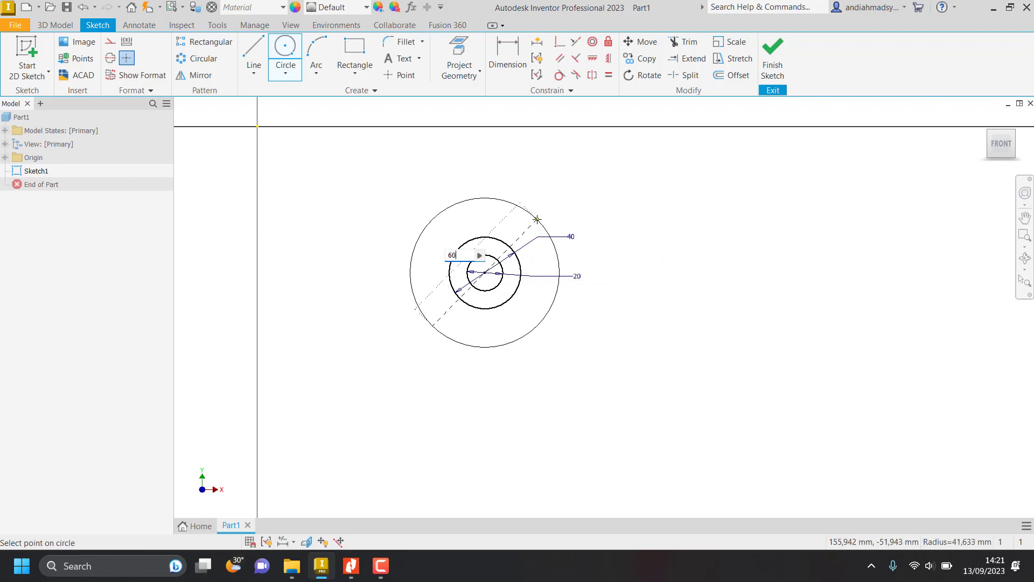
{"action": "key", "text": "Return"}
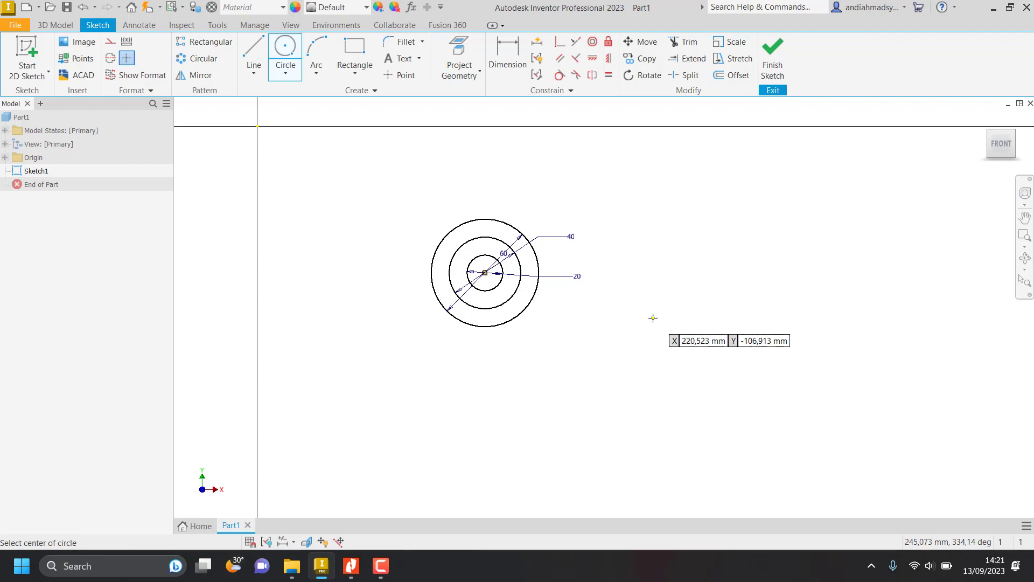
Check the R100 circle in the job sheet and sketch a fourth concentric circle with a diameter of 200 mm.
{"action": "key", "text": "alt+Tab"}
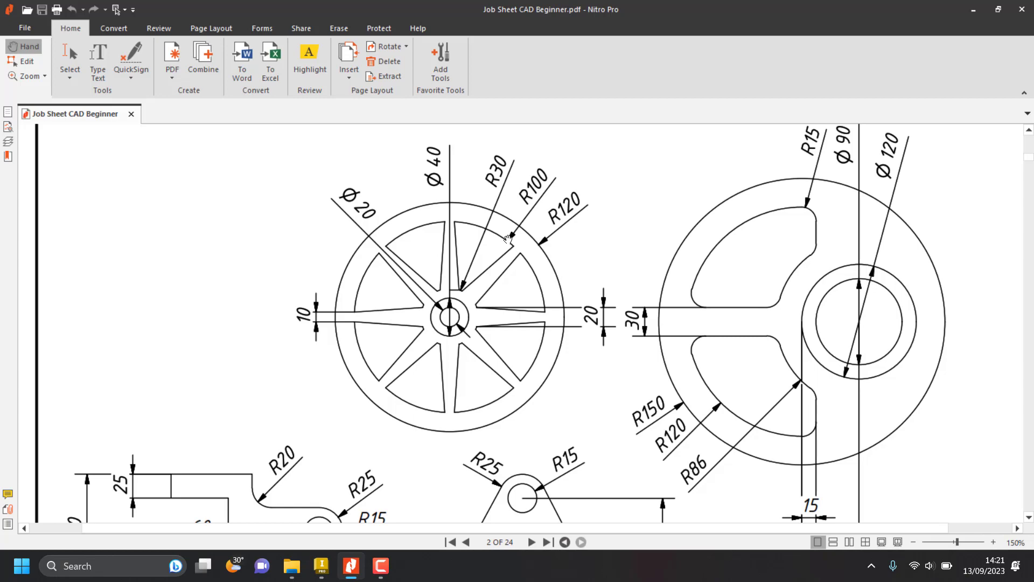
{"action": "key", "text": "alt+Tab"}
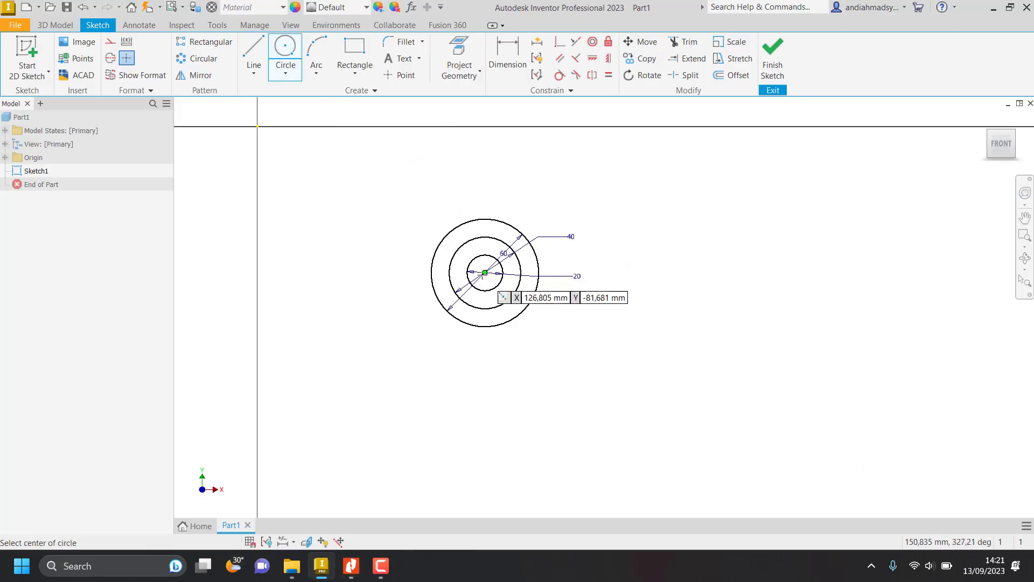
{"action": "left_click", "coordinate": [485, 273]}
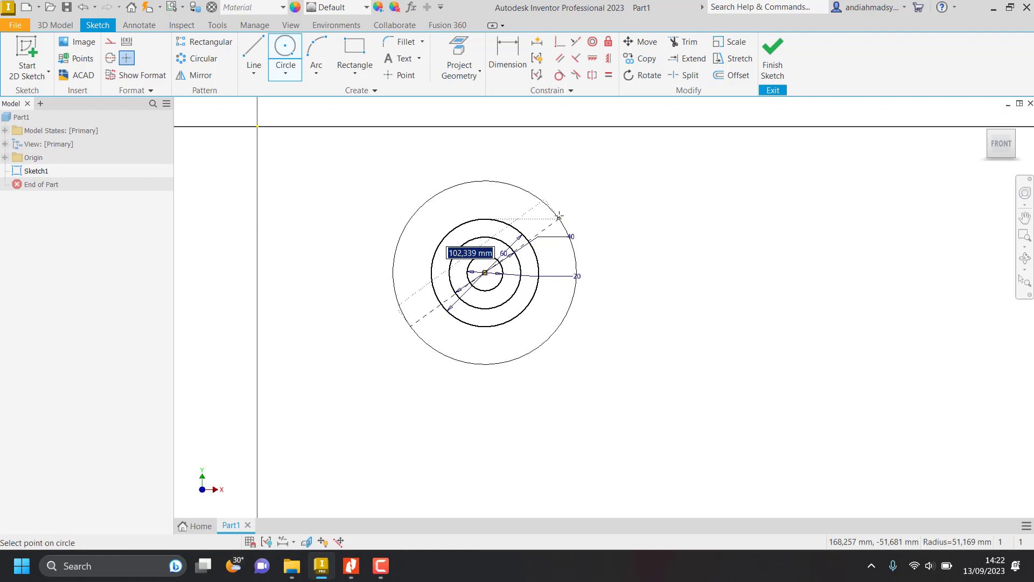
{"action": "type", "text": "100*2"}
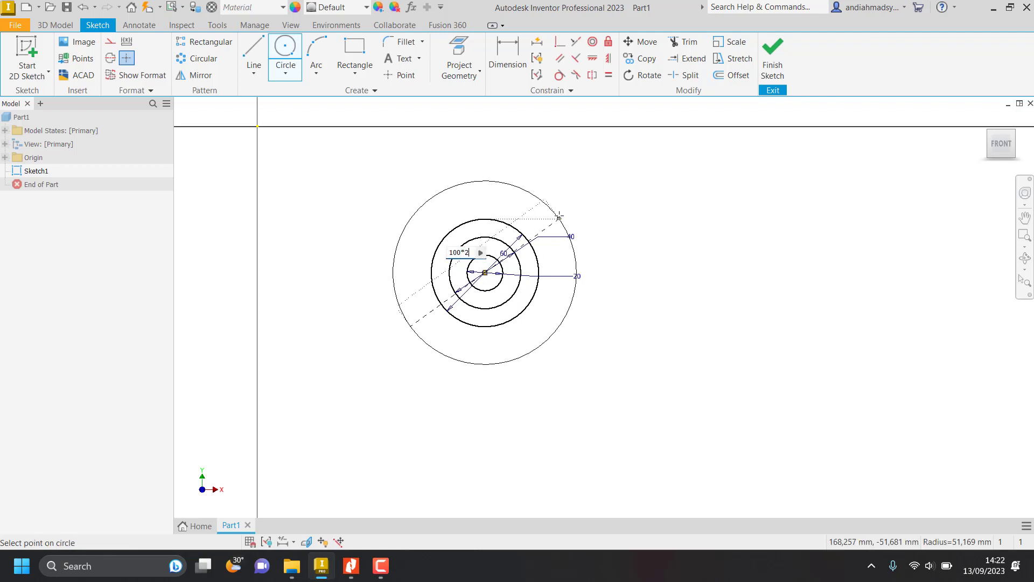
{"action": "key", "text": "Return"}
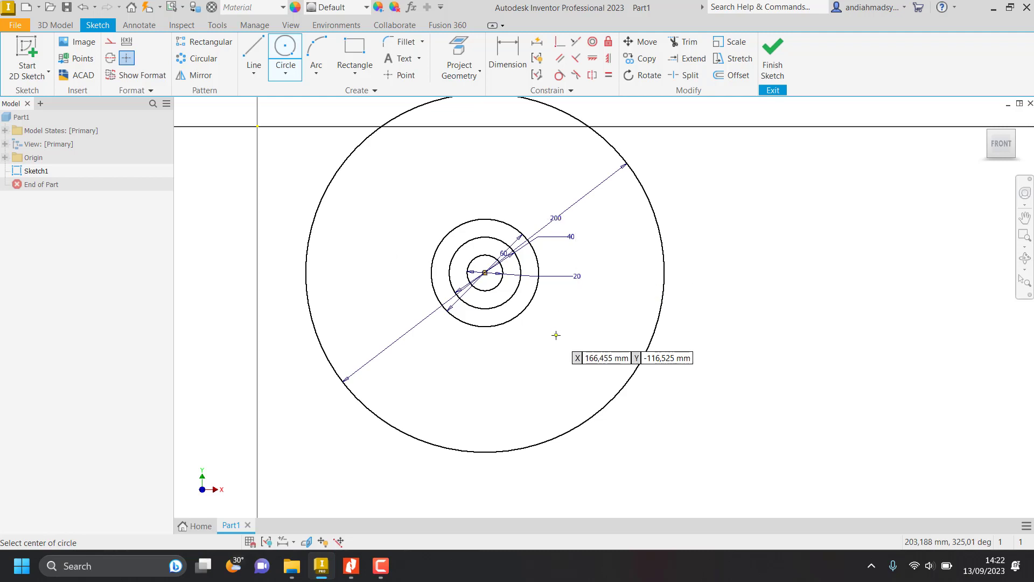
Check the R120 rim in the job sheet and sketch the outermost concentric circle with a diameter of 240 mm.
{"action": "key", "text": "alt+Tab"}
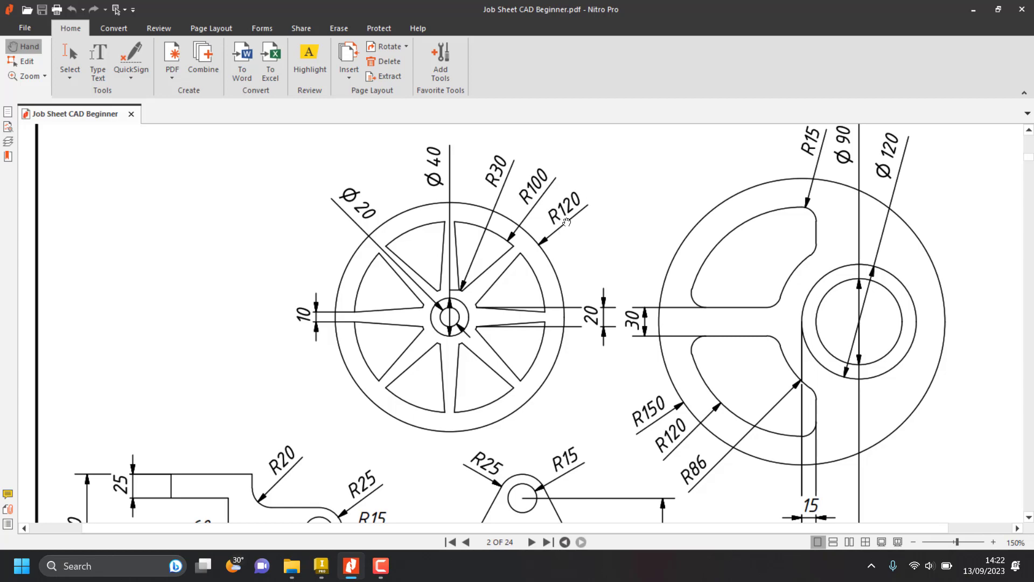
{"action": "key", "text": "alt+Tab"}
{"action": "key", "text": "c"}
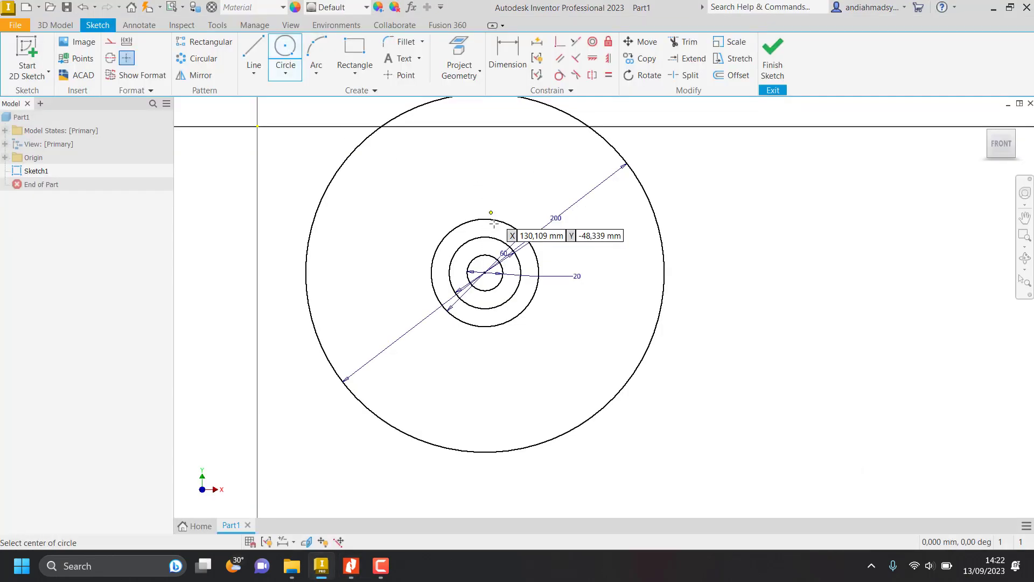
{"action": "left_click", "coordinate": [485, 273]}
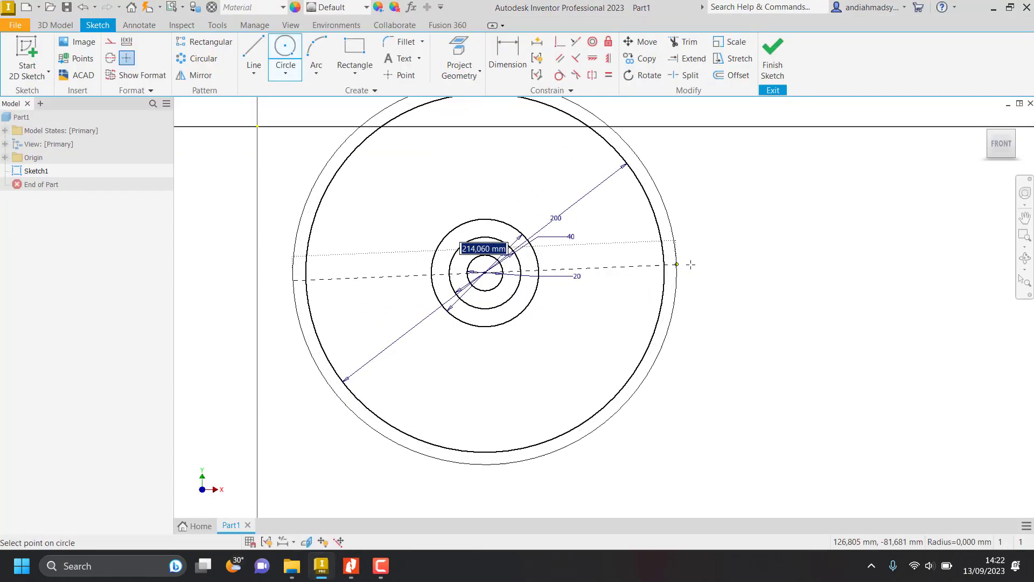
{"action": "type", "text": "120"}
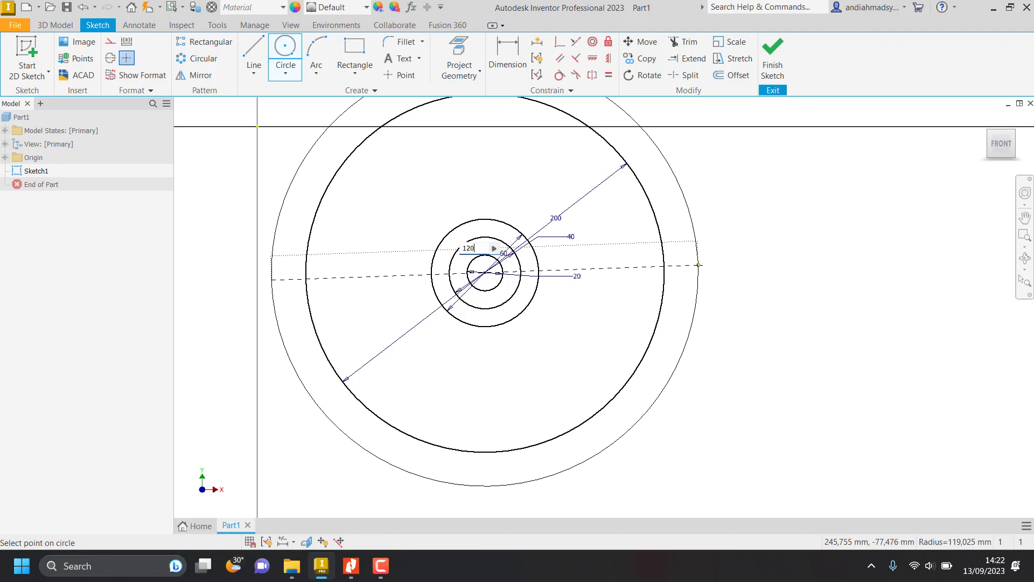
{"action": "type", "text": "*2"}
{"action": "key", "text": "Return"}
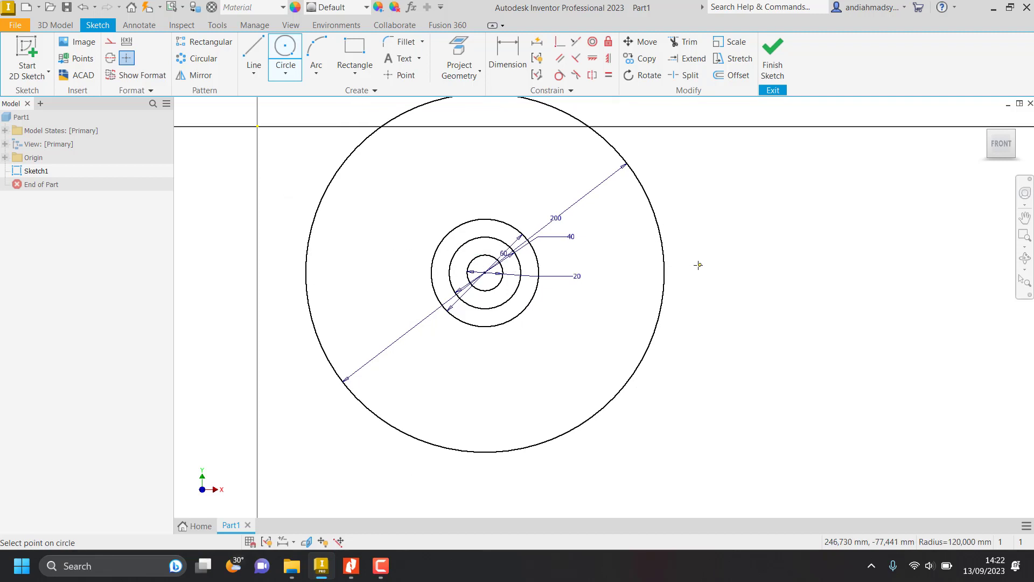
{"action": "mouse_move", "coordinate": [709, 336]}
{"action": "middle_mouse_down"}
{"action": "mouse_move", "coordinate": [688, 289]}
{"action": "mouse_move", "coordinate": [683, 300]}
{"action": "mouse_move", "coordinate": [641, 286]}
{"action": "middle_mouse_up"}
{"action": "key", "text": "Escape"}
{"action": "scroll", "coordinate": [689, 302], "scroll_direction": "down", "scroll_amount": 3}
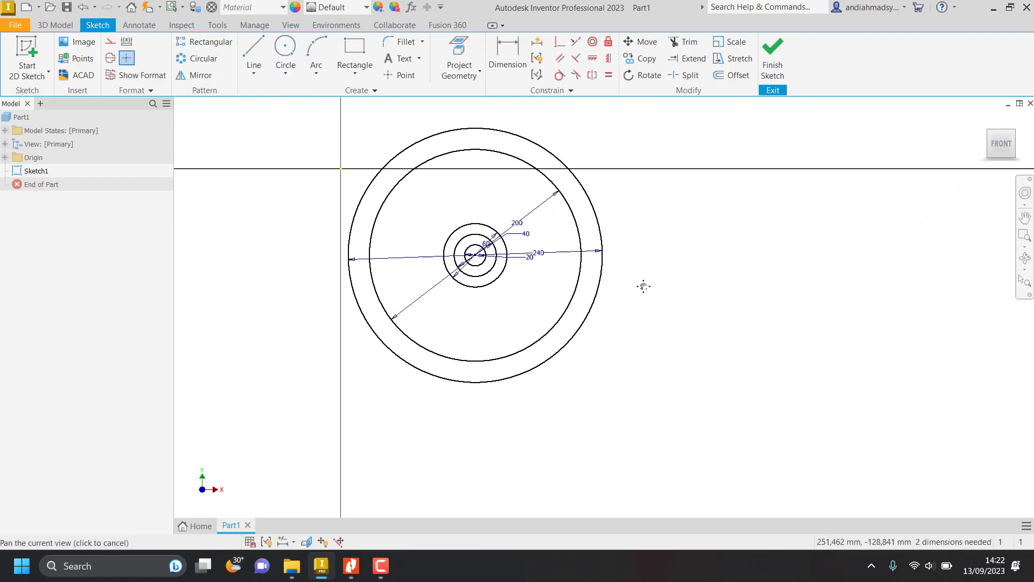
Move all five circles by their common centre farther from the sketch origin, to about X 263 mm, Y -176 mm.
{"action": "left_click", "coordinate": [641, 42]}
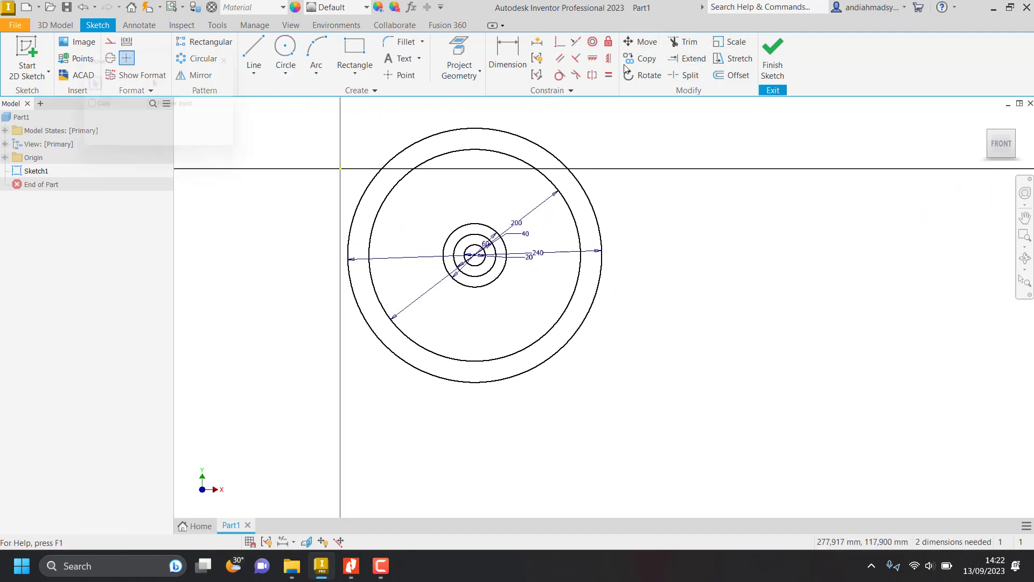
{"action": "left_click_drag", "start_coordinate": [378, 161], "coordinate": [716, 444]}
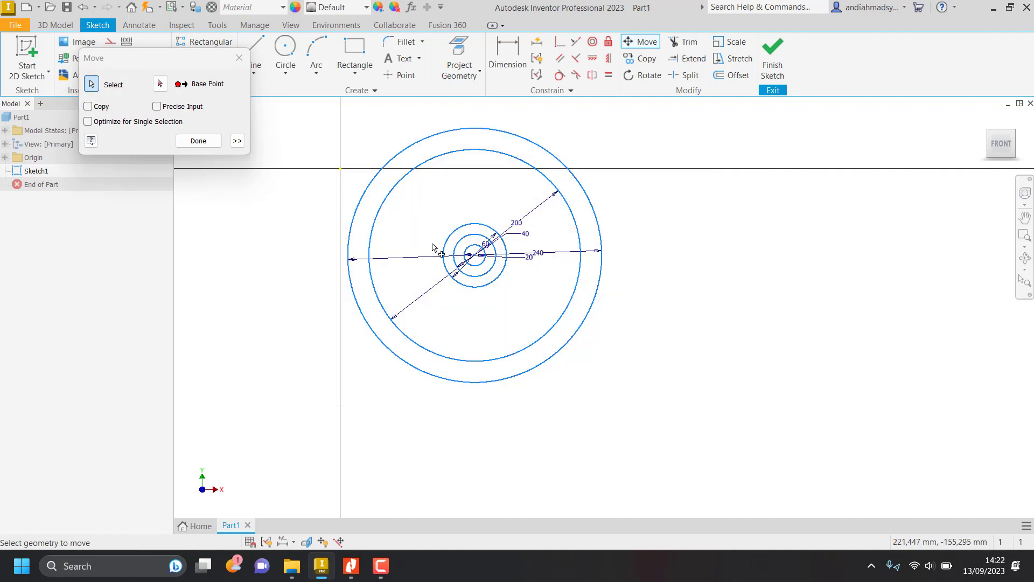
{"action": "left_click", "coordinate": [160, 83]}
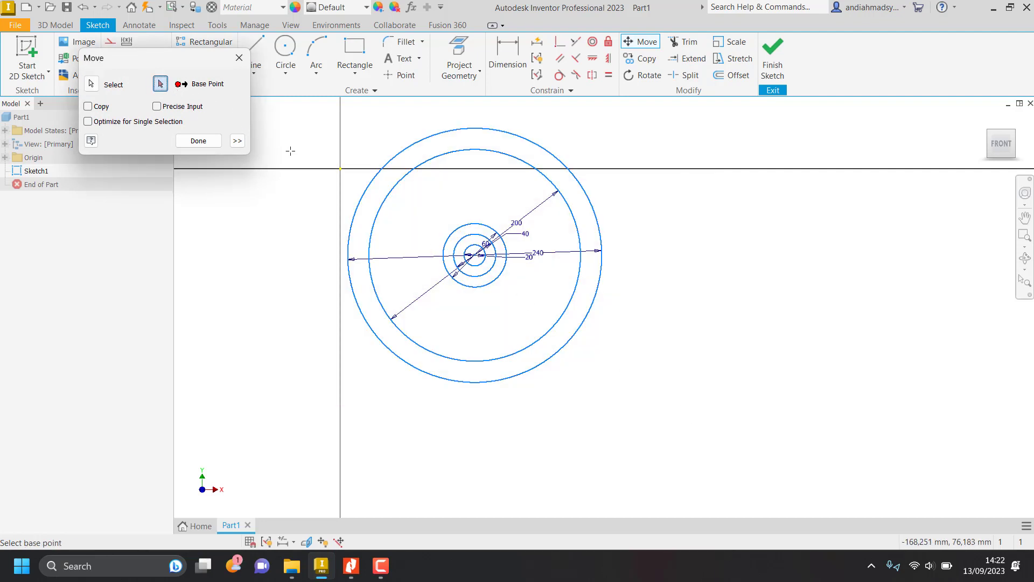
{"action": "left_click", "coordinate": [475, 255]}
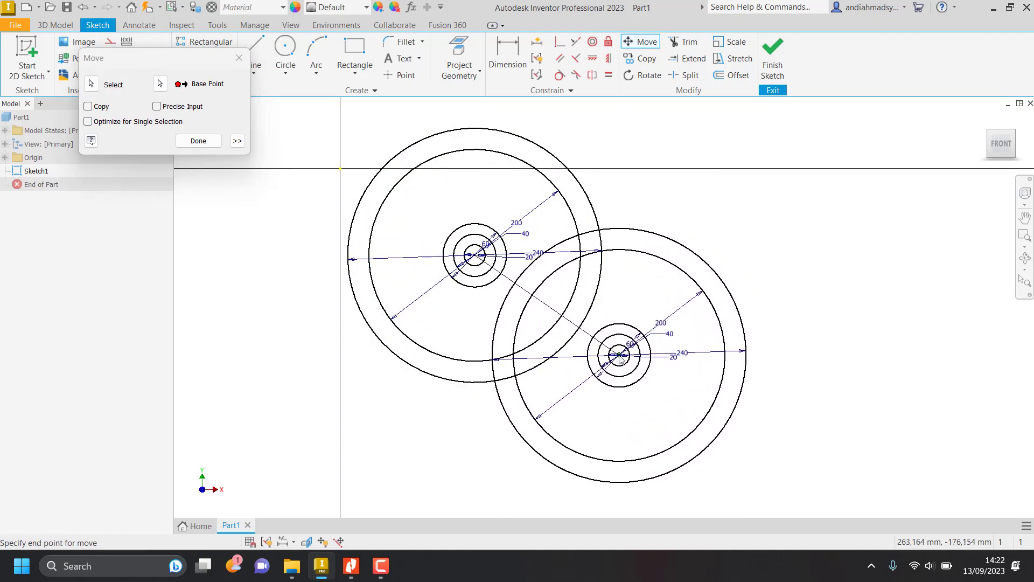
{"action": "left_click", "coordinate": [620, 355]}
{"action": "left_click", "coordinate": [195, 141]}
{"action": "mouse_move", "coordinate": [663, 314]}
{"action": "middle_mouse_down"}
{"action": "mouse_move", "coordinate": [540, 249]}
{"action": "mouse_move", "coordinate": [531, 268]}
{"action": "middle_mouse_up"}
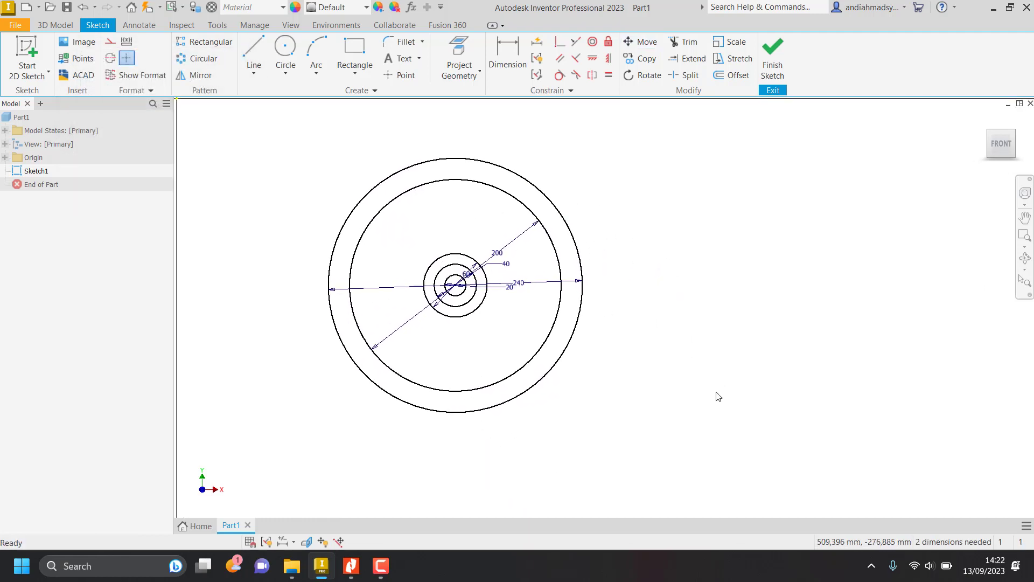
Examine the spokes in the job sheet, then sketch a vertical centerline from the circles' centre up to the 240 mm circle.
{"action": "key", "text": "alt+Tab"}
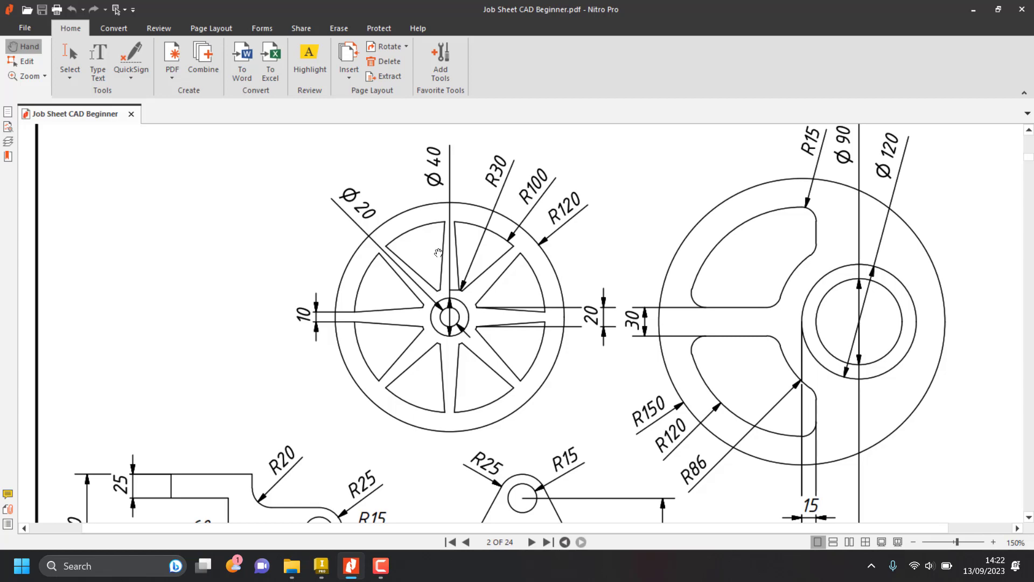
{"action": "scroll", "coordinate": [442, 243], "scroll_direction": "down", "scroll_amount": 1}
{"action": "scroll", "coordinate": [443, 243], "scroll_direction": "up", "scroll_amount": 1}
{"action": "scroll", "coordinate": [443, 243], "scroll_direction": "up", "scroll_amount": 3, "text": "ctrl"}
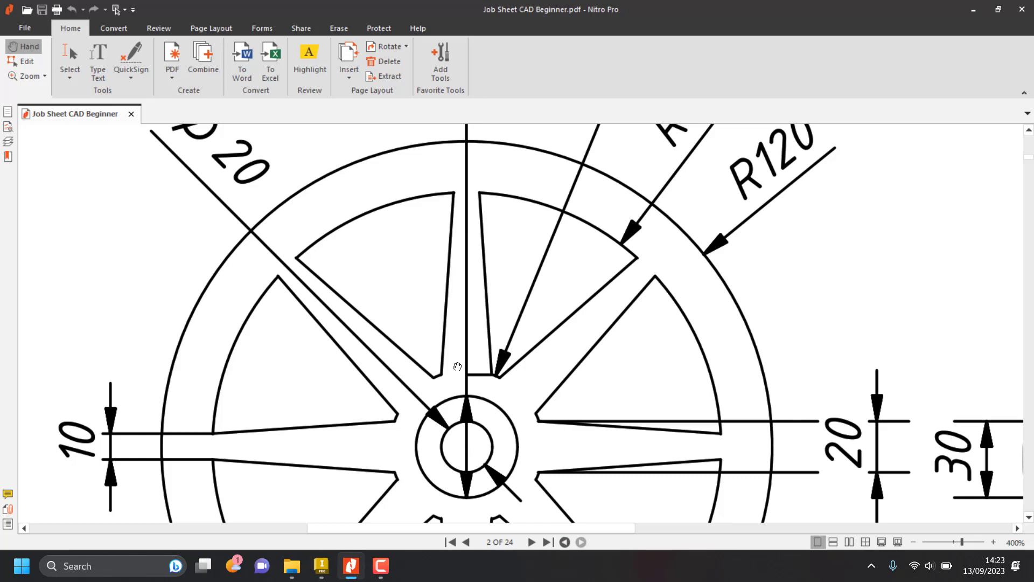
{"action": "key", "text": "alt+Tab"}
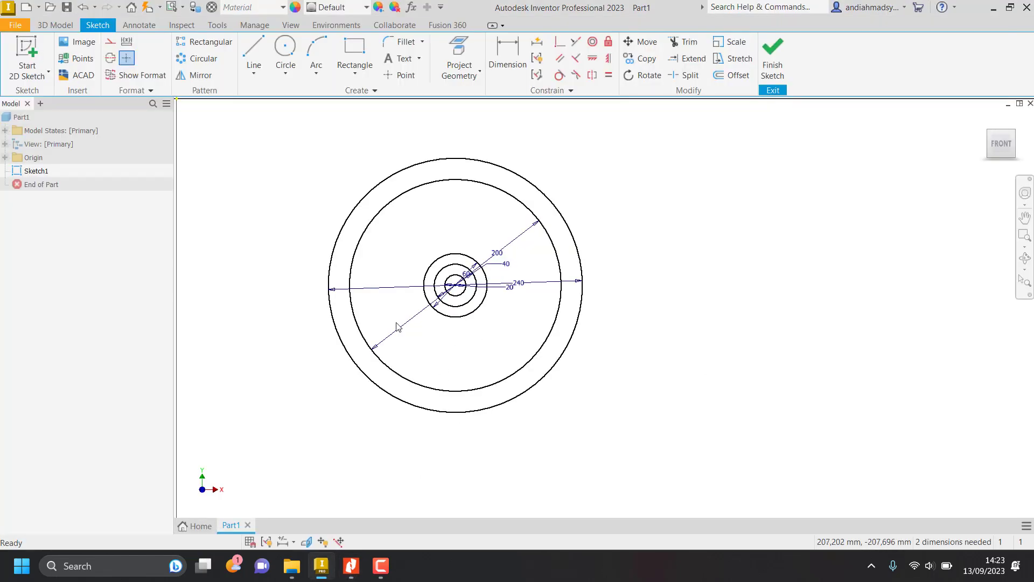
{"action": "left_click", "coordinate": [252, 57]}
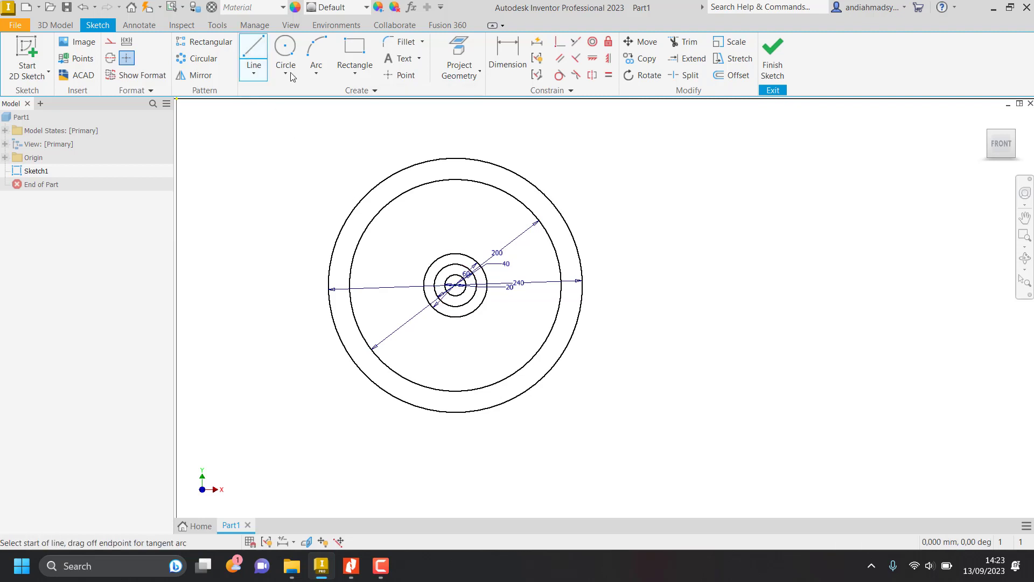
{"action": "left_click", "coordinate": [455, 284]}
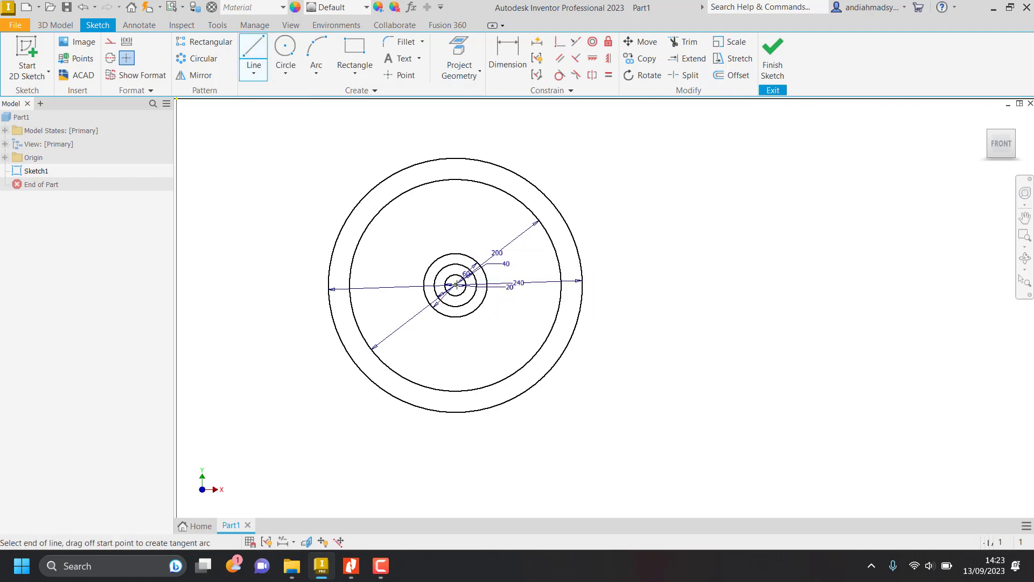
{"action": "left_click", "coordinate": [455, 158]}
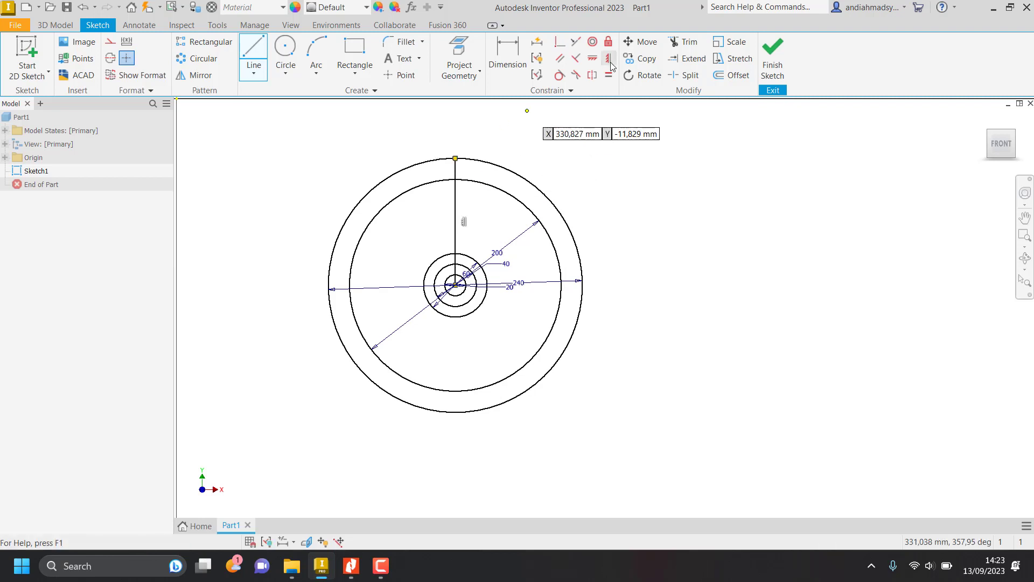
{"action": "key", "text": "Escape"}
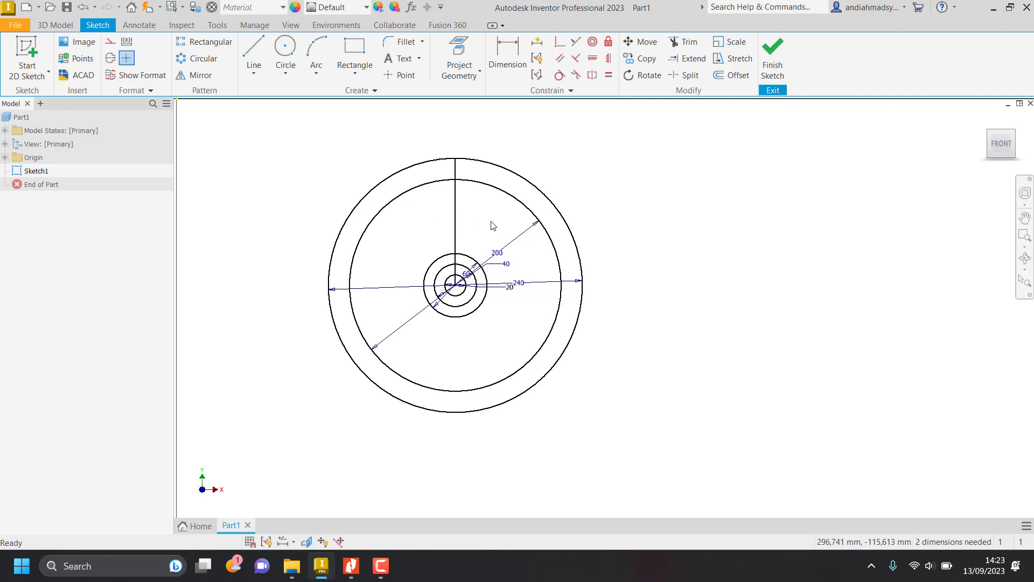
{"action": "left_click", "coordinate": [456, 212]}
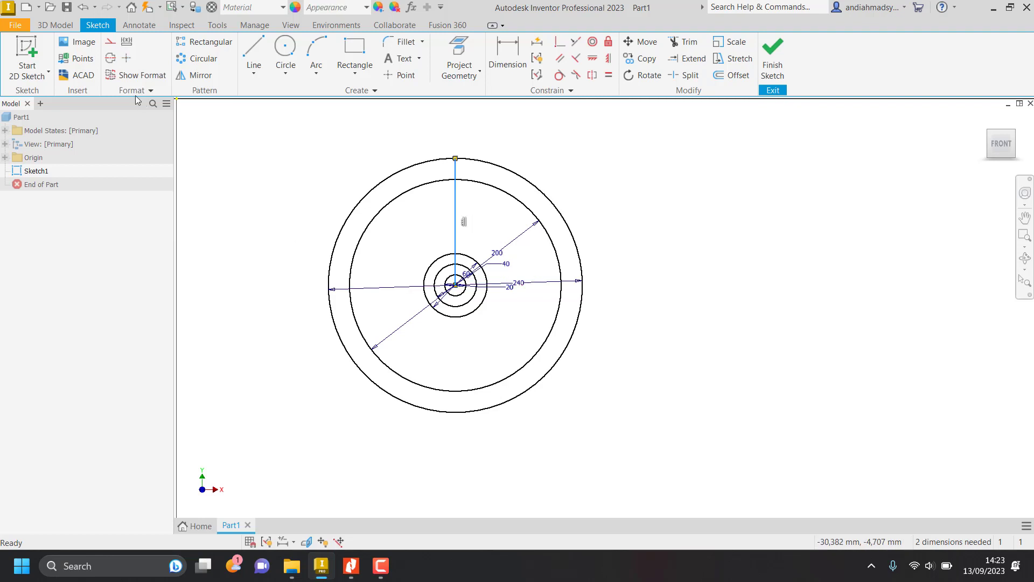
{"action": "left_click", "coordinate": [114, 59]}
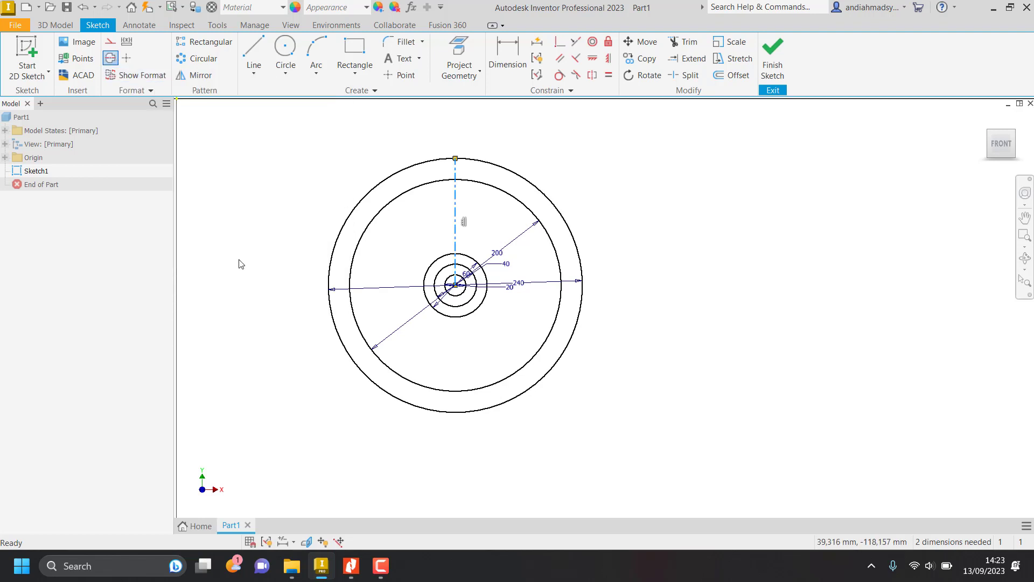
Recheck the spoke shape in the job sheet and sketch a slanted edge about 84 mm long left of the centerline, crossing the 200 and 60 mm circles.
{"action": "scroll", "coordinate": [455, 213], "scroll_direction": "up", "scroll_amount": 3}
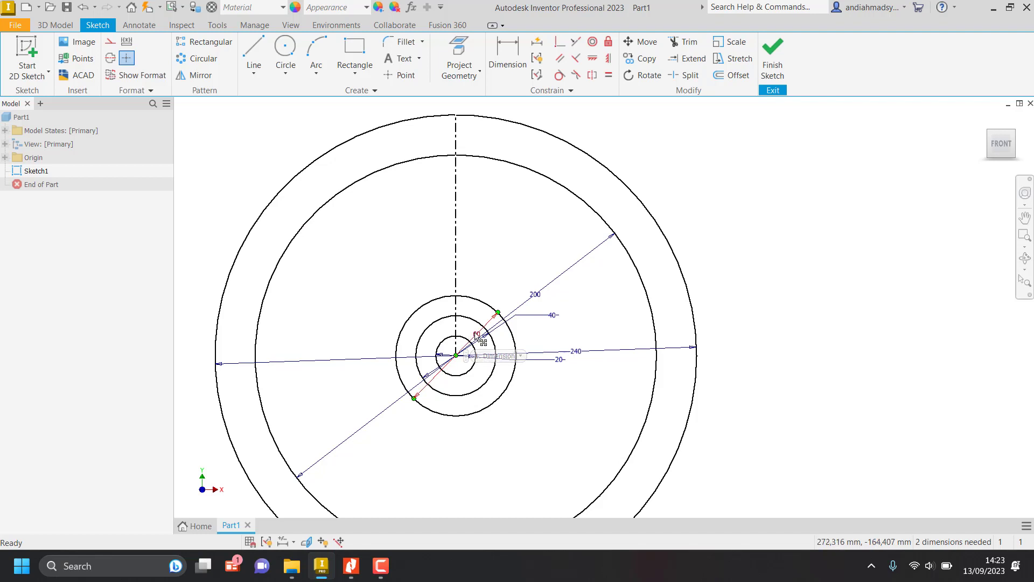
{"action": "key", "text": "alt+Tab"}
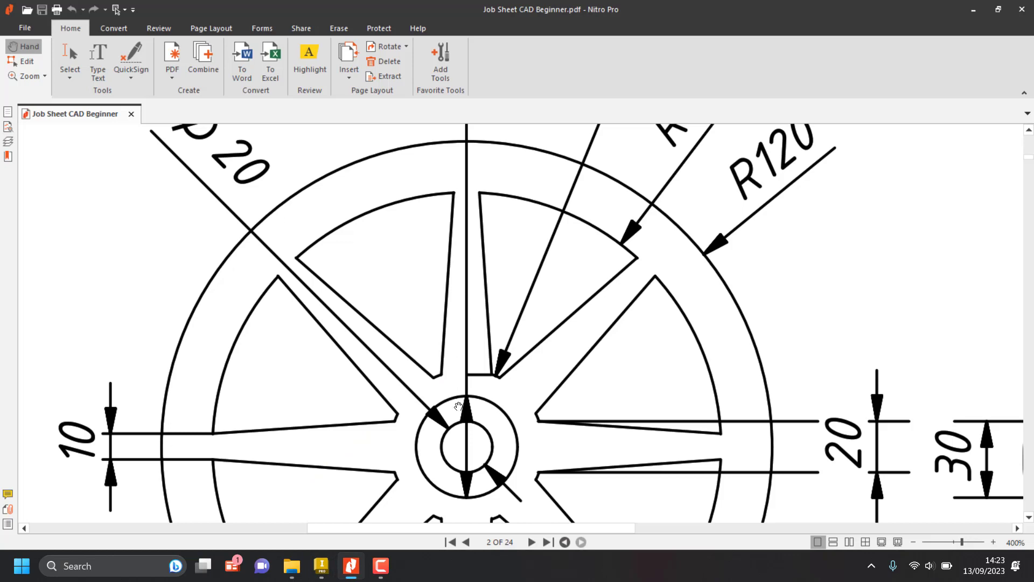
{"action": "key", "text": "alt+Tab"}
{"action": "left_click", "coordinate": [253, 51]}
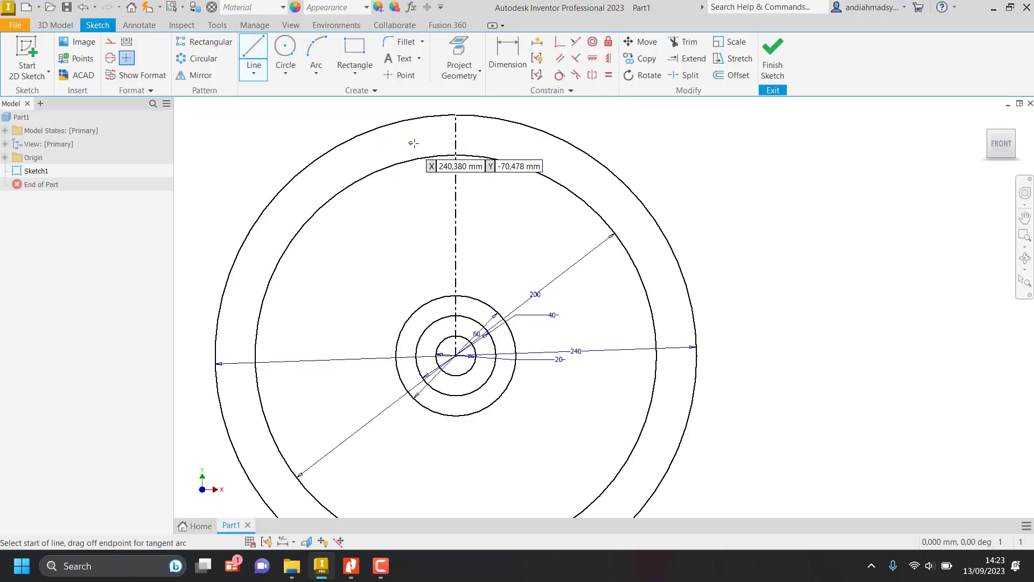
{"action": "left_click", "coordinate": [446, 149]}
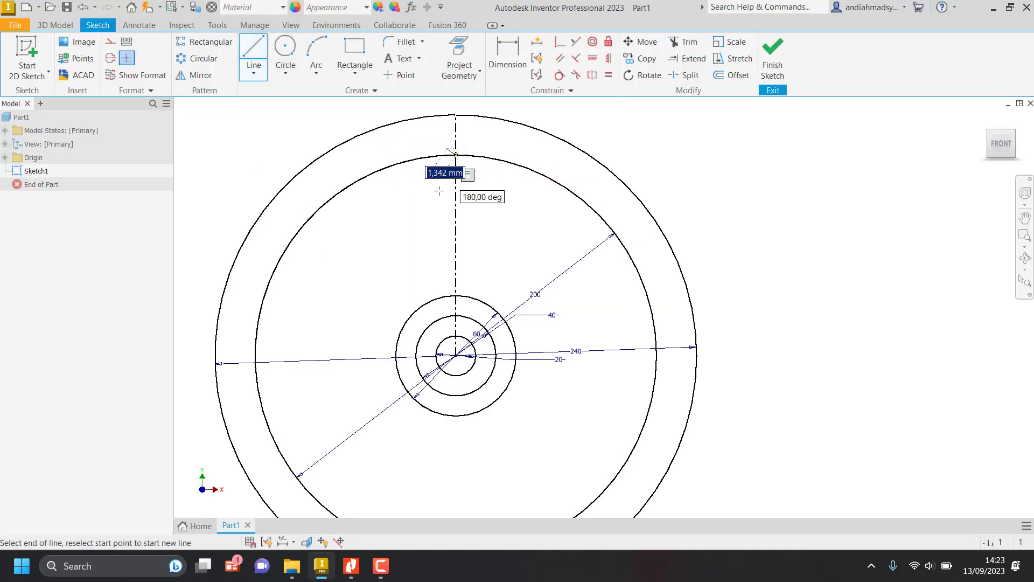
{"action": "left_click", "coordinate": [426, 315]}
{"action": "key", "text": "Escape"}
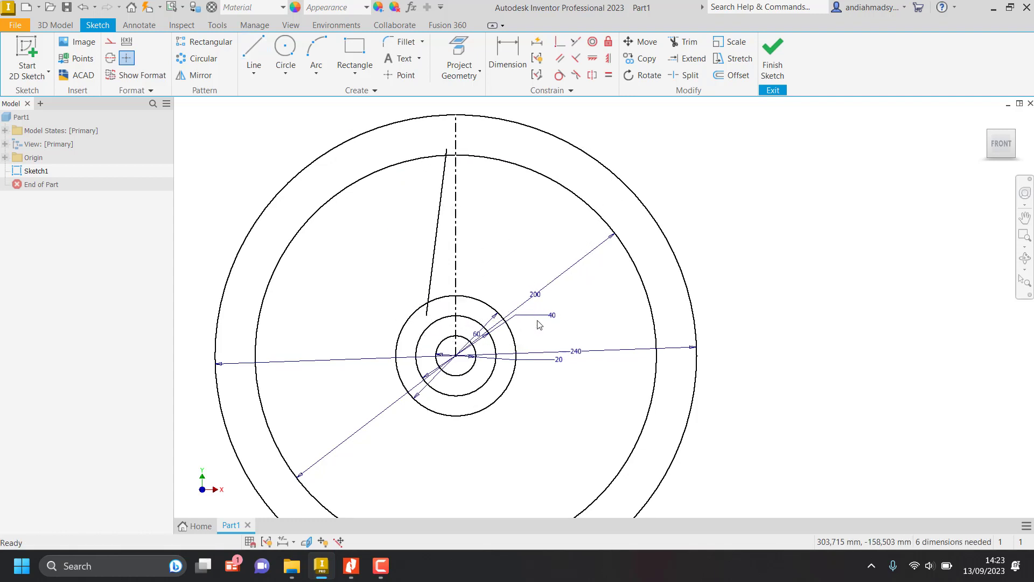
Trim both overhanging ends of the slanted spoke line back to the 200 mm and 60 mm circles.
{"action": "scroll", "coordinate": [447, 153], "scroll_direction": "up", "scroll_amount": 3}
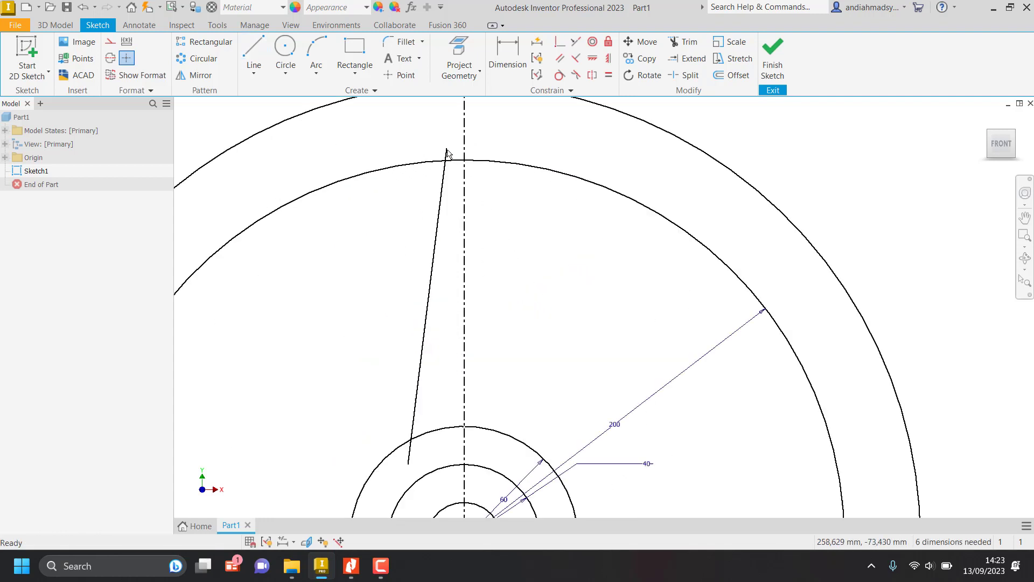
{"action": "scroll", "coordinate": [446, 152], "scroll_direction": "down", "scroll_amount": 4}
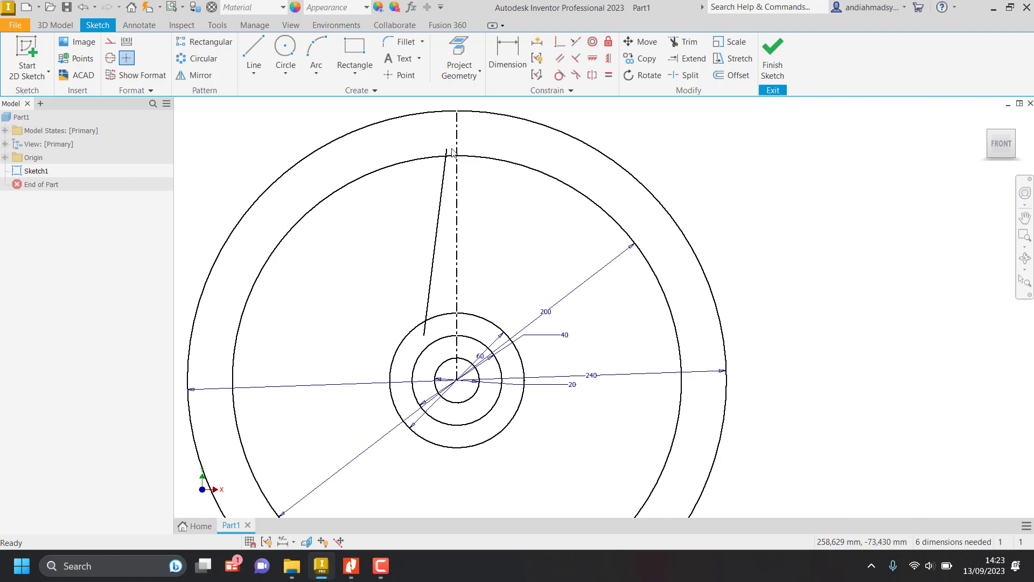
{"action": "left_click", "coordinate": [677, 43]}
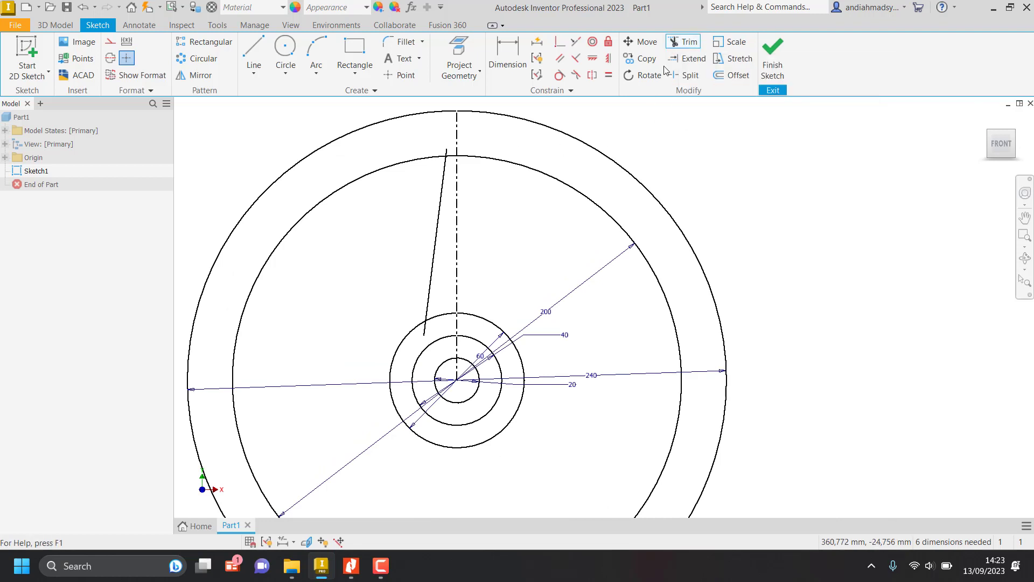
{"action": "left_click", "coordinate": [447, 150]}
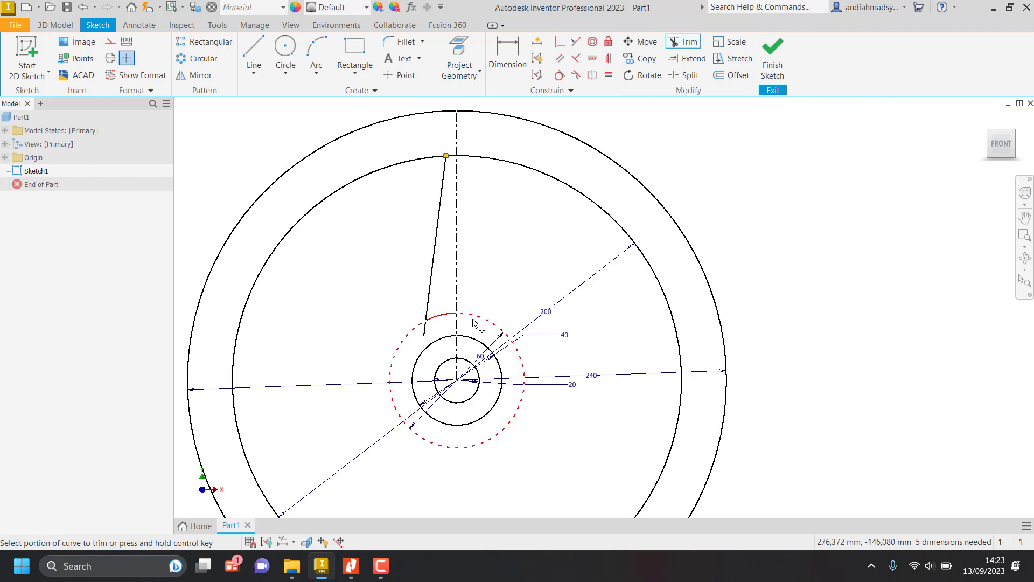
{"action": "left_click", "coordinate": [425, 335]}
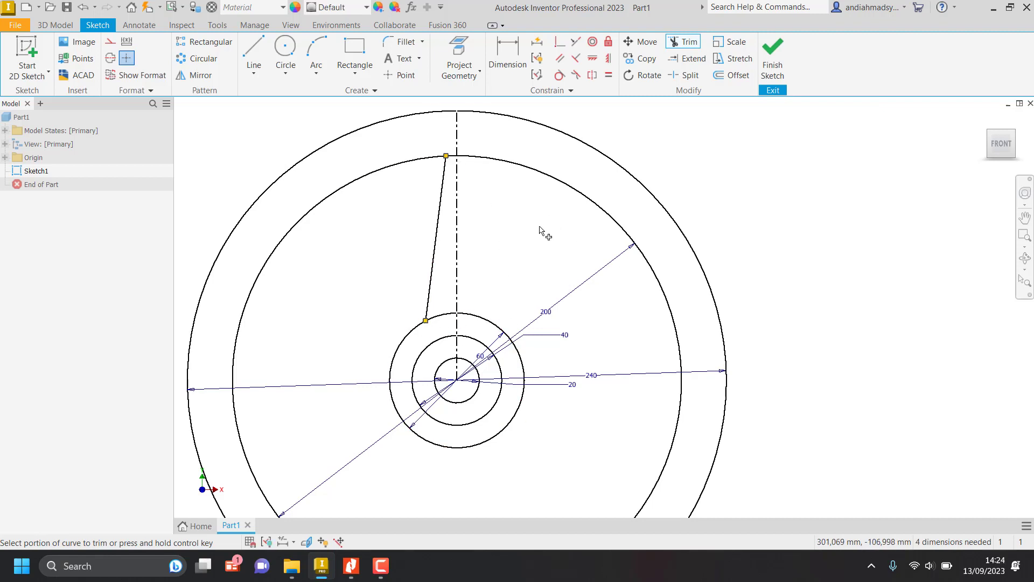
Leave the Trim command and examine the spoke's width at the rim in the job sheet's wheel drawing.
{"action": "key", "text": "Escape"}
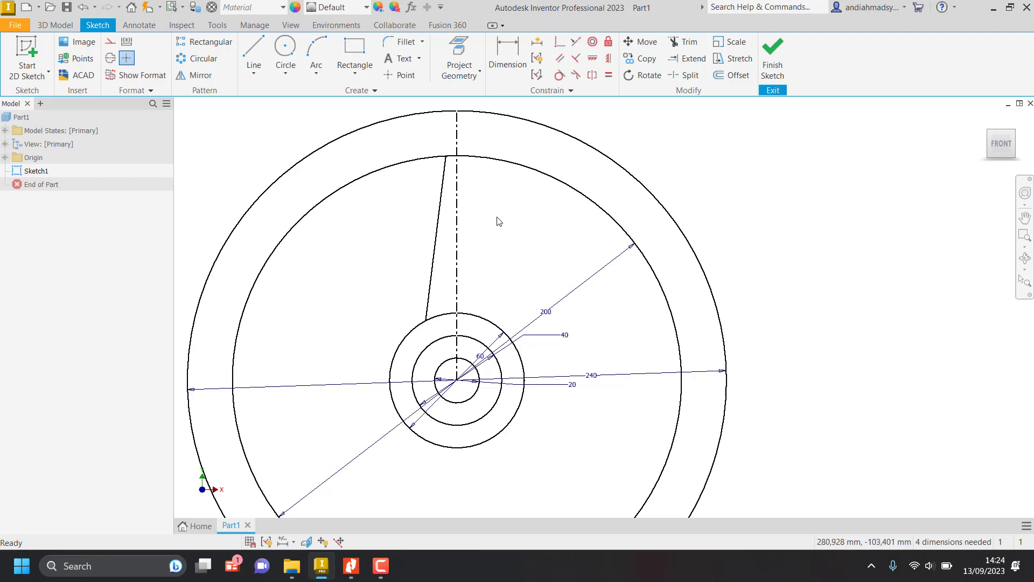
{"action": "key", "text": "alt+Tab"}
{"action": "key", "text": "alt+Tab"}
{"action": "key", "text": "alt+Tab"}
{"action": "scroll", "coordinate": [499, 221], "scroll_direction": "up", "scroll_amount": 1}
{"action": "scroll", "coordinate": [499, 221], "scroll_direction": "down", "scroll_amount": 1, "text": "ctrl"}
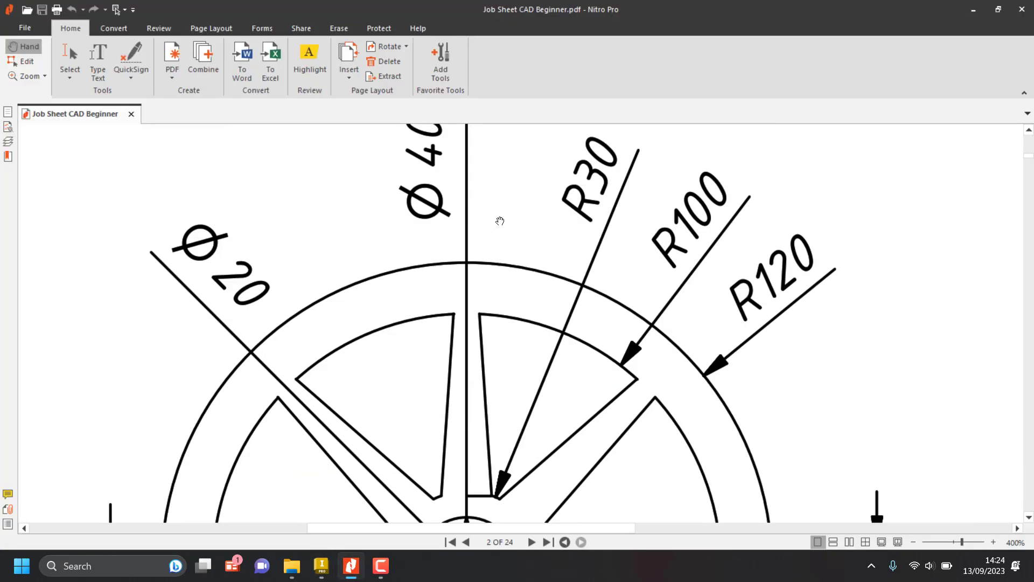
{"action": "scroll", "coordinate": [499, 219], "scroll_direction": "down", "scroll_amount": 1, "text": "ctrl"}
{"action": "scroll", "coordinate": [300, 420], "scroll_direction": "down", "scroll_amount": 1, "text": "ctrl"}
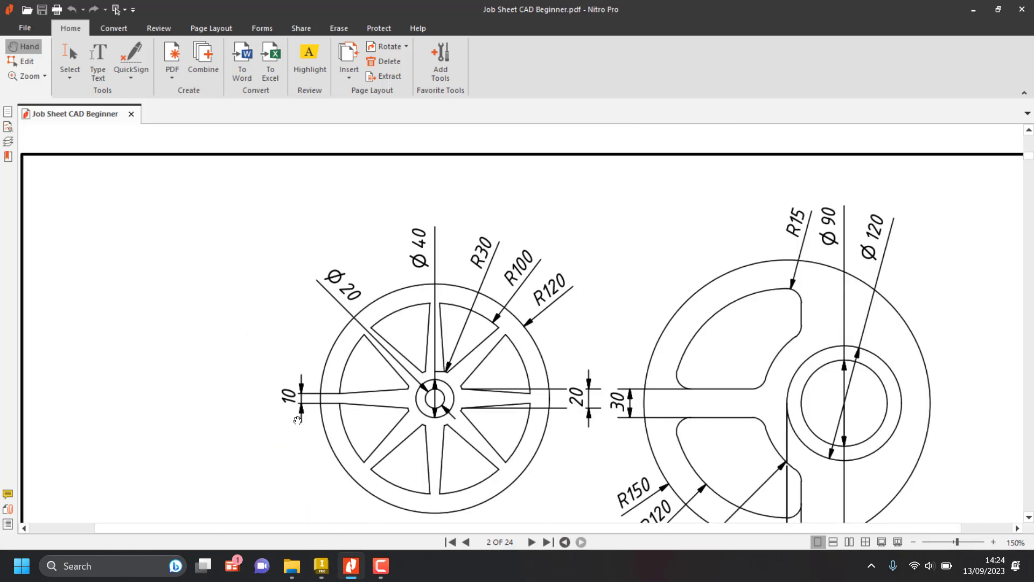
{"action": "scroll", "coordinate": [299, 420], "scroll_direction": "up", "scroll_amount": 2, "text": "ctrl"}
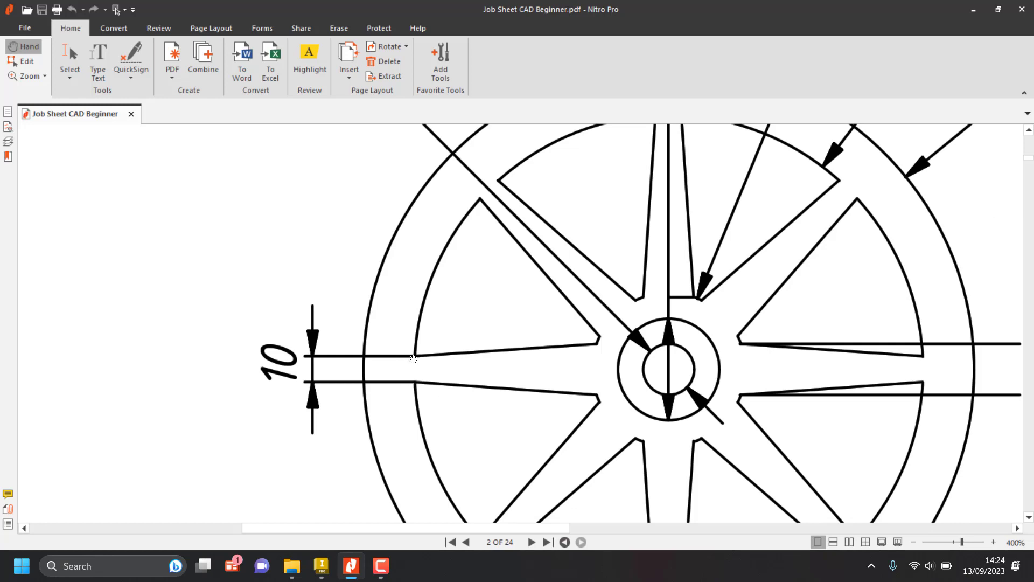
{"action": "key", "text": "alt+Tab"}
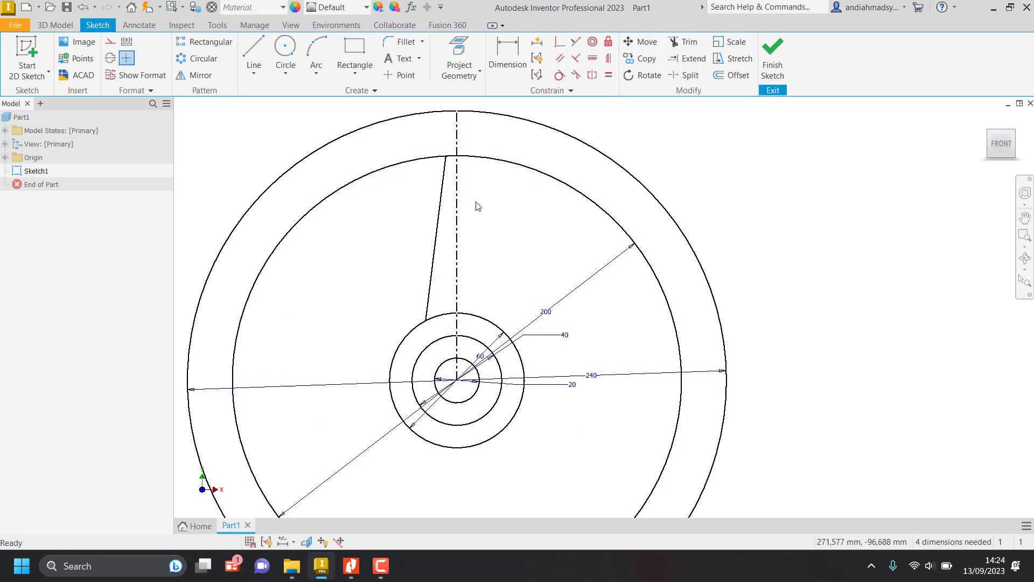
Dimension the slanted line's upper endpoint diametrically about the vertical centerline at 10 mm, with the text left of the centerline.
{"action": "left_click", "coordinate": [505, 50]}
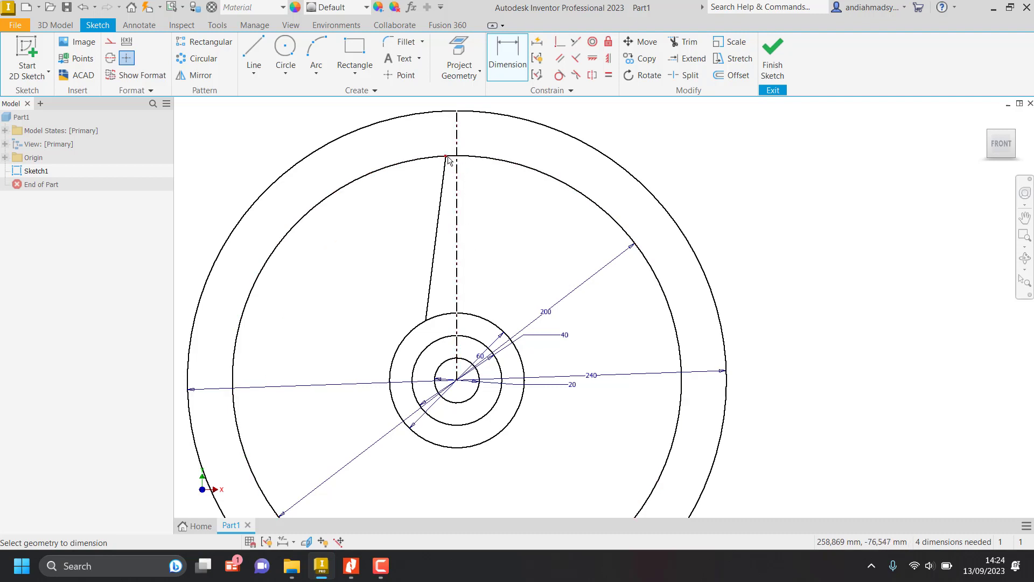
{"action": "mouse_move", "coordinate": [447, 159]}
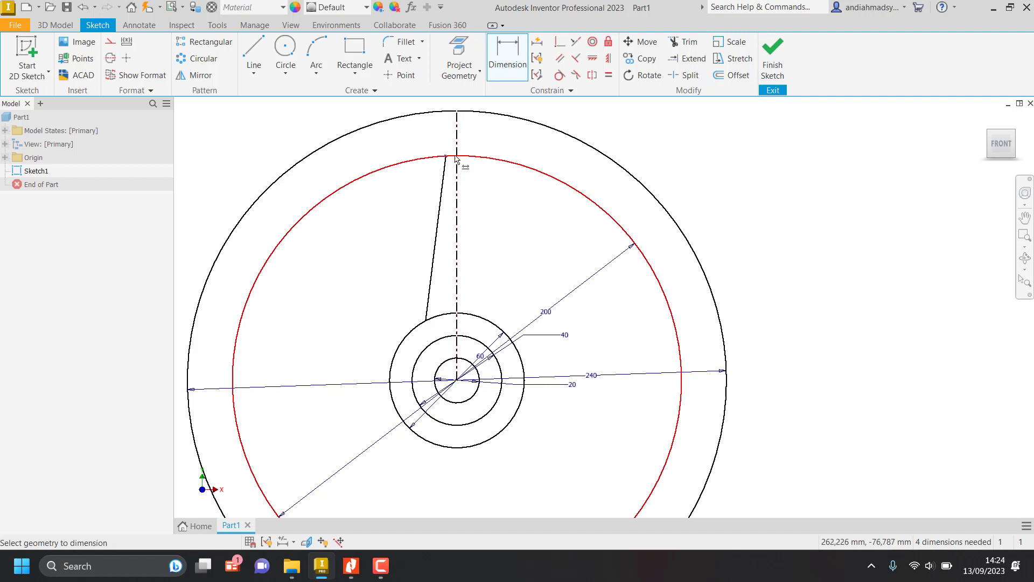
{"action": "left_click", "coordinate": [457, 147]}
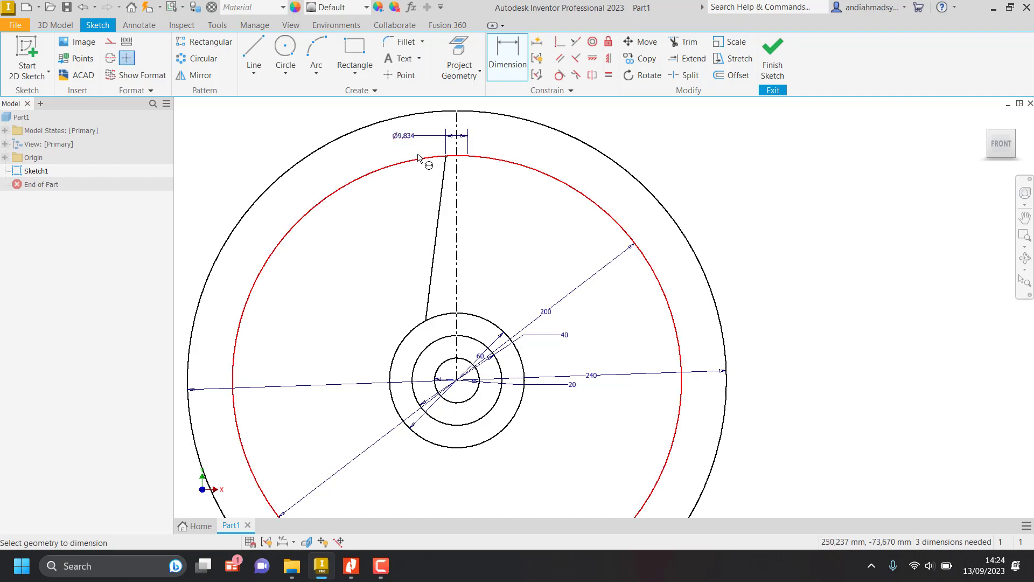
{"action": "left_click", "coordinate": [405, 139]}
{"action": "type", "text": "10"}
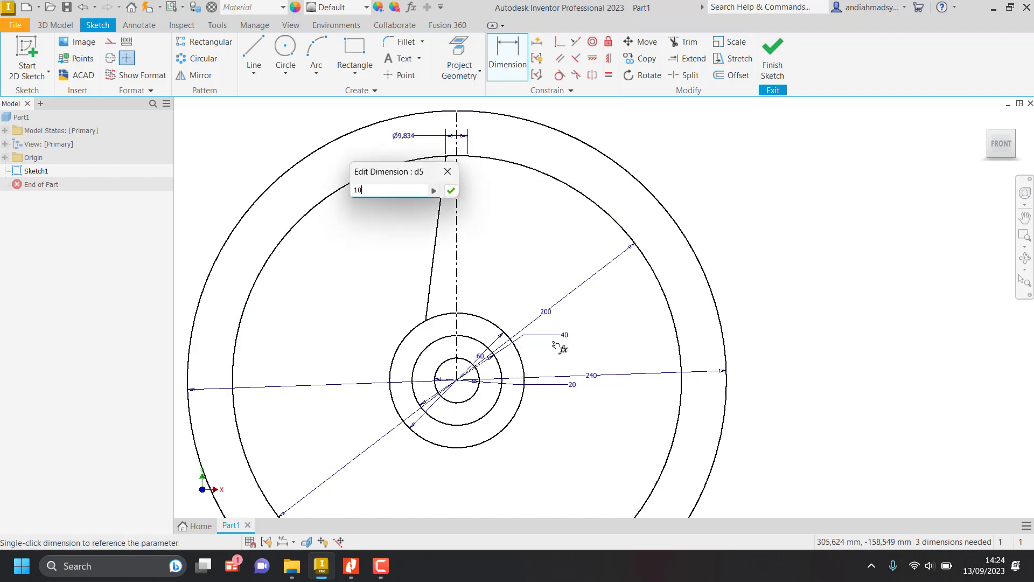
{"action": "key", "text": "Return"}
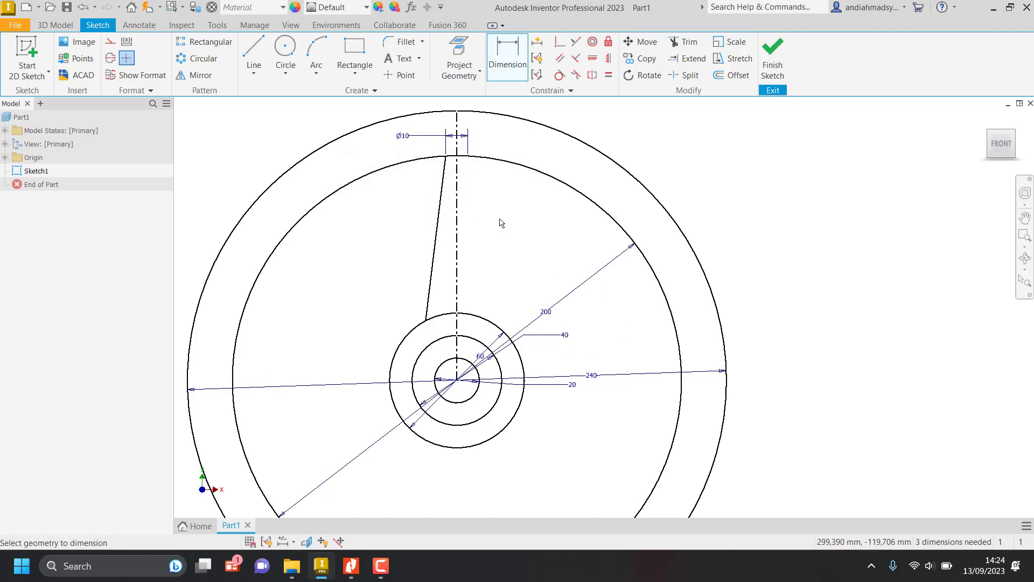
Undo the 10 mm diametric dimension at the spoke's outer end.
{"action": "scroll", "coordinate": [457, 157], "scroll_direction": "up", "scroll_amount": 3}
{"action": "middle_click_drag", "start_coordinate": [459, 159], "coordinate": [484, 323]}
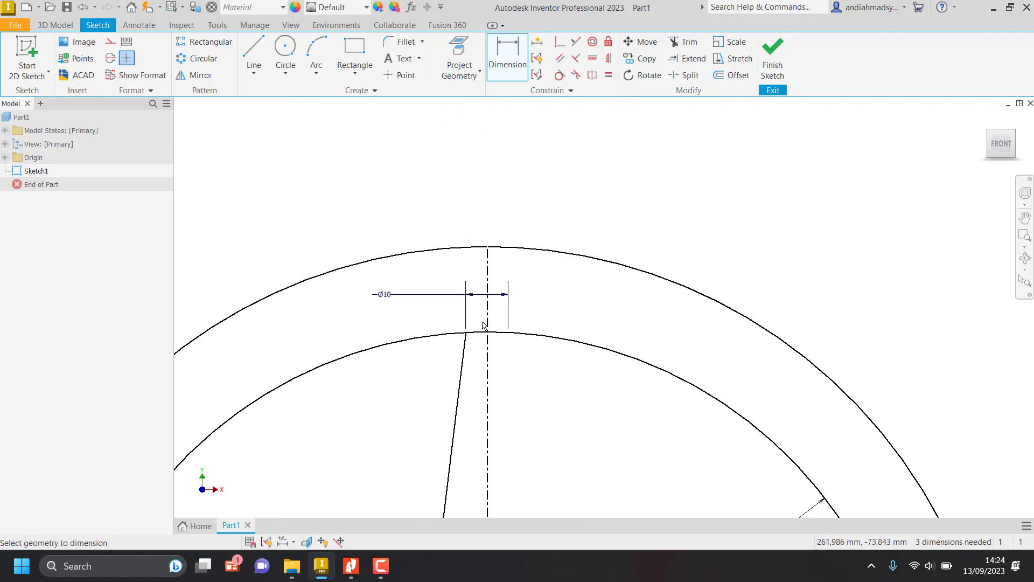
{"action": "scroll", "coordinate": [483, 323], "scroll_direction": "up", "scroll_amount": 3}
{"action": "key", "text": "ctrl+z"}
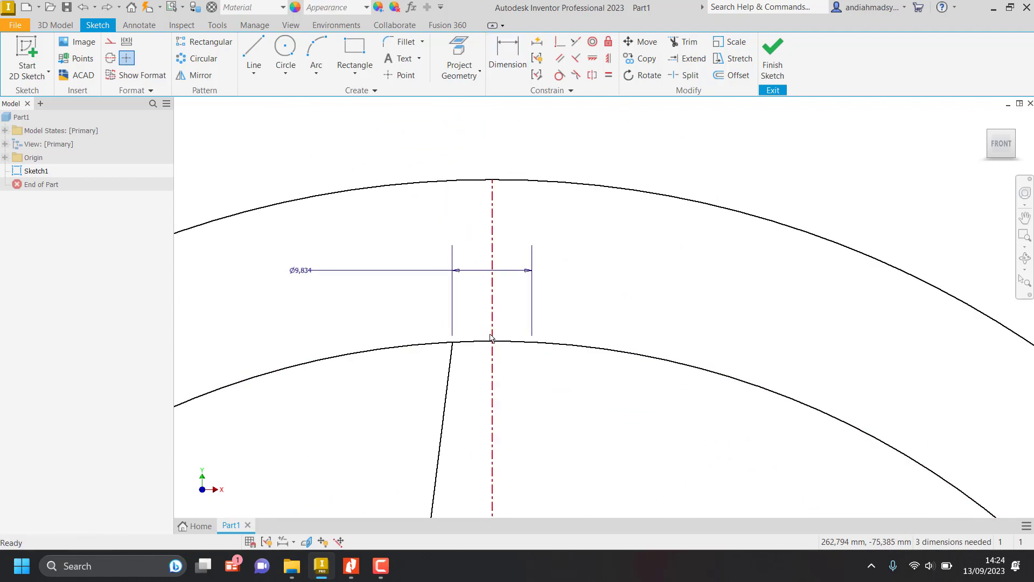
{"action": "key", "text": "ctrl+z"}
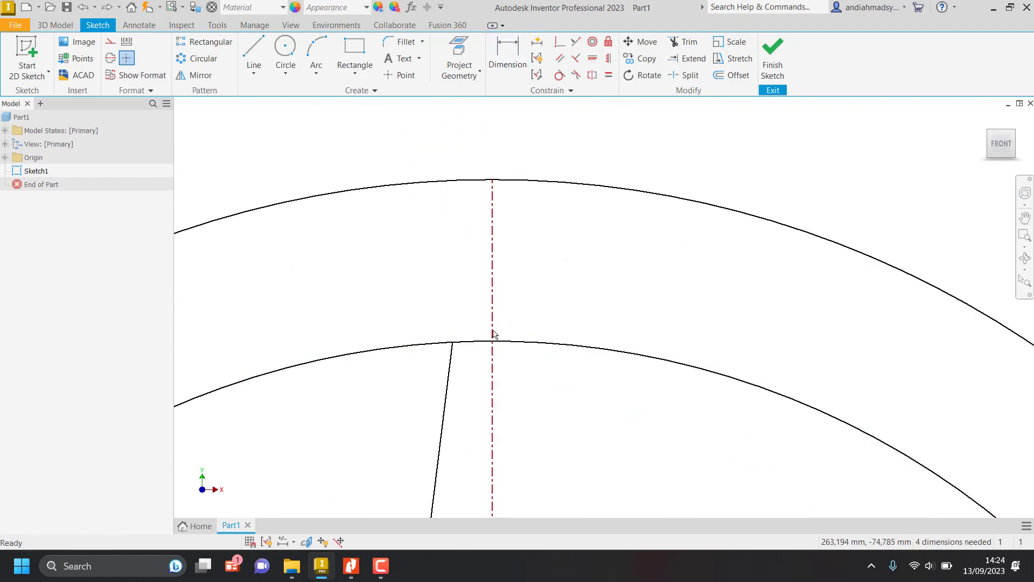
Add a 10 mm diametric dimension from the slanted line's upper endpoint to the centerline, placed above the 240 mm circle.
{"action": "left_click", "coordinate": [503, 63]}
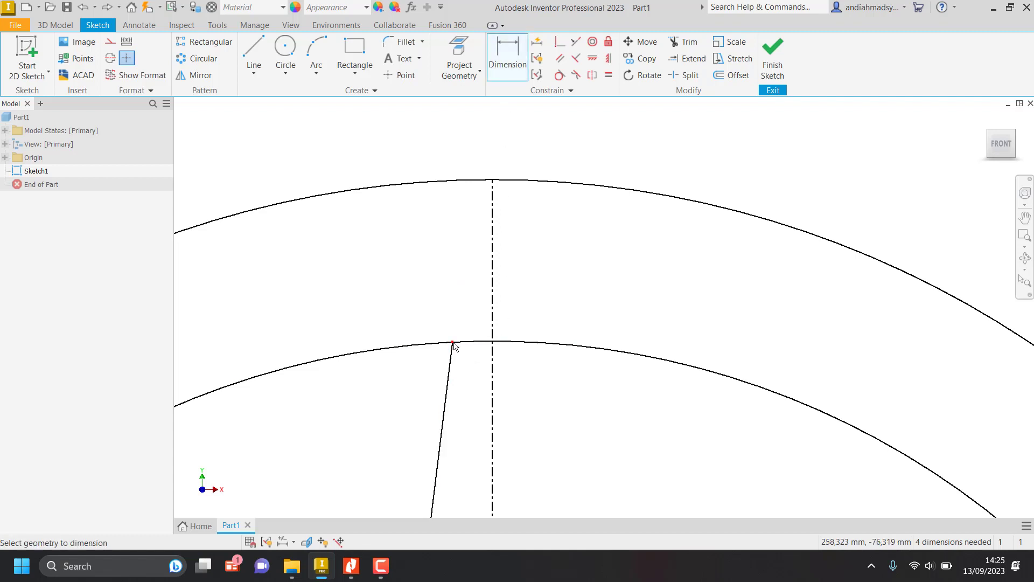
{"action": "left_click", "coordinate": [453, 342]}
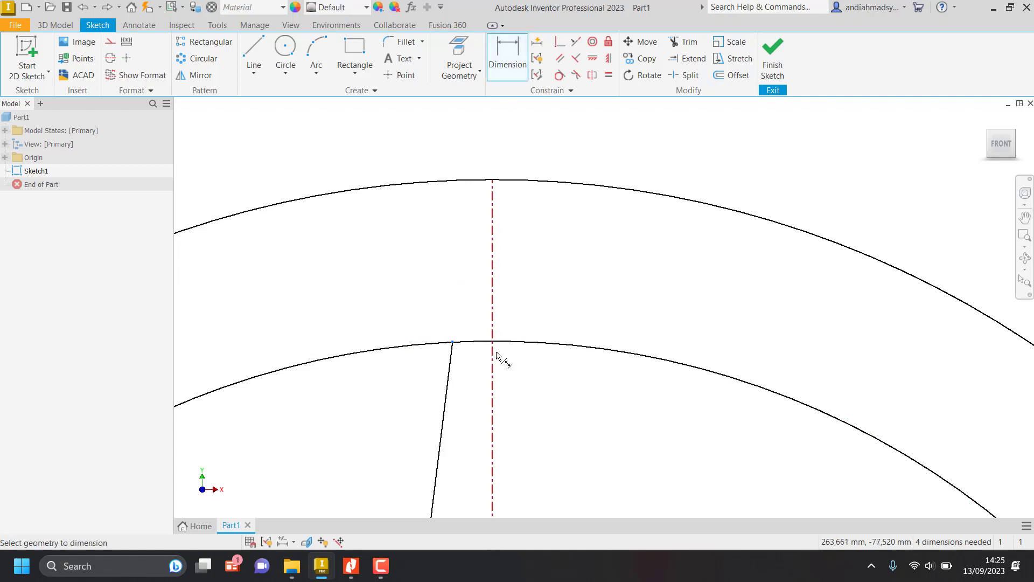
{"action": "left_click", "coordinate": [492, 355]}
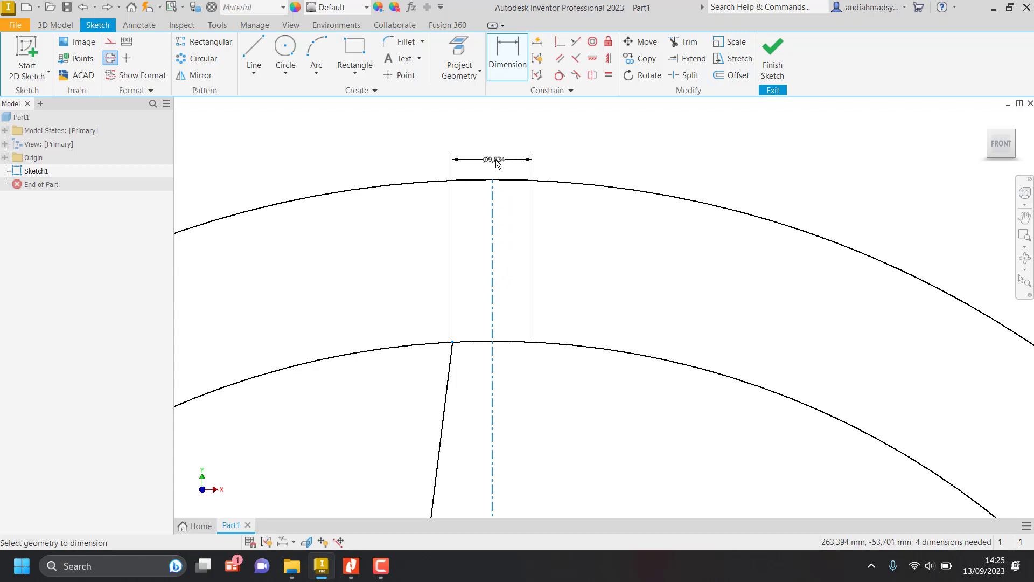
{"action": "left_click", "coordinate": [495, 149]}
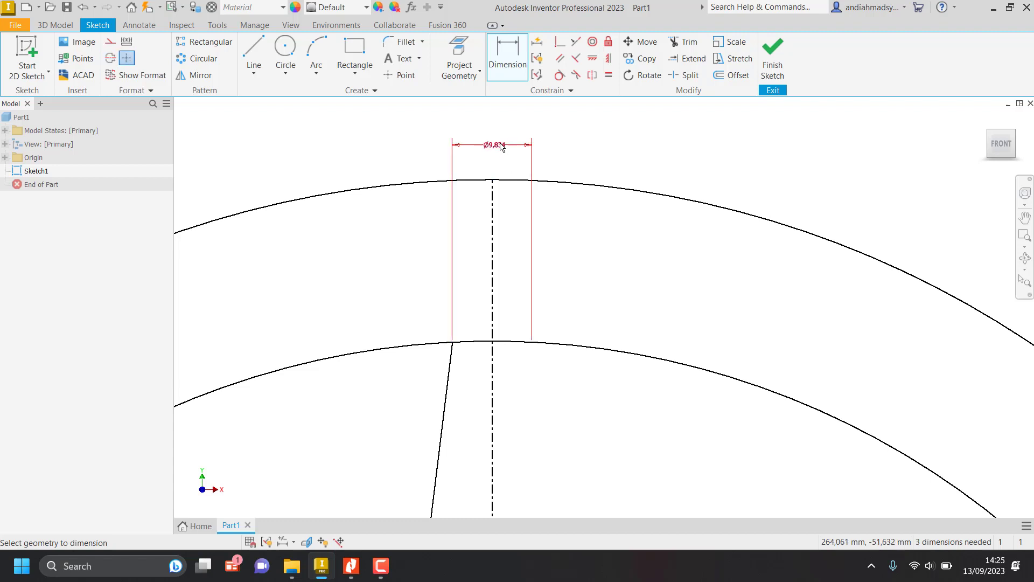
{"action": "type", "text": "10"}
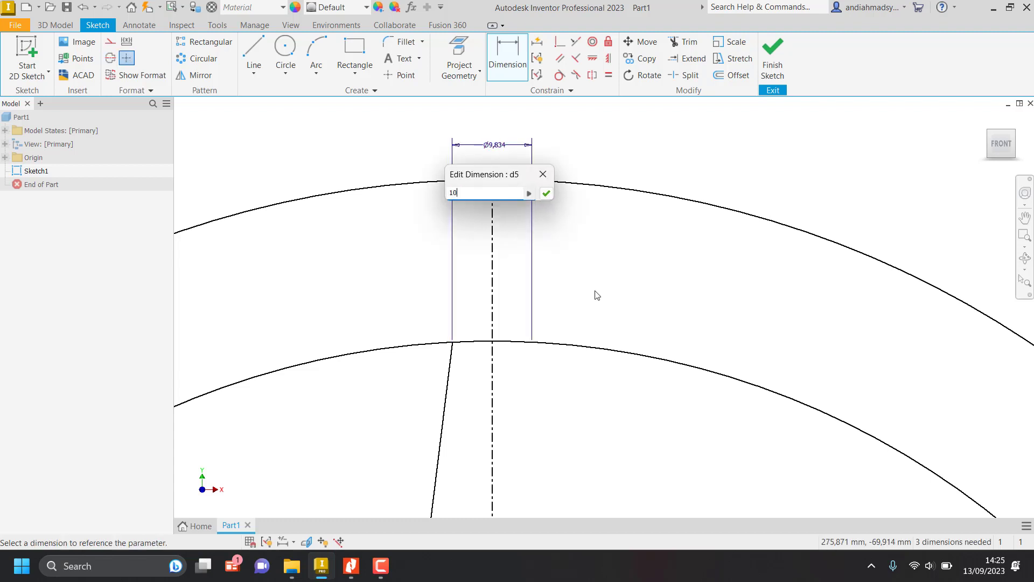
{"action": "key", "text": "Return"}
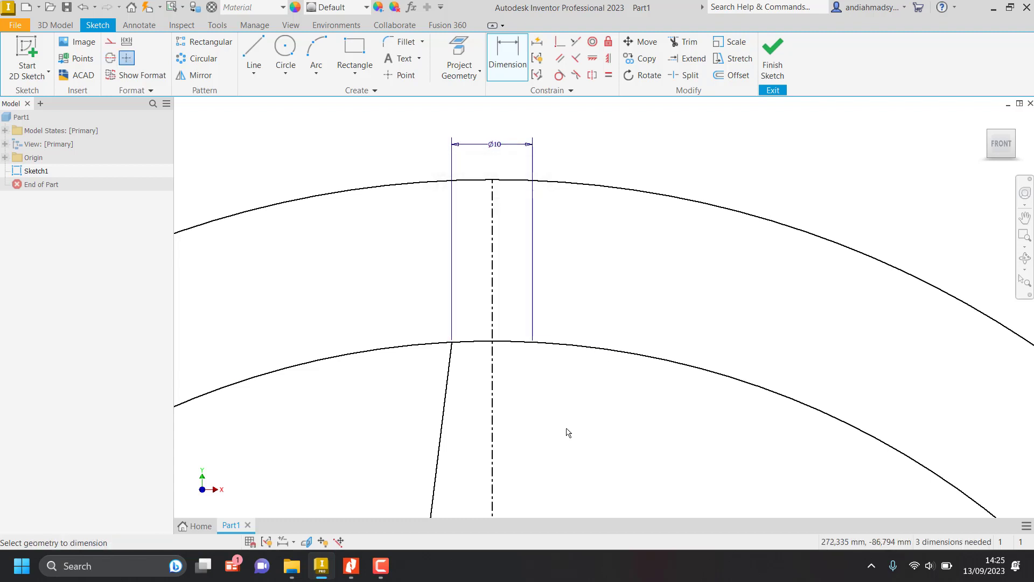
Check the spoke's base width in the job sheet and dimension the slanted line's lower endpoint diametrically about the centerline at 20 mm.
{"action": "scroll", "coordinate": [565, 431], "scroll_direction": "down", "scroll_amount": 5}
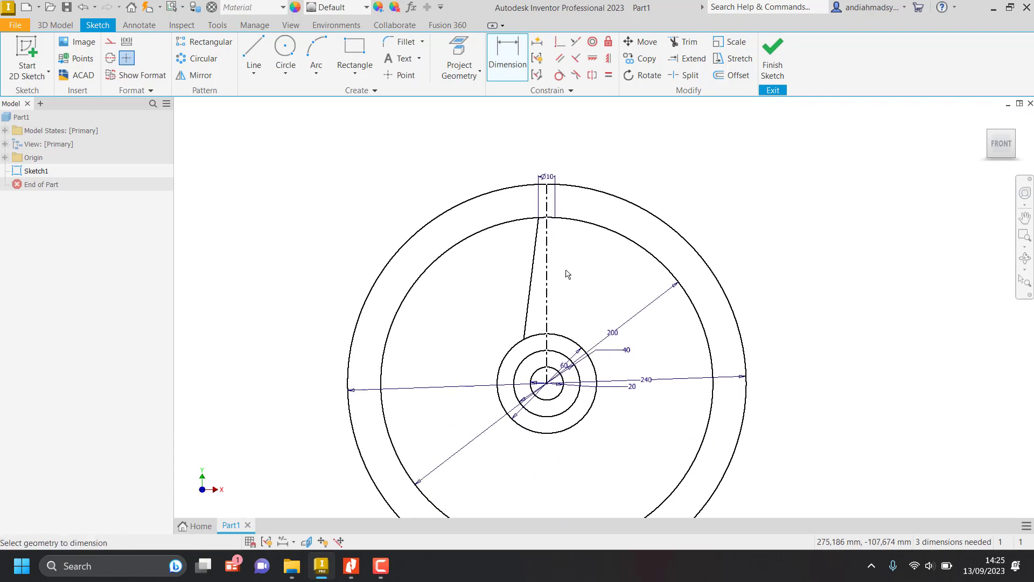
{"action": "scroll", "coordinate": [539, 345], "scroll_direction": "up", "scroll_amount": 3}
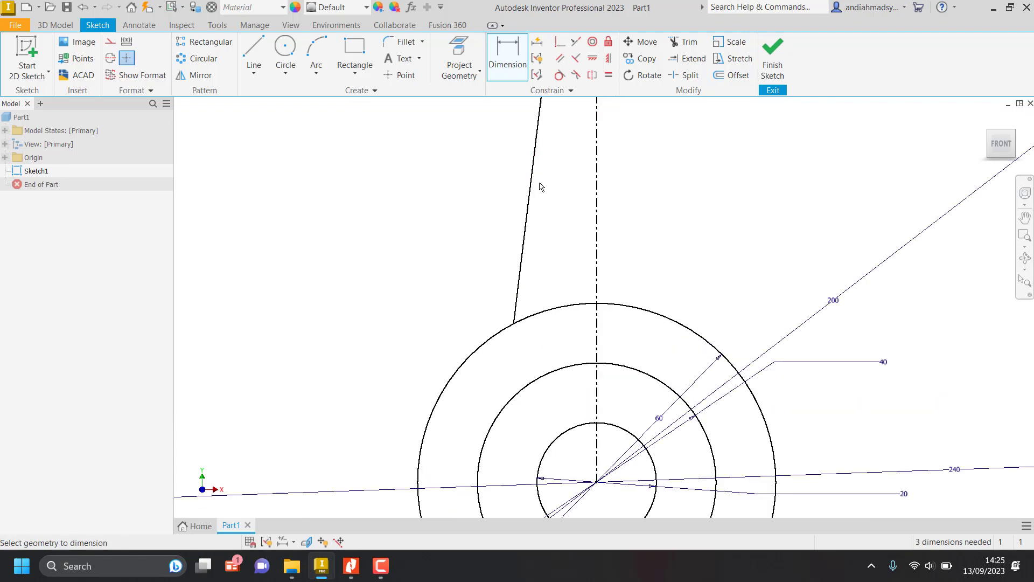
{"action": "key", "text": "alt+Tab"}
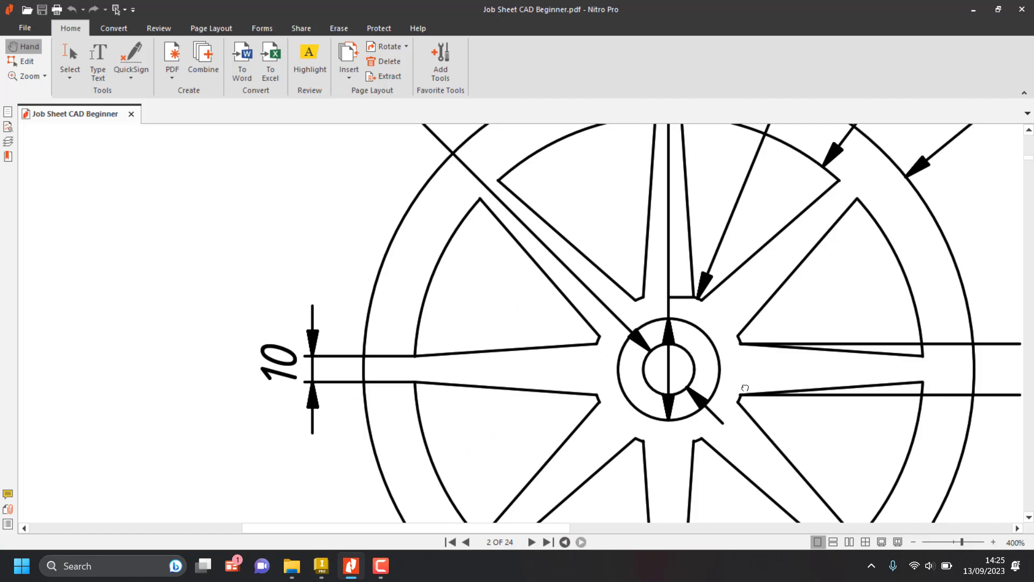
{"action": "left_click_drag", "start_coordinate": [745, 390], "coordinate": [315, 354]}
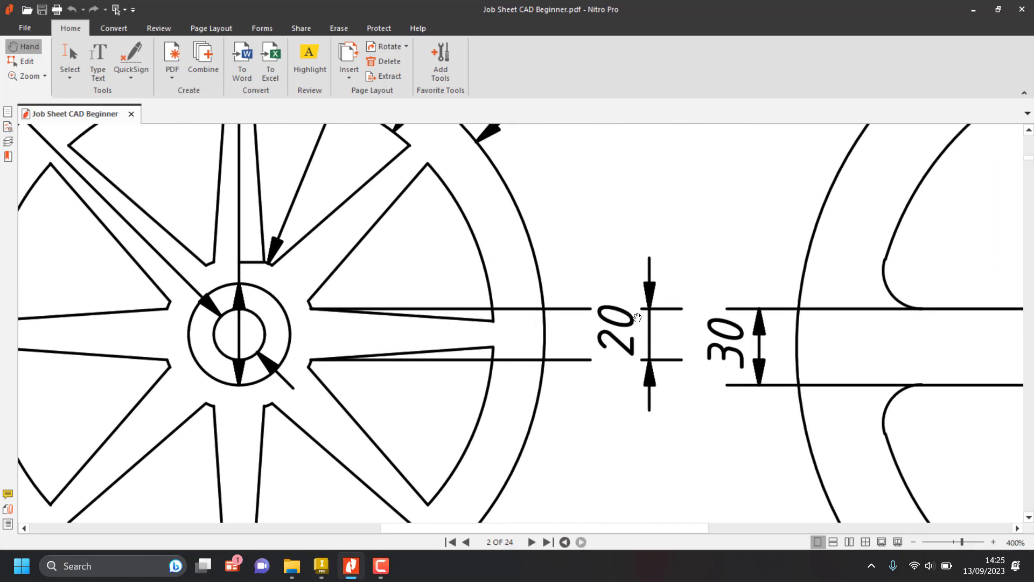
{"action": "key", "text": "alt+Tab"}
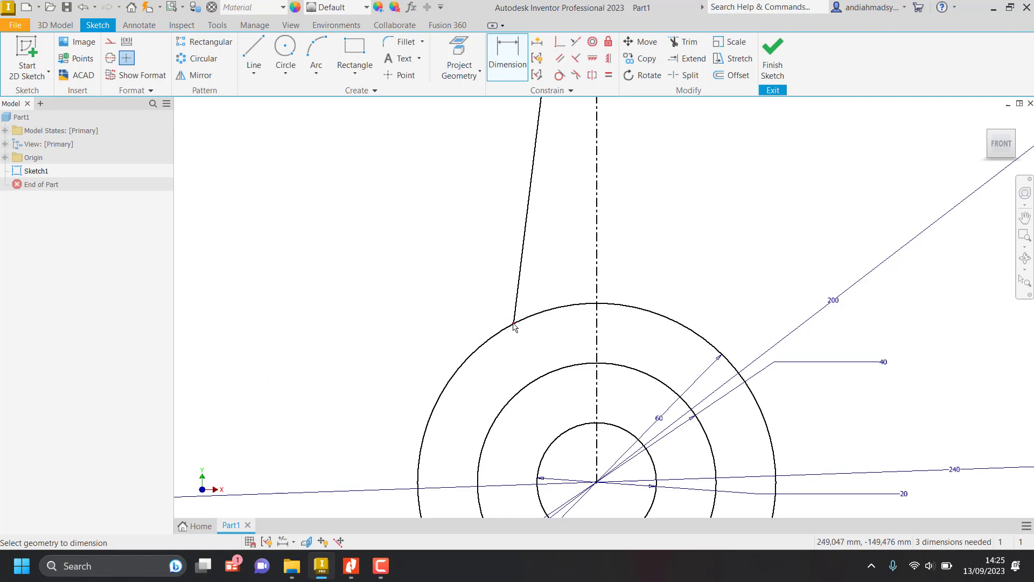
{"action": "left_click", "coordinate": [513, 325]}
{"action": "left_click", "coordinate": [596, 335]}
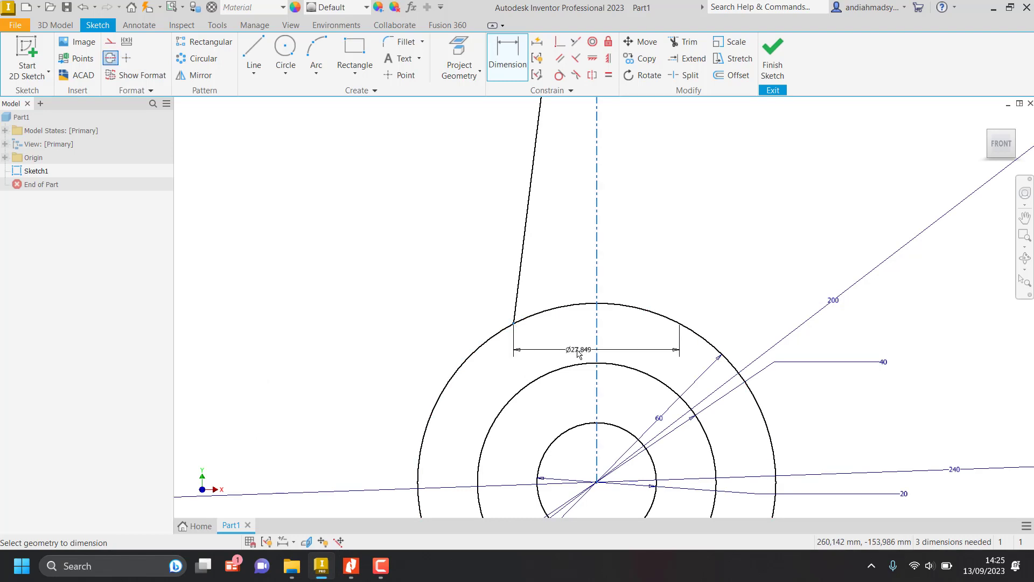
{"action": "left_click", "coordinate": [577, 352]}
{"action": "type", "text": "2"}
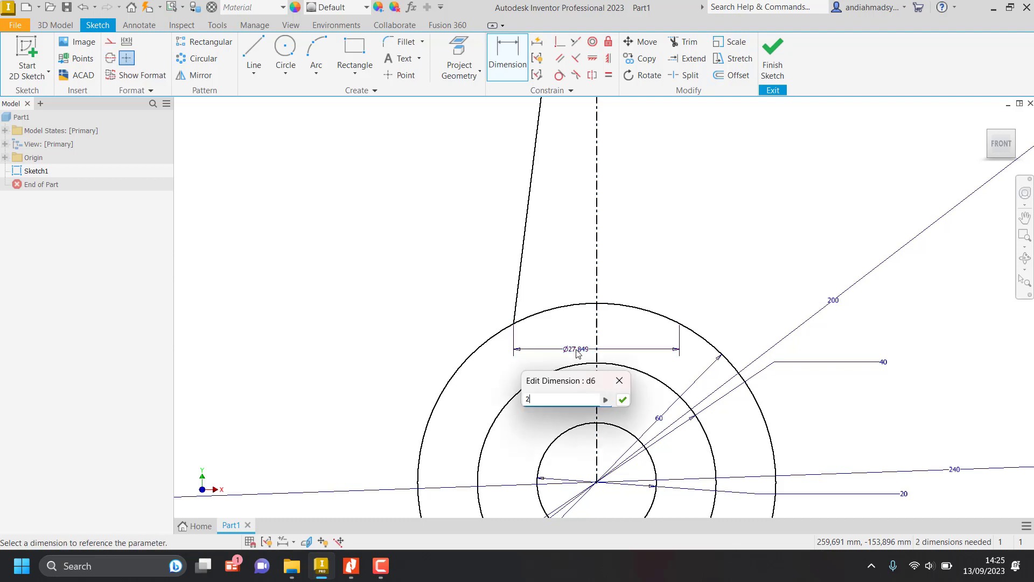
{"action": "type", "text": "0"}
{"action": "key", "text": "Return"}
{"action": "scroll", "coordinate": [577, 351], "scroll_direction": "down", "scroll_amount": 3}
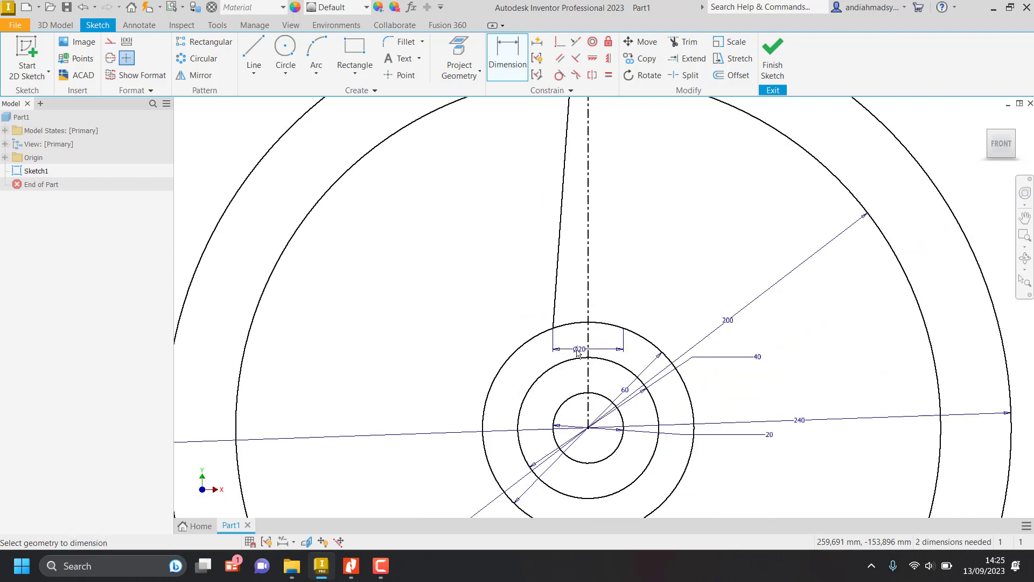
Mirror the slanted spoke edge across the vertical centerline to complete both sides of the tapered spoke.
{"action": "middle_click_drag", "start_coordinate": [577, 351], "coordinate": [548, 429]}
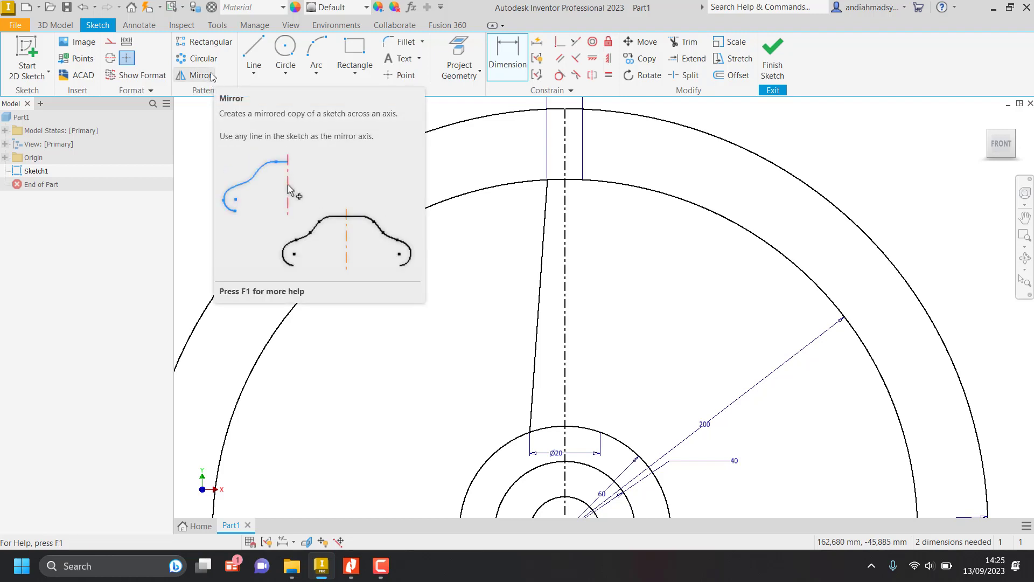
{"action": "left_click", "coordinate": [202, 76]}
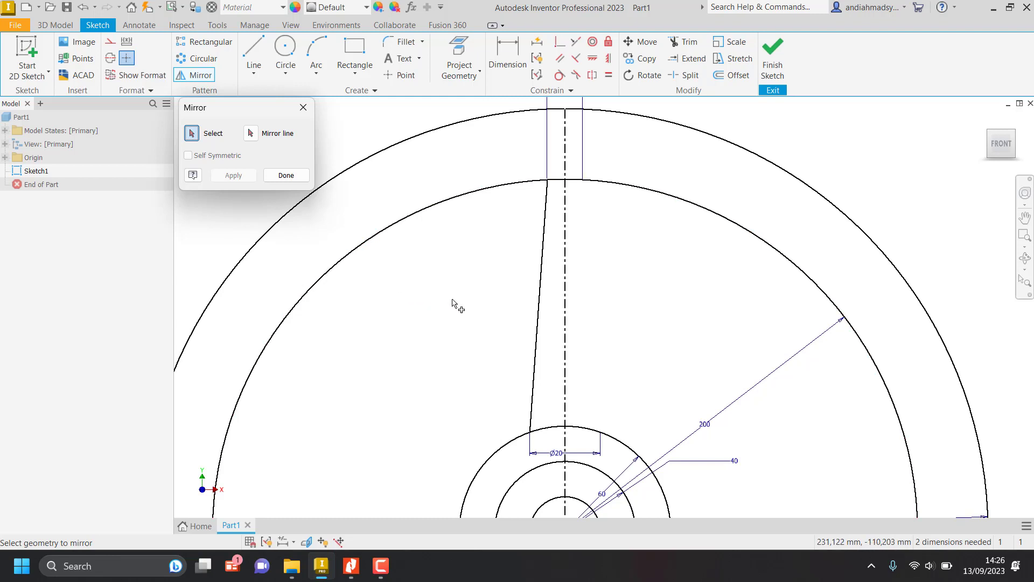
{"action": "left_click", "coordinate": [538, 291]}
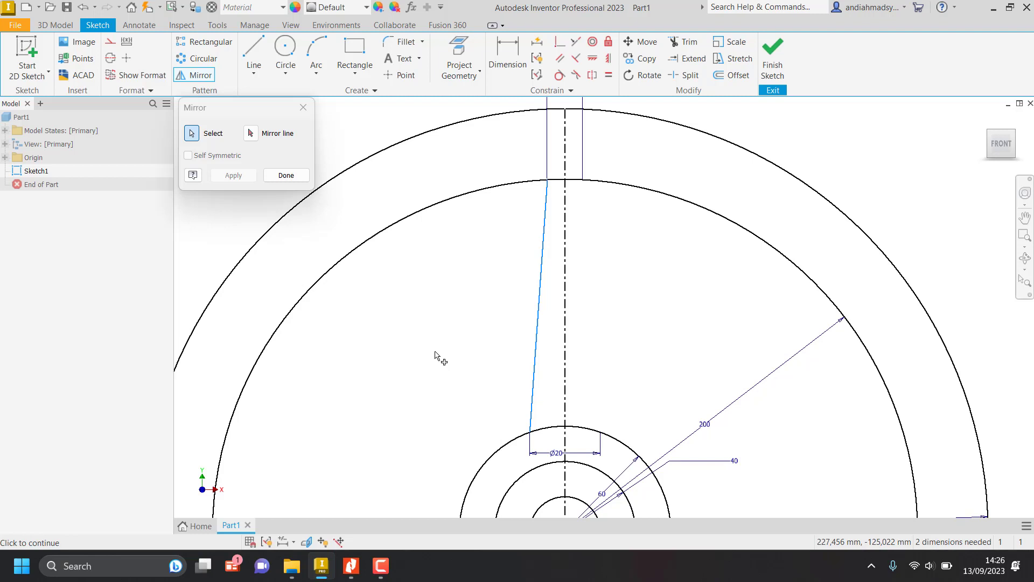
{"action": "left_click", "coordinate": [250, 134]}
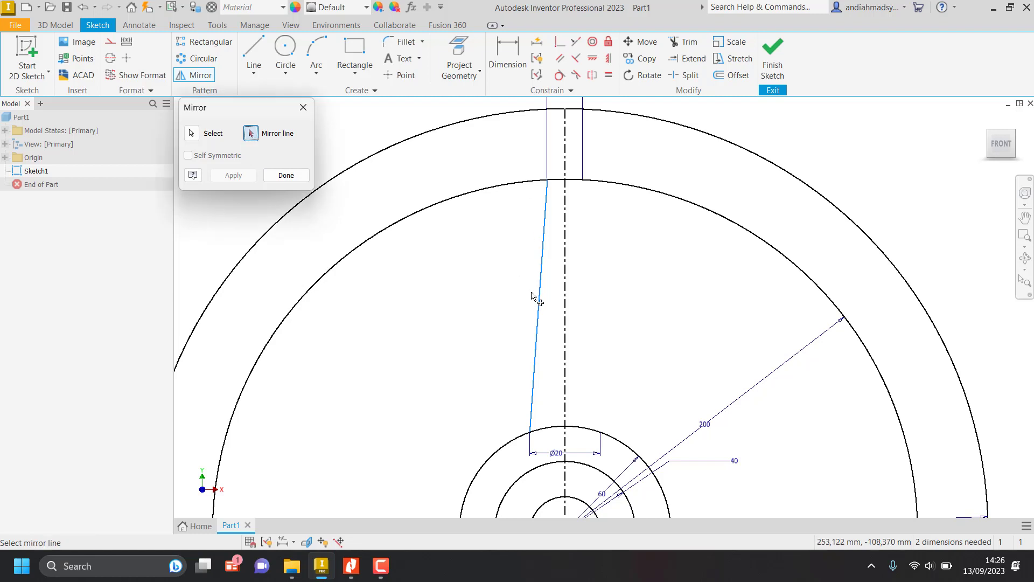
{"action": "left_click", "coordinate": [565, 280]}
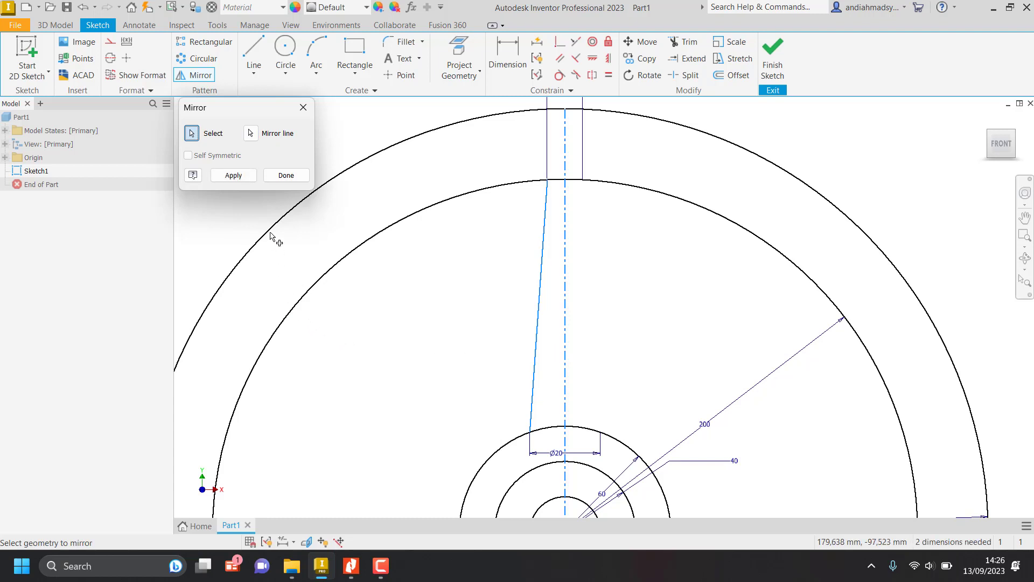
{"action": "left_click", "coordinate": [233, 175]}
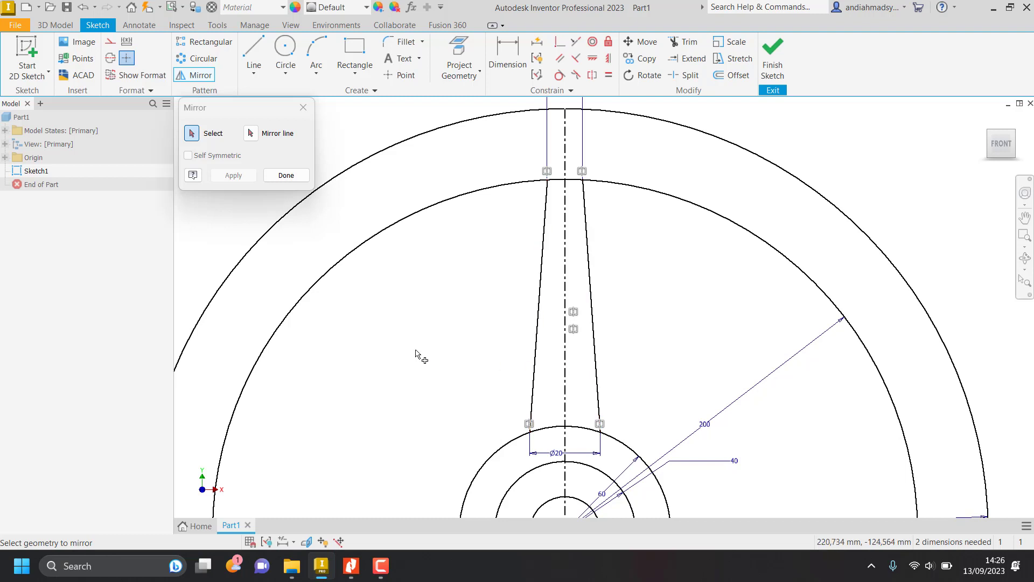
{"action": "left_click", "coordinate": [286, 176]}
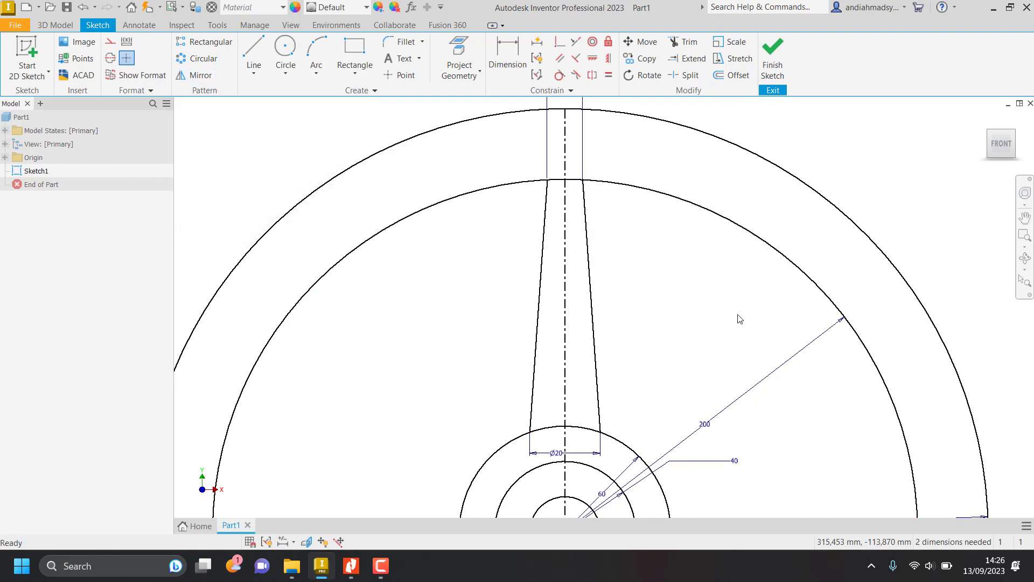
{"action": "mouse_move", "coordinate": [647, 323]}
{"action": "middle_mouse_down"}
{"action": "mouse_move", "coordinate": [646, 156]}
{"action": "mouse_move", "coordinate": [641, 274]}
{"action": "middle_mouse_up"}
{"action": "scroll", "coordinate": [642, 171], "scroll_direction": "up", "scroll_amount": 3}
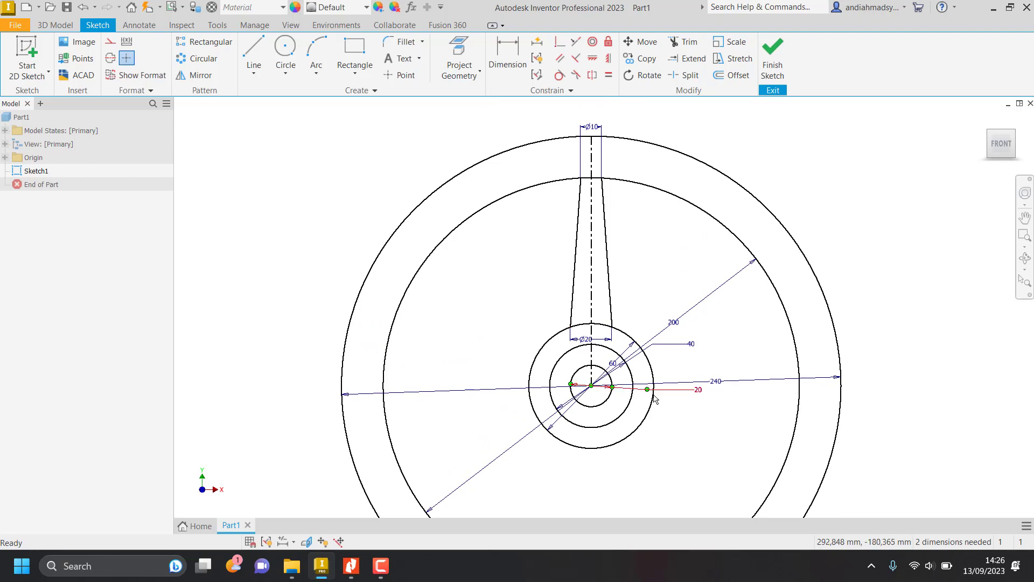
Check the spoke layout in the job sheet, and set up a circular pattern of both spoke edges about the wheel's center point.
{"action": "key", "text": "alt+Tab"}
{"action": "scroll", "coordinate": [595, 394], "scroll_direction": "up", "scroll_amount": 1}
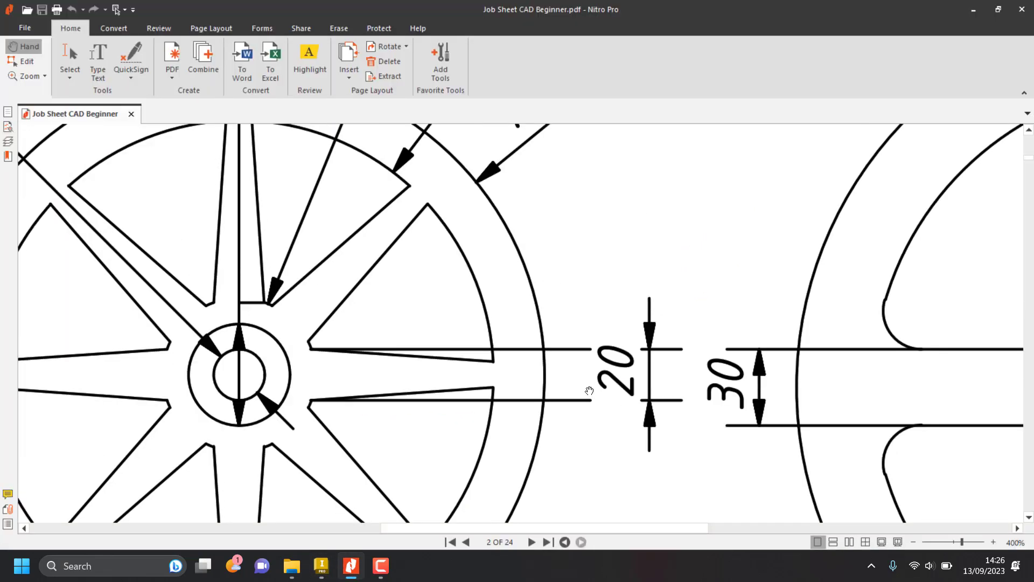
{"action": "scroll", "coordinate": [547, 387], "scroll_direction": "down", "scroll_amount": 2, "text": "ctrl"}
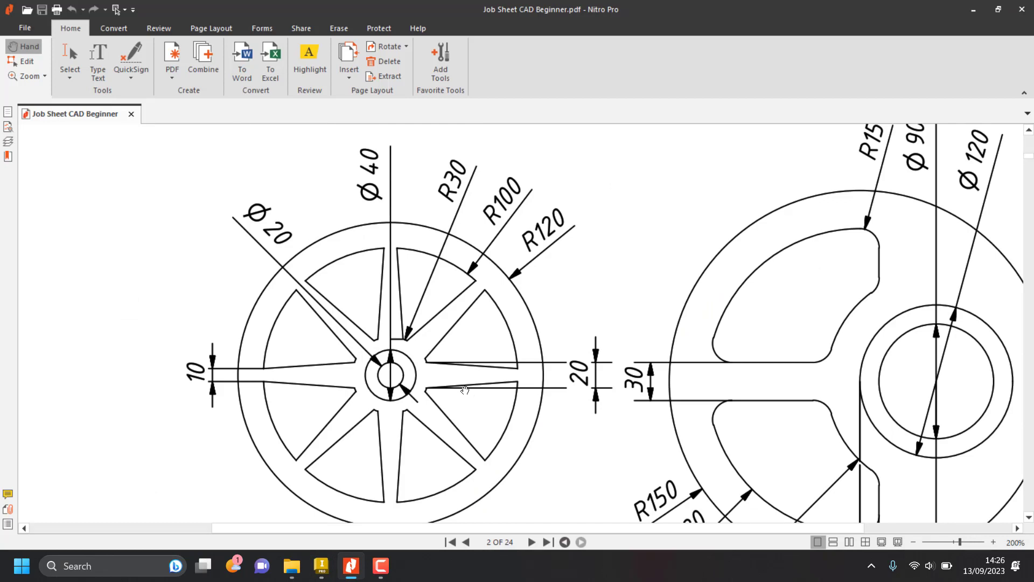
{"action": "left_click_drag", "start_coordinate": [465, 389], "coordinate": [499, 341]}
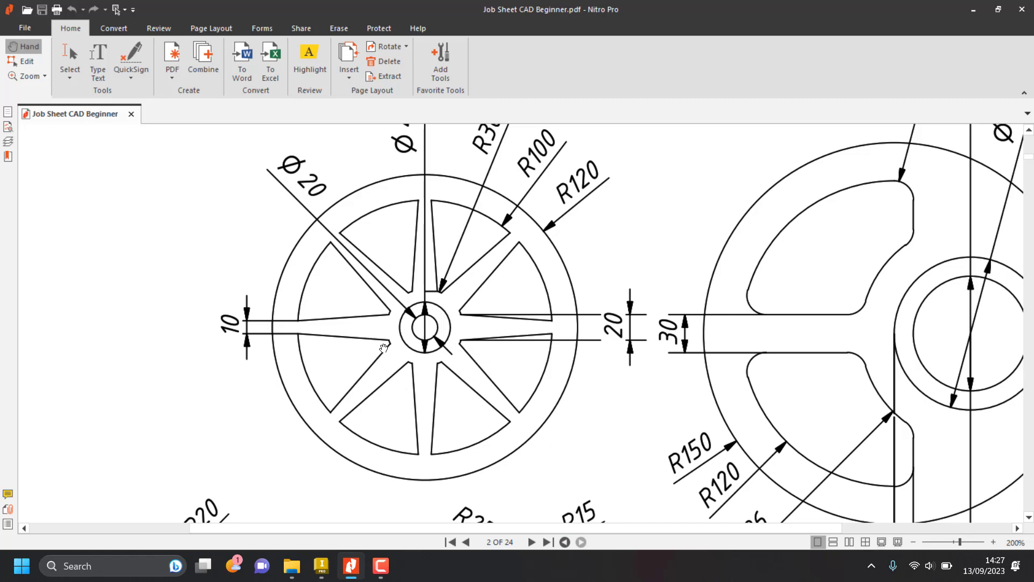
{"action": "key", "text": "alt+Tab"}
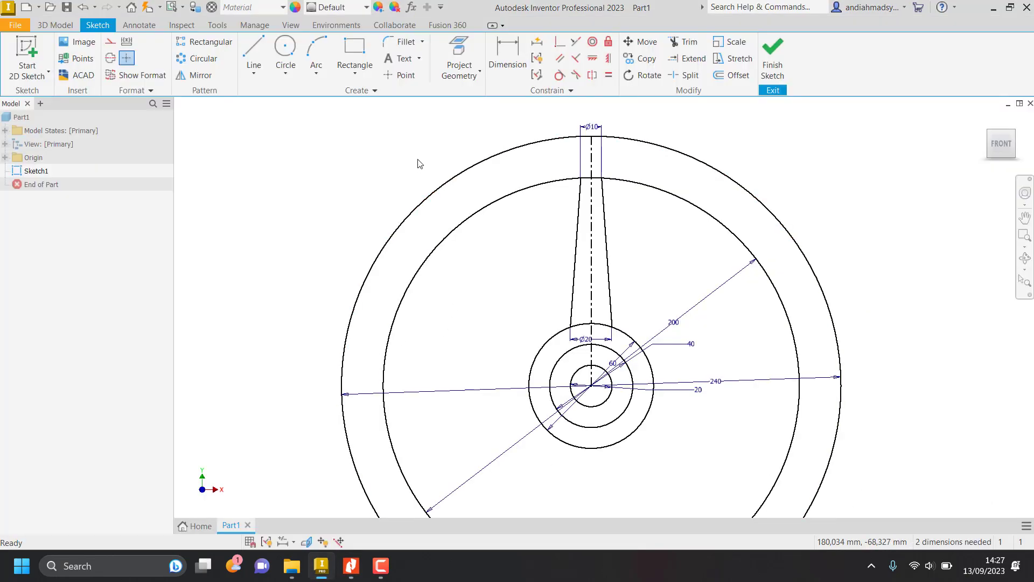
{"action": "left_click", "coordinate": [196, 58]}
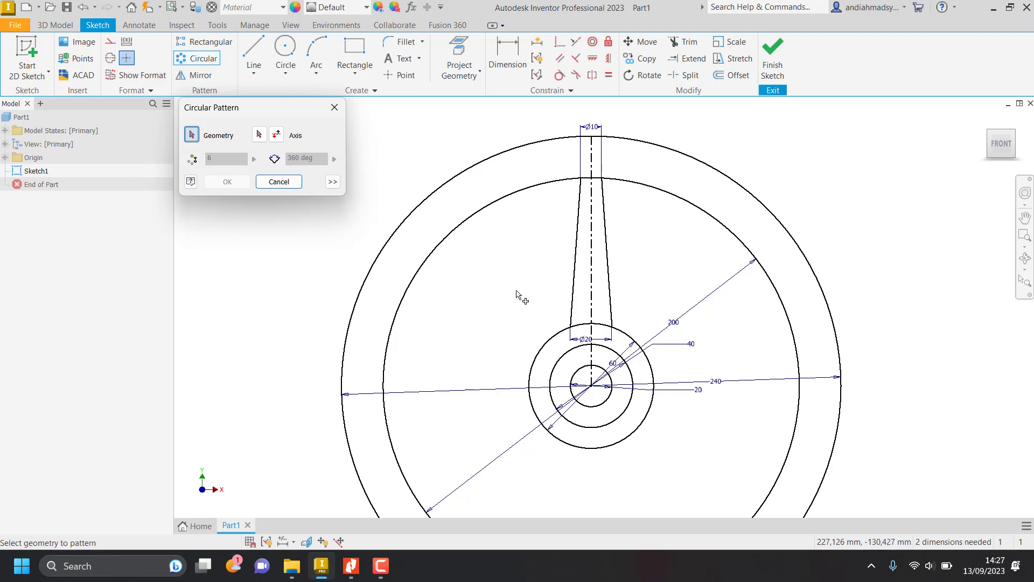
{"action": "left_click", "coordinate": [575, 280]}
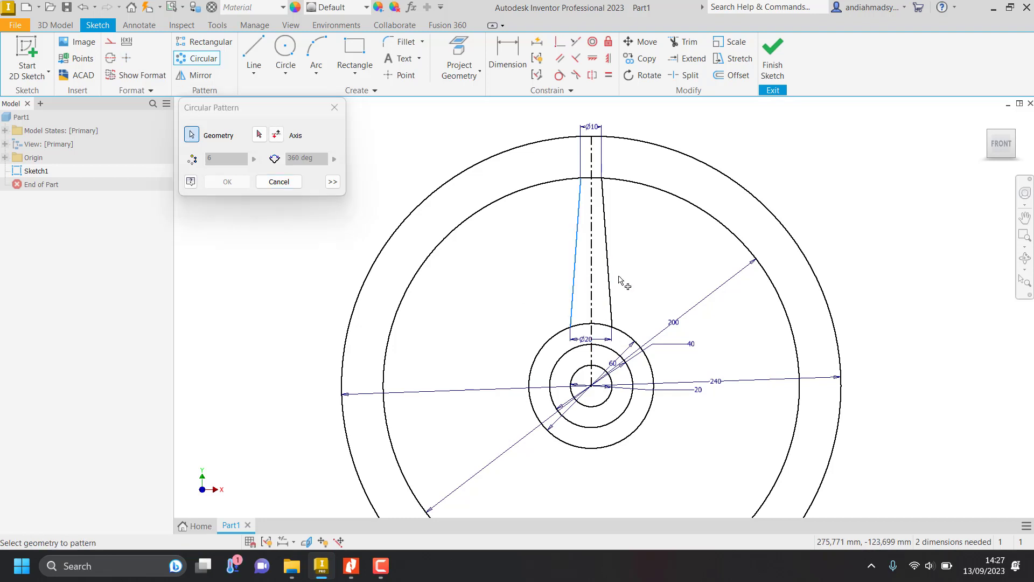
{"action": "left_click", "coordinate": [608, 279]}
{"action": "scroll", "coordinate": [582, 292], "scroll_direction": "up", "scroll_amount": 3}
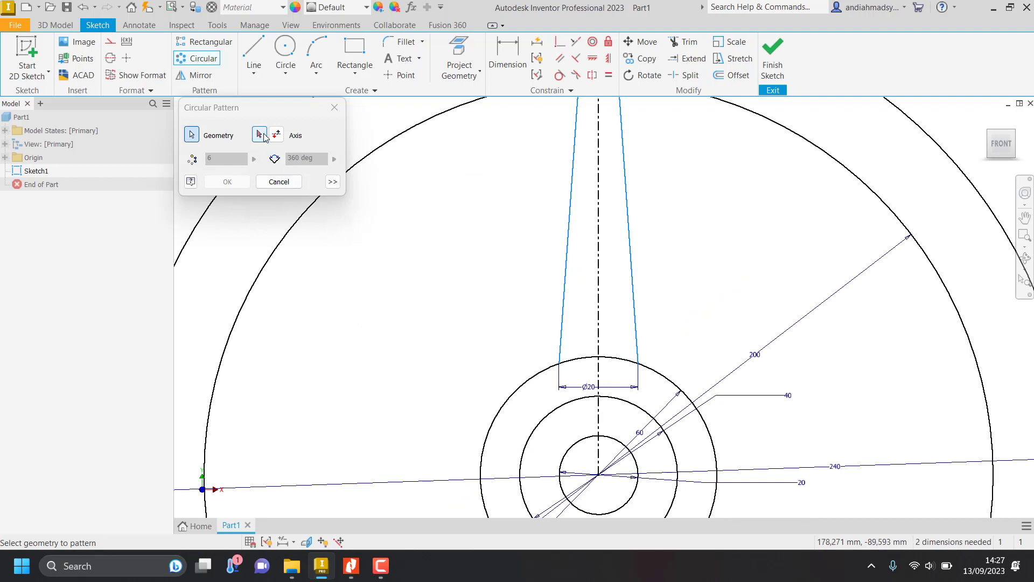
{"action": "left_click", "coordinate": [263, 135]}
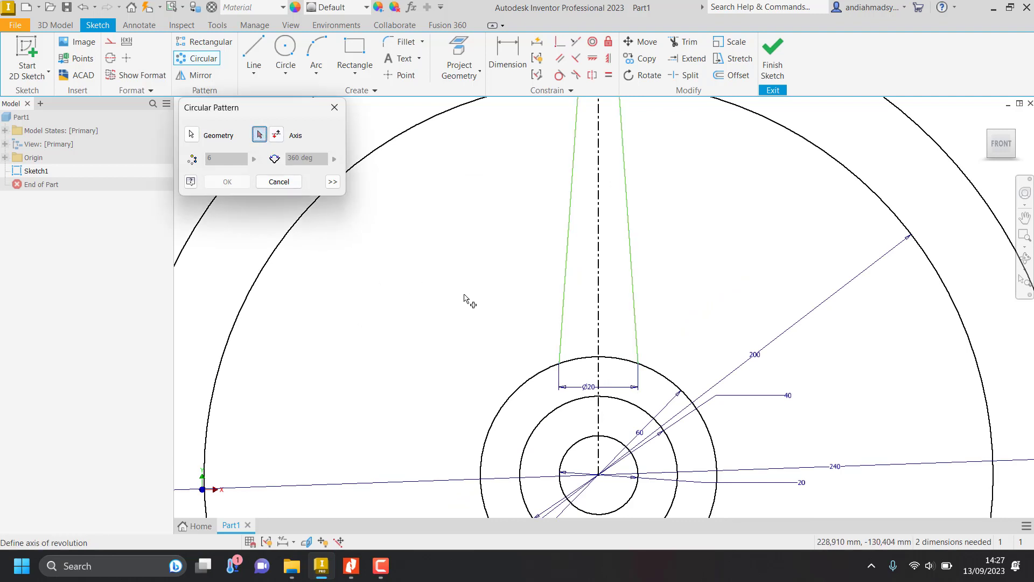
{"action": "middle_click_drag", "start_coordinate": [466, 297], "coordinate": [426, 194]}
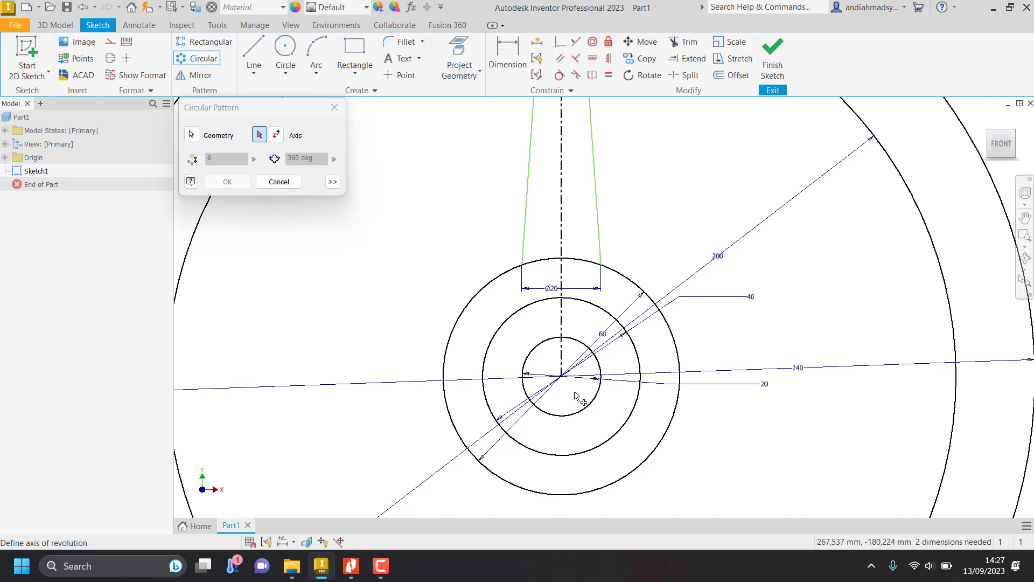
{"action": "scroll", "coordinate": [562, 377], "scroll_direction": "up", "scroll_amount": 3}
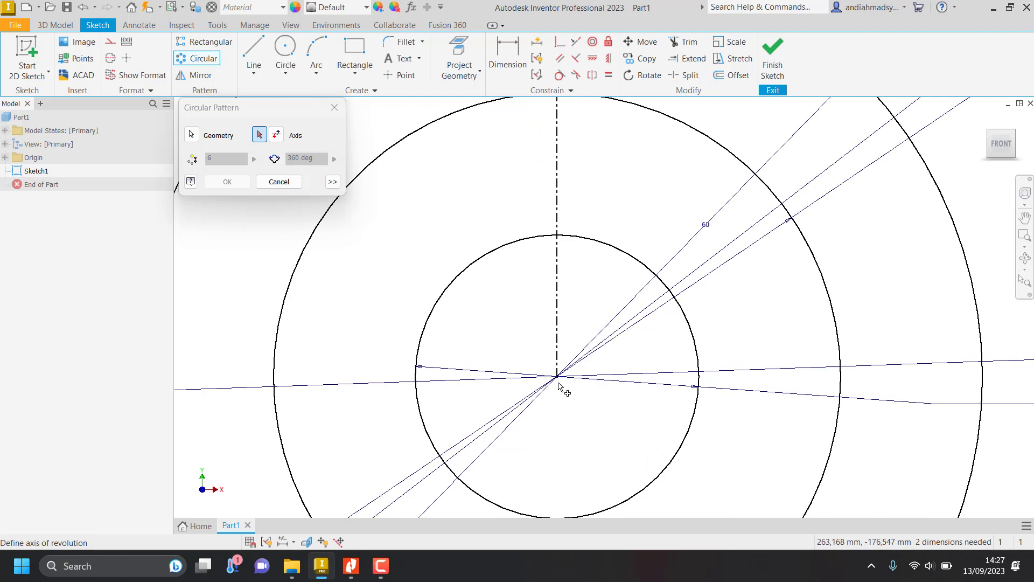
{"action": "left_click", "coordinate": [557, 376]}
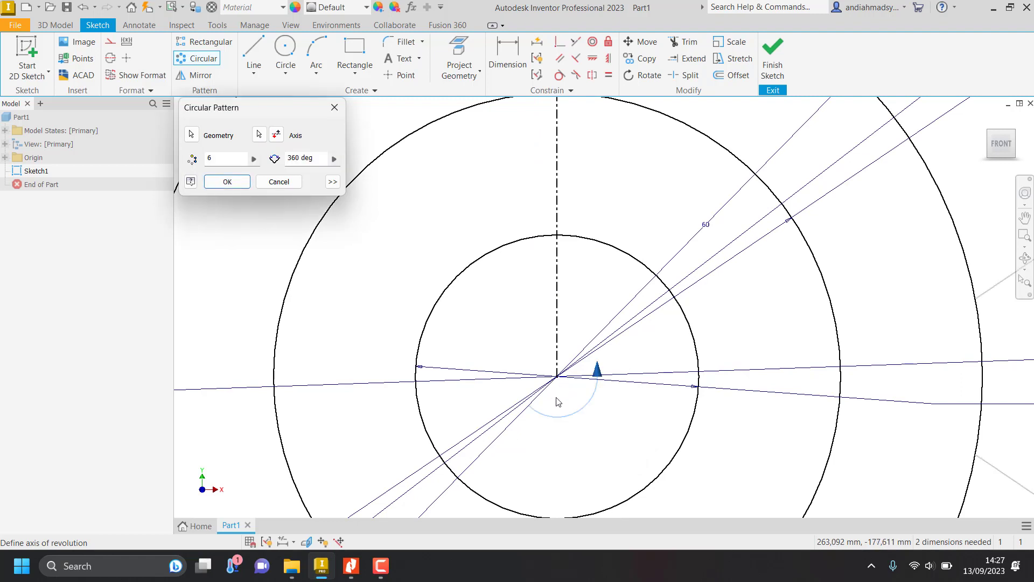
Set the circular pattern to 8 instances over 360 degrees and create the spokes.
{"action": "scroll", "coordinate": [559, 398], "scroll_direction": "down", "scroll_amount": 8}
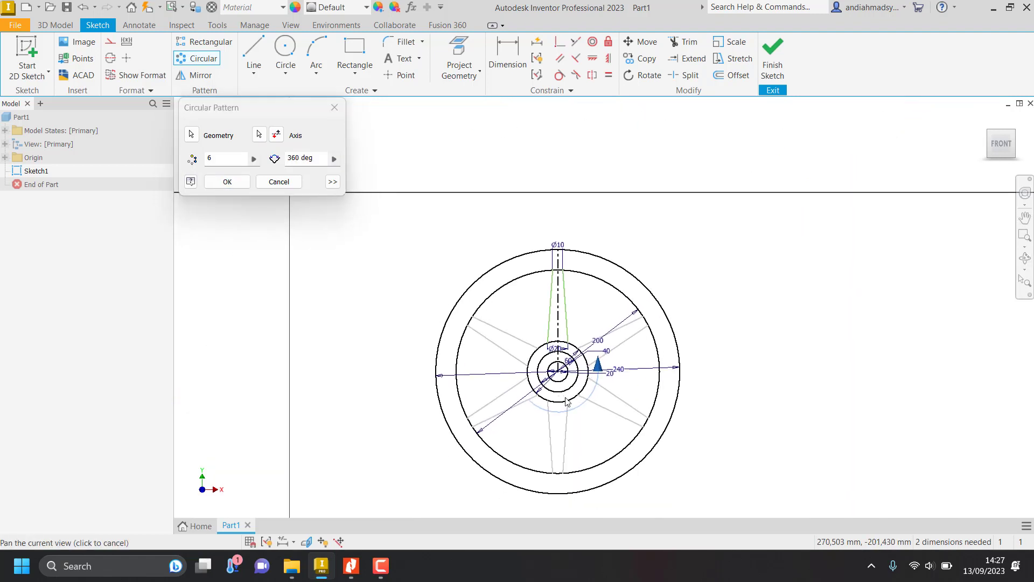
{"action": "scroll", "coordinate": [566, 410], "scroll_direction": "up", "scroll_amount": 3}
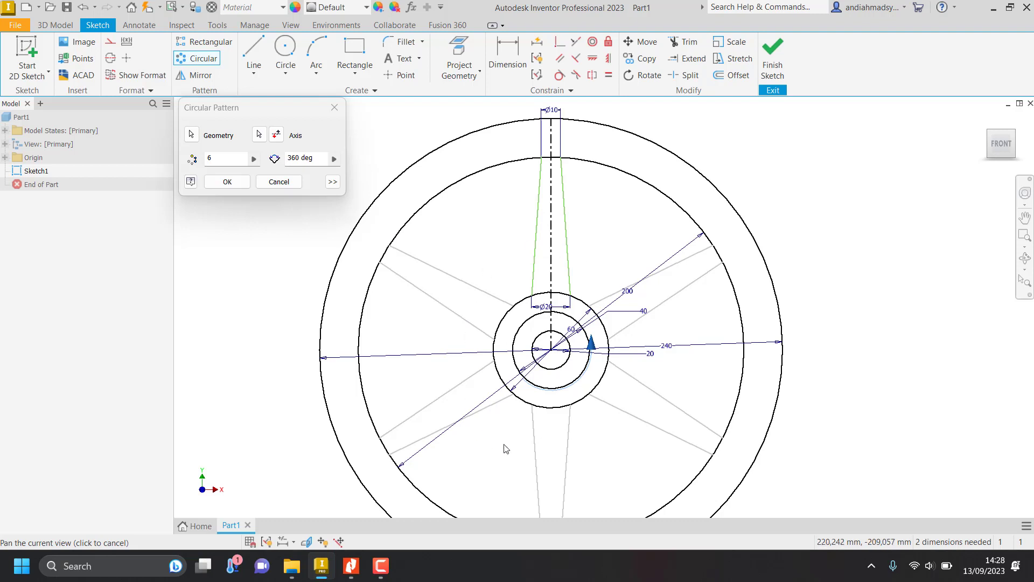
{"action": "left_click", "coordinate": [217, 158]}
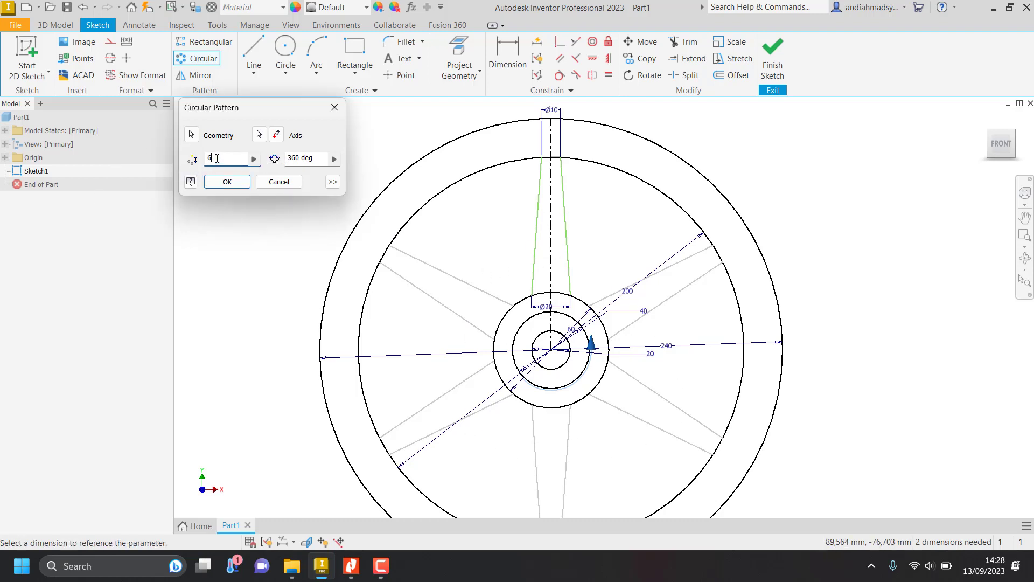
{"action": "key", "text": "BackSpace"}
{"action": "type", "text": "8"}
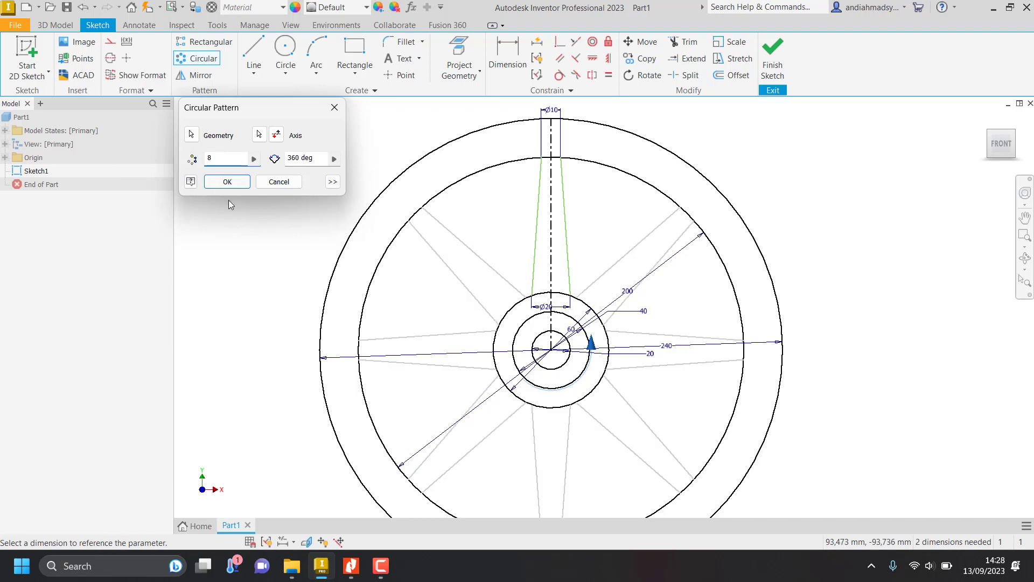
{"action": "left_click", "coordinate": [227, 182]}
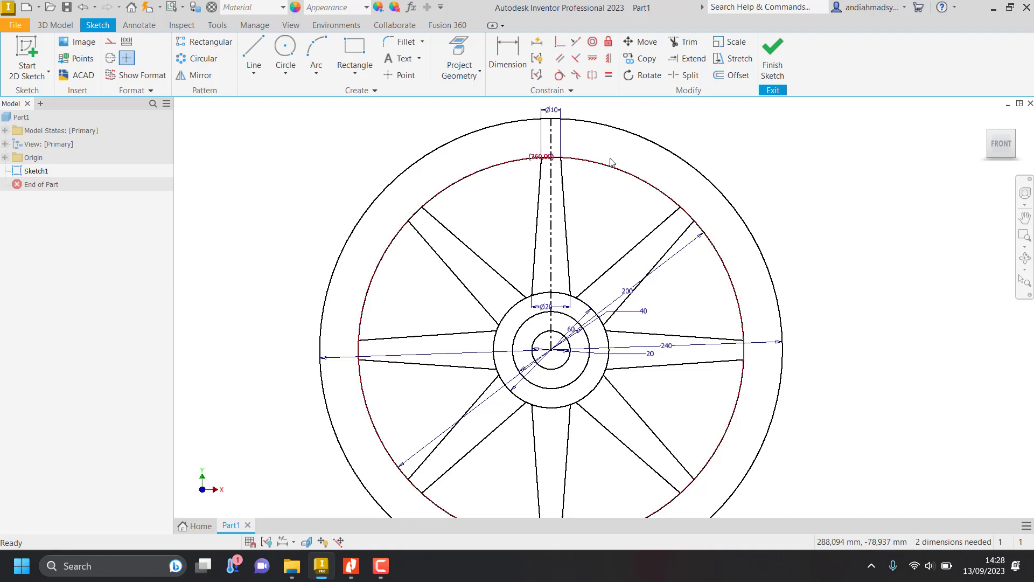
Trim the 200 mm circle's arc segments lying between the two edges of each of the eight spokes.
{"action": "left_click", "coordinate": [685, 41]}
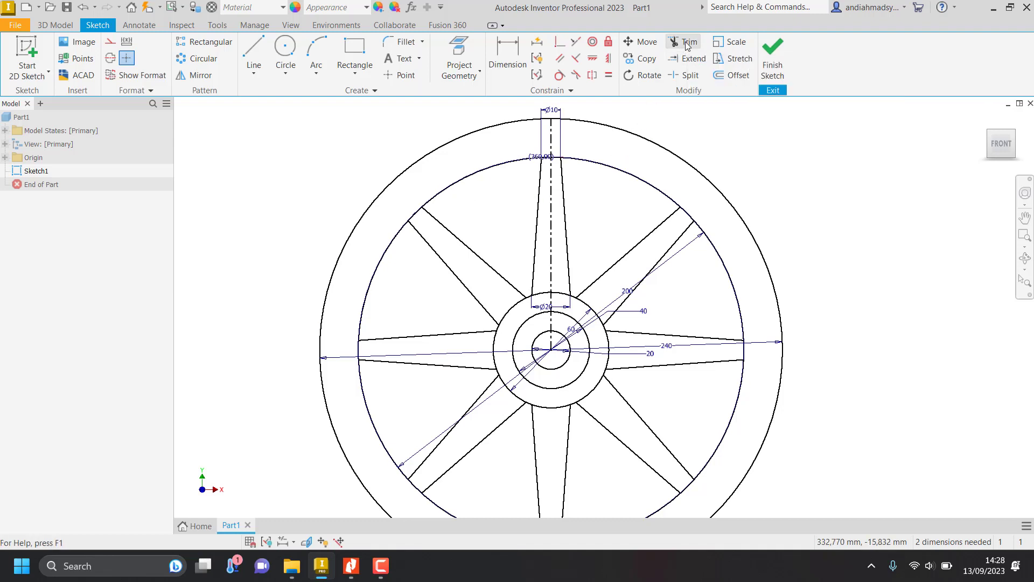
{"action": "left_click", "coordinate": [419, 215]}
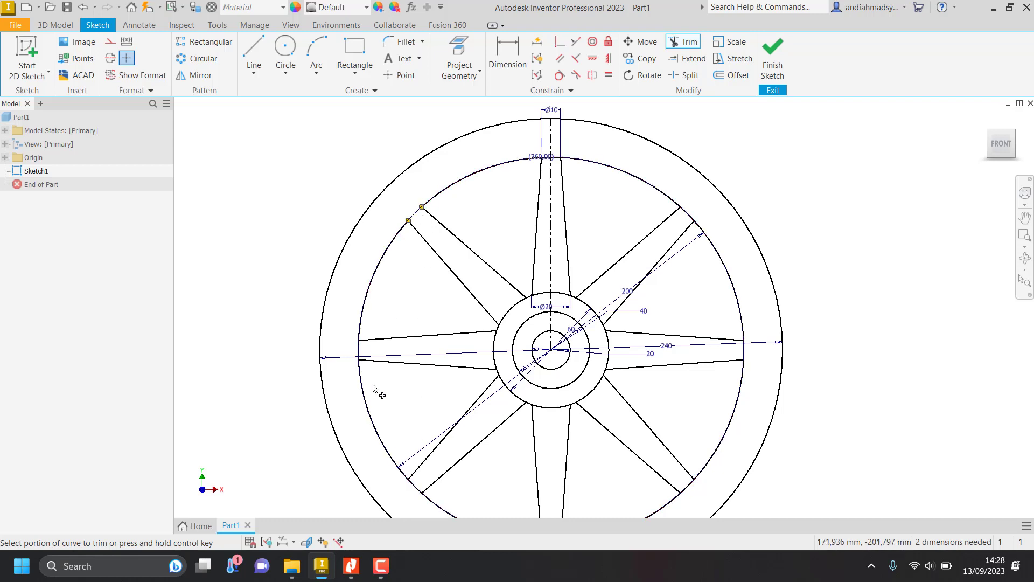
{"action": "left_click", "coordinate": [358, 360]}
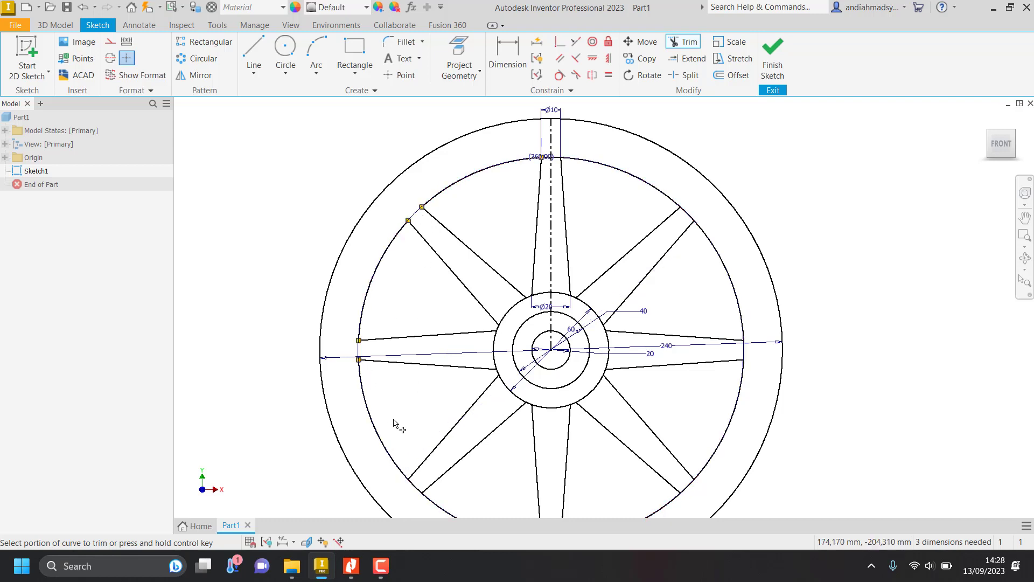
{"action": "left_click", "coordinate": [414, 488]}
{"action": "middle_click_drag", "start_coordinate": [530, 474], "coordinate": [470, 362]}
{"action": "left_click", "coordinate": [491, 431]}
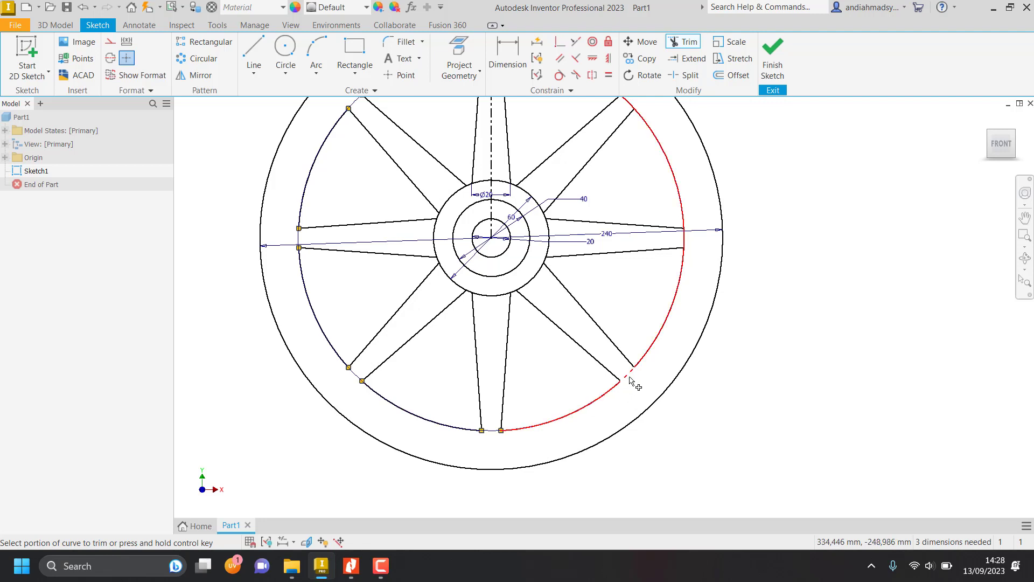
{"action": "left_click", "coordinate": [627, 374]}
{"action": "left_click", "coordinate": [682, 238]}
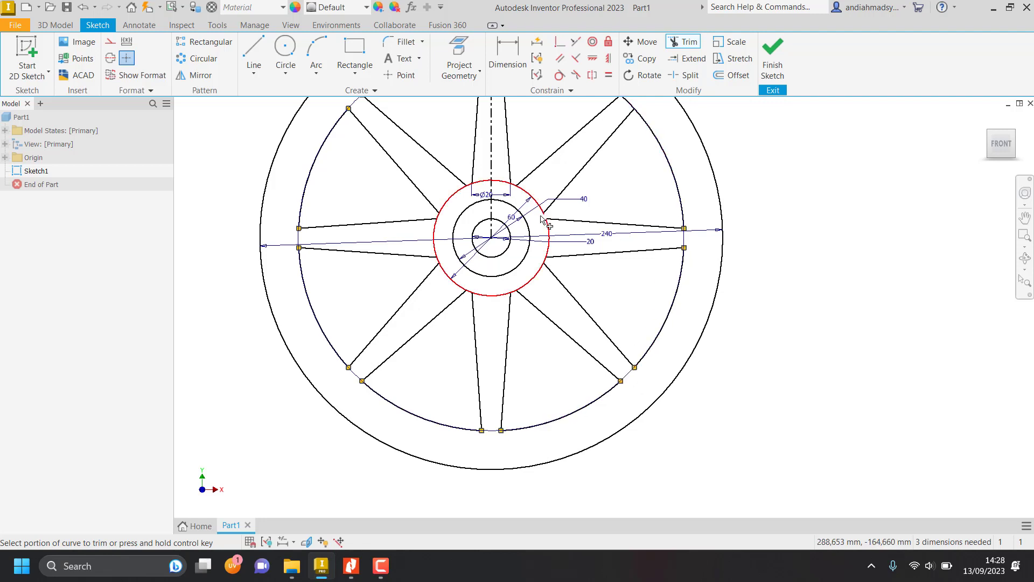
{"action": "middle_click_drag", "start_coordinate": [572, 227], "coordinate": [565, 419]}
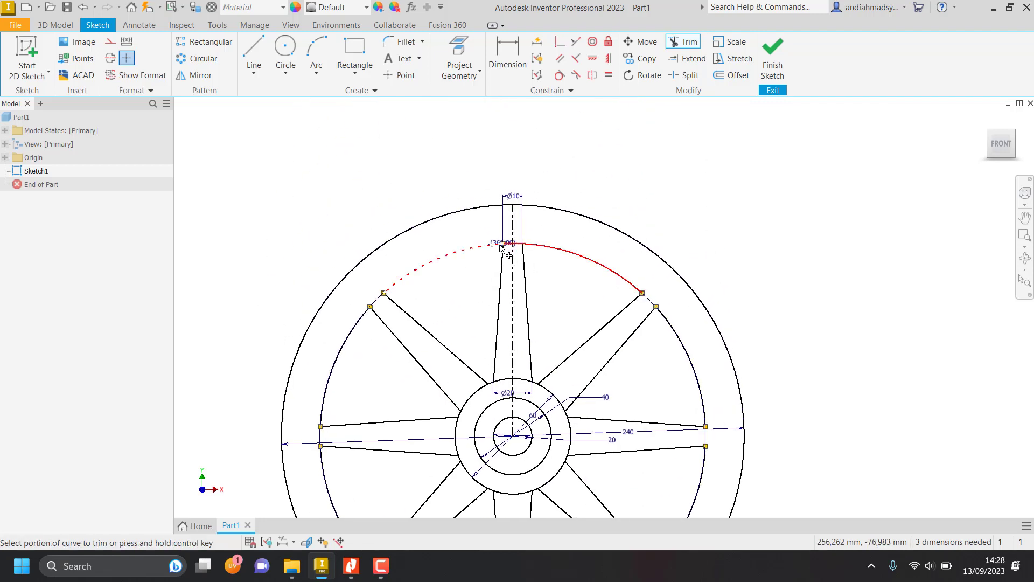
{"action": "scroll", "coordinate": [512, 243], "scroll_direction": "up", "scroll_amount": 5}
{"action": "left_click", "coordinate": [543, 244]}
{"action": "left_click", "coordinate": [512, 244]}
{"action": "scroll", "coordinate": [515, 246], "scroll_direction": "down", "scroll_amount": 6}
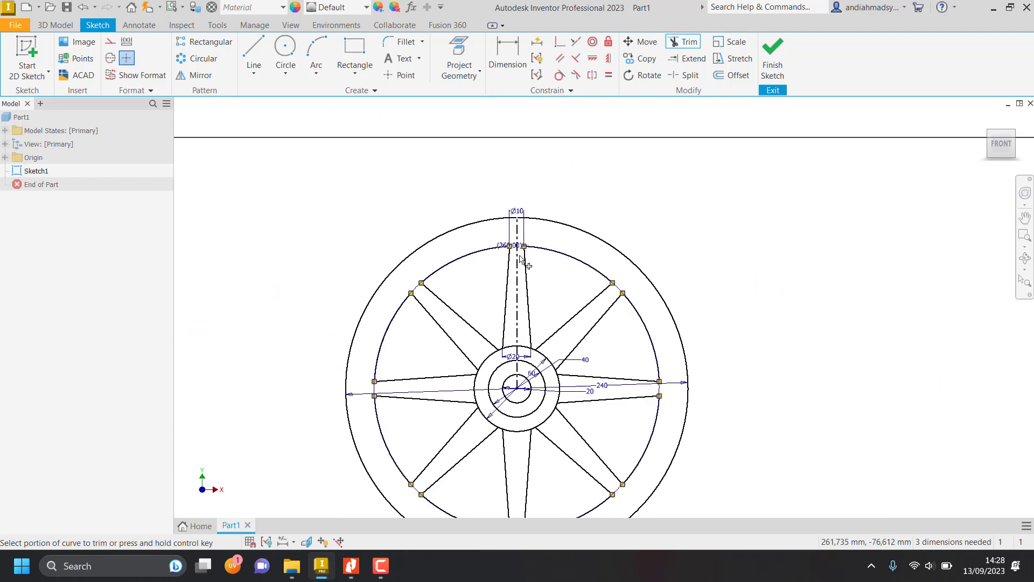
Trim the 60 mm circle's segments at the base of each spoke, keeping only the short arcs between neighbouring spokes.
{"action": "scroll", "coordinate": [482, 369], "scroll_direction": "up", "scroll_amount": 3}
{"action": "left_click", "coordinate": [486, 360]}
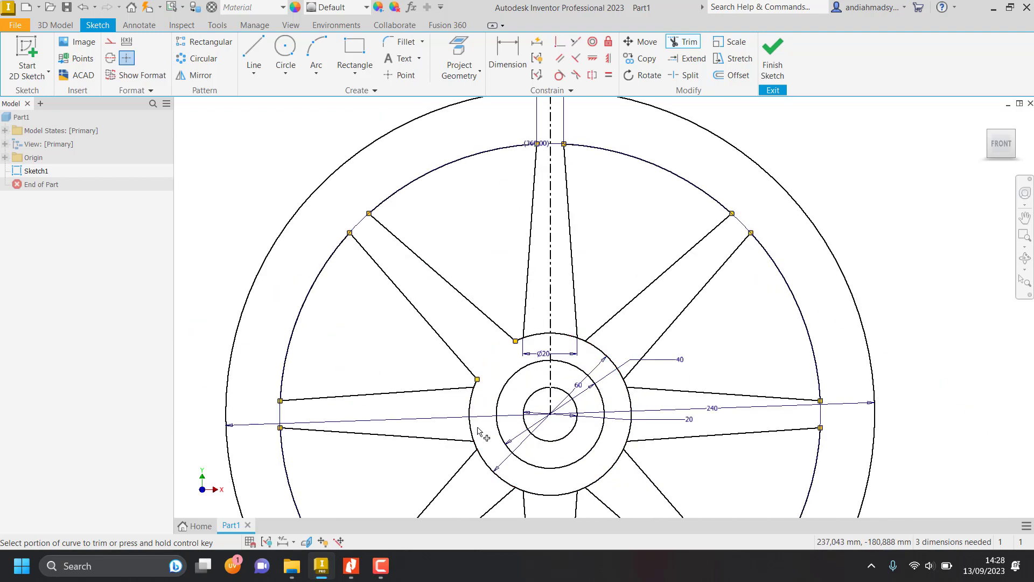
{"action": "left_click", "coordinate": [474, 427]}
{"action": "left_click", "coordinate": [493, 473]}
{"action": "left_click", "coordinate": [550, 495]}
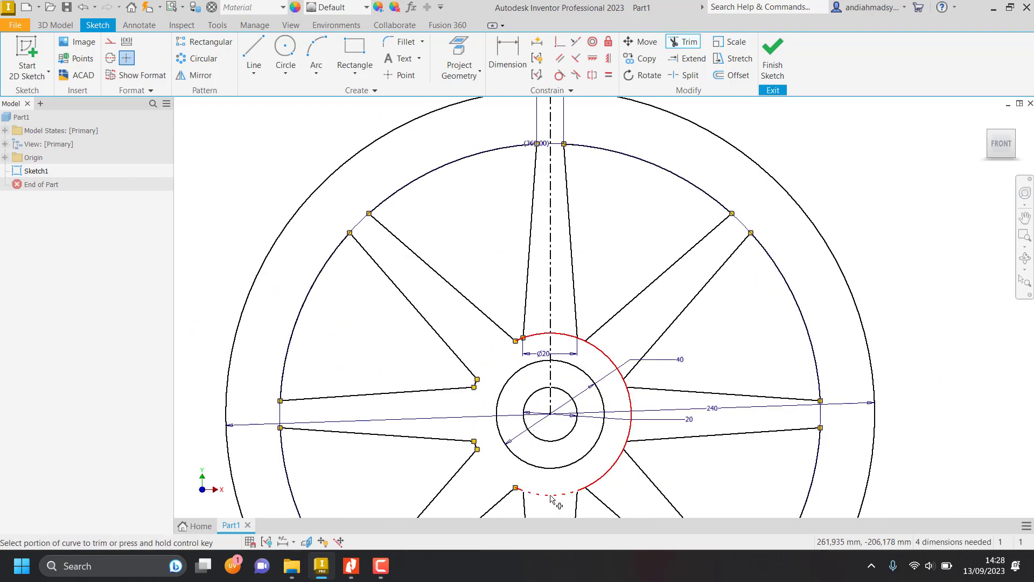
{"action": "left_click", "coordinate": [604, 473]}
{"action": "left_click", "coordinate": [631, 433]}
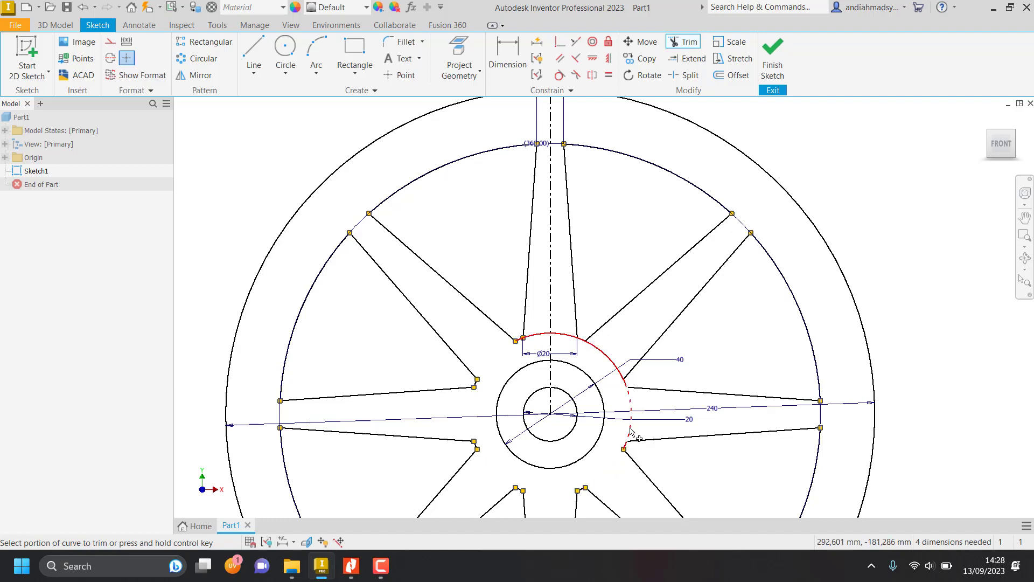
{"action": "left_click", "coordinate": [608, 359]}
{"action": "left_click", "coordinate": [545, 334]}
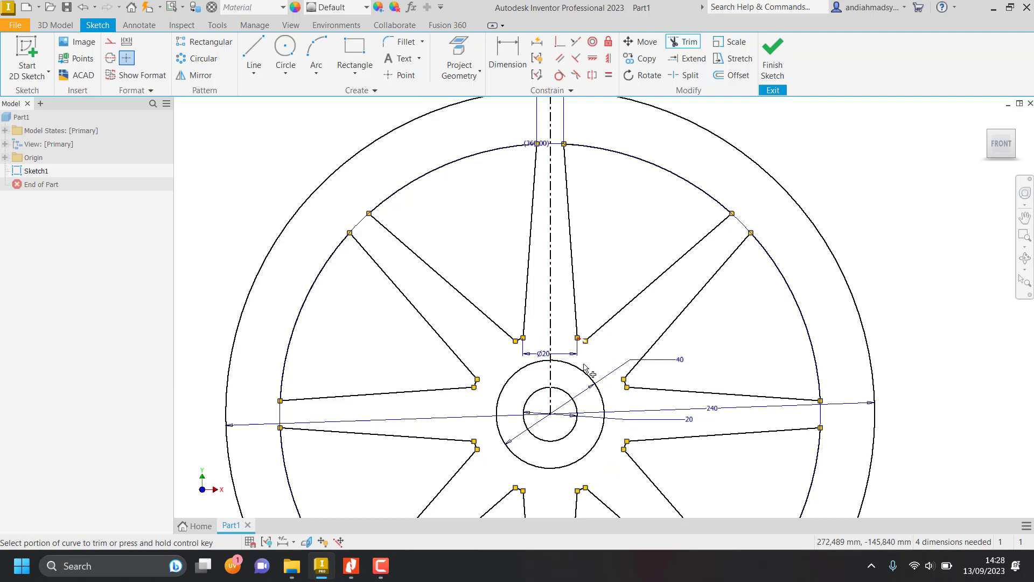
{"action": "key", "text": "Escape"}
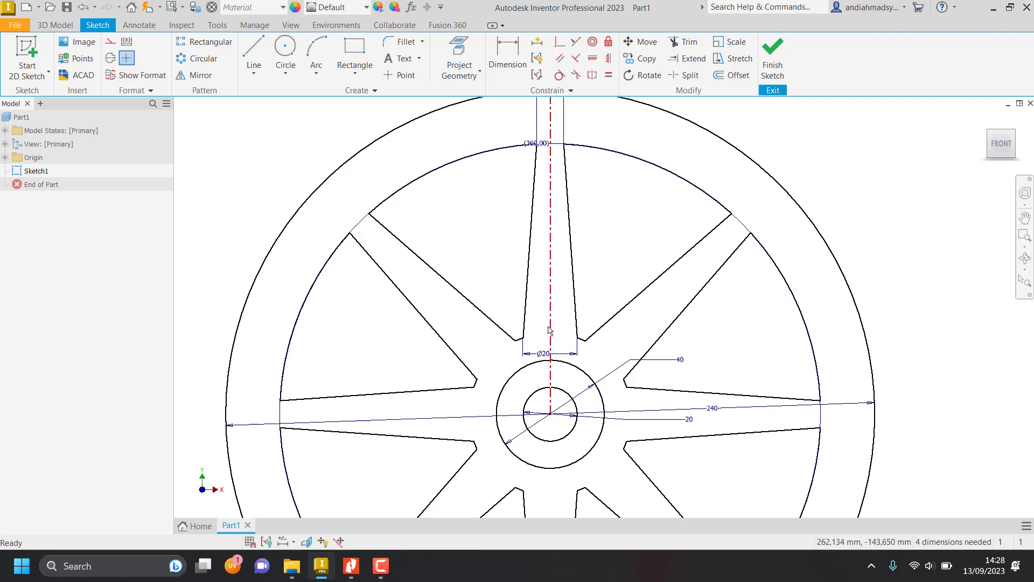
Delete the vertical centerline running through the upper spoke.
{"action": "left_click", "coordinate": [550, 330]}
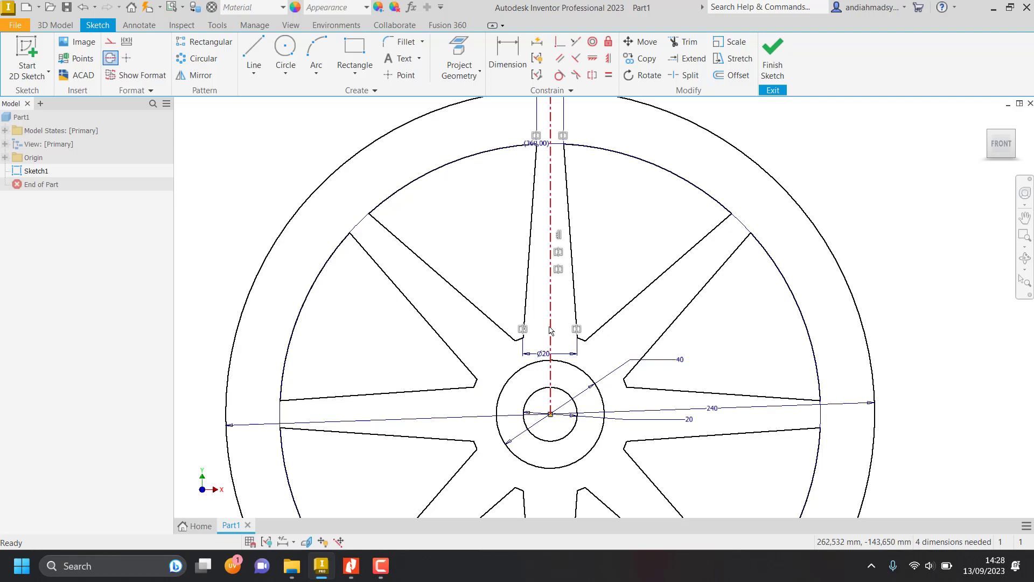
{"action": "key", "text": "Delete"}
{"action": "scroll", "coordinate": [541, 446], "scroll_direction": "down", "scroll_amount": 5}
{"action": "mouse_move", "coordinate": [572, 482]}
{"action": "middle_mouse_down"}
{"action": "mouse_move", "coordinate": [578, 447]}
{"action": "mouse_move", "coordinate": [523, 382]}
{"action": "mouse_move", "coordinate": [453, 341]}
{"action": "mouse_move", "coordinate": [466, 328]}
{"action": "middle_mouse_up"}
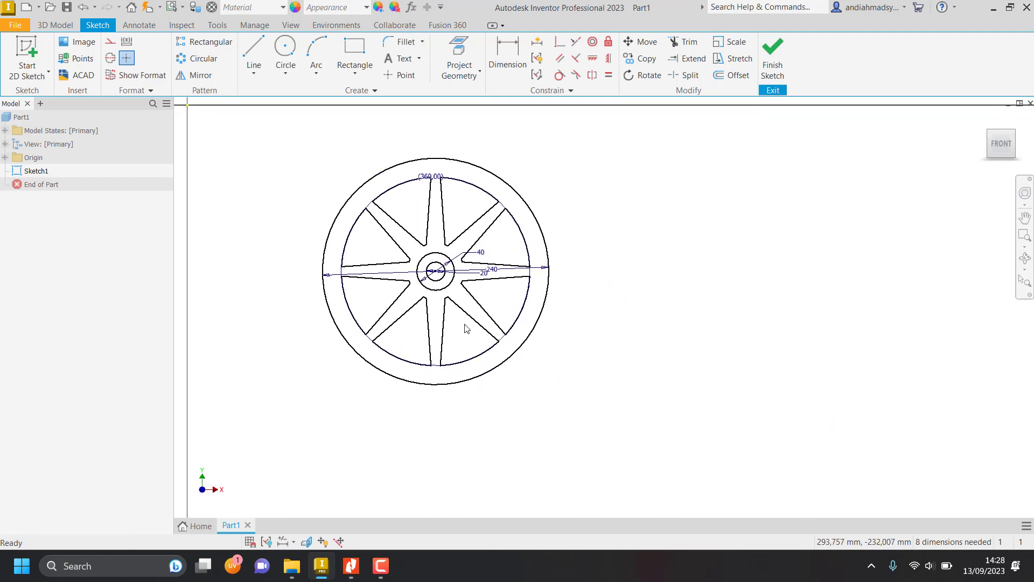
Review the second wheel on the job sheet PDF in Nitro Pro, and sketch a circle about 264 mm across beside the eight-spoke wheel in Inventor.
{"action": "key", "text": "alt+Tab"}
{"action": "scroll", "coordinate": [673, 384], "scroll_direction": "up", "scroll_amount": 1}
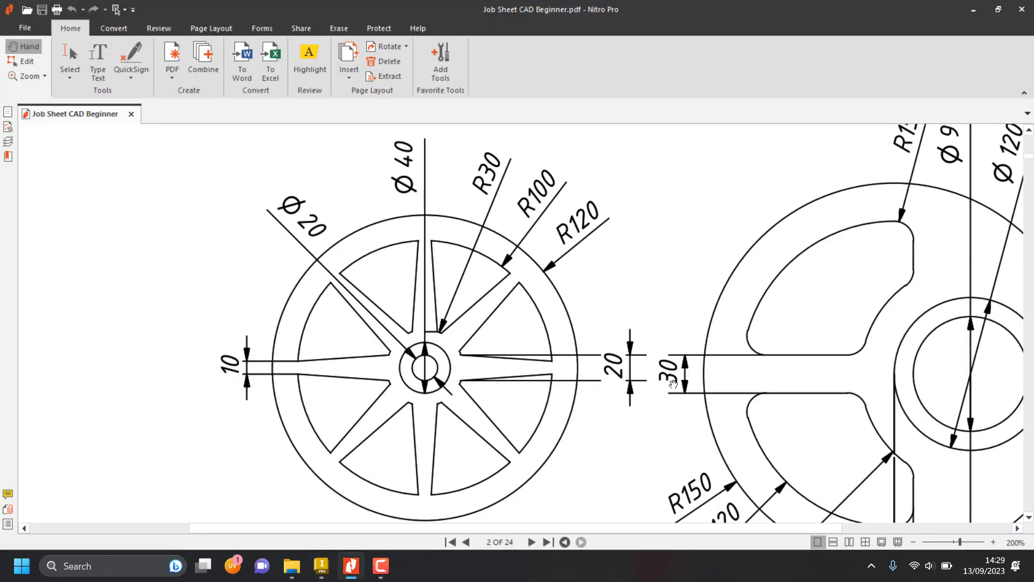
{"action": "scroll", "coordinate": [673, 384], "scroll_direction": "down", "scroll_amount": 1}
{"action": "left_click_drag", "start_coordinate": [836, 391], "coordinate": [587, 382]}
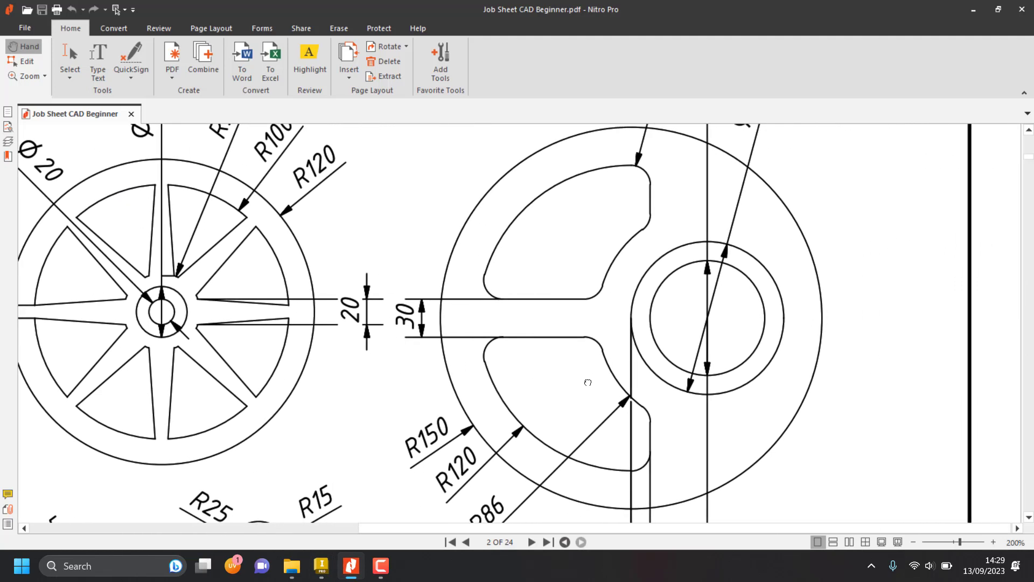
{"action": "scroll", "coordinate": [576, 384], "scroll_direction": "up", "scroll_amount": 1}
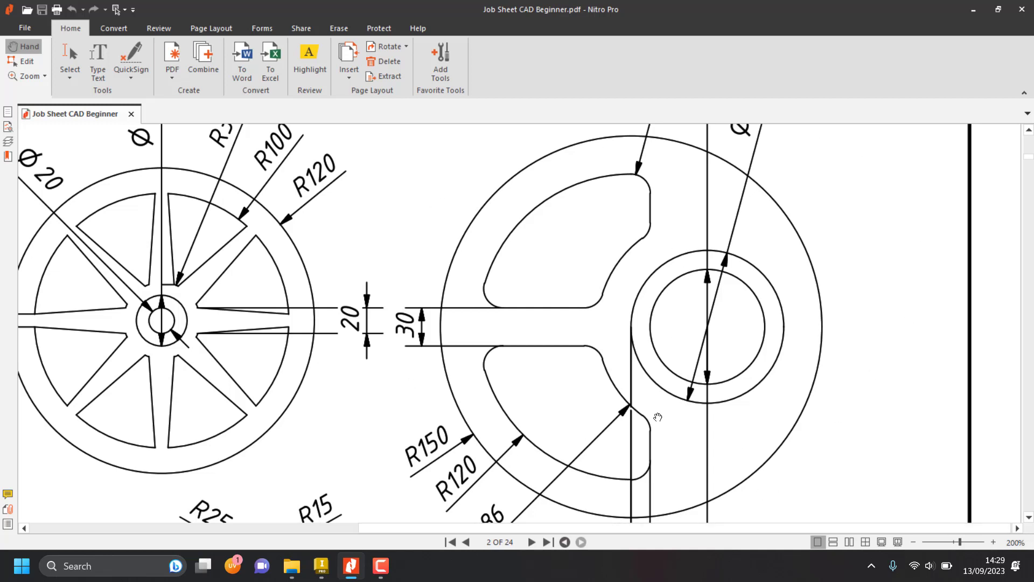
{"action": "key", "text": "alt+Tab"}
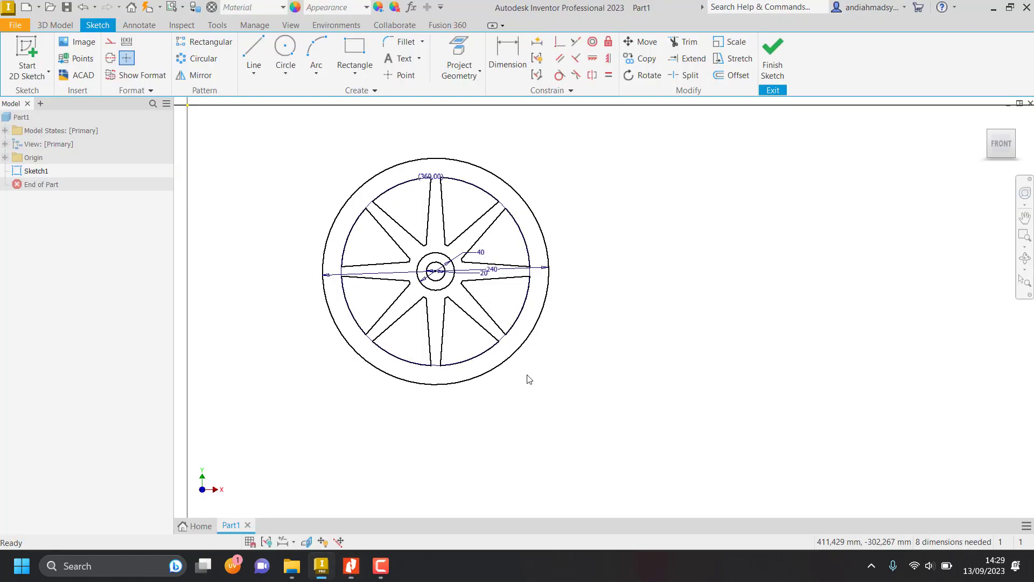
{"action": "left_click", "coordinate": [284, 49]}
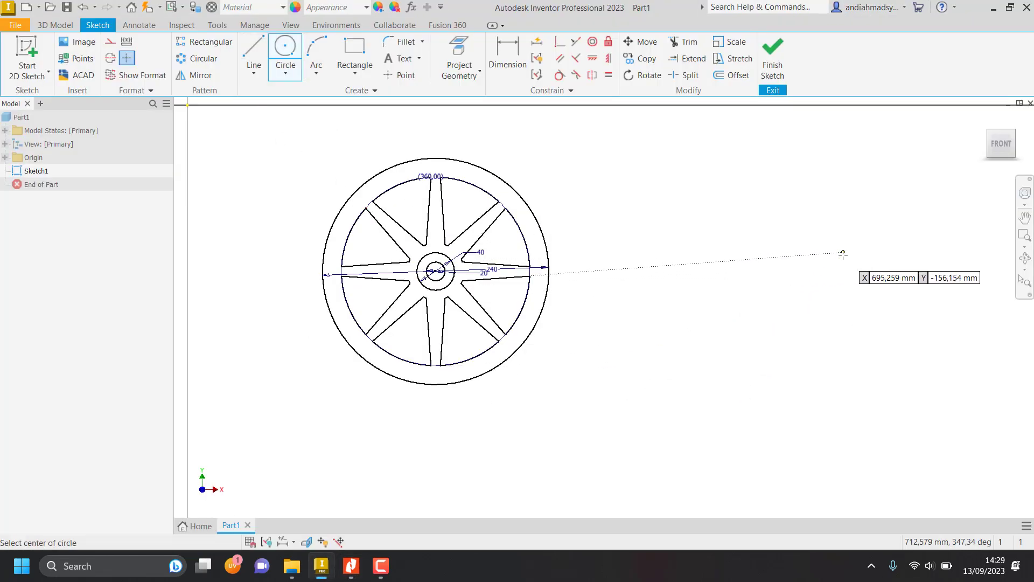
{"action": "middle_click_drag", "start_coordinate": [842, 254], "coordinate": [628, 273]}
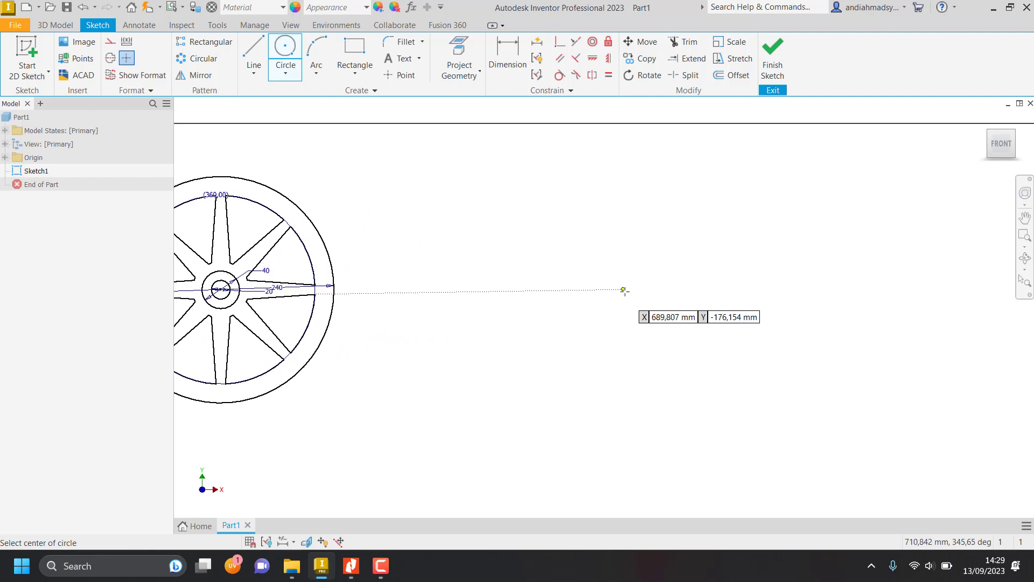
{"action": "left_click", "coordinate": [625, 280]}
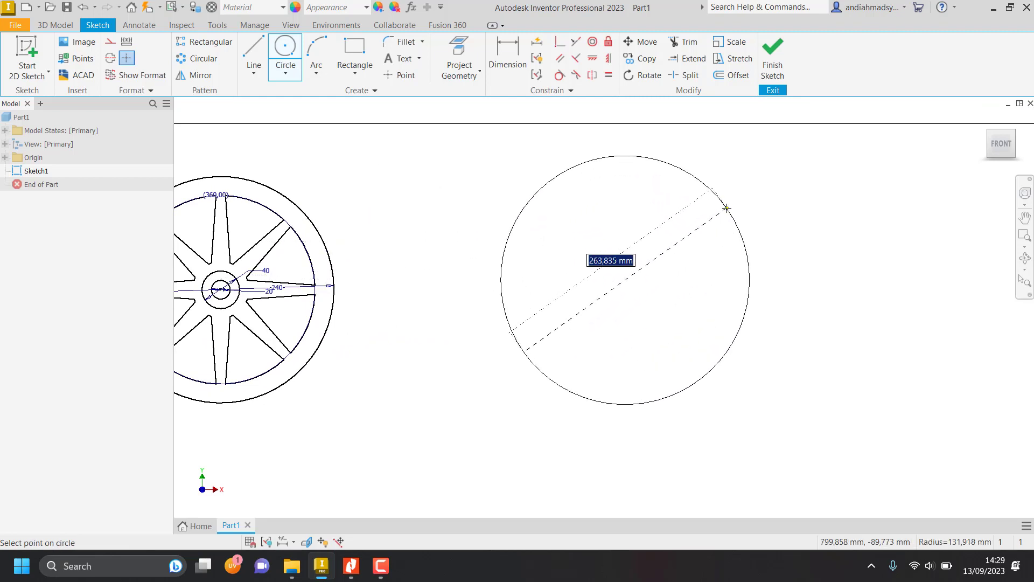
{"action": "left_click", "coordinate": [746, 245]}
{"action": "key", "text": "Escape"}
Check the outer radius on the job sheet, dimension the new circle's diameter as 150*2 mm, and shift the circle slightly by its center.
{"action": "key", "text": "alt+Tab"}
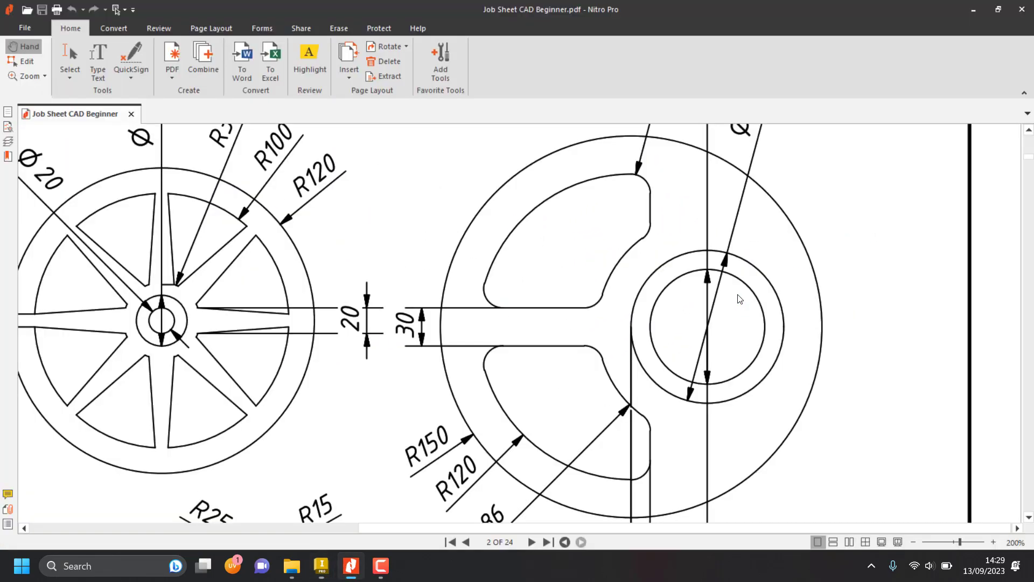
{"action": "scroll", "coordinate": [517, 346], "scroll_direction": "down", "scroll_amount": 3}
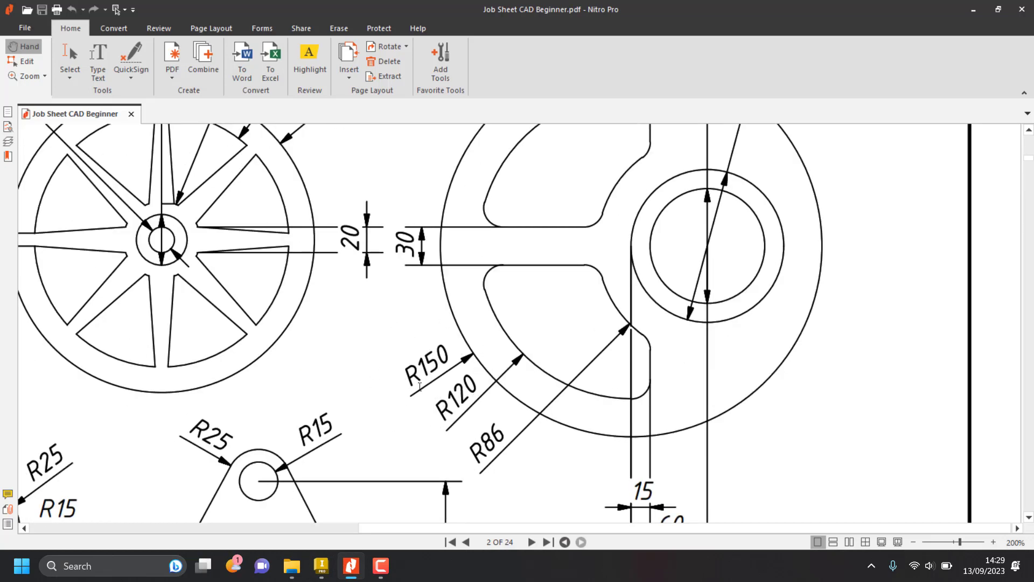
{"action": "key", "text": "alt+Tab"}
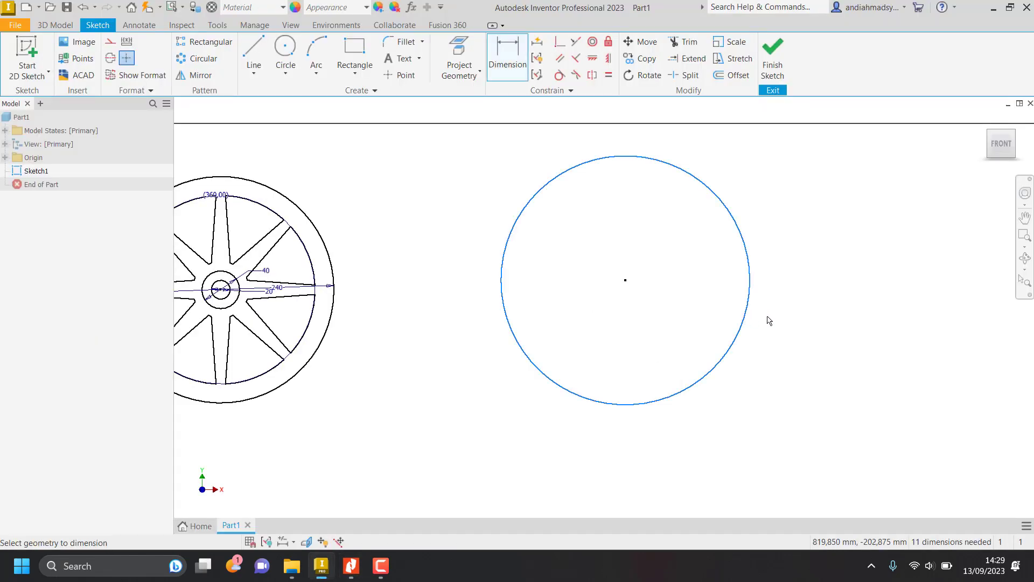
{"action": "left_click", "coordinate": [745, 322]}
{"action": "left_click", "coordinate": [790, 318]}
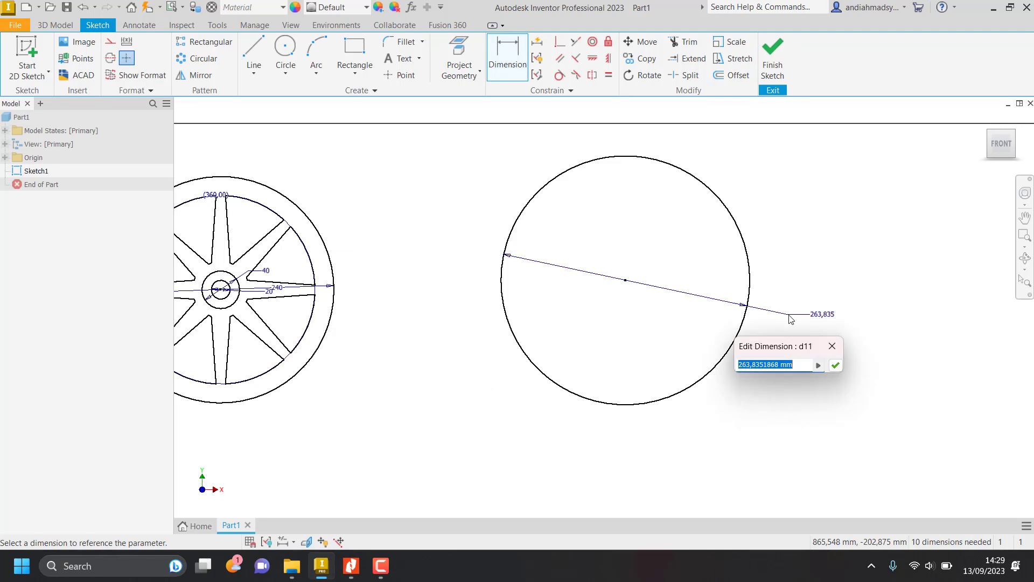
{"action": "type", "text": "150*2"}
{"action": "key", "text": "Return"}
{"action": "key", "text": "Escape"}
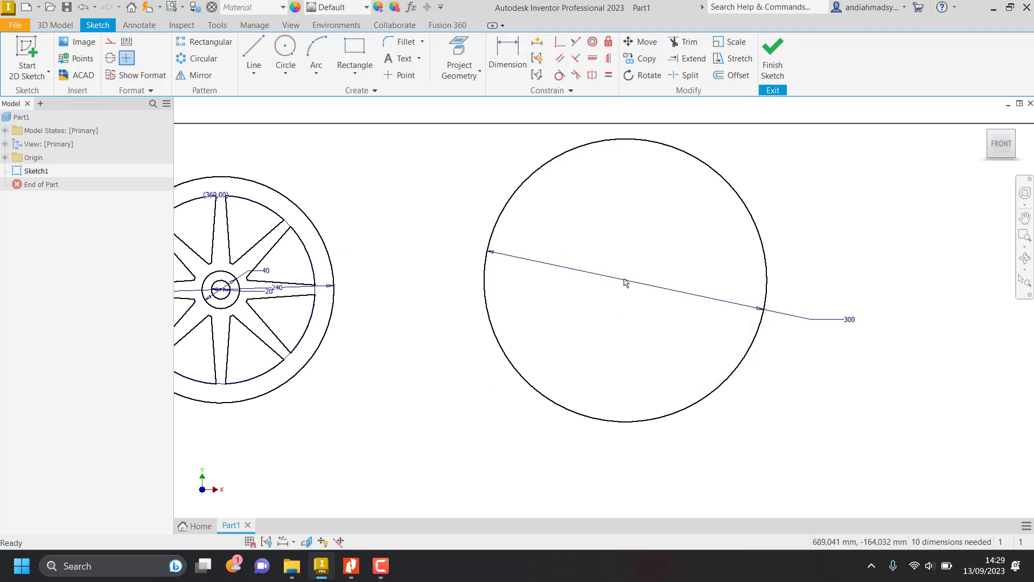
{"action": "left_click_drag", "start_coordinate": [625, 281], "coordinate": [617, 289]}
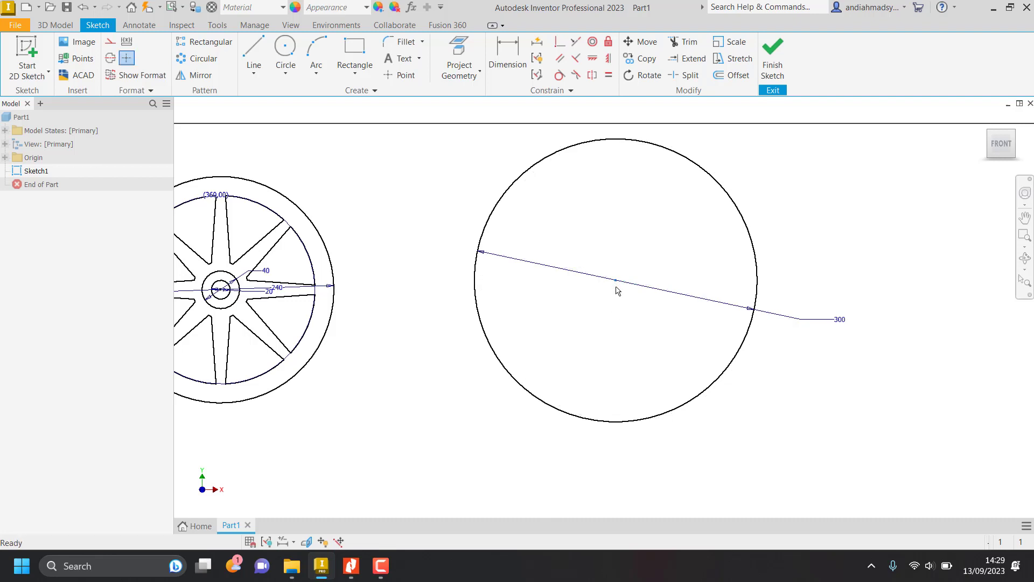
Check the rim's inner radius on the job sheet and draw a concentric circle with a diameter of 120*2 mm inside the 300 mm circle.
{"action": "key", "text": "alt+Tab"}
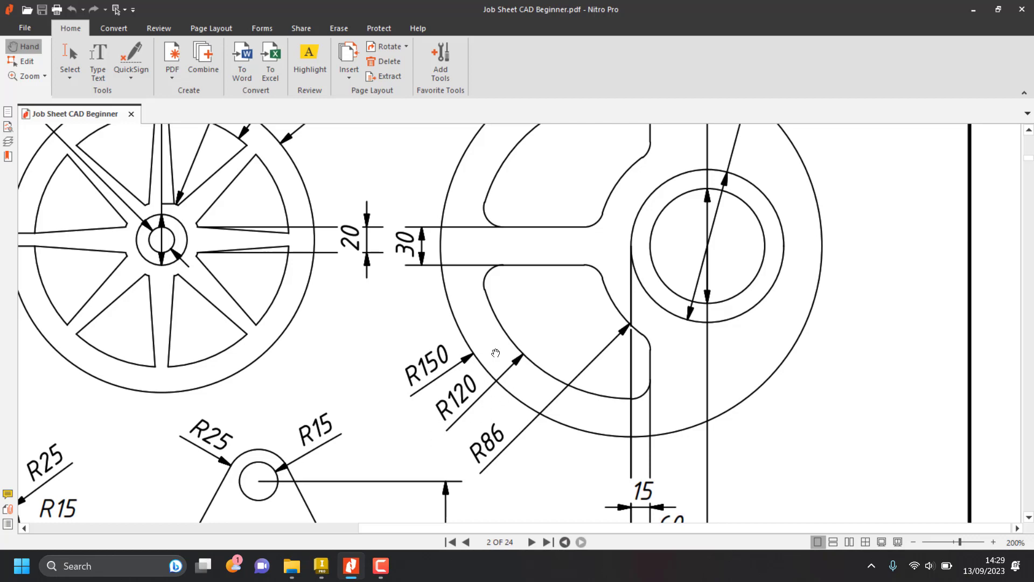
{"action": "key", "text": "alt+Tab"}
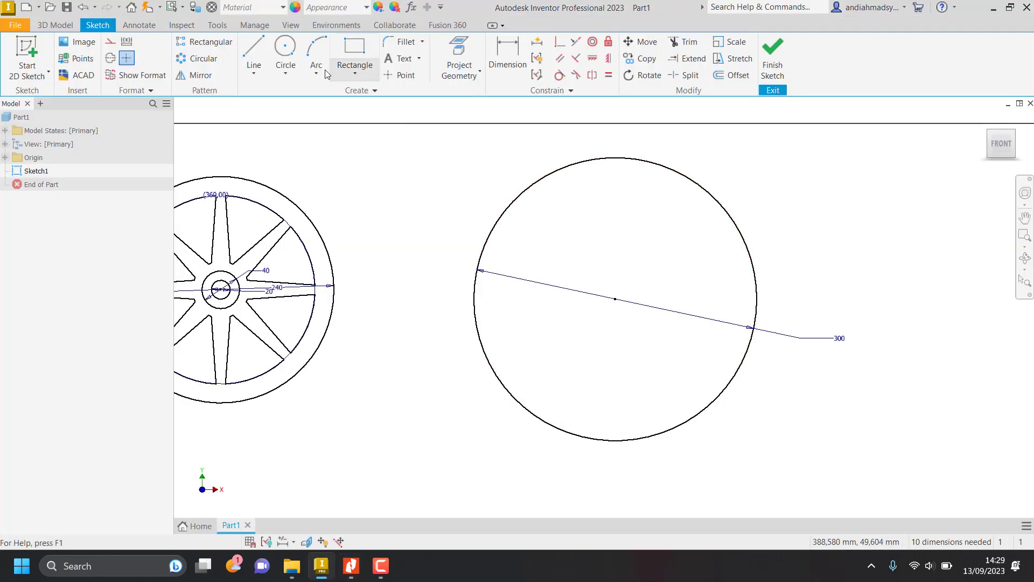
{"action": "left_click", "coordinate": [285, 47]}
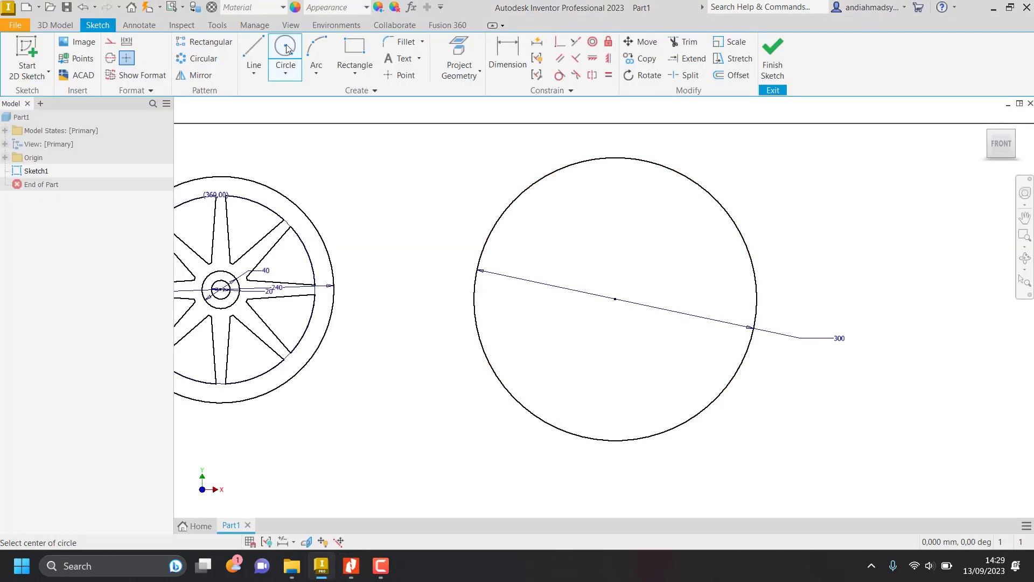
{"action": "left_click", "coordinate": [615, 299]}
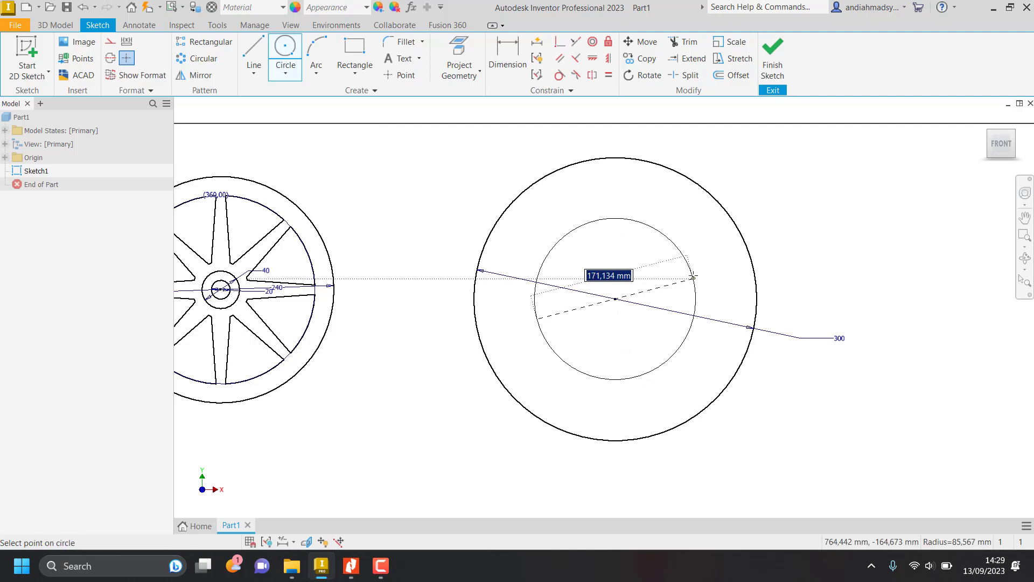
{"action": "type", "text": "120"}
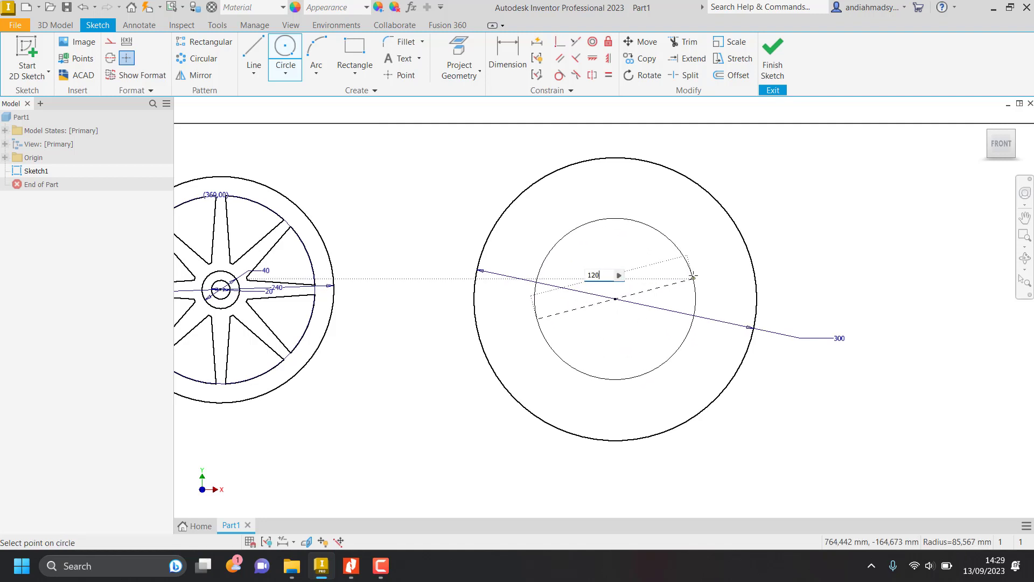
{"action": "type", "text": "*2"}
{"action": "key", "text": "Return"}
{"action": "key", "text": "Escape"}
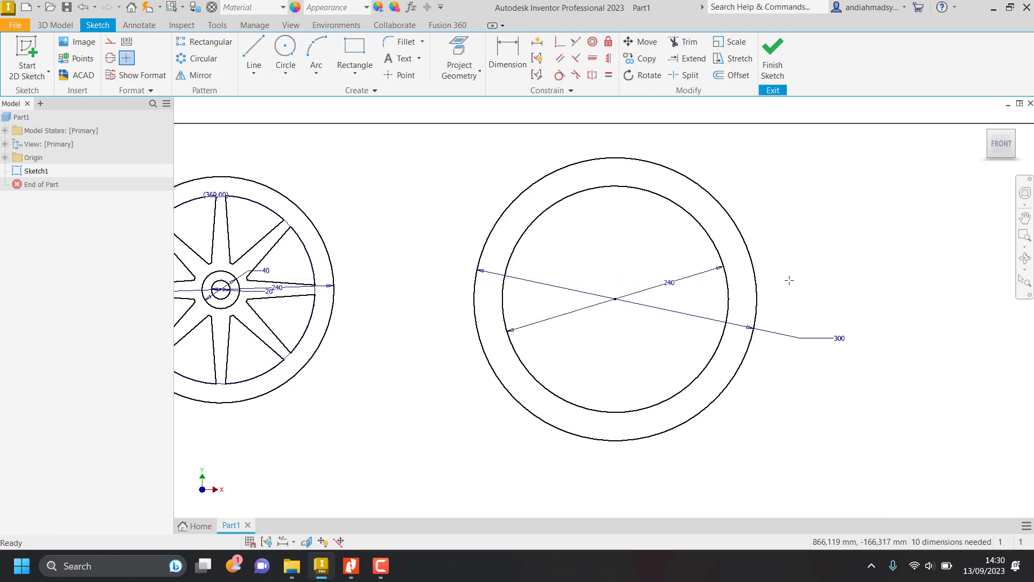
Look up the off-center hub circles on the job sheet and sketch a separate circle about 99 mm in diameter beside the second wheel.
{"action": "key", "text": "alt+Tab"}
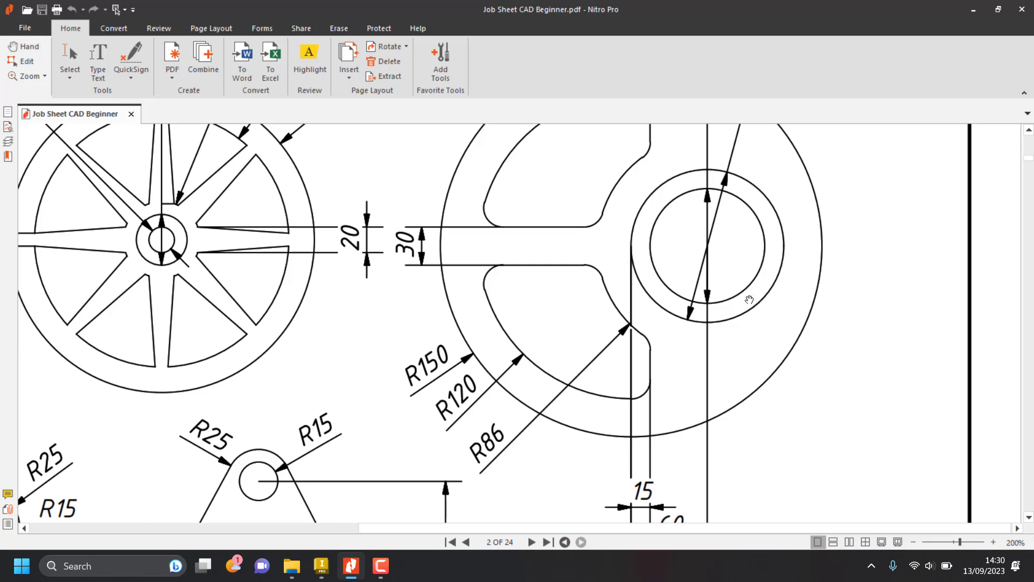
{"action": "scroll", "coordinate": [750, 300], "scroll_direction": "down", "scroll_amount": 3}
{"action": "scroll", "coordinate": [743, 313], "scroll_direction": "up", "scroll_amount": 5}
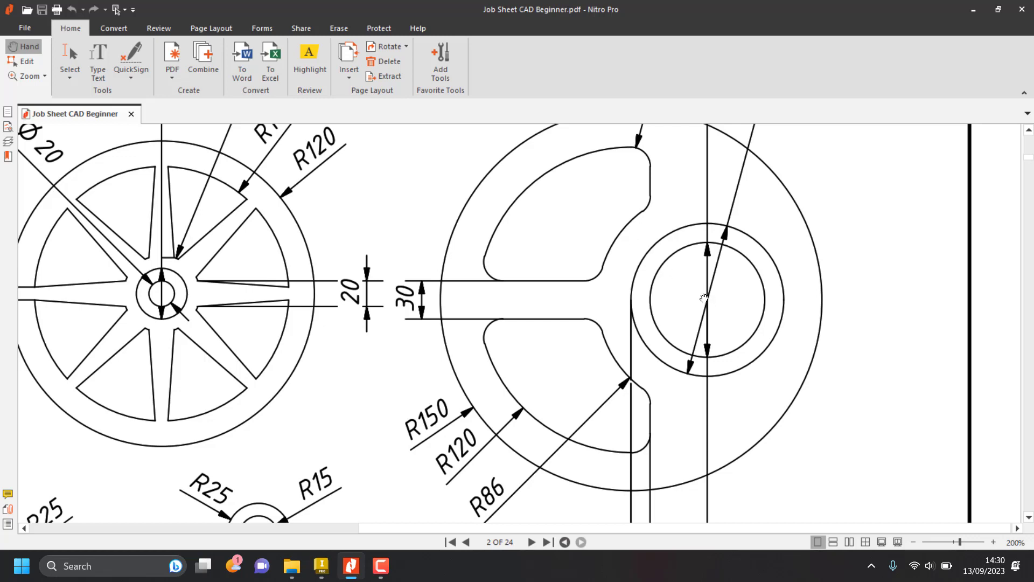
{"action": "scroll", "coordinate": [723, 304], "scroll_direction": "up", "scroll_amount": 3}
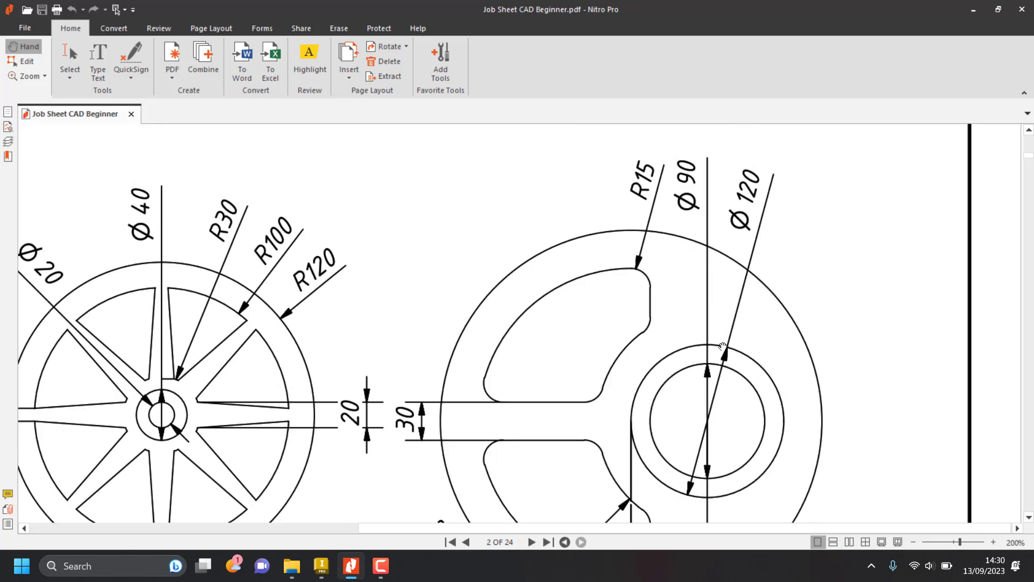
{"action": "key", "text": "alt+Tab"}
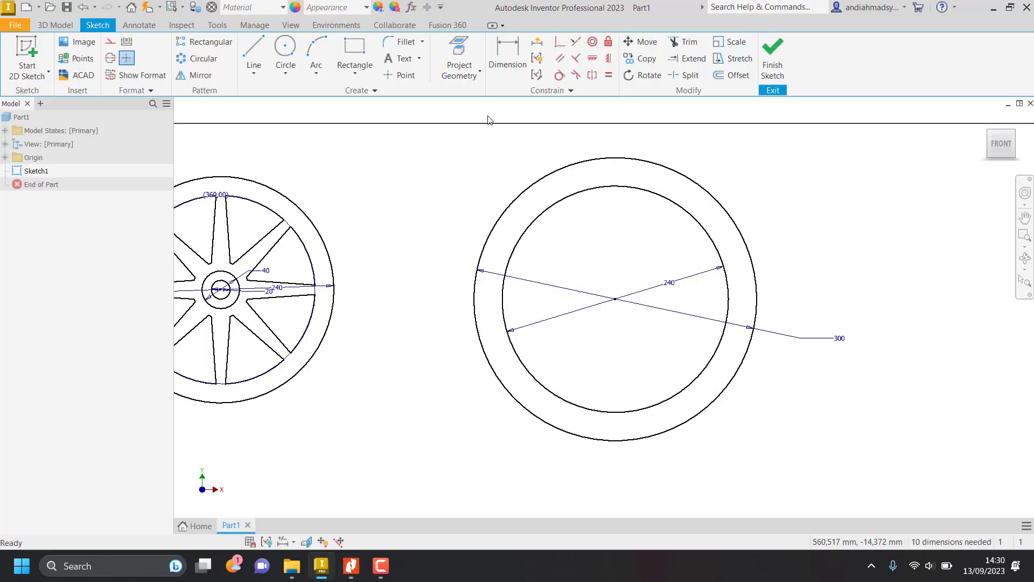
{"action": "left_click", "coordinate": [285, 51]}
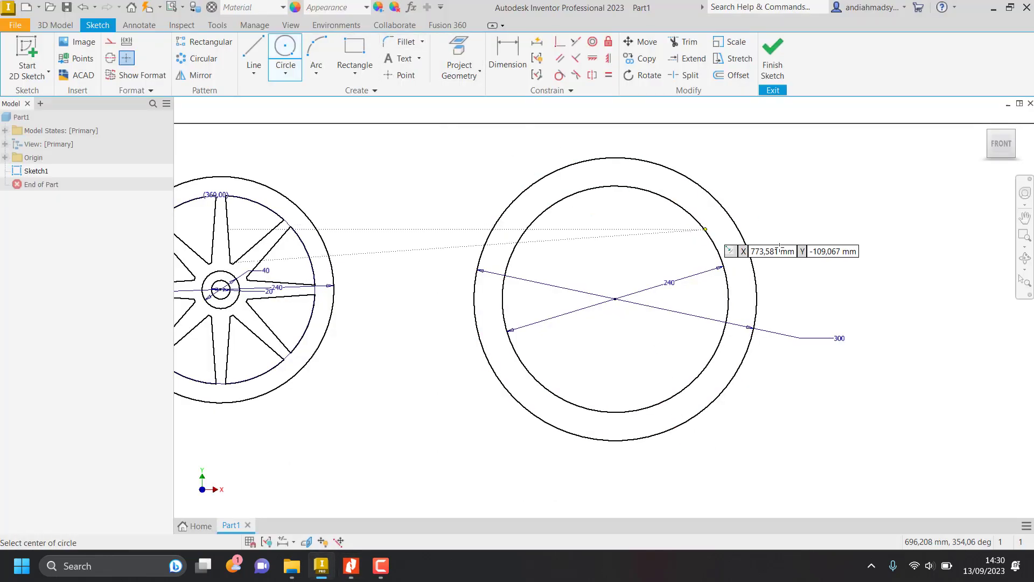
{"action": "left_click", "coordinate": [841, 246]}
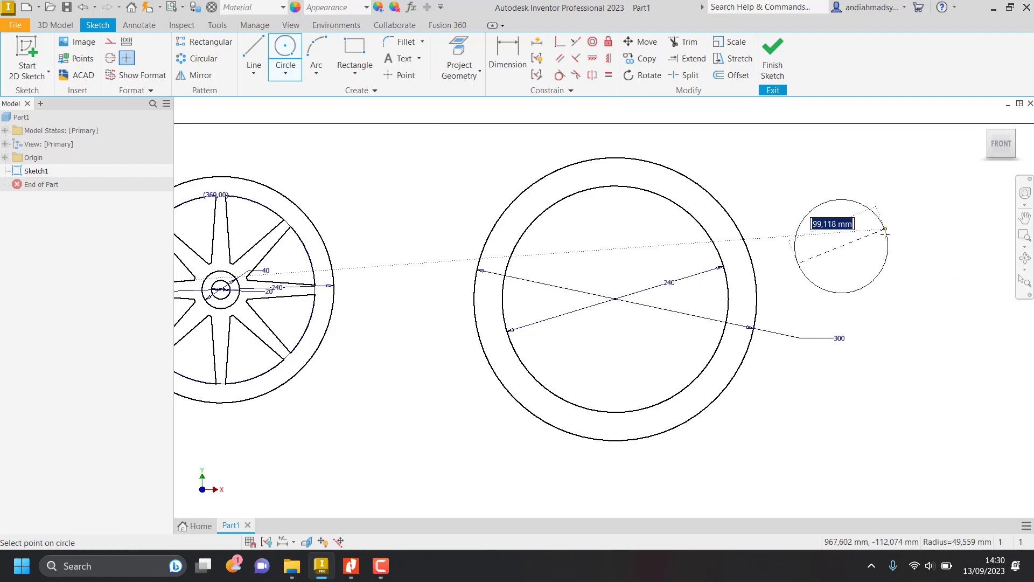
{"action": "left_click", "coordinate": [884, 232]}
Check the hub hole diameter on the job sheet and dimension the small separate circle's diameter as 90 mm.
{"action": "key", "text": "alt+Tab"}
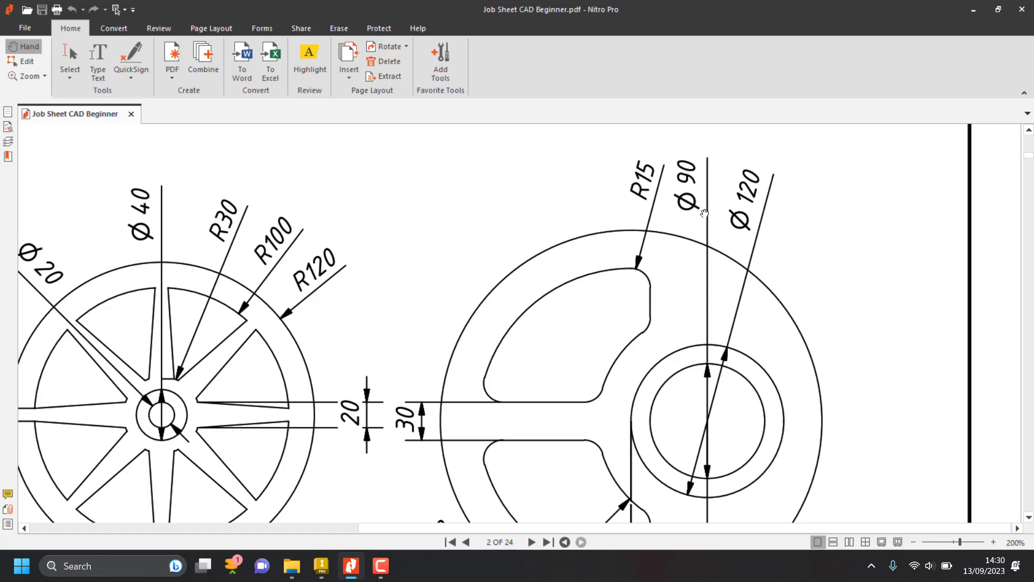
{"action": "key", "text": "alt+Tab"}
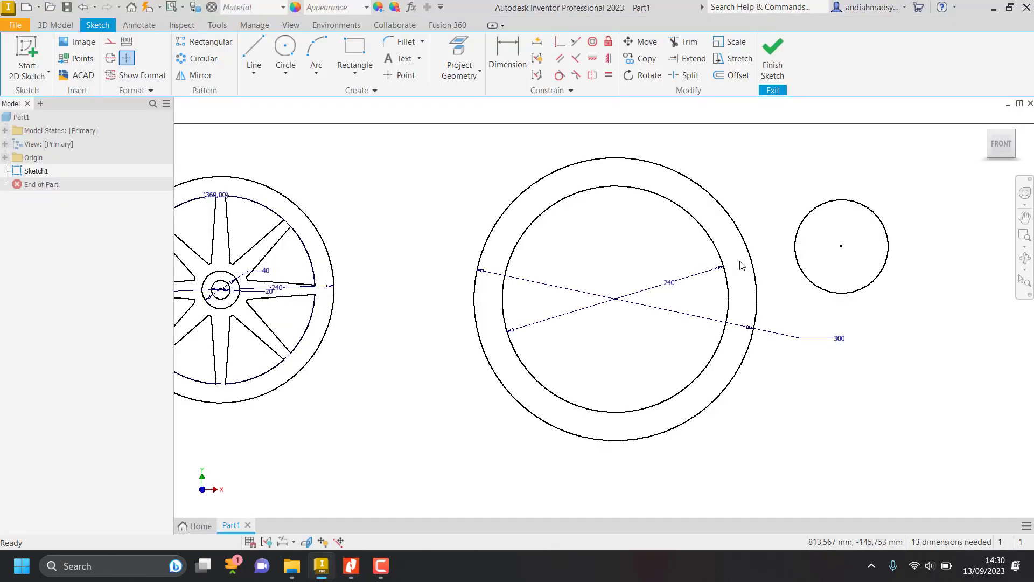
{"action": "left_click", "coordinate": [511, 50]}
{"action": "left_click", "coordinate": [880, 222]}
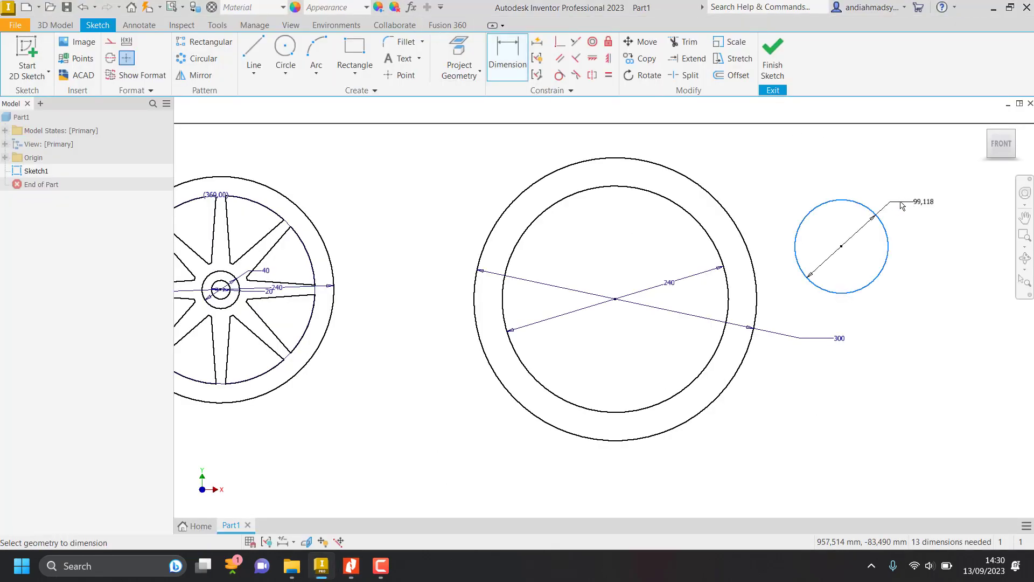
{"action": "left_click", "coordinate": [933, 198]}
{"action": "type", "text": "90"}
{"action": "key", "text": "Return"}
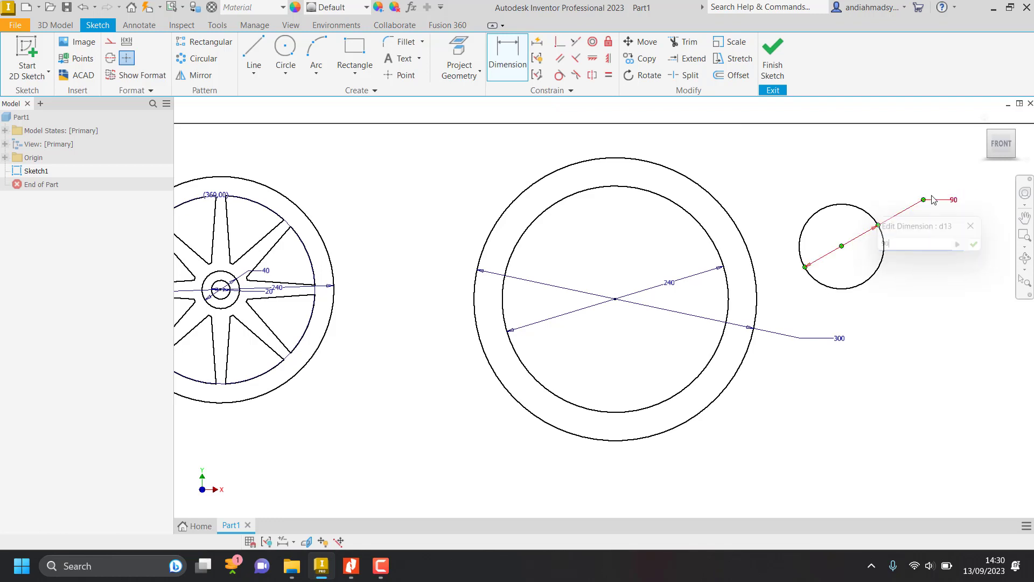
{"action": "key", "text": "Escape"}
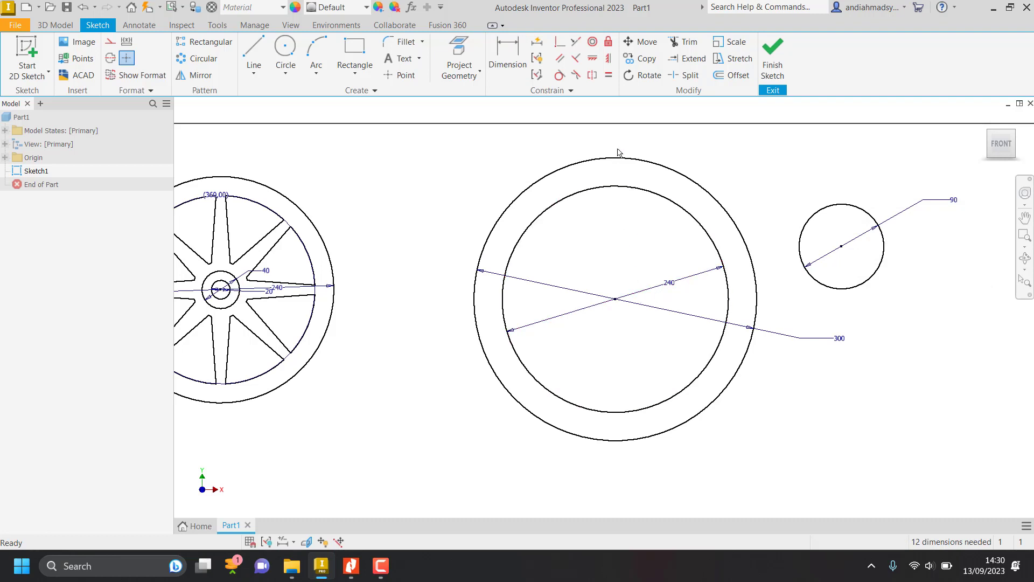
Align the center of the 90 mm circle with the second wheel's center using a Horizontal constraint.
{"action": "left_click", "coordinate": [592, 59]}
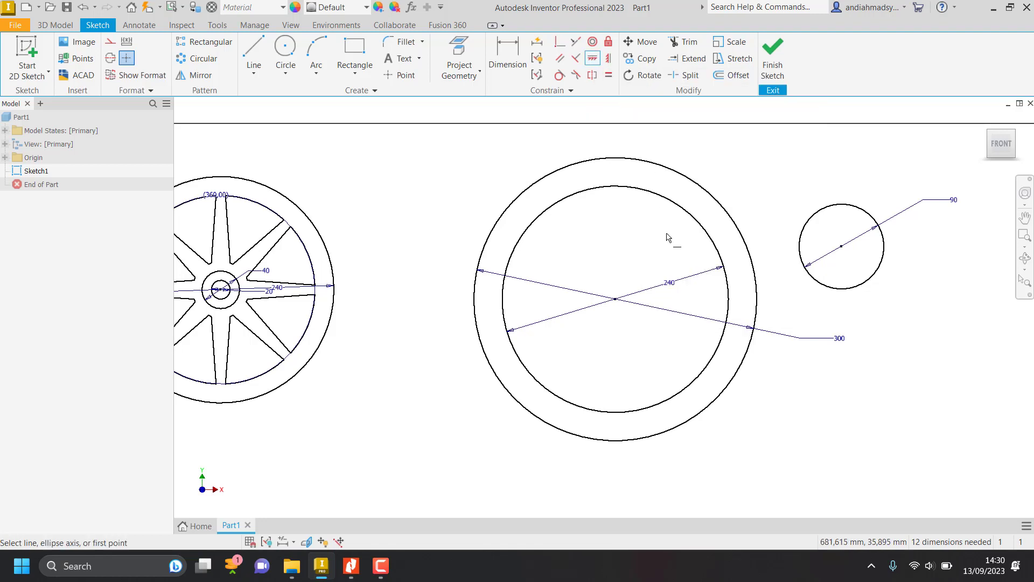
{"action": "left_click", "coordinate": [615, 299]}
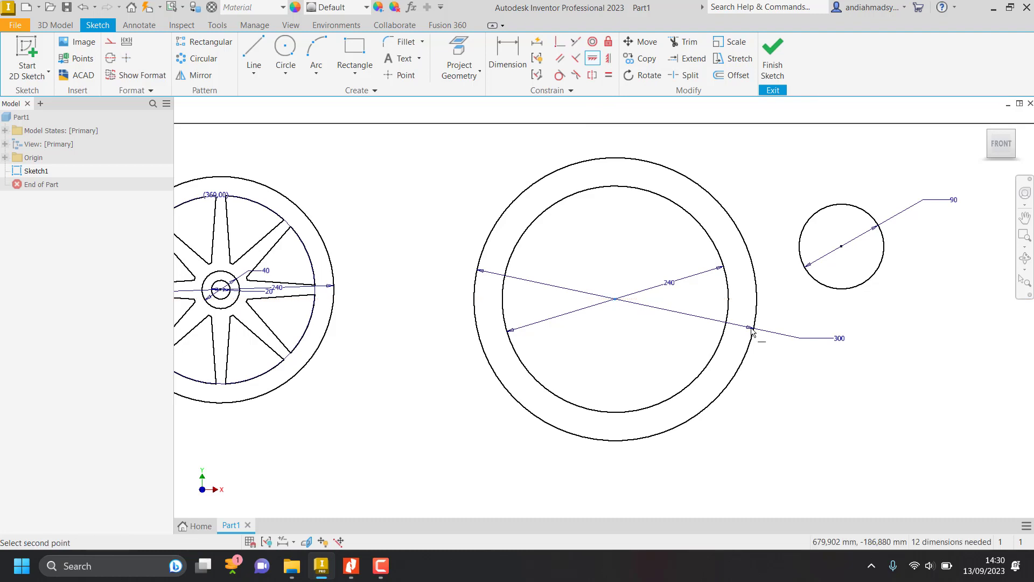
{"action": "left_click", "coordinate": [842, 248]}
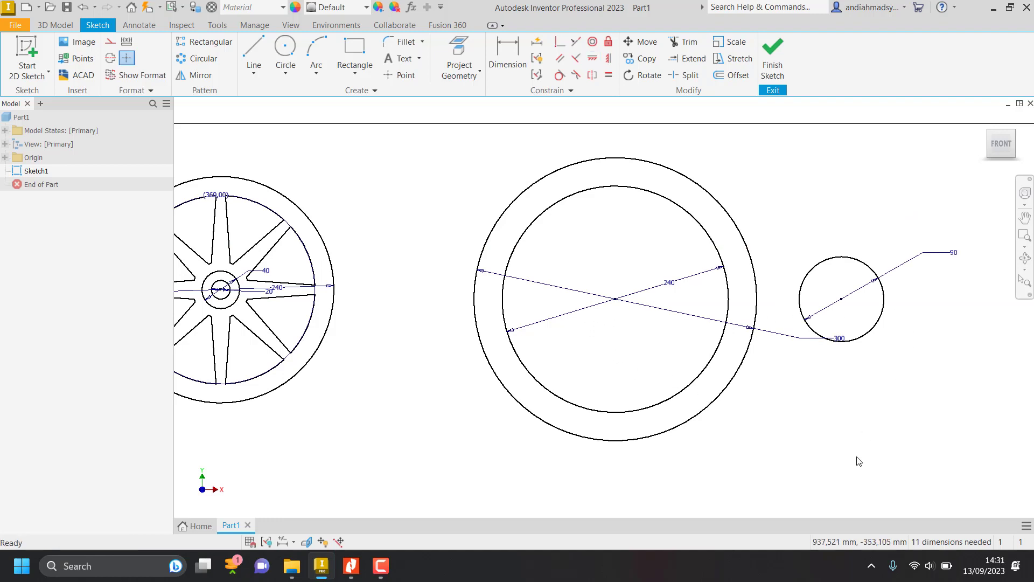
Look up the hub offset on the job sheet and dimension the horizontal distance between the wheel's center and the 90 mm circle's center as 60 mm.
{"action": "key", "text": "alt+Tab"}
{"action": "scroll", "coordinate": [772, 444], "scroll_direction": "down", "scroll_amount": 3}
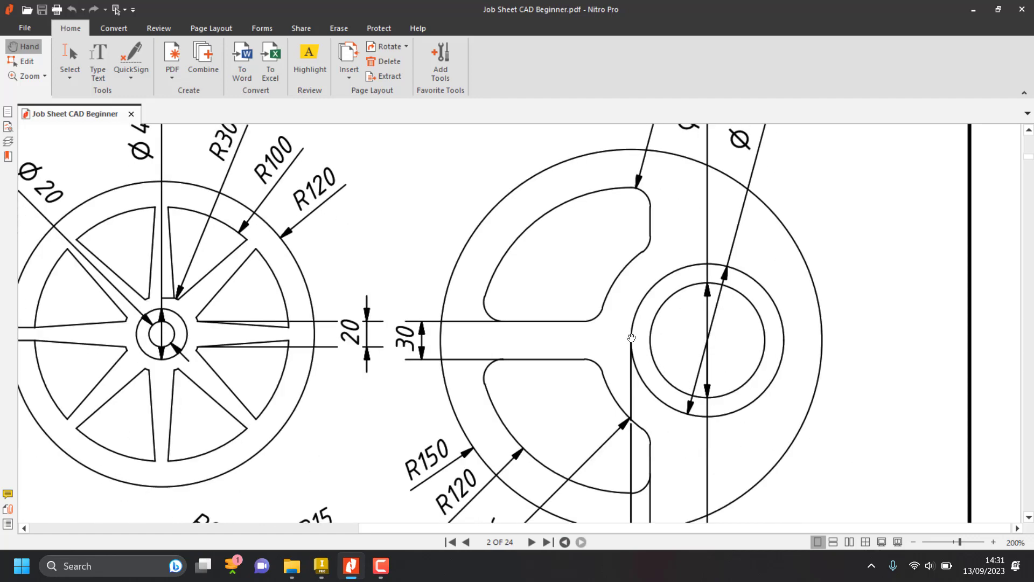
{"action": "scroll", "coordinate": [707, 339], "scroll_direction": "down", "scroll_amount": 5}
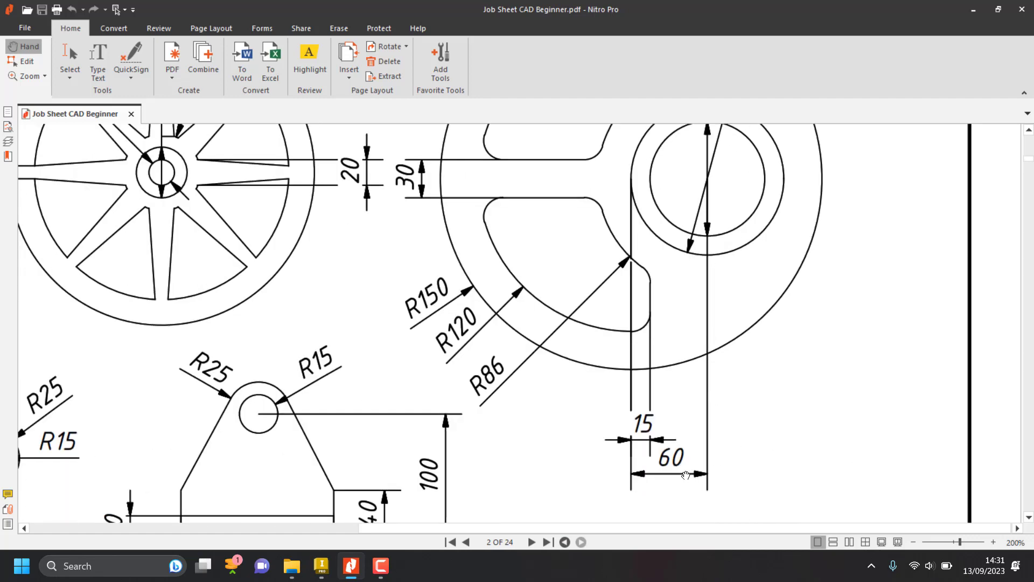
{"action": "scroll", "coordinate": [674, 464], "scroll_direction": "up", "scroll_amount": 1}
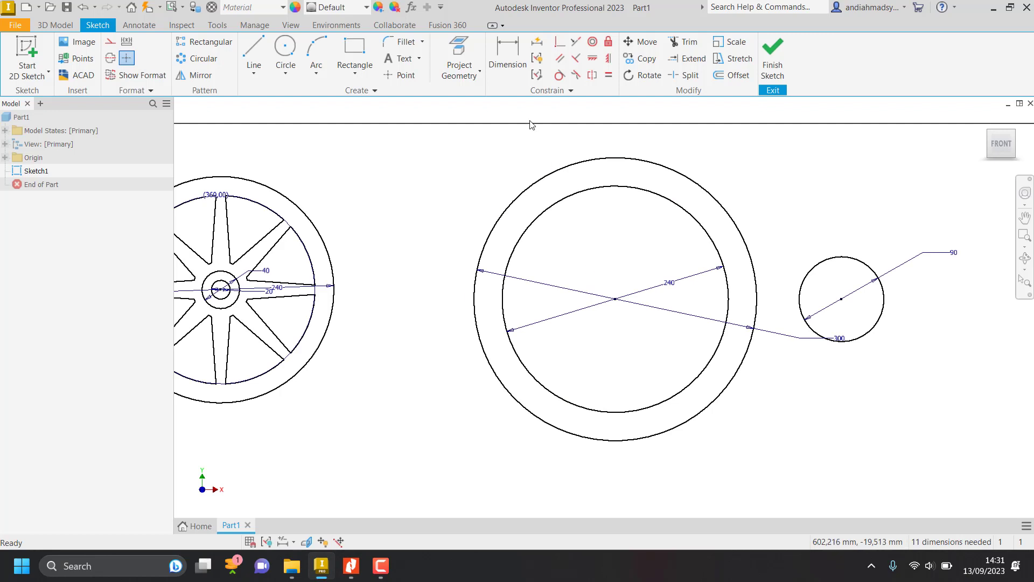
{"action": "left_click", "coordinate": [507, 56]}
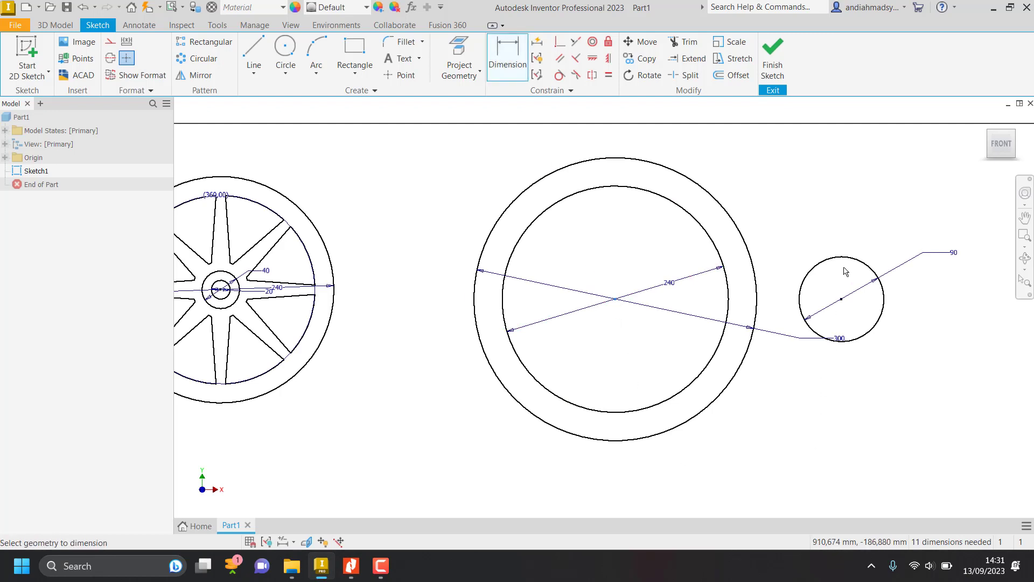
{"action": "left_click", "coordinate": [841, 300]}
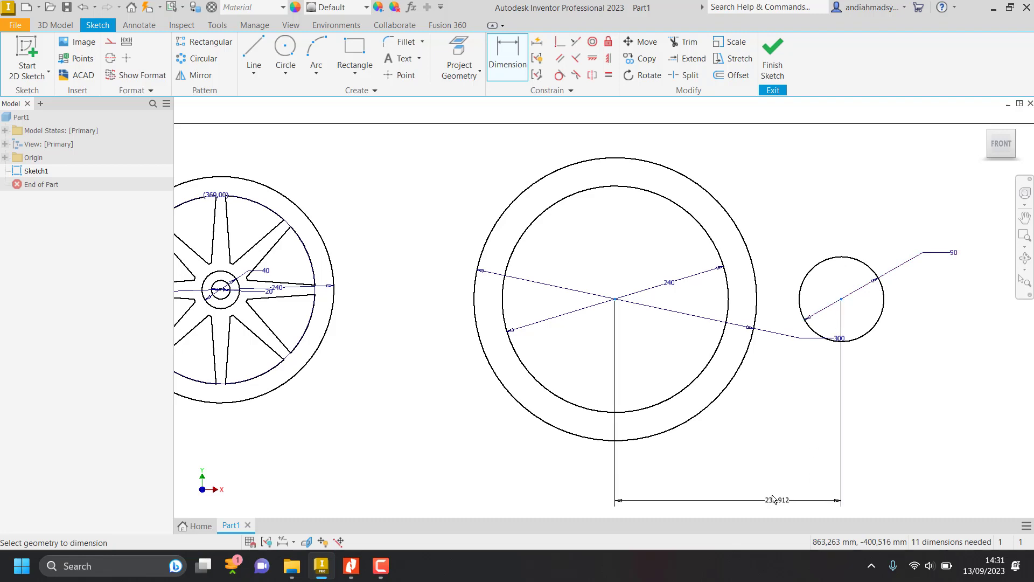
{"action": "left_click", "coordinate": [761, 473]}
{"action": "left_click", "coordinate": [761, 474]}
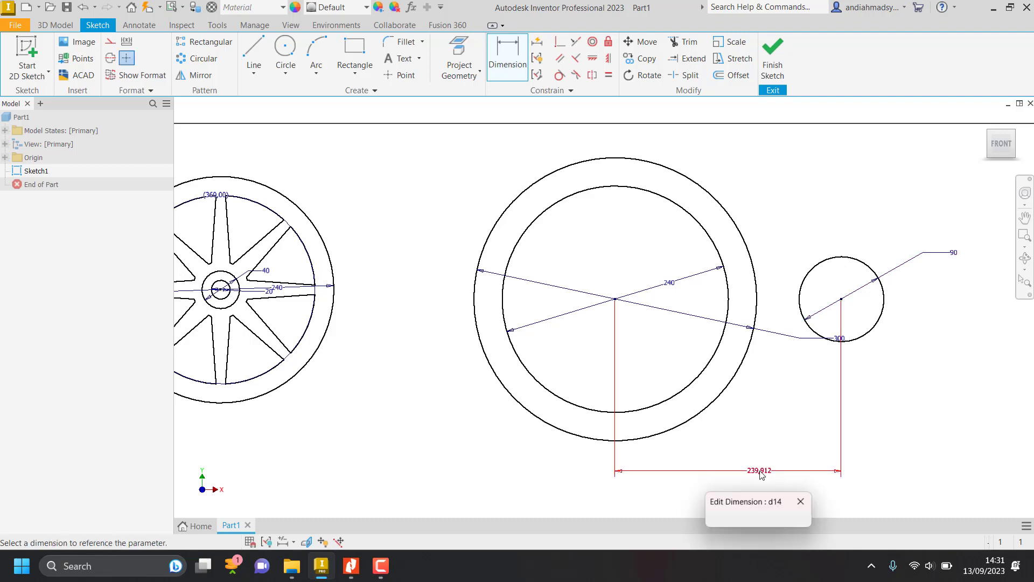
{"action": "type", "text": "60"}
{"action": "key", "text": "Return"}
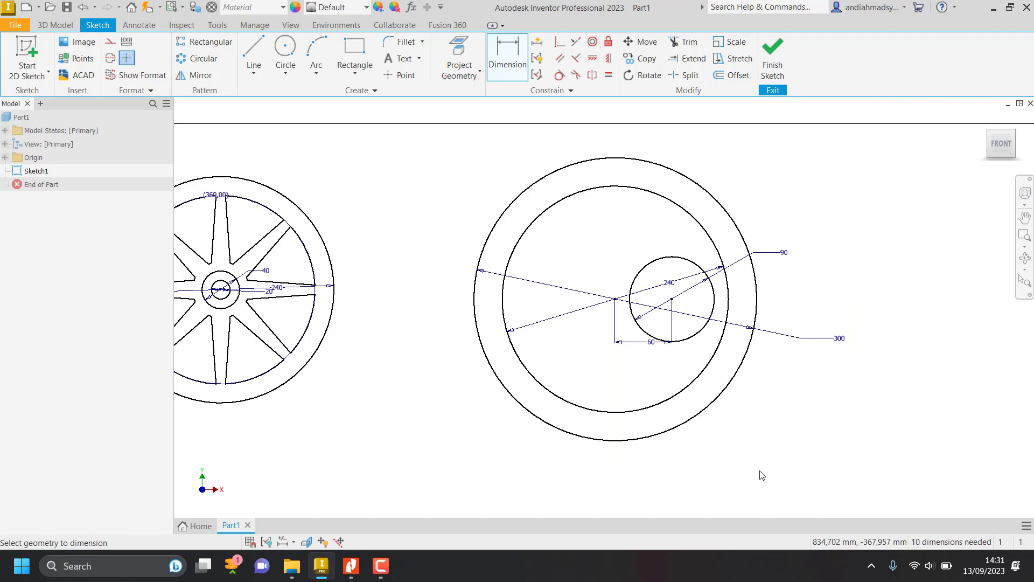
Look up the hub's outer circle on the job sheet and sketch a circle about 150 mm in diameter concentric with the 90 mm circle.
{"action": "key", "text": "alt+Tab"}
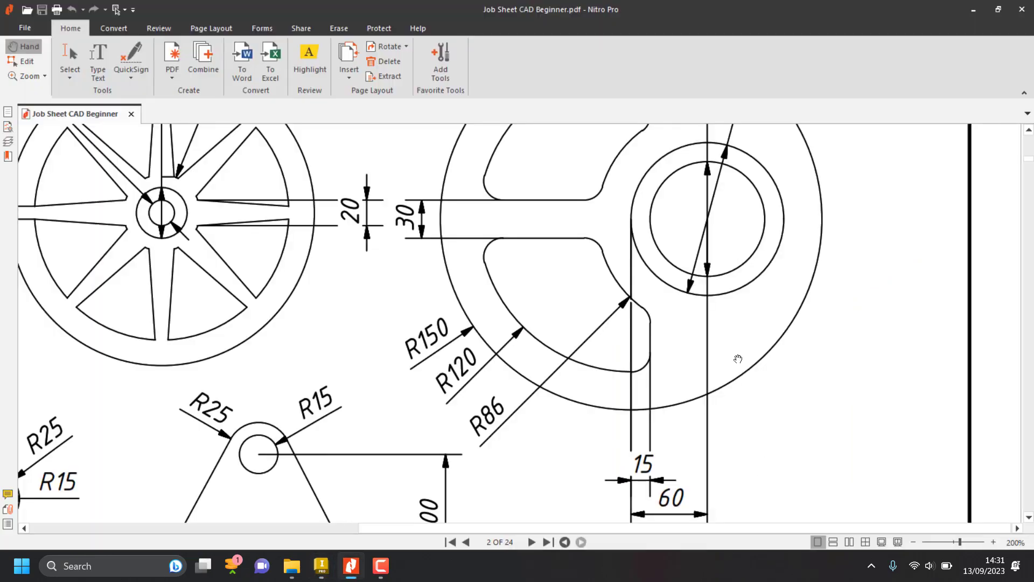
{"action": "scroll", "coordinate": [737, 371], "scroll_direction": "up", "scroll_amount": 3}
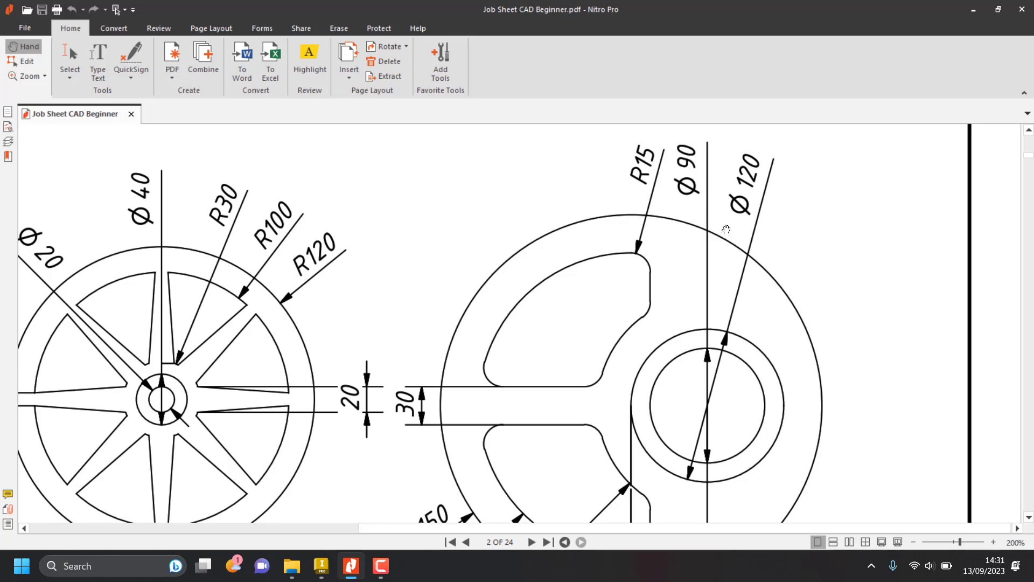
{"action": "key", "text": "alt+Tab"}
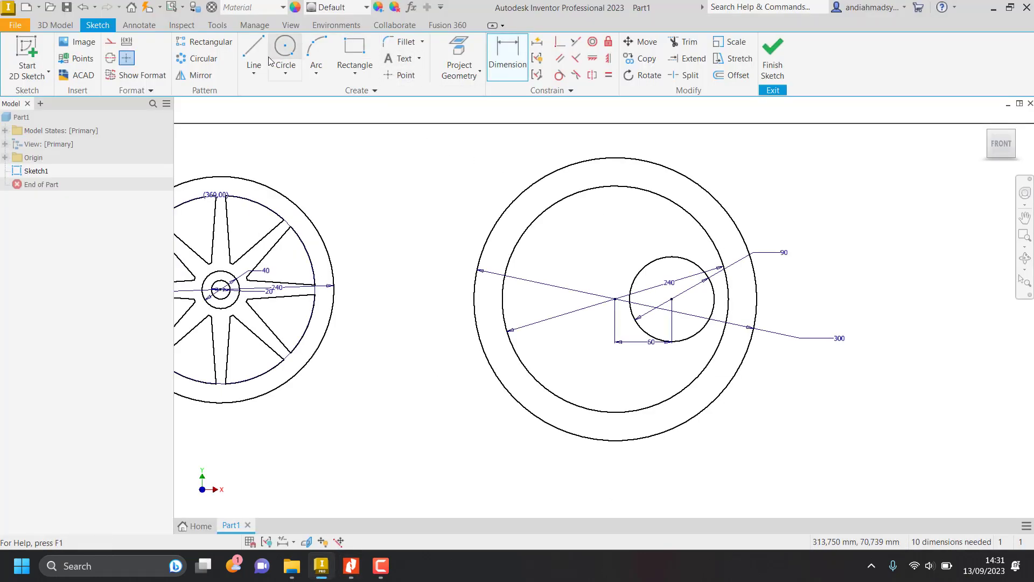
{"action": "left_click", "coordinate": [284, 51]}
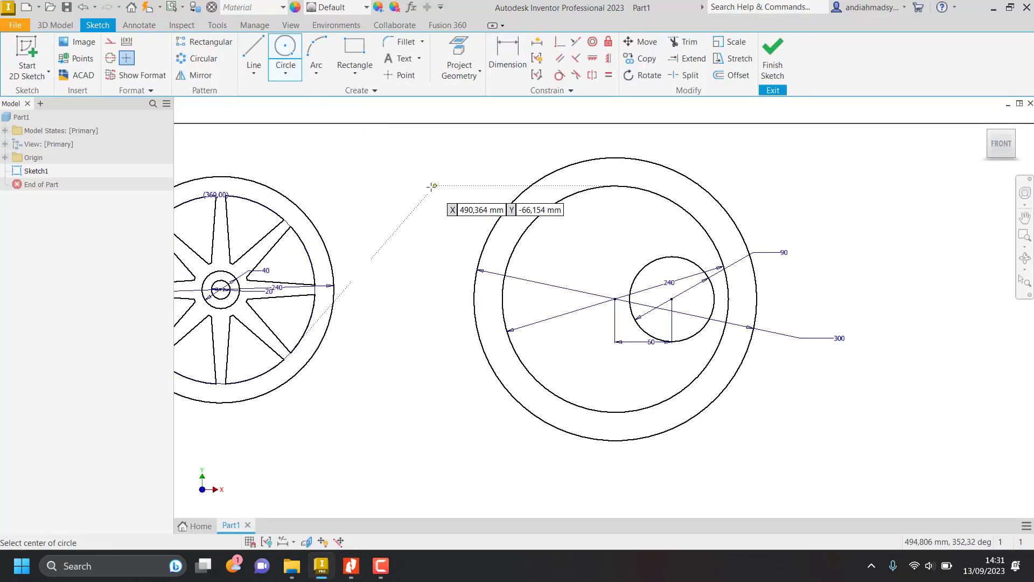
{"action": "left_click", "coordinate": [671, 299]}
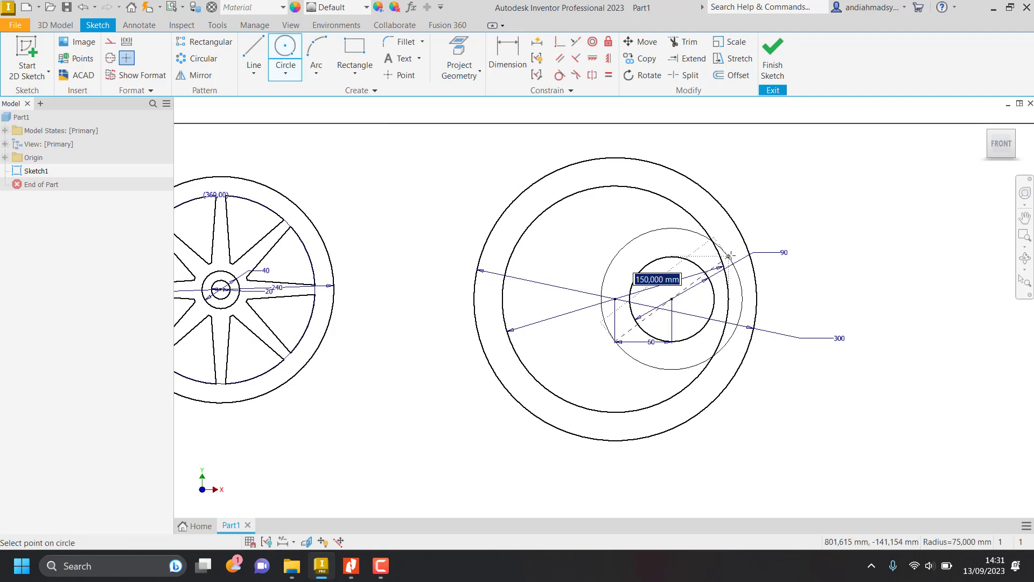
{"action": "left_click", "coordinate": [728, 257]}
Recheck the job sheet and dimension the hub's outer circle with a diameter of 120 mm.
{"action": "left_click", "coordinate": [507, 57]}
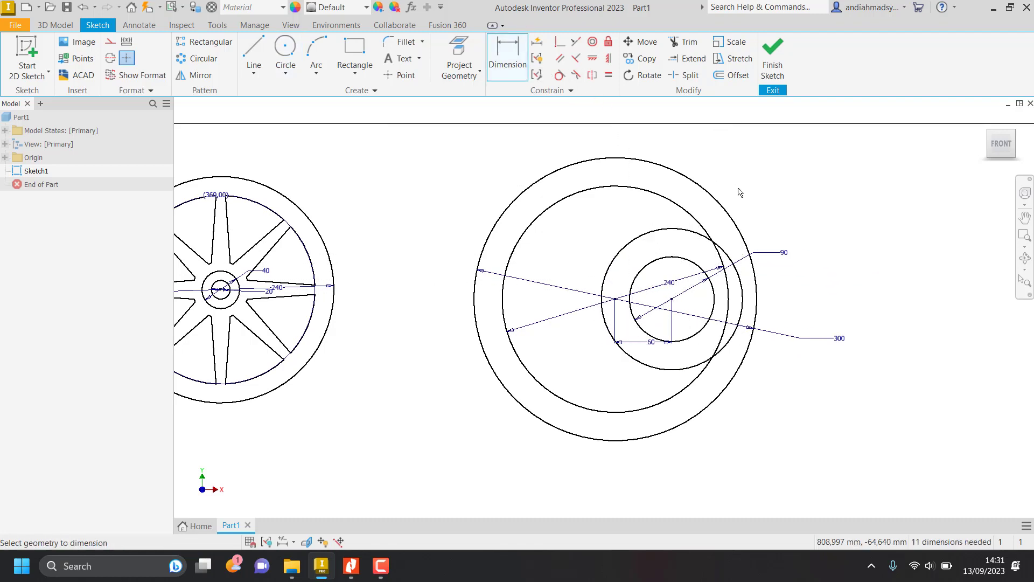
{"action": "key", "text": "alt+Tab"}
{"action": "key", "text": "alt+Tab"}
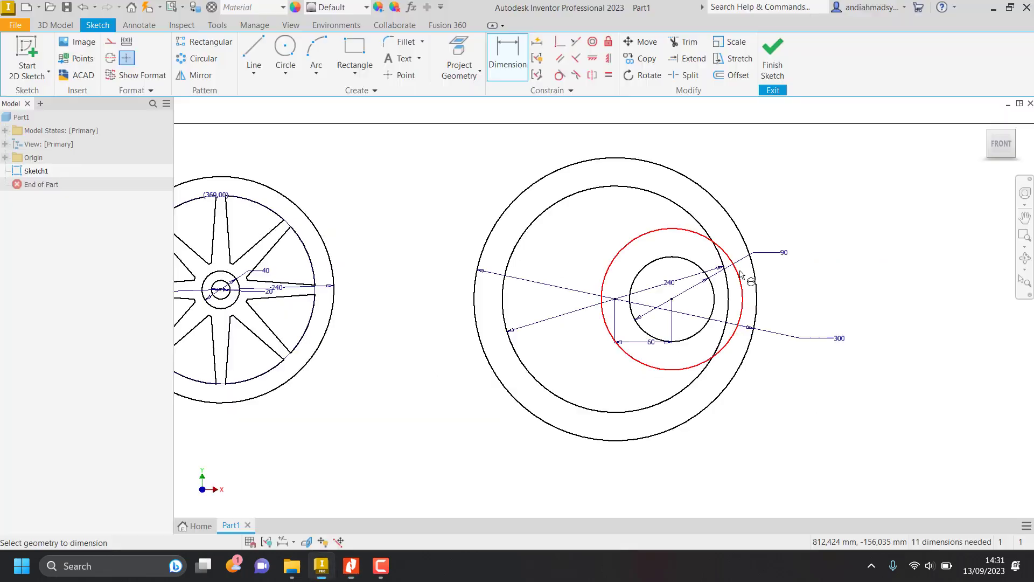
{"action": "left_click", "coordinate": [740, 276]}
{"action": "left_click", "coordinate": [806, 237]}
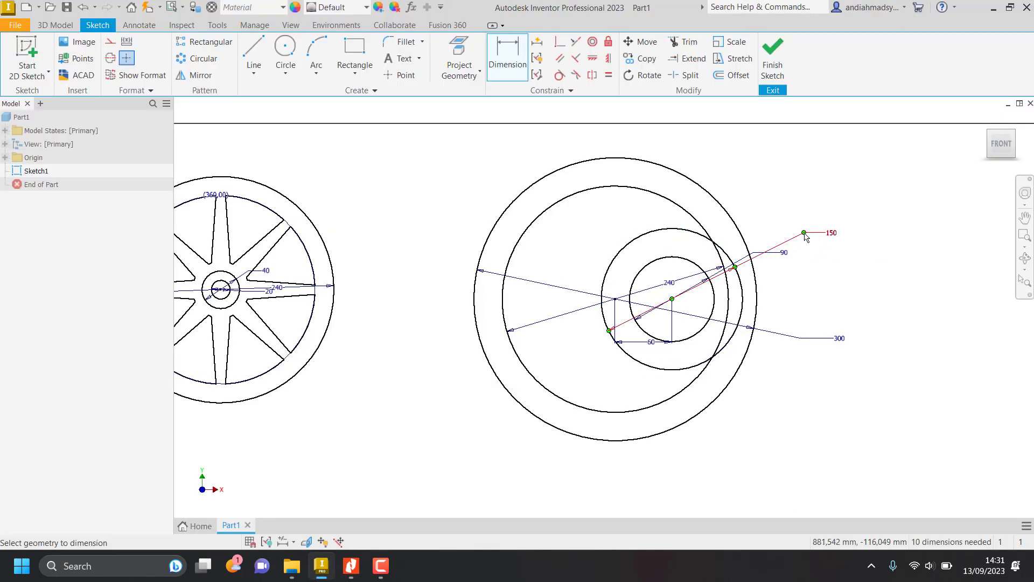
{"action": "type", "text": "120"}
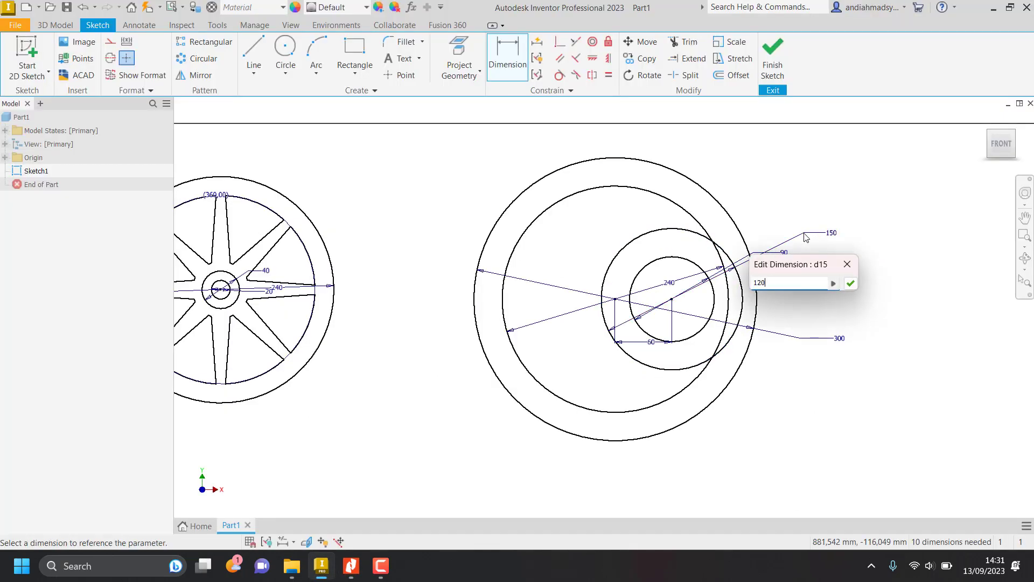
{"action": "key", "text": "Return"}
Check the cutout's inner arc radius on the job sheet and draw a circle of 86 mm radius concentric with the hub.
{"action": "key", "text": "alt+Tab"}
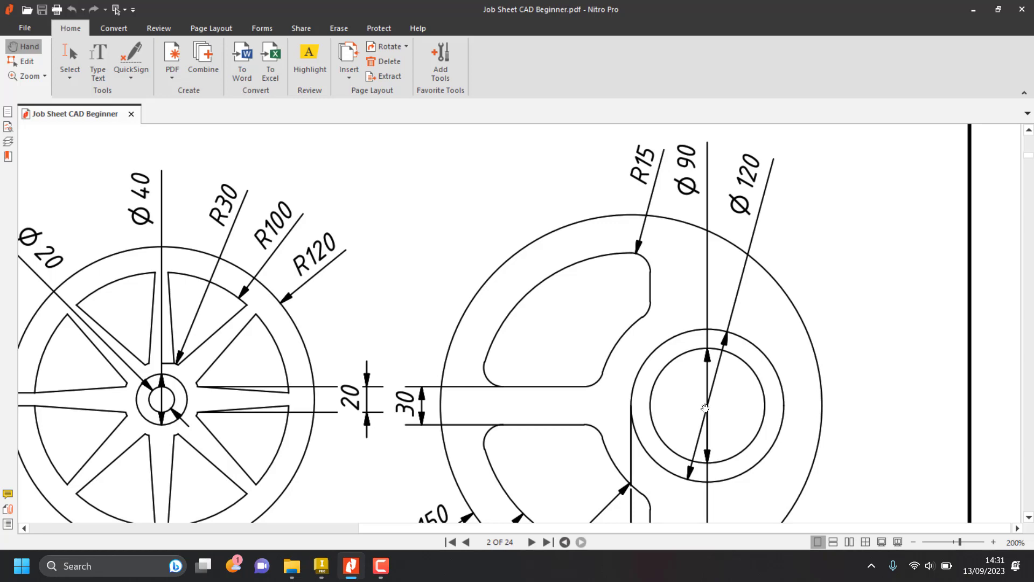
{"action": "scroll", "coordinate": [717, 406], "scroll_direction": "down", "scroll_amount": 3}
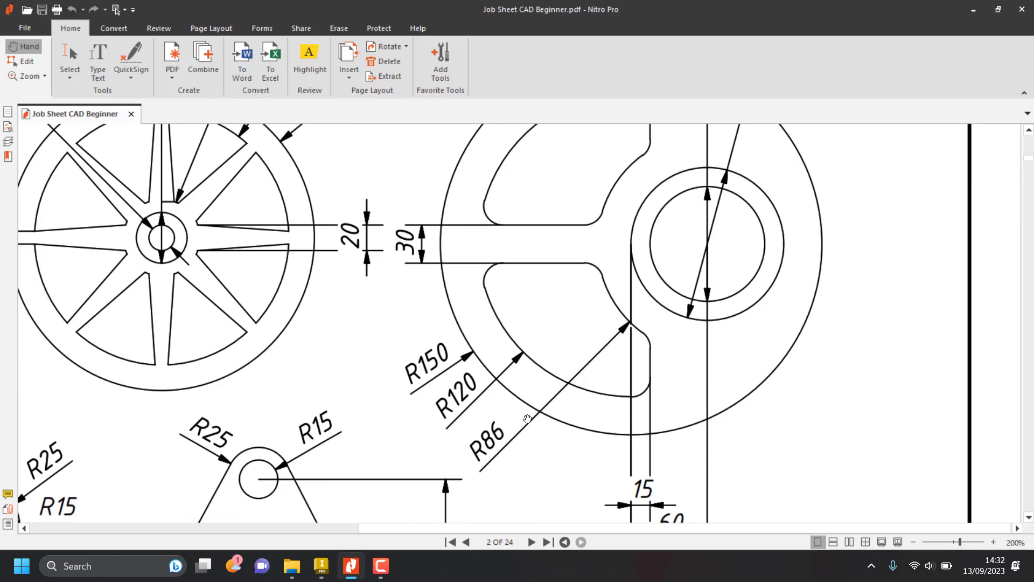
{"action": "key", "text": "alt+Tab"}
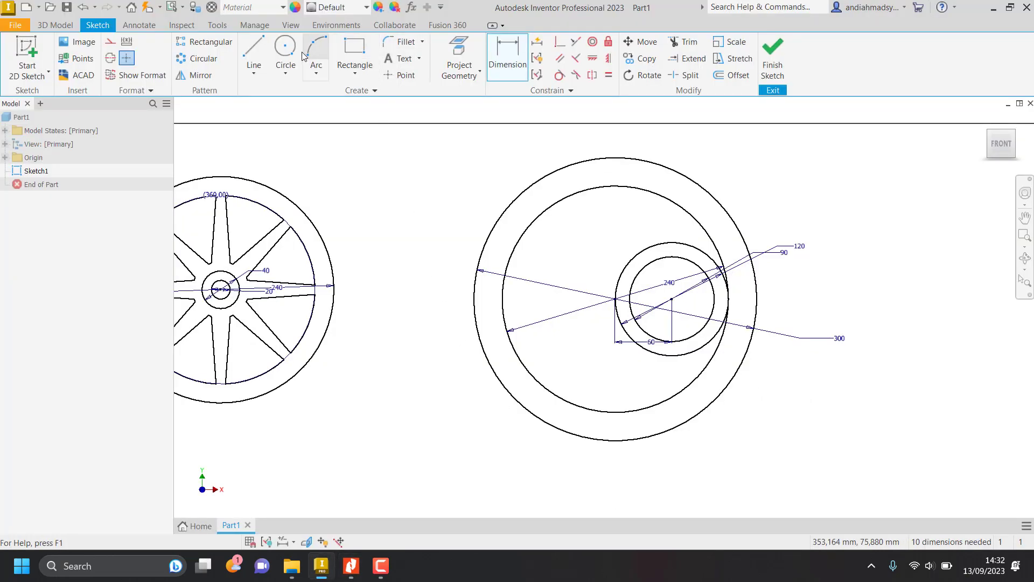
{"action": "left_click", "coordinate": [285, 54]}
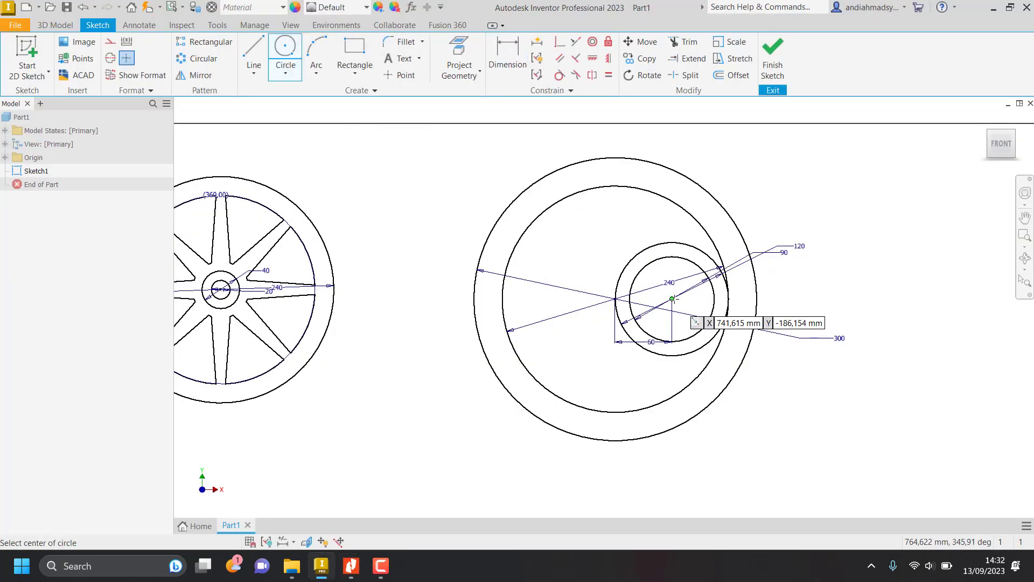
{"action": "left_click", "coordinate": [672, 298]}
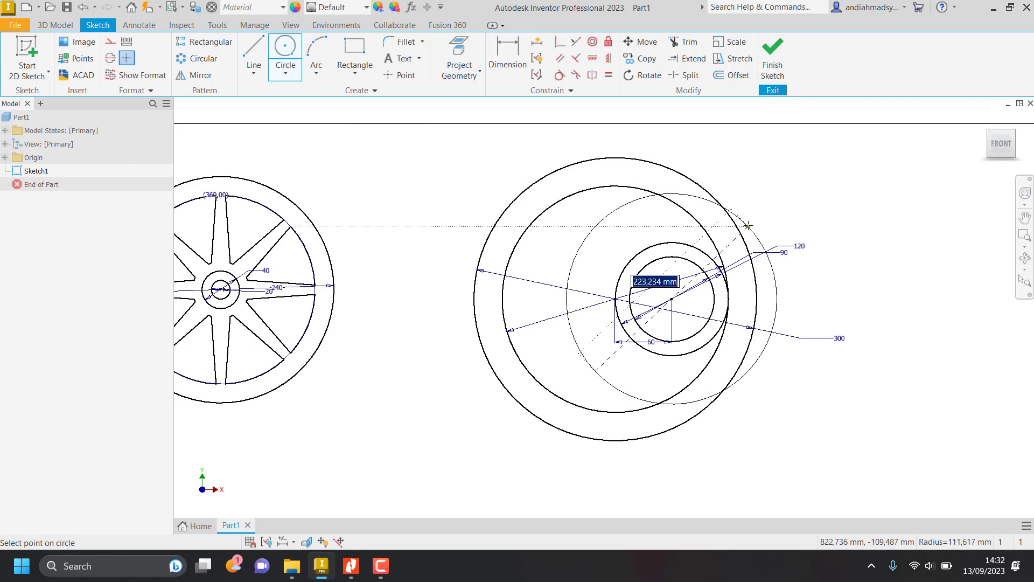
{"action": "type", "text": "86"}
{"action": "key", "text": "Return"}
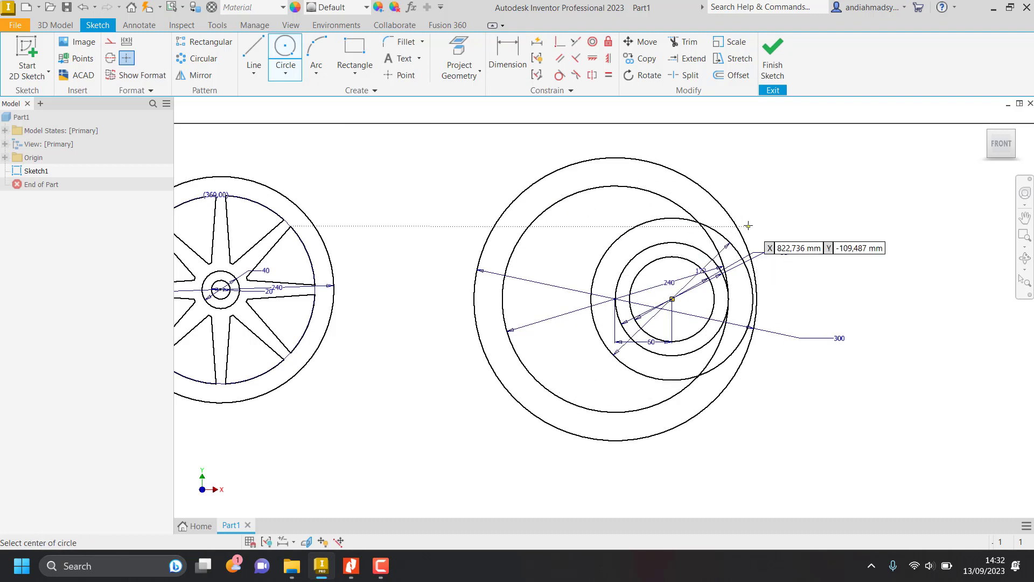
{"action": "key", "text": "Escape"}
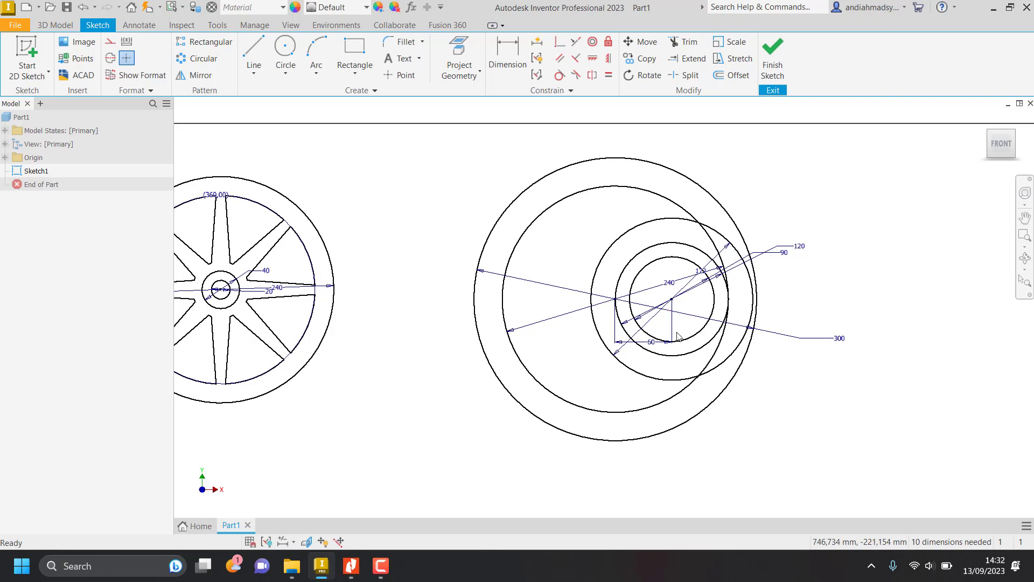
Examine the horizontal spoke on the job sheet and draw a horizontal centerline about 143 mm long from the hub center through the wheel's center.
{"action": "key", "text": "alt+Tab"}
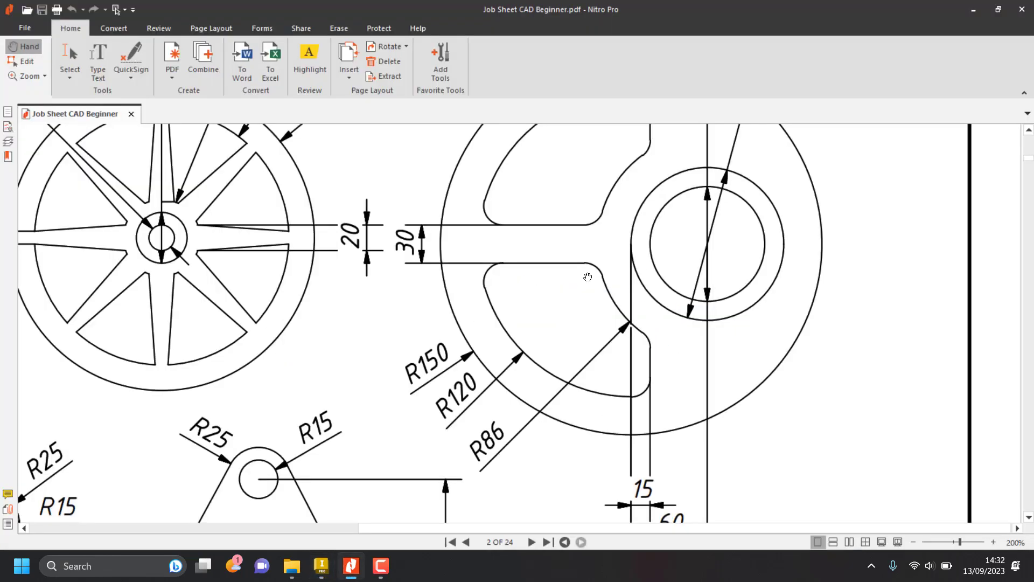
{"action": "scroll", "coordinate": [591, 314], "scroll_direction": "up", "scroll_amount": 3}
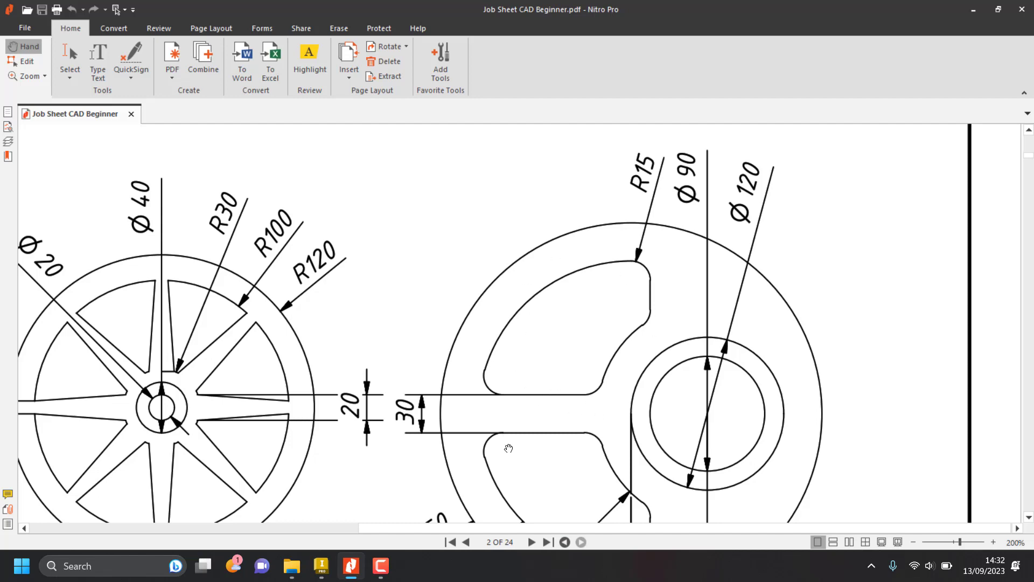
{"action": "scroll", "coordinate": [598, 327], "scroll_direction": "down", "scroll_amount": 2}
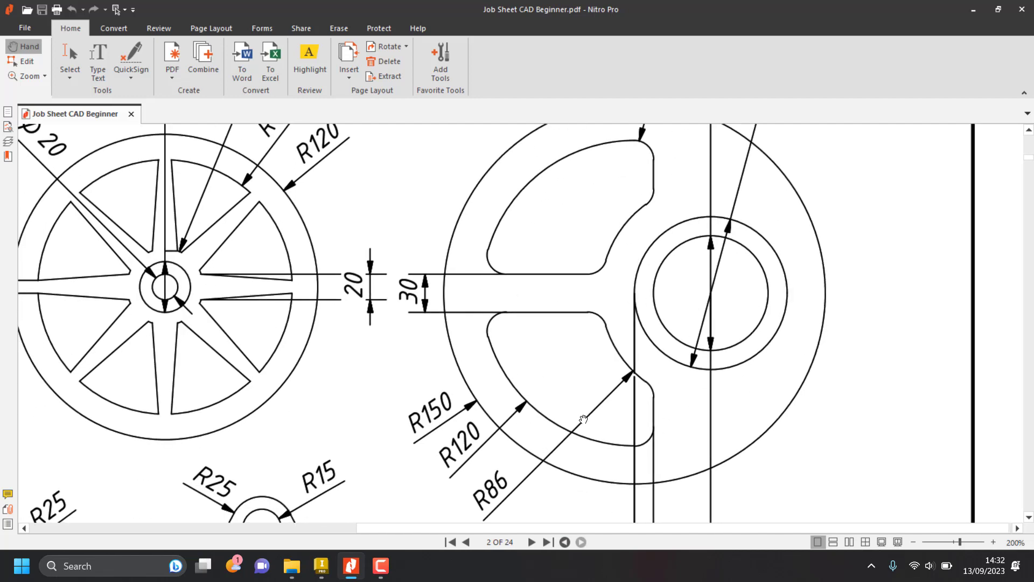
{"action": "scroll", "coordinate": [615, 318], "scroll_direction": "up", "scroll_amount": 2}
{"action": "key", "text": "alt"}
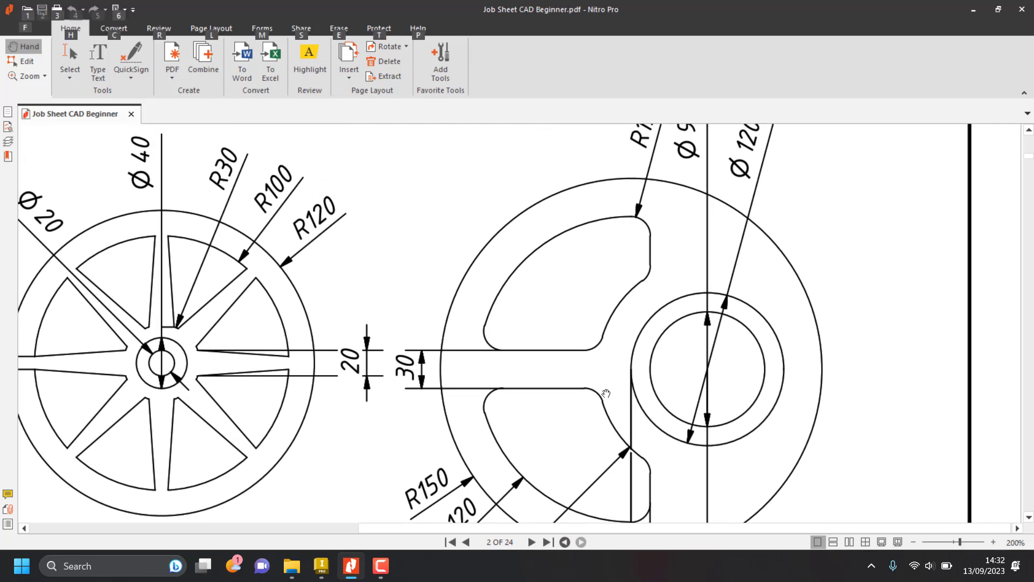
{"action": "key", "text": "alt+Tab"}
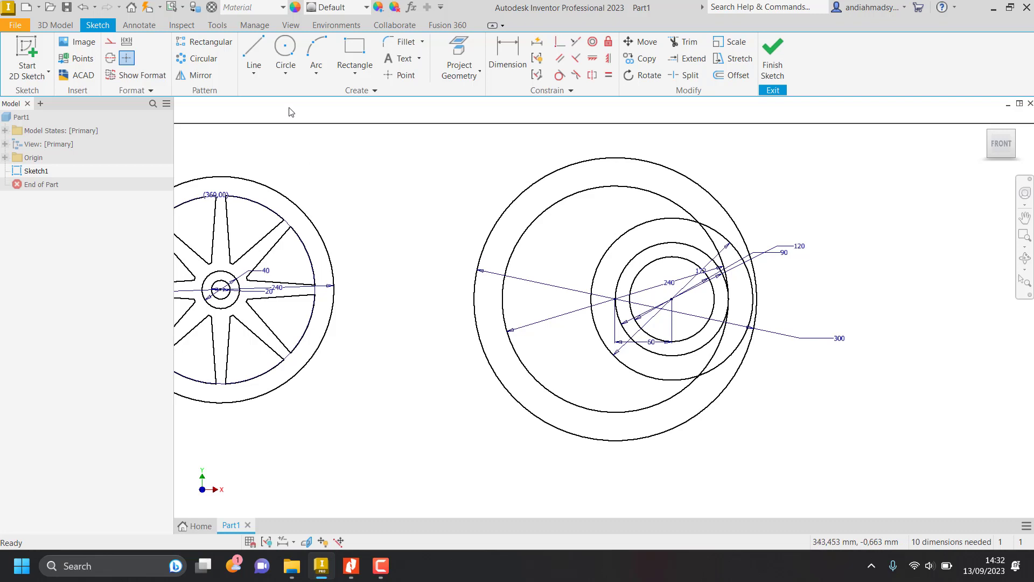
{"action": "left_click", "coordinate": [254, 53]}
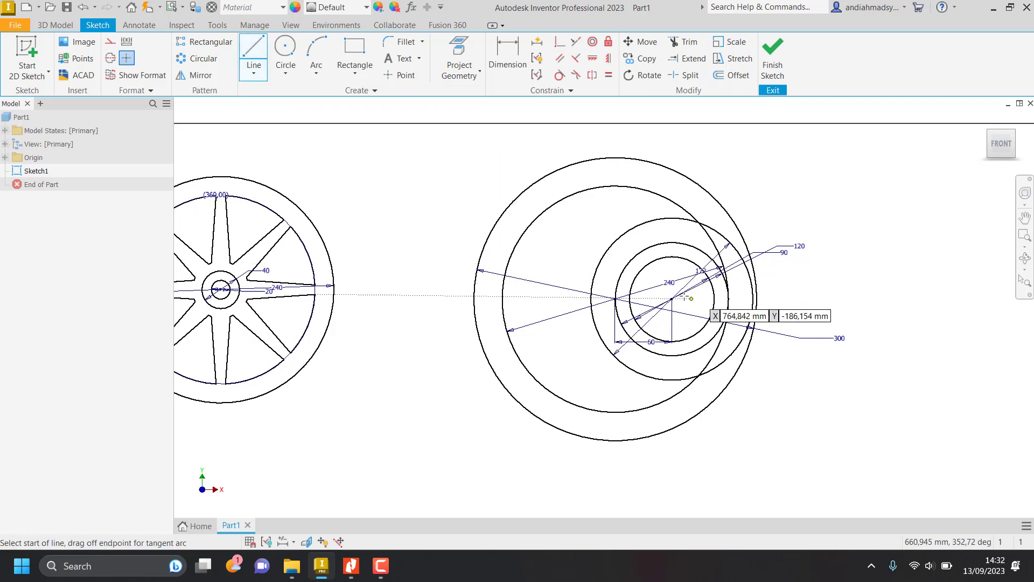
{"action": "left_click", "coordinate": [671, 298]}
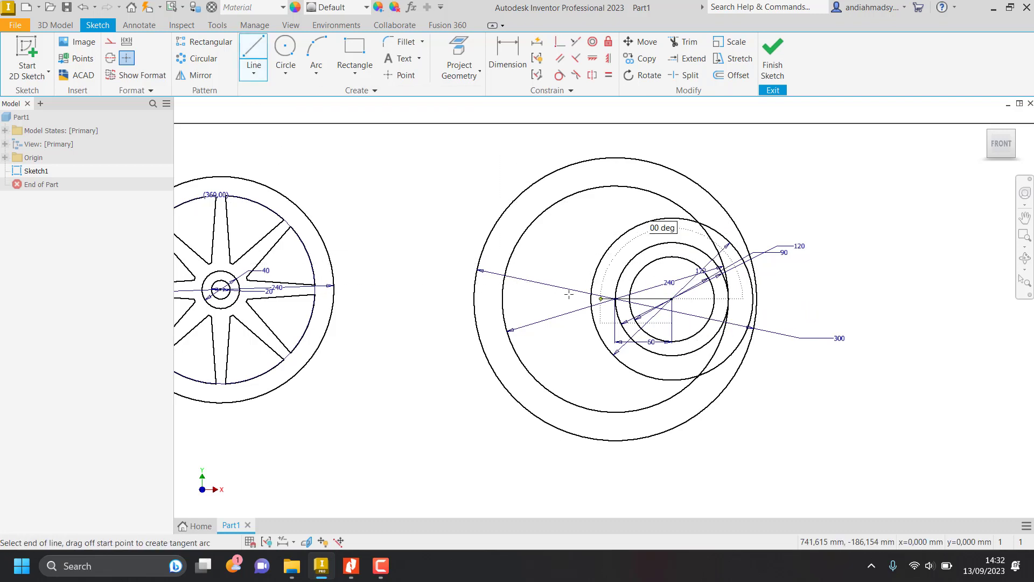
{"action": "left_click", "coordinate": [536, 298]}
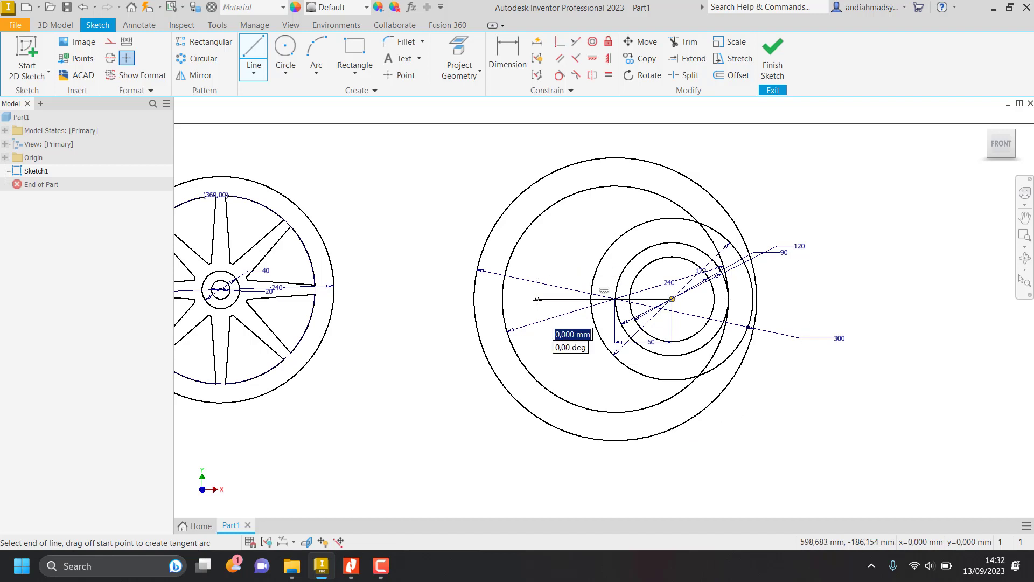
{"action": "key", "text": "Escape"}
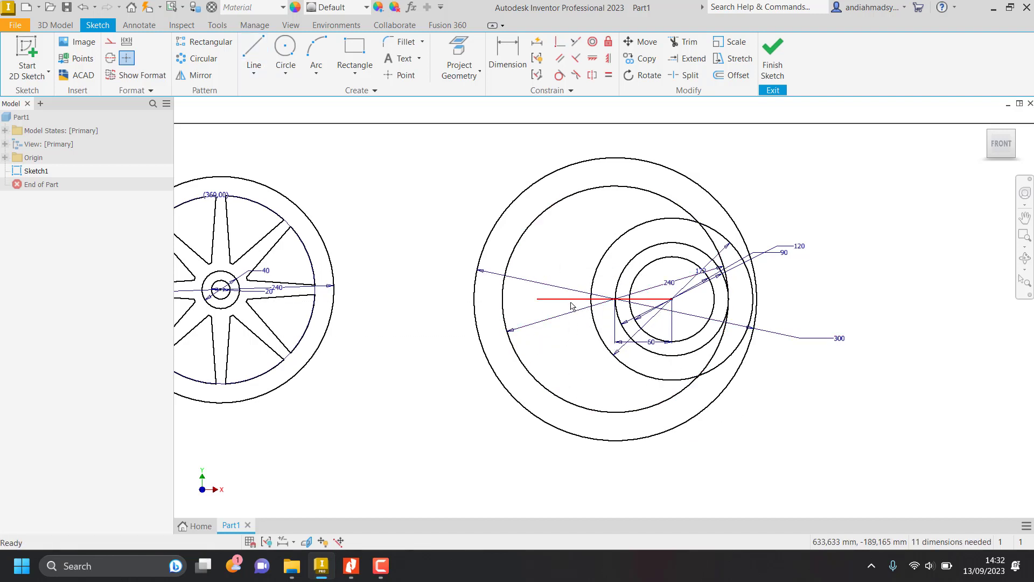
{"action": "left_click", "coordinate": [571, 301]}
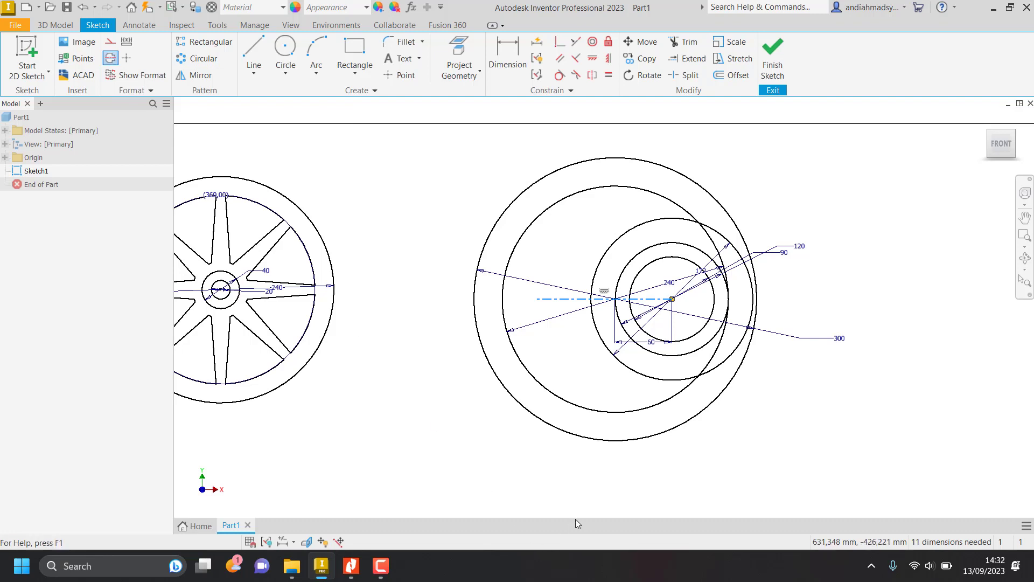
{"action": "left_click", "coordinate": [775, 440]}
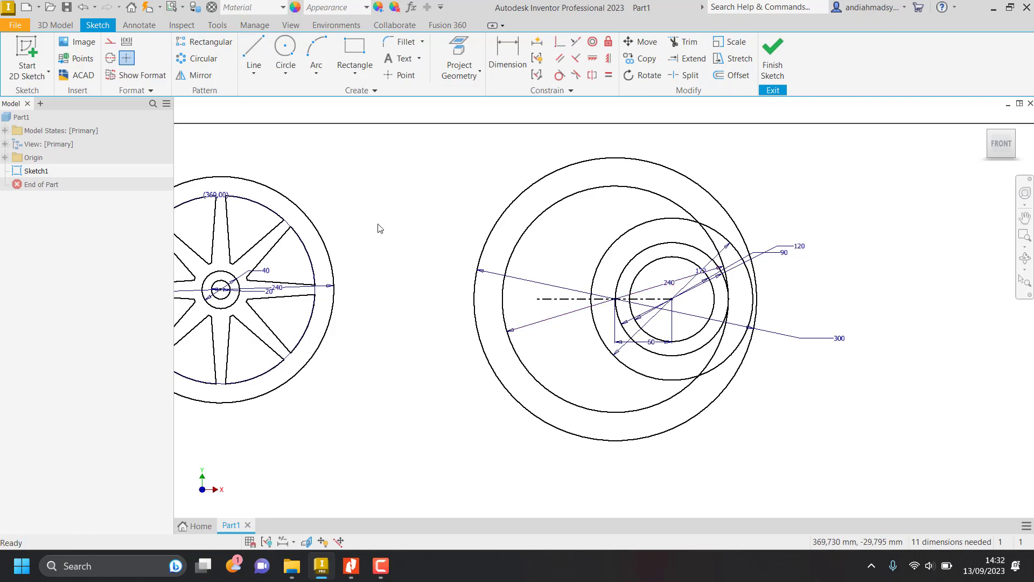
Check the spoke on the job sheet and draw a horizontal line above the centerline, ending above the wheel's center.
{"action": "key", "text": "alt+Tab"}
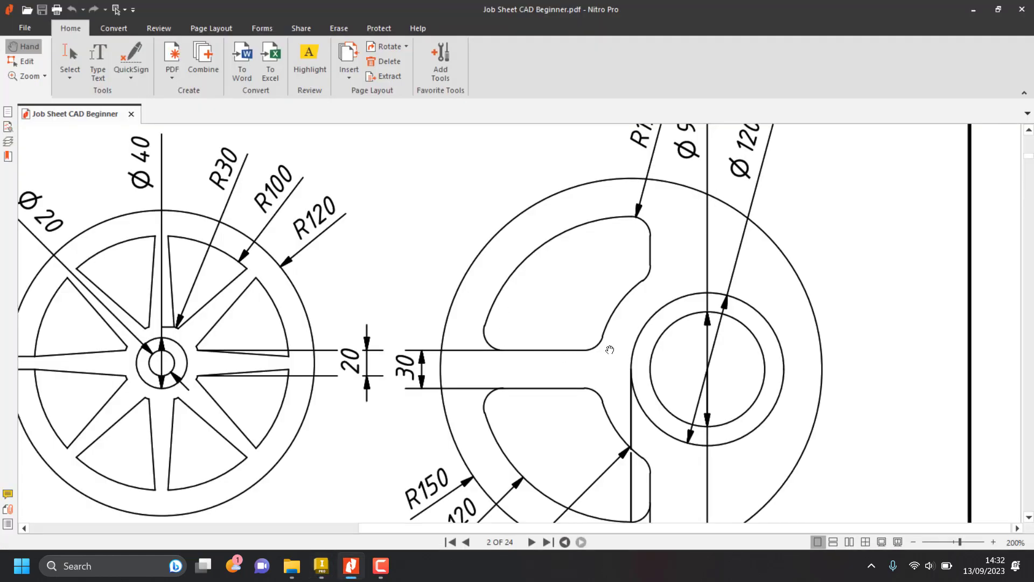
{"action": "key", "text": "alt+Tab"}
{"action": "left_click", "coordinate": [252, 50]}
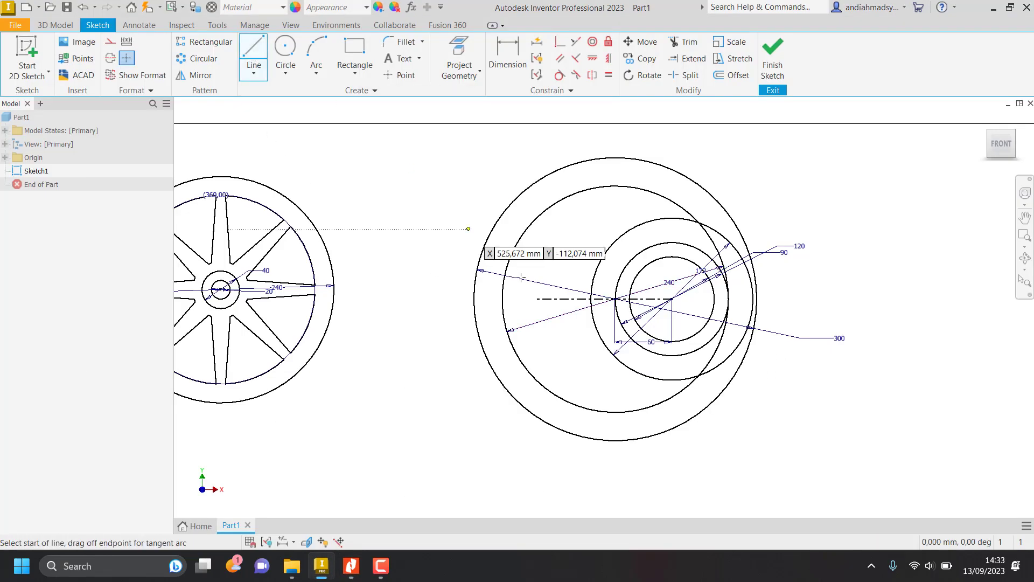
{"action": "left_click", "coordinate": [495, 262]}
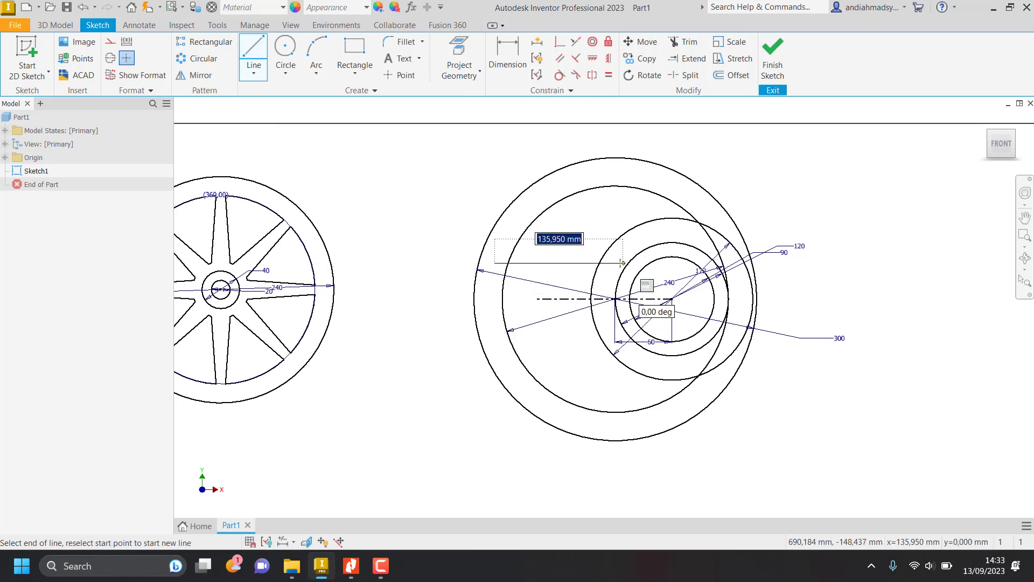
{"action": "left_click", "coordinate": [615, 263]}
{"action": "key", "text": "Escape"}
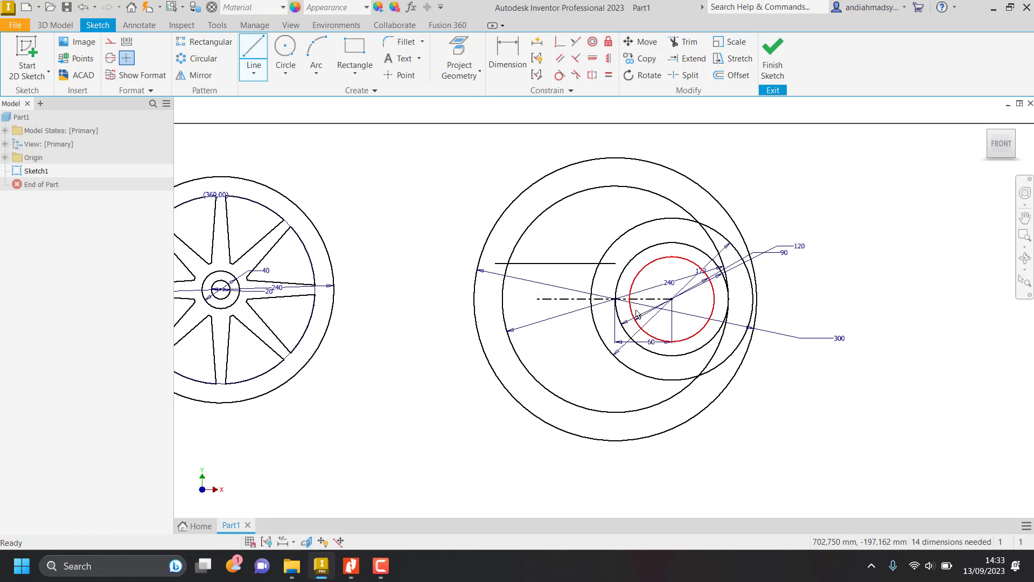
Check the spoke width on the job sheet and dimension the horizontal line about the centerline as a 30 mm diameter.
{"action": "key", "text": "alt+Tab"}
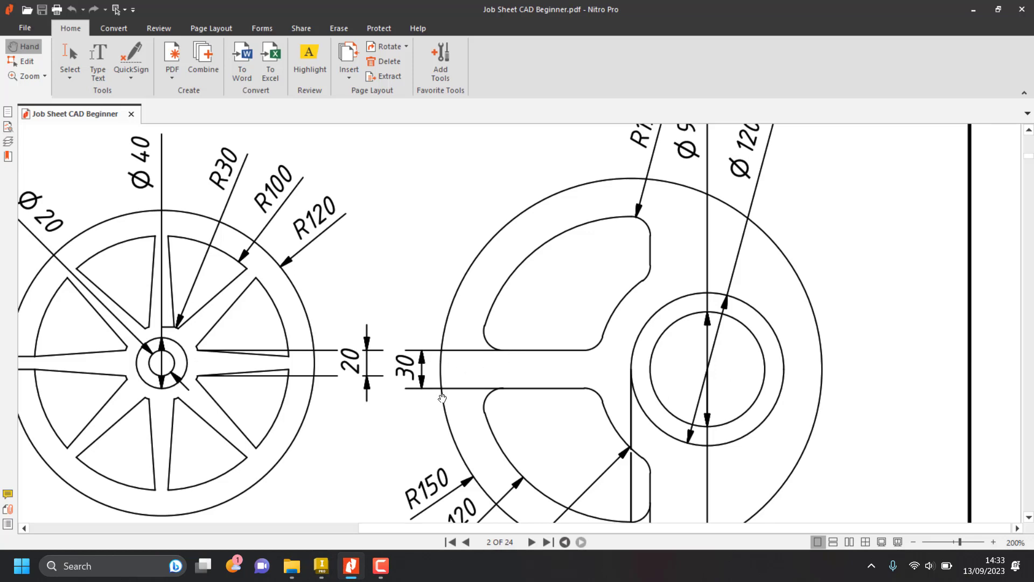
{"action": "key", "text": "alt+Tab"}
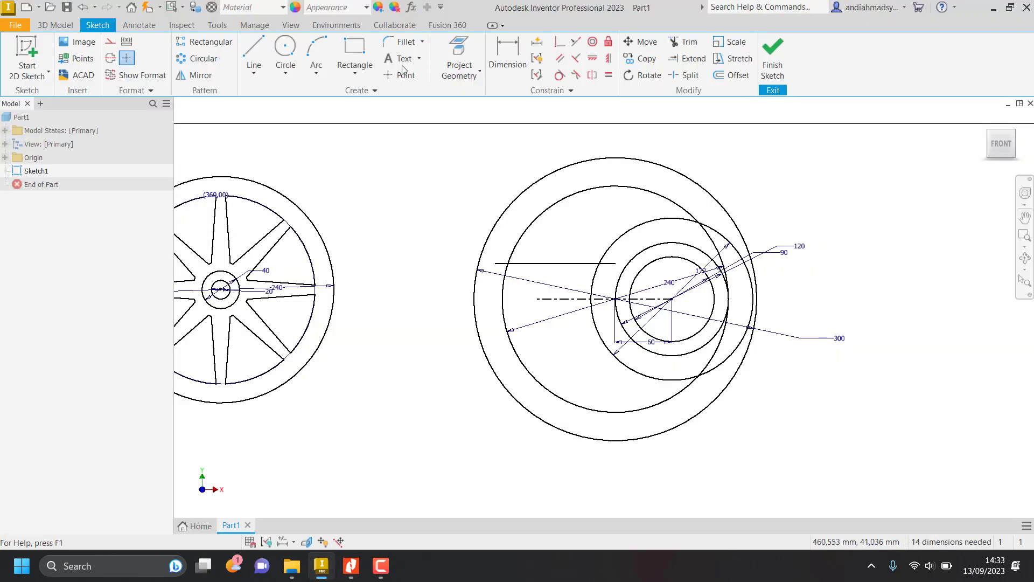
{"action": "left_click", "coordinate": [507, 58]}
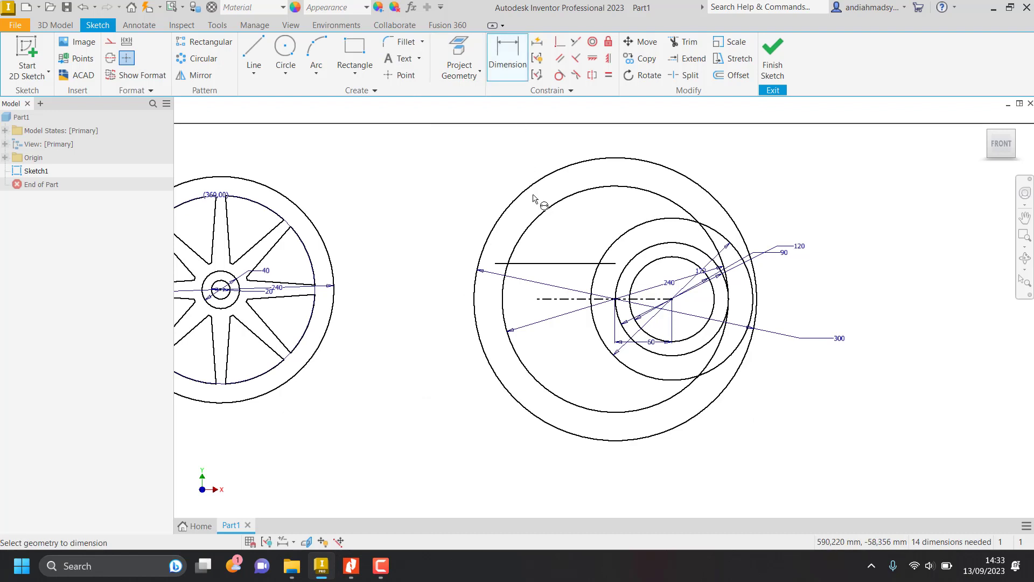
{"action": "left_click", "coordinate": [558, 264]}
{"action": "left_click", "coordinate": [579, 299]}
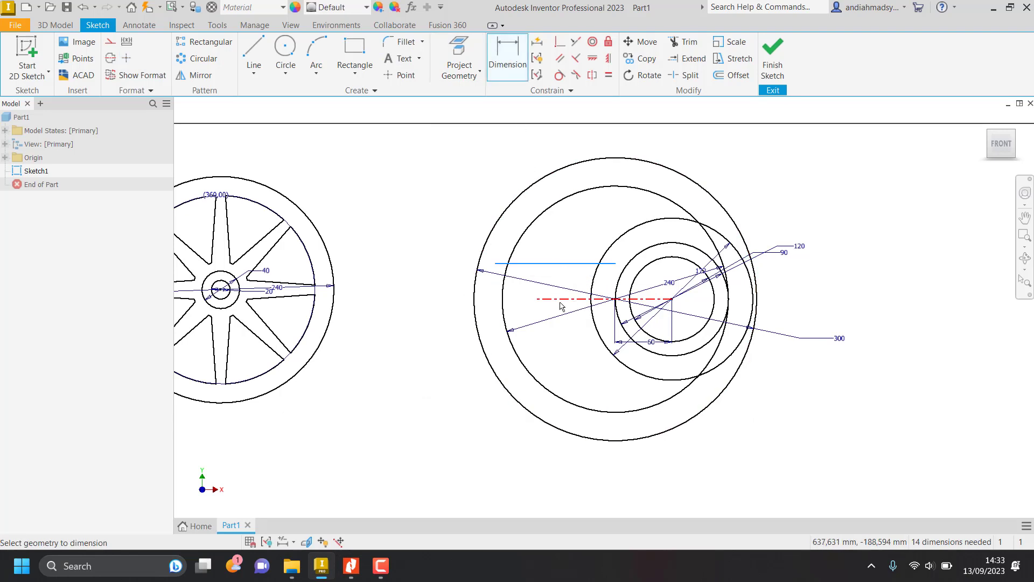
{"action": "left_click", "coordinate": [445, 293]}
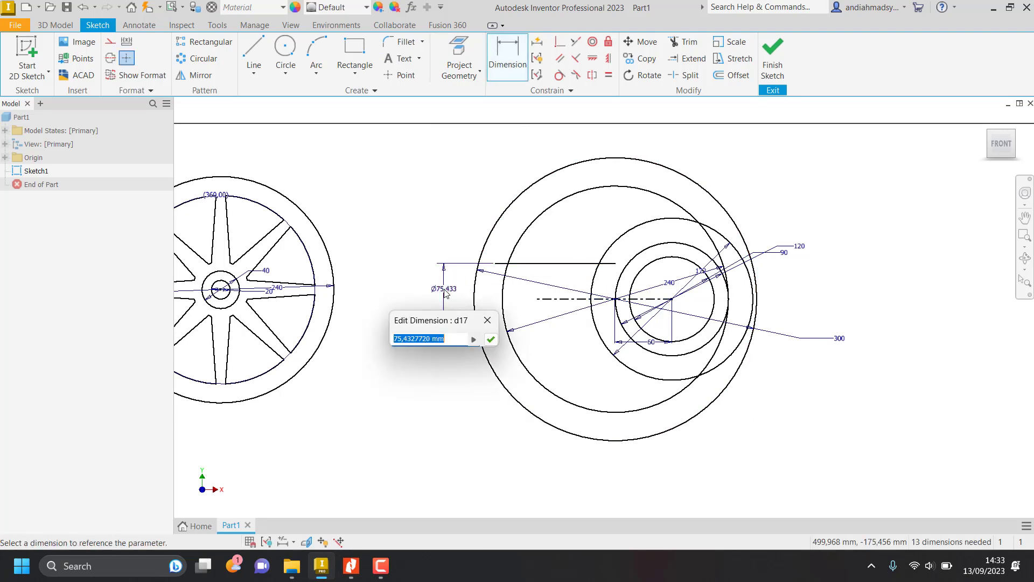
{"action": "type", "text": "30"}
{"action": "key", "text": "Return"}
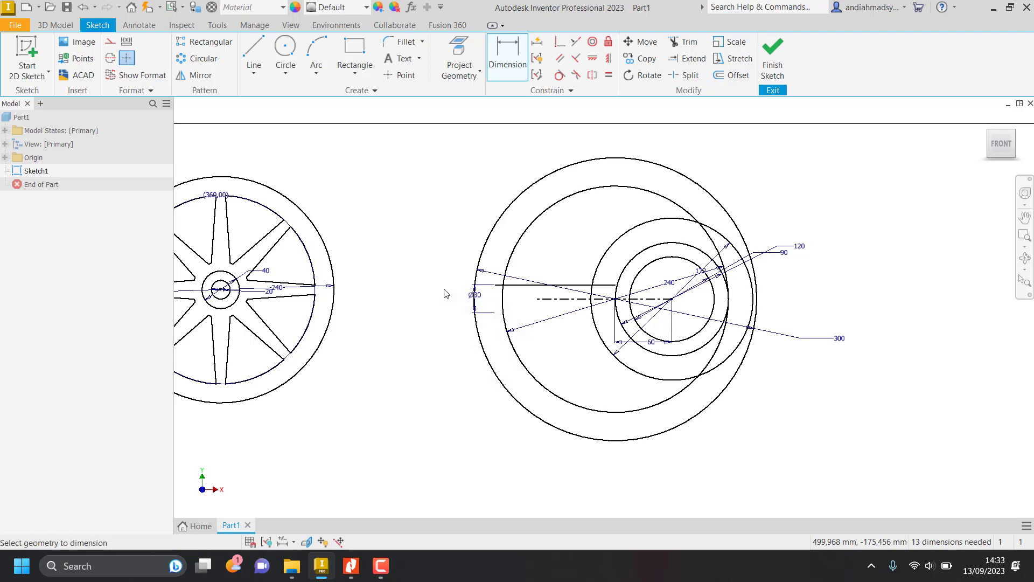
Check the cutout's straight edge on the job sheet and draw a vertical line about 90 mm long up through the rim.
{"action": "key", "text": "alt+Tab"}
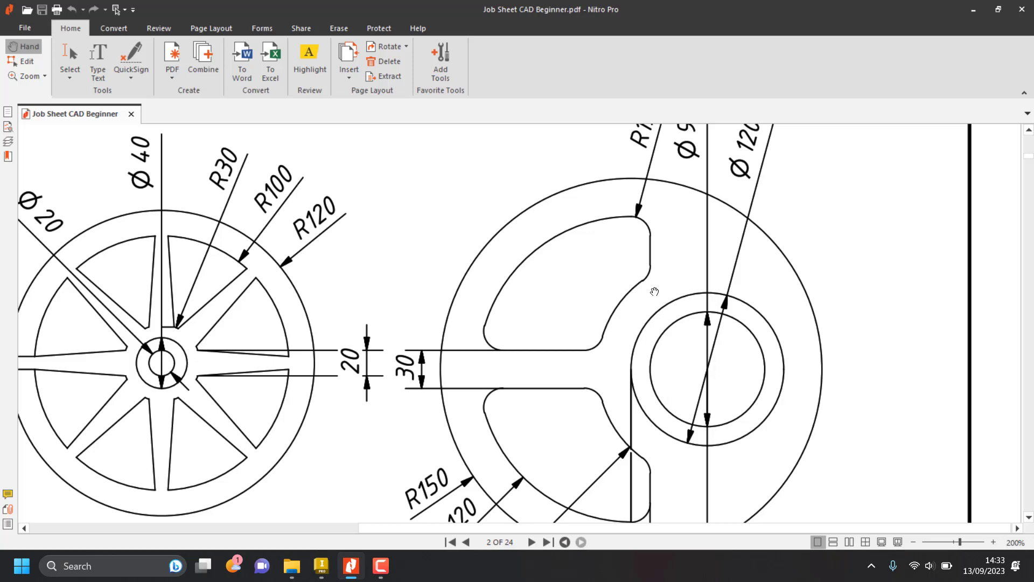
{"action": "key", "text": "alt+Tab"}
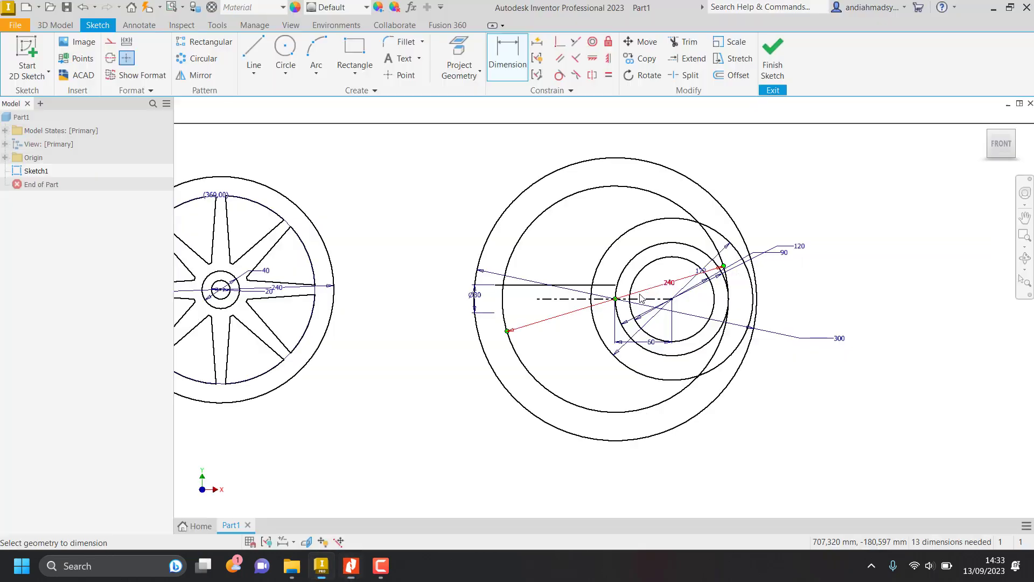
{"action": "left_click", "coordinate": [255, 51]}
{"action": "left_click", "coordinate": [663, 226]}
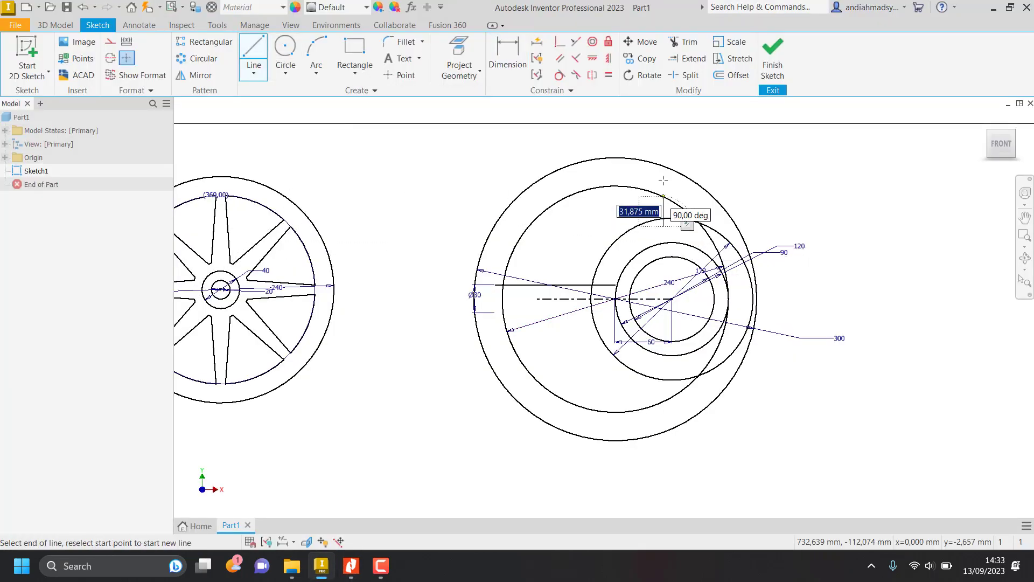
{"action": "left_click", "coordinate": [662, 140]}
{"action": "key", "text": "Escape"}
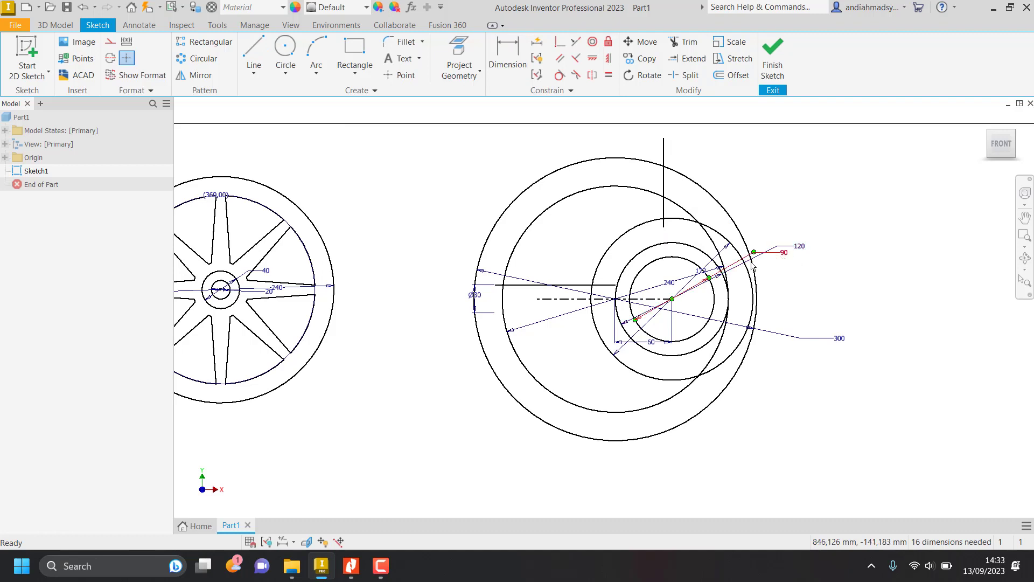
Look up the vertical edge's offset on the job sheet and dimension the vertical line 15 mm from the wheel's center.
{"action": "key", "text": "alt+Tab"}
{"action": "scroll", "coordinate": [715, 388], "scroll_direction": "down", "scroll_amount": 3}
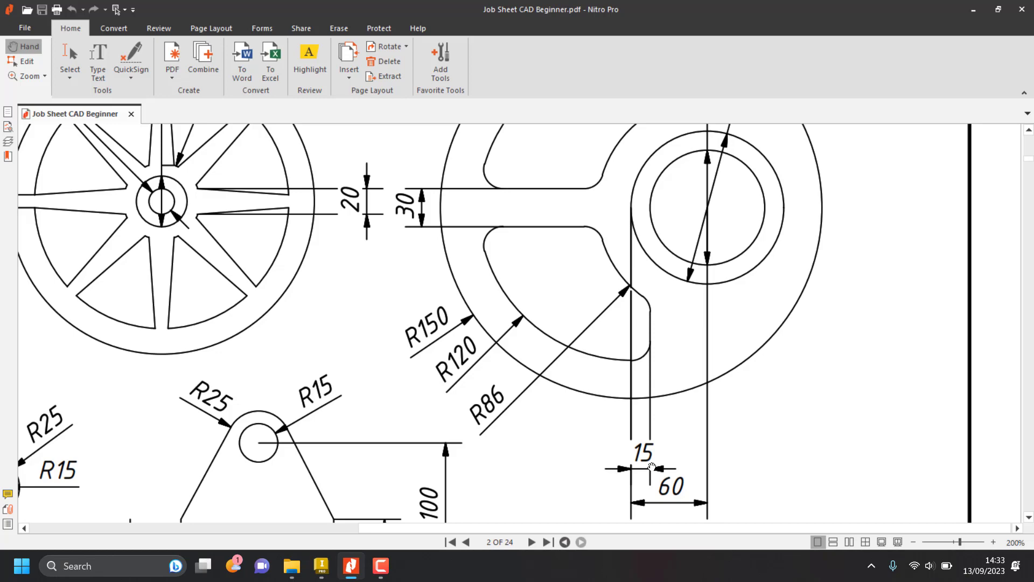
{"action": "key", "text": "alt+Tab"}
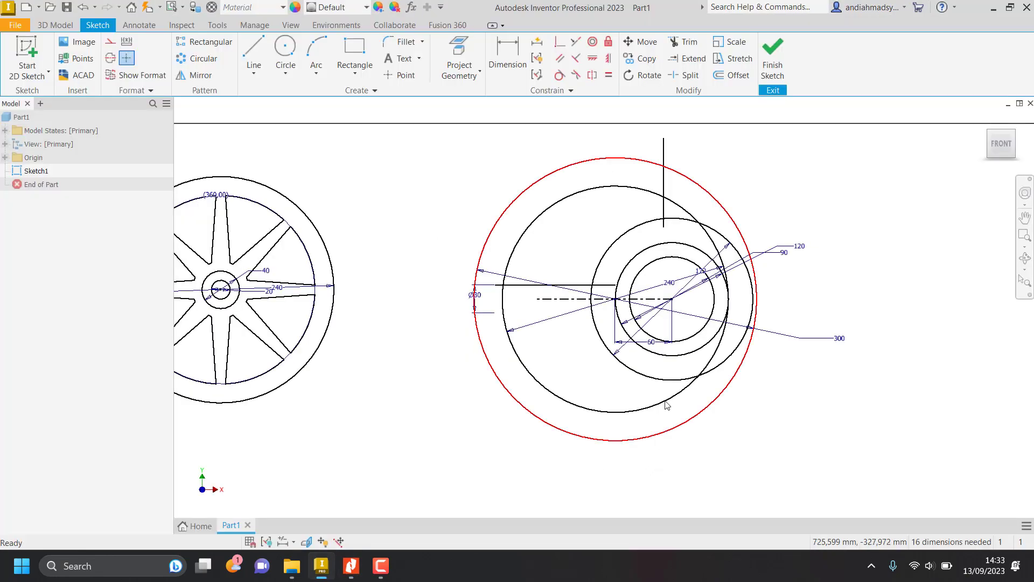
{"action": "left_click", "coordinate": [519, 54]}
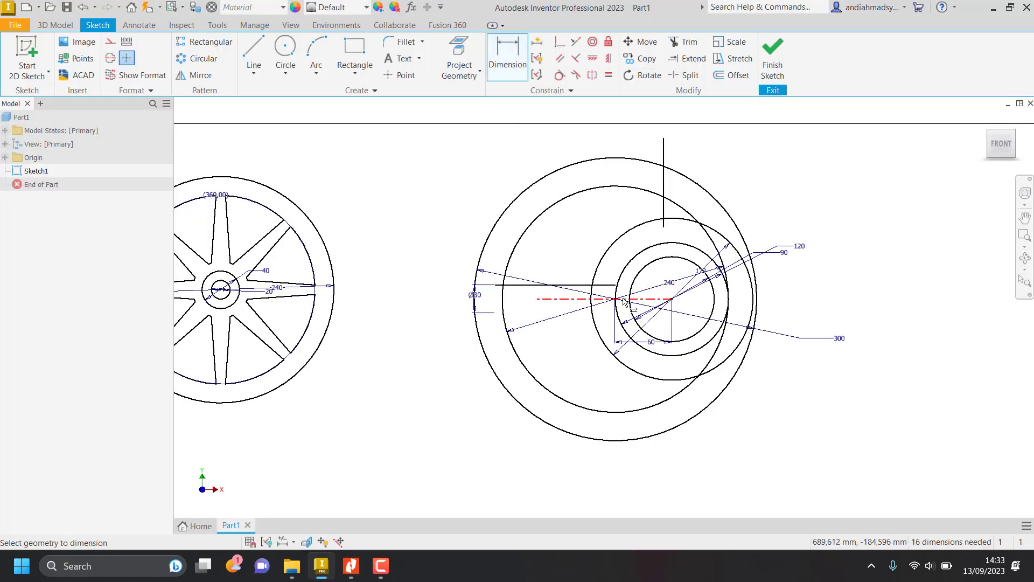
{"action": "scroll", "coordinate": [618, 302], "scroll_direction": "down", "scroll_amount": 4}
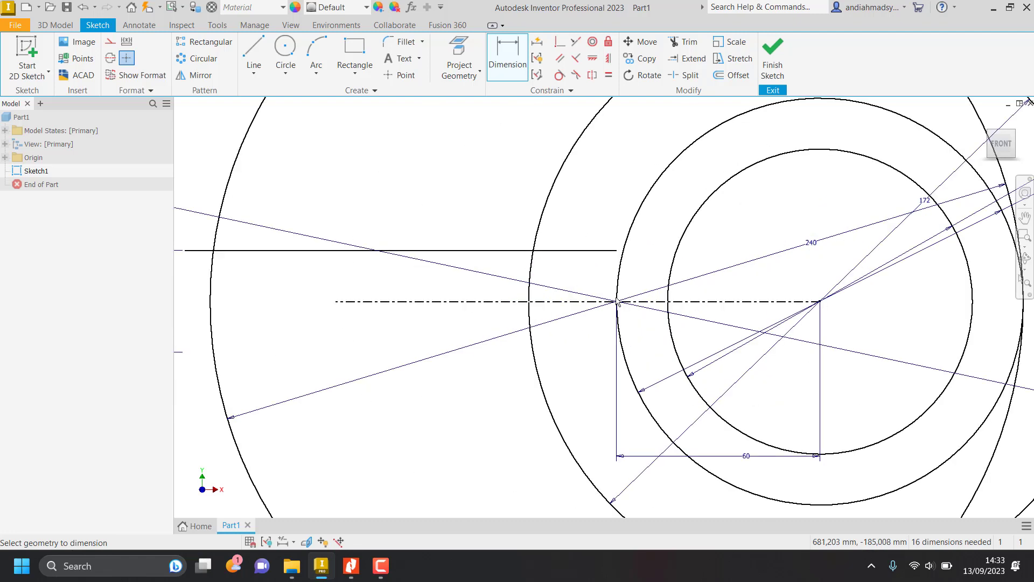
{"action": "scroll", "coordinate": [616, 301], "scroll_direction": "up", "scroll_amount": 5}
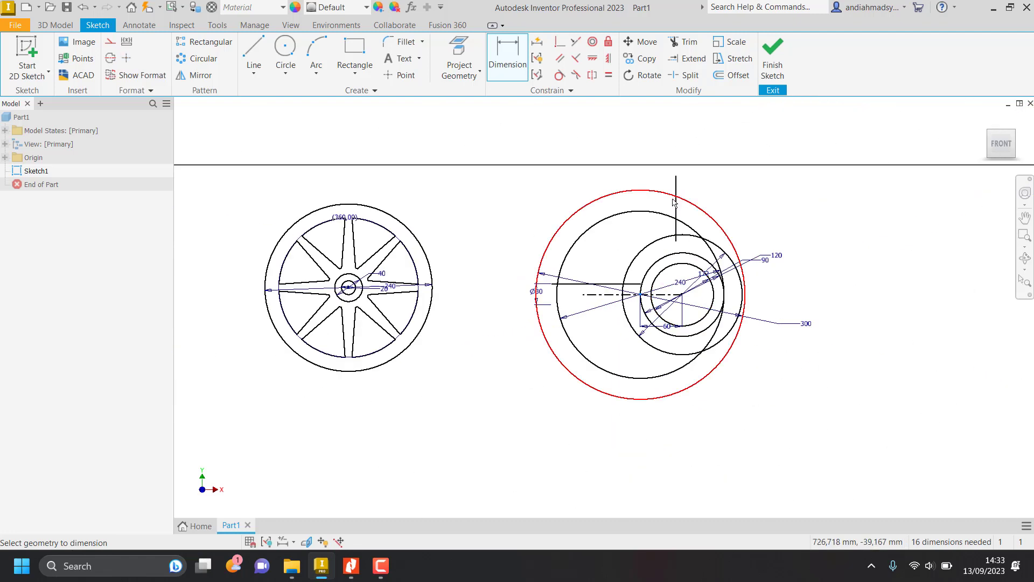
{"action": "left_click", "coordinate": [651, 212]}
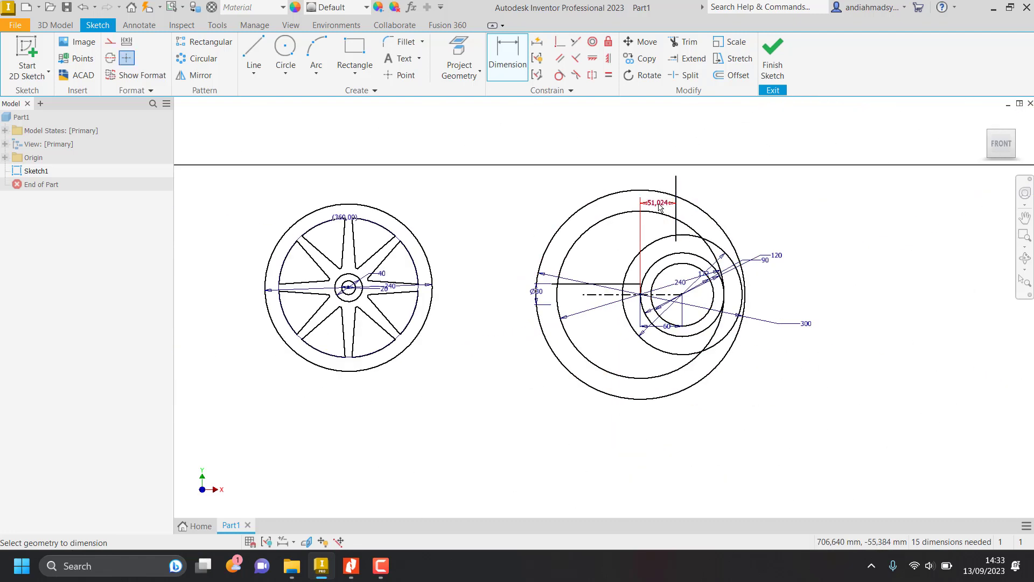
{"action": "left_click", "coordinate": [659, 206]}
{"action": "type", "text": "15"}
{"action": "key", "text": "Return"}
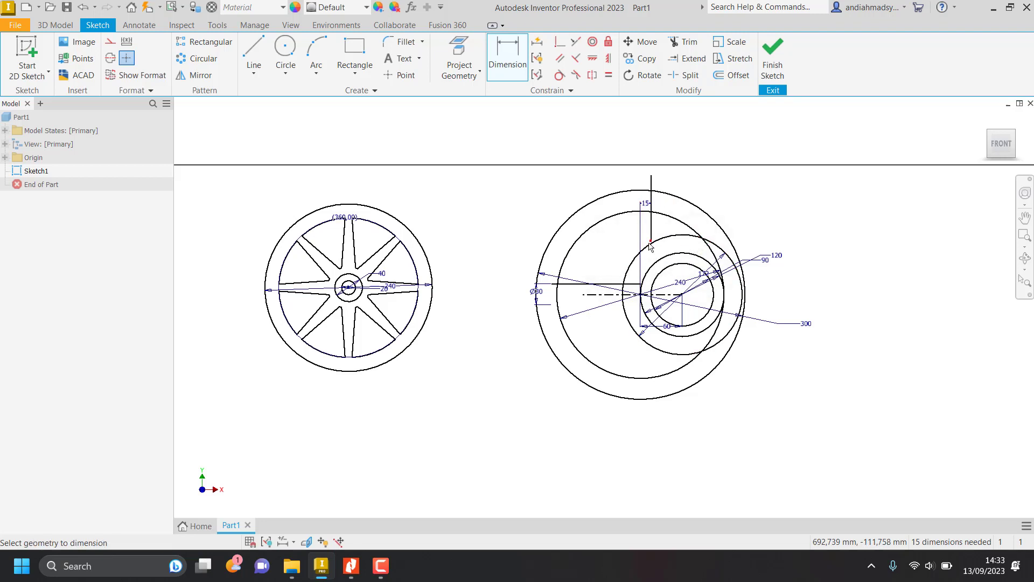
Stretch the vertical line's lower end down past the 86 mm radius circle.
{"action": "scroll", "coordinate": [666, 251], "scroll_direction": "down", "scroll_amount": 6}
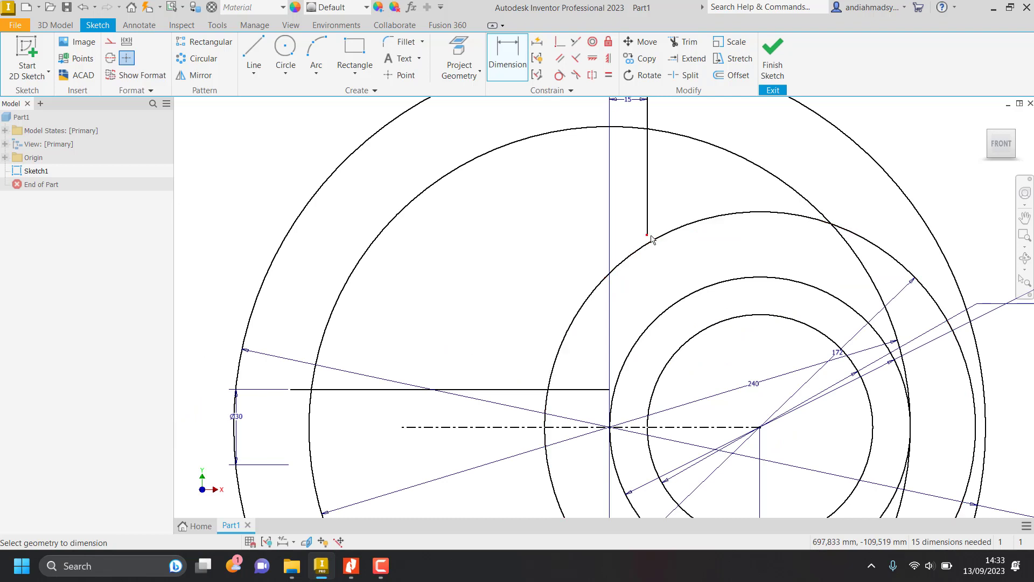
{"action": "key", "text": "Escape"}
{"action": "left_click_drag", "start_coordinate": [646, 235], "coordinate": [648, 262]}
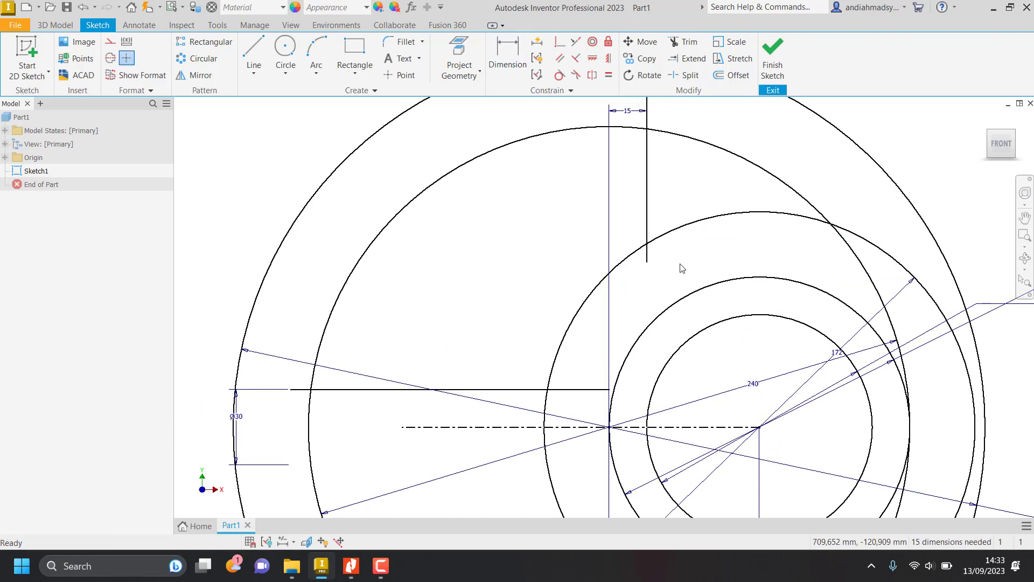
Trim the vertical line to the 240 mm and 86 mm radius circles and remove both circles' upper arcs beyond it.
{"action": "scroll", "coordinate": [664, 271], "scroll_direction": "up", "scroll_amount": 3}
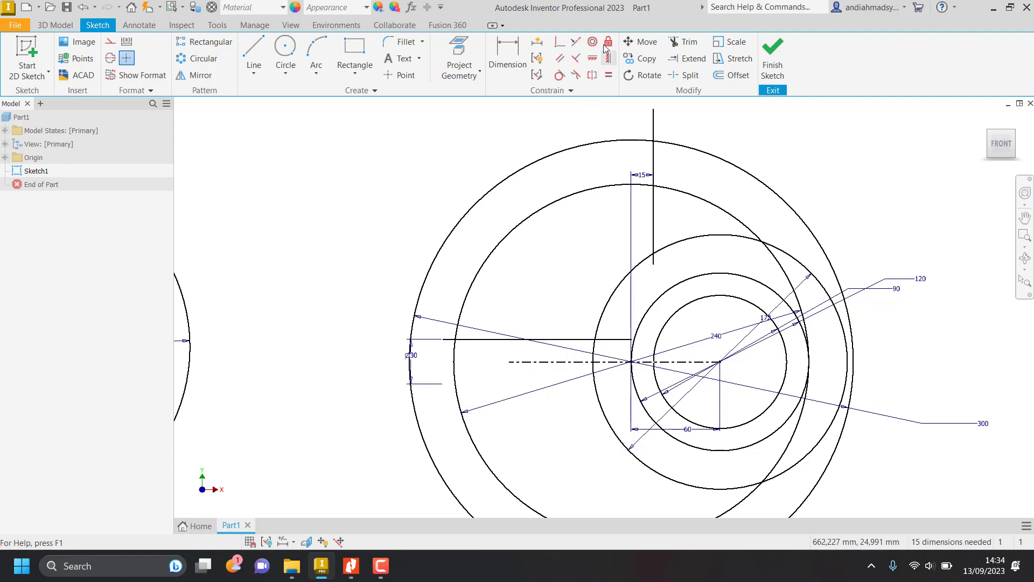
{"action": "left_click", "coordinate": [690, 43]}
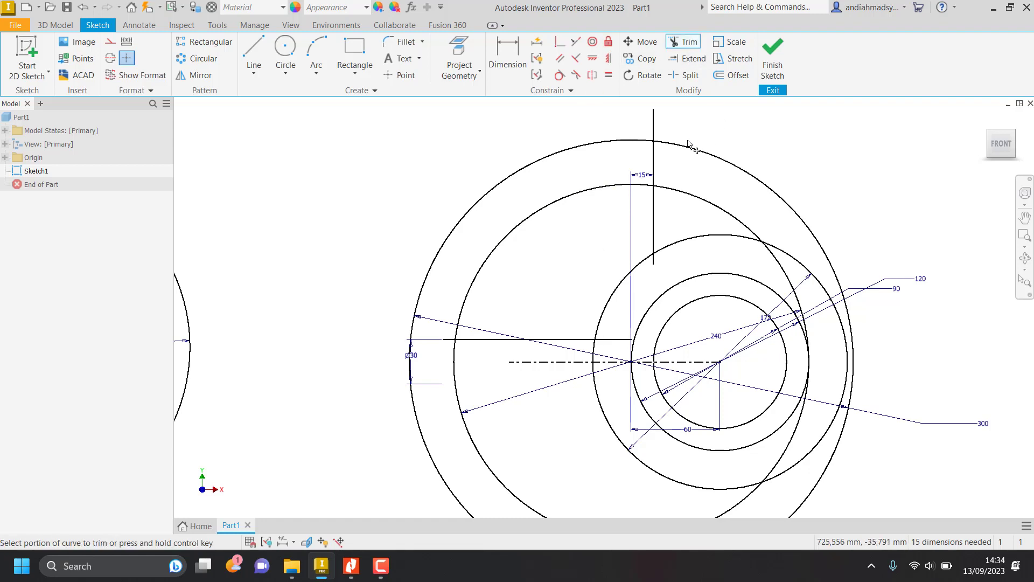
{"action": "left_click", "coordinate": [664, 159]}
{"action": "left_click", "coordinate": [650, 126]}
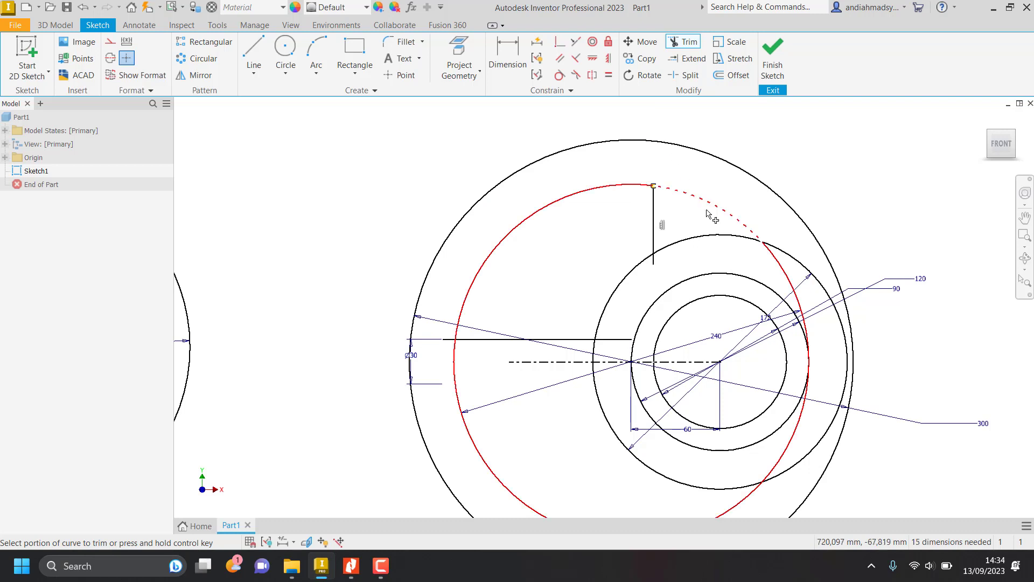
{"action": "left_click", "coordinate": [700, 238]}
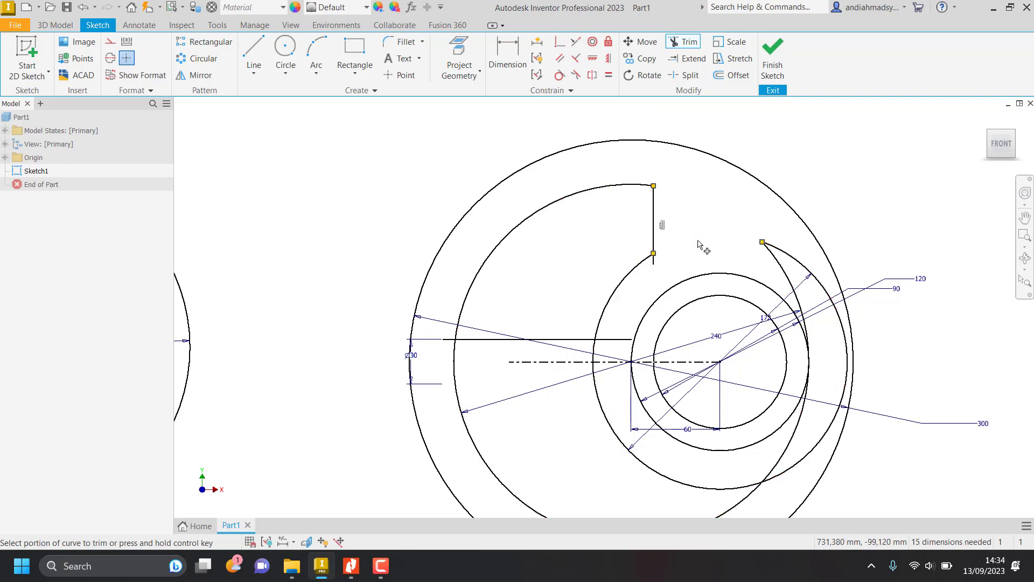
{"action": "left_click", "coordinate": [654, 260]}
Trim the horizontal line's inner end at the 86 mm radius arc and remove that arc's portion below the line.
{"action": "left_click", "coordinate": [618, 343]}
{"action": "left_click", "coordinate": [603, 354]}
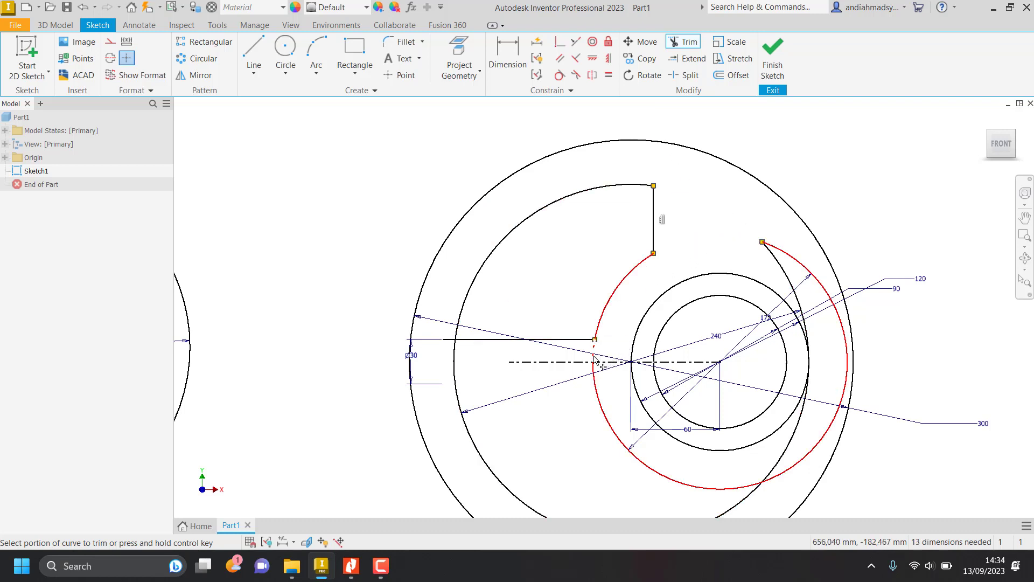
{"action": "left_click", "coordinate": [599, 413]}
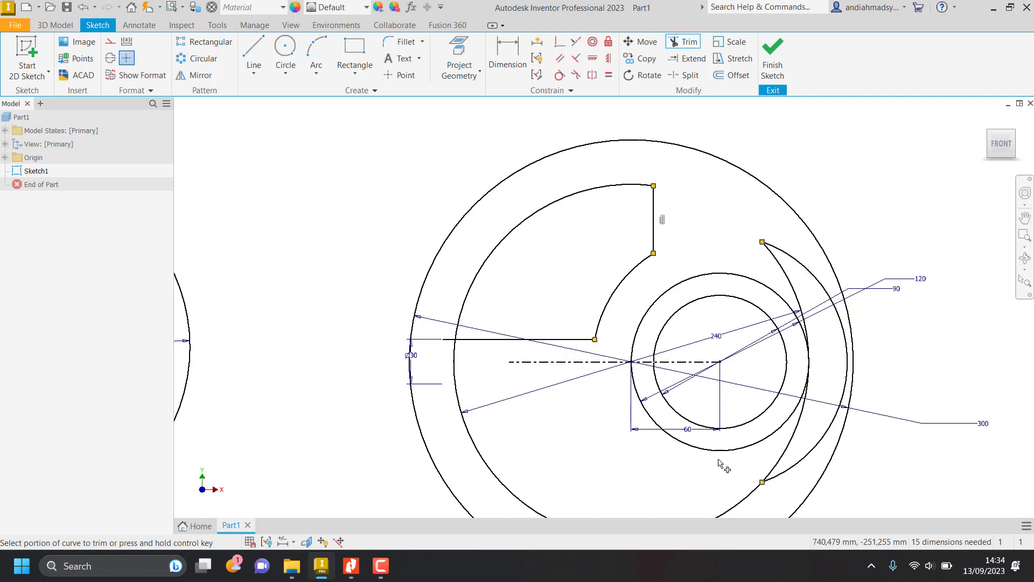
Trim away the leftover 86 mm radius arcs beyond the hub and the 240 mm circle outside the upper cutout.
{"action": "left_click", "coordinate": [817, 446]}
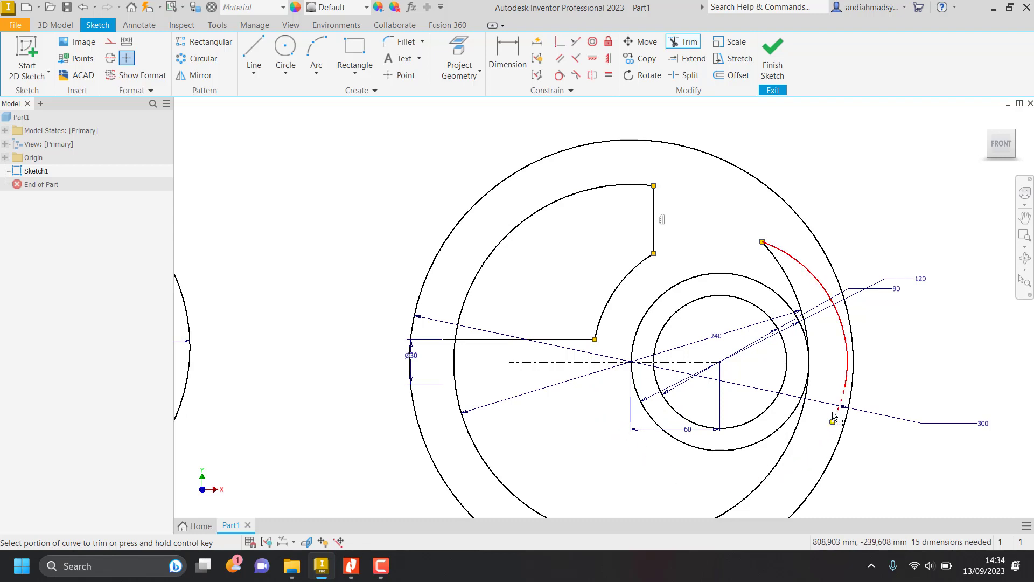
{"action": "left_click", "coordinate": [836, 411]}
{"action": "left_click", "coordinate": [845, 351]}
{"action": "left_click", "coordinate": [841, 327]}
{"action": "left_click", "coordinate": [845, 380]}
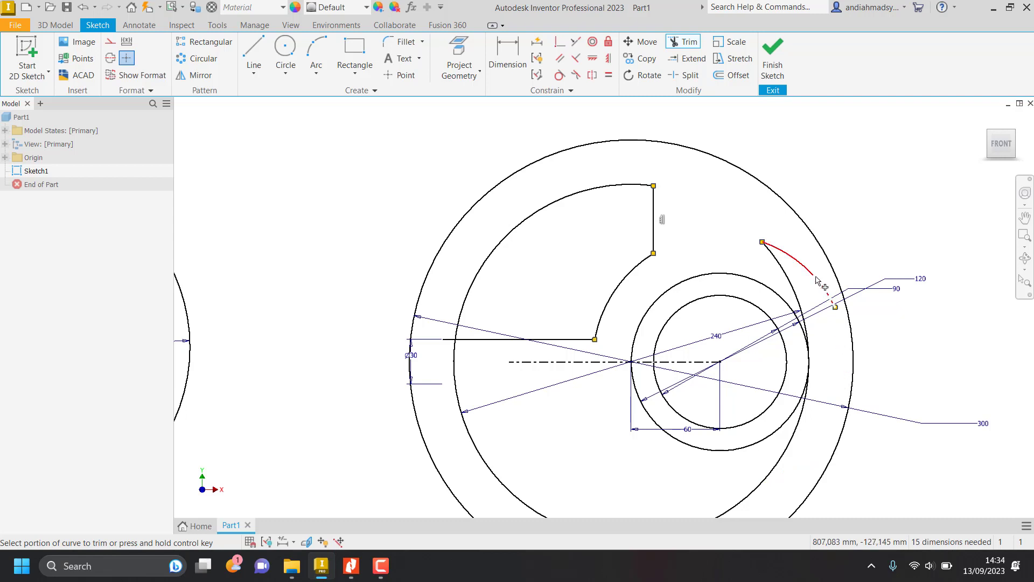
{"action": "left_click", "coordinate": [817, 279]}
{"action": "left_click", "coordinate": [796, 292]}
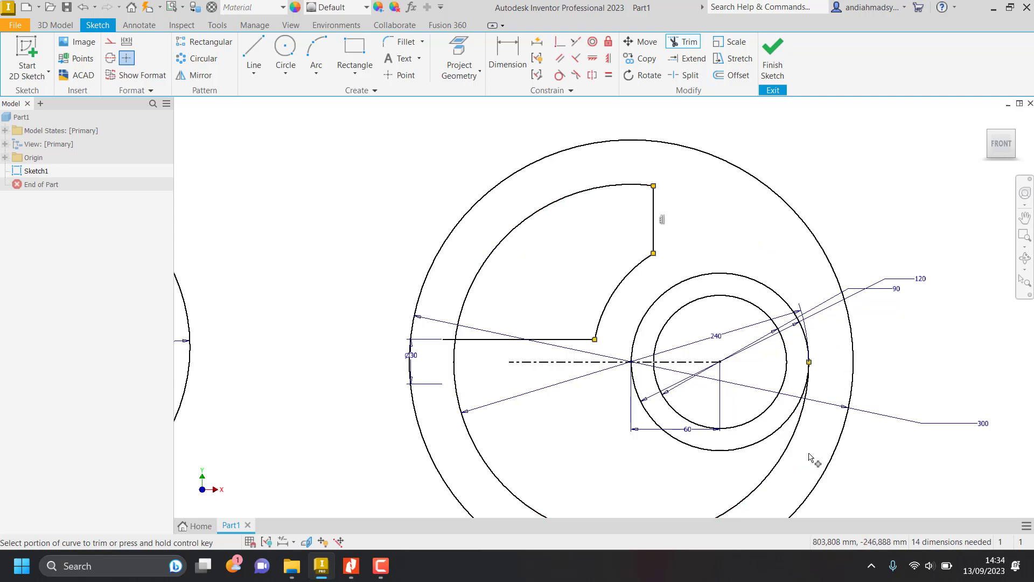
{"action": "left_click", "coordinate": [787, 467]}
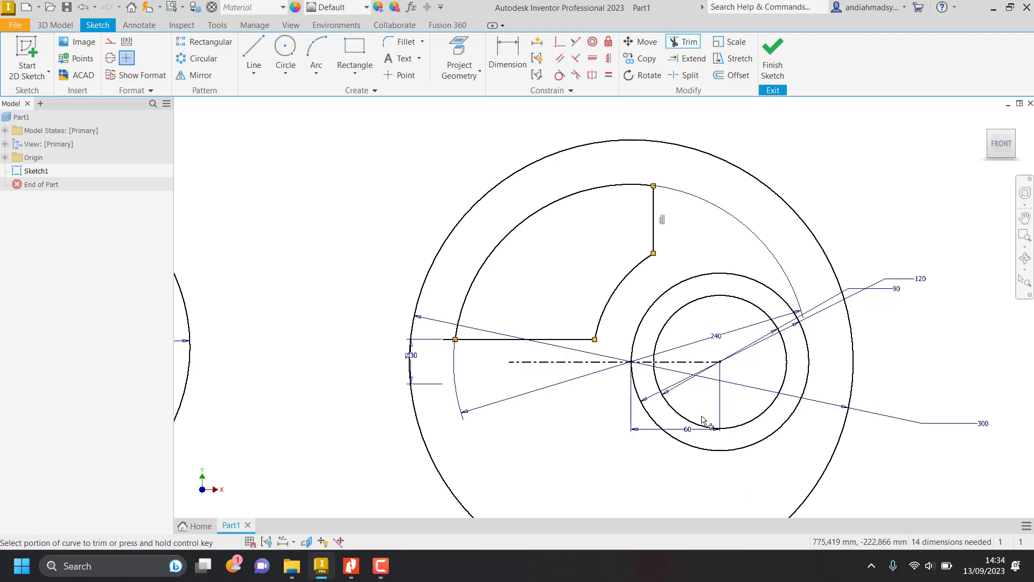
{"action": "key", "text": "Escape"}
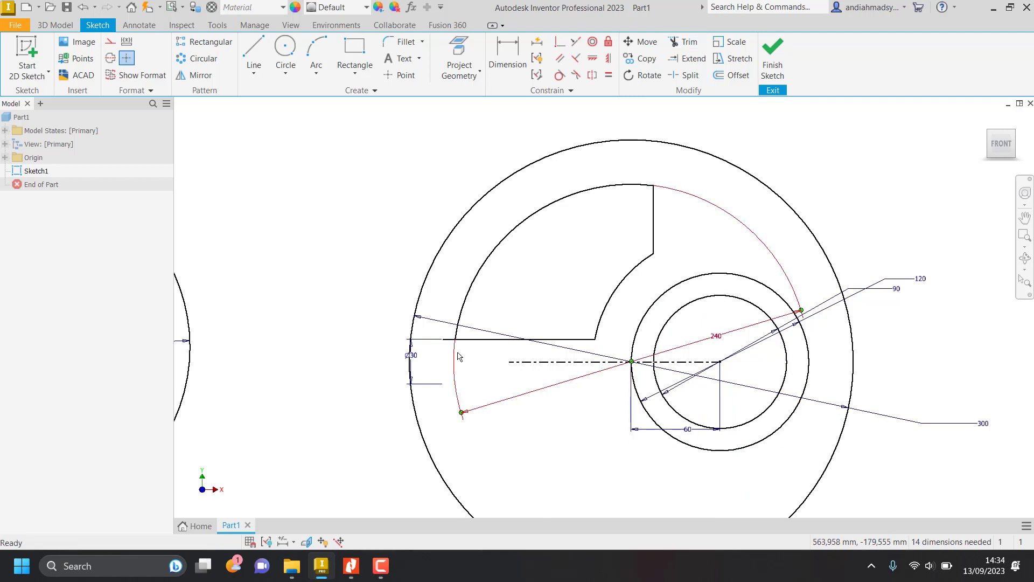
Trim the cutout's horizontal line where it overhangs the 240 mm diameter arc at its outer end.
{"action": "key", "text": "x"}
{"action": "scroll", "coordinate": [438, 344], "scroll_direction": "up", "scroll_amount": 3}
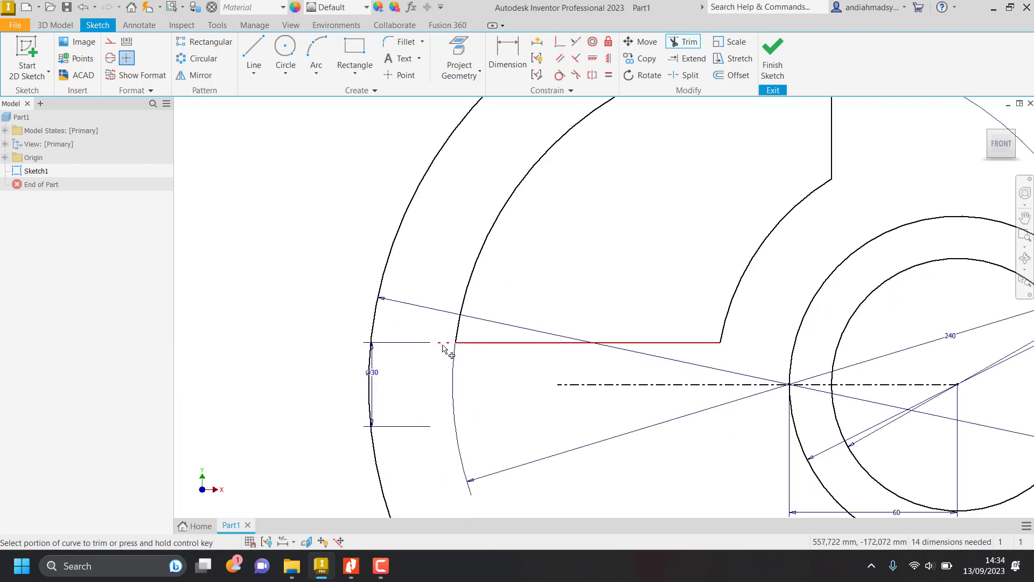
{"action": "left_click", "coordinate": [439, 345]}
{"action": "scroll", "coordinate": [724, 397], "scroll_direction": "down", "scroll_amount": 2}
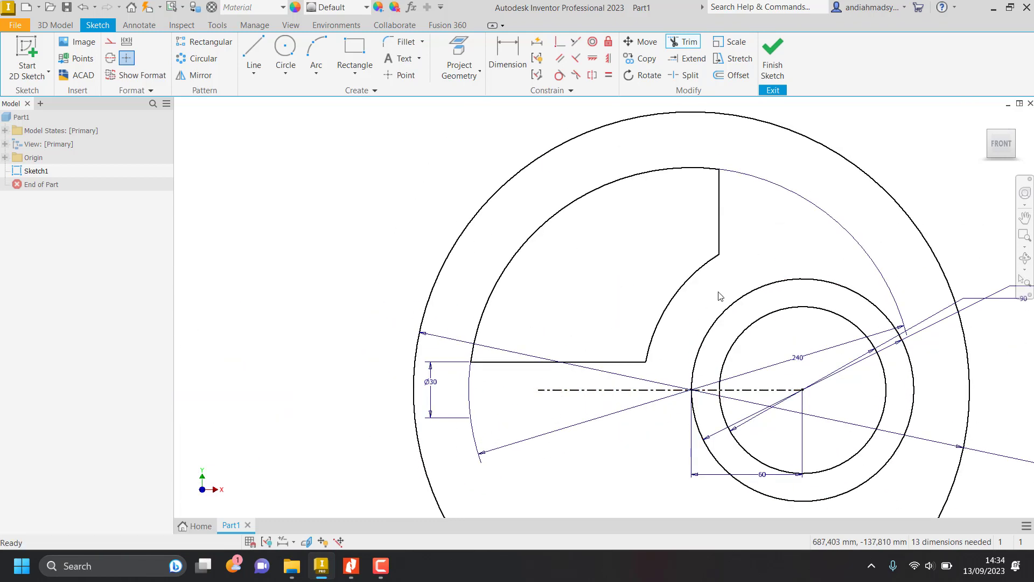
Check the corner radius in the Nitro Pro job sheet and fillet the cutout's corner between the outer arc and vertical line at 15 mm.
{"action": "key", "text": "alt+Tab"}
{"action": "scroll", "coordinate": [755, 281], "scroll_direction": "up", "scroll_amount": 2}
{"action": "scroll", "coordinate": [754, 280], "scroll_direction": "up", "scroll_amount": 2}
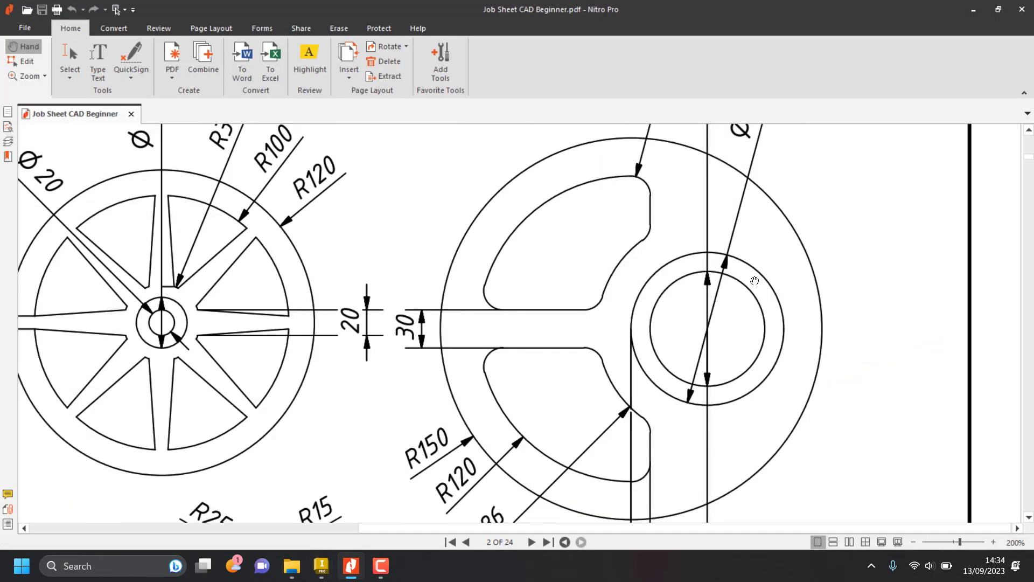
{"action": "scroll", "coordinate": [747, 263], "scroll_direction": "up", "scroll_amount": 2}
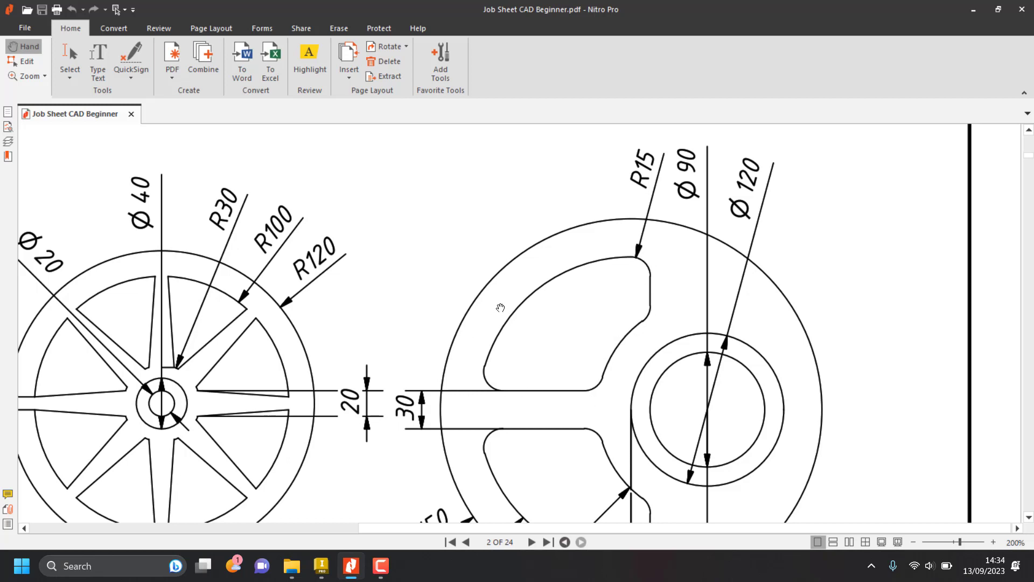
{"action": "key", "text": "alt+Tab"}
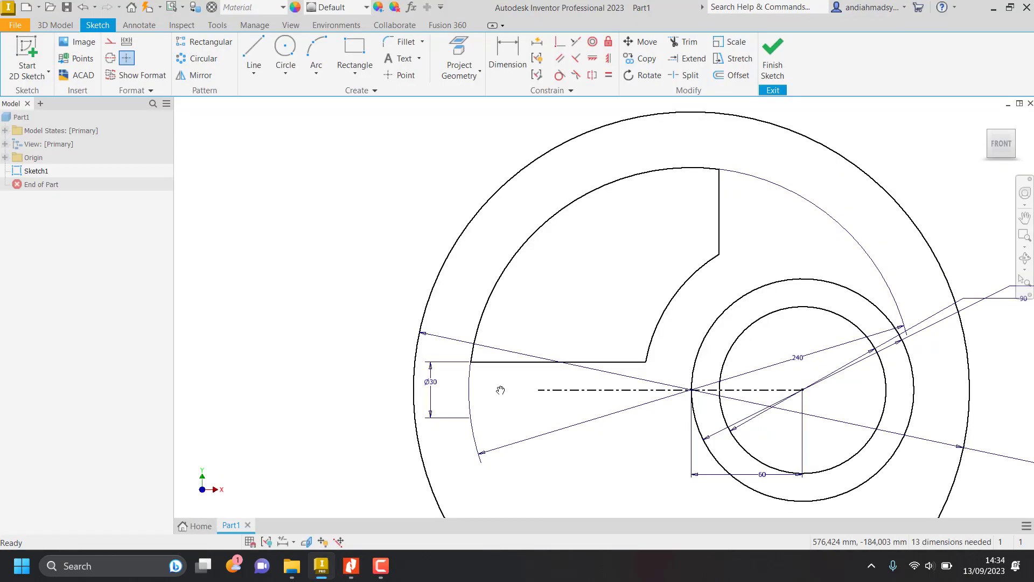
{"action": "left_click", "coordinate": [399, 42]}
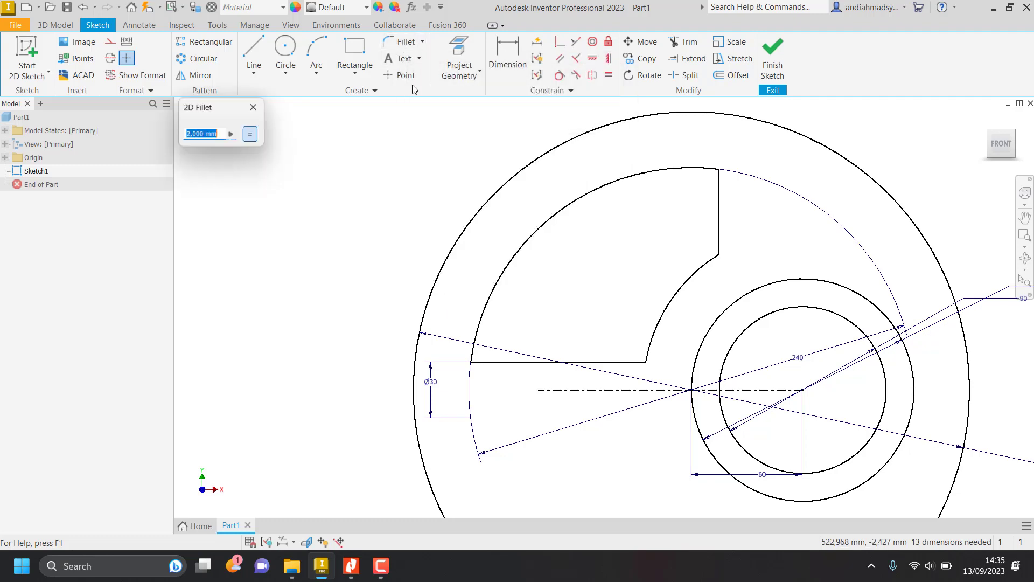
{"action": "key", "text": "alt+Tab"}
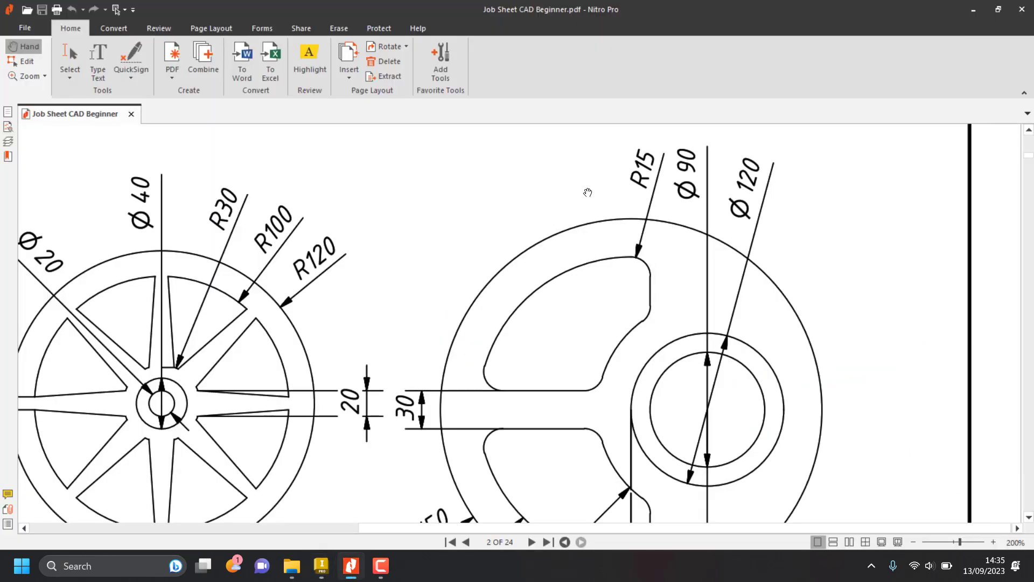
{"action": "key", "text": "alt+Tab"}
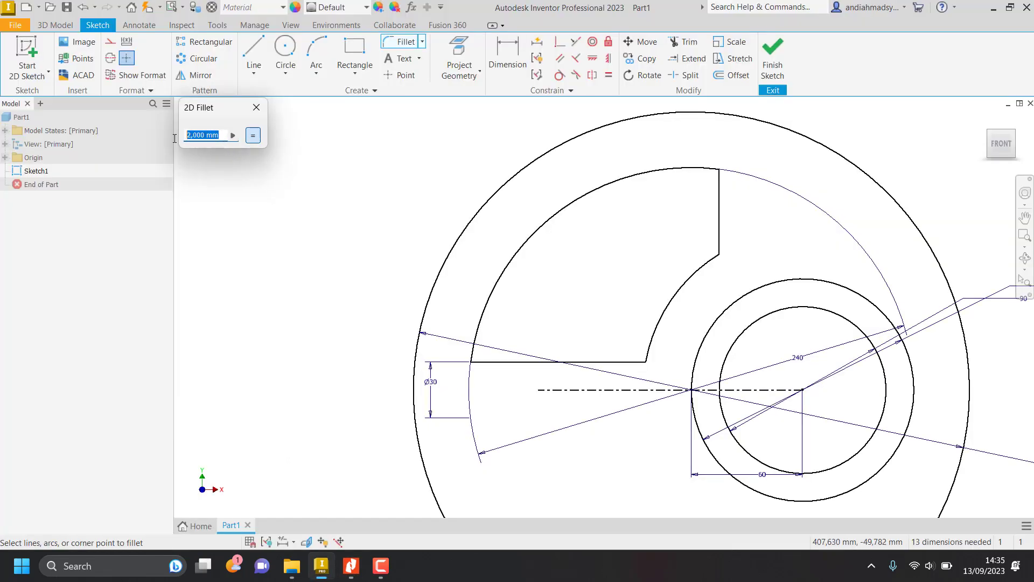
{"action": "type", "text": "15"}
{"action": "left_click", "coordinate": [660, 169]}
{"action": "left_click", "coordinate": [720, 196]}
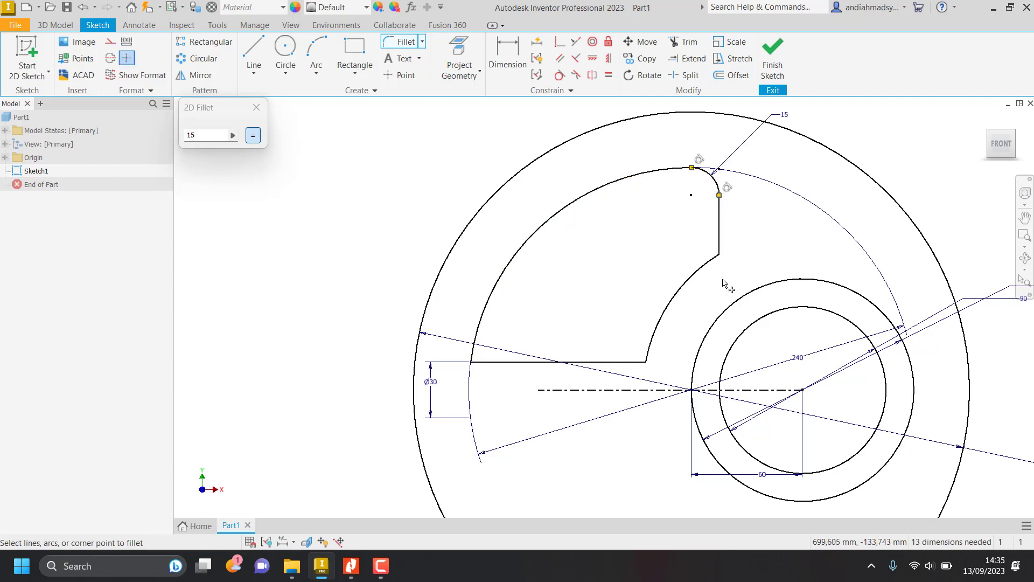
Fillet the upper cutout's remaining three corners with the same 15 mm radius.
{"action": "left_click", "coordinate": [720, 228]}
{"action": "left_click", "coordinate": [703, 276]}
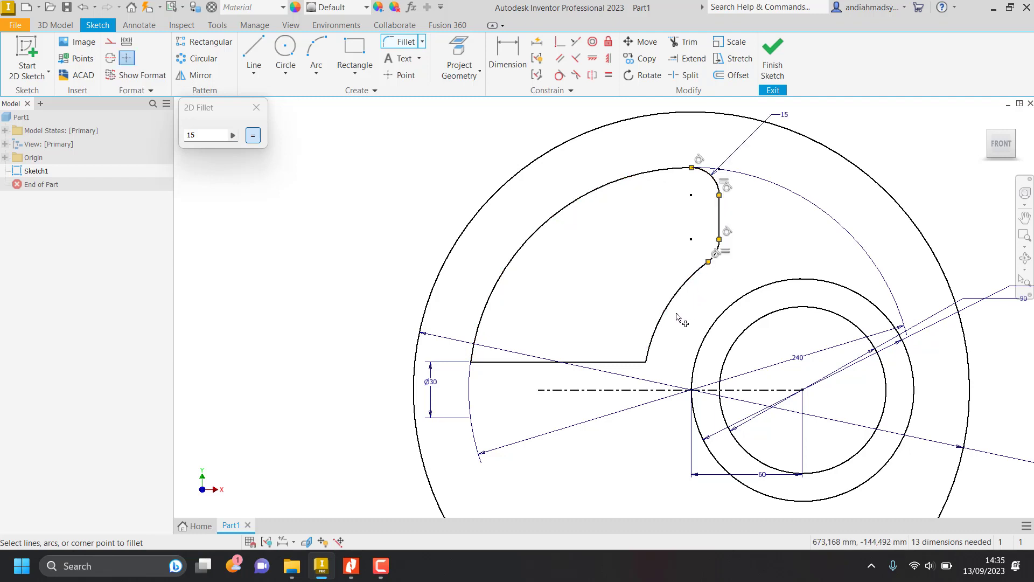
{"action": "left_click", "coordinate": [665, 321]}
{"action": "left_click", "coordinate": [620, 363]}
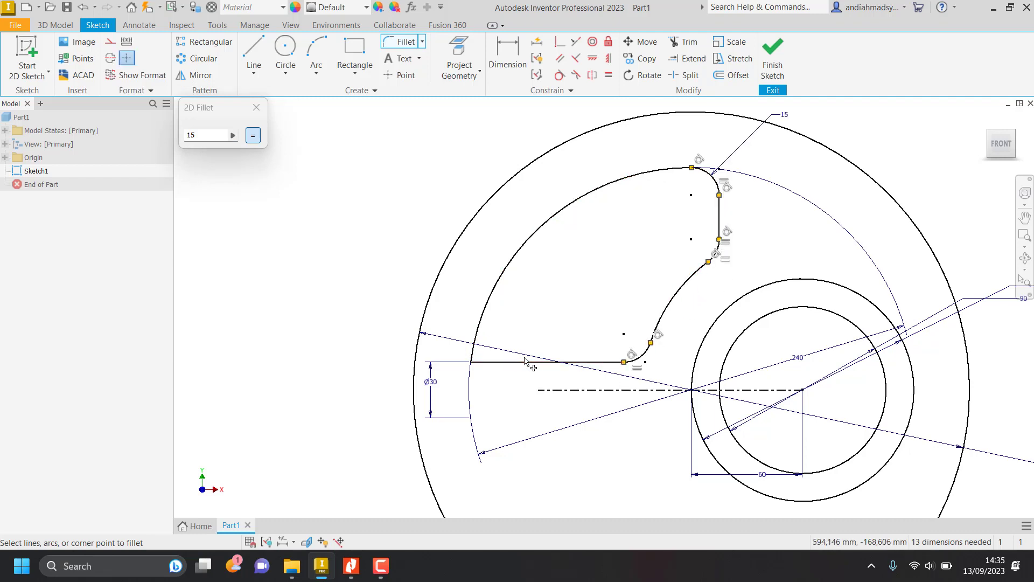
{"action": "left_click", "coordinate": [515, 362]}
{"action": "left_click", "coordinate": [475, 340]}
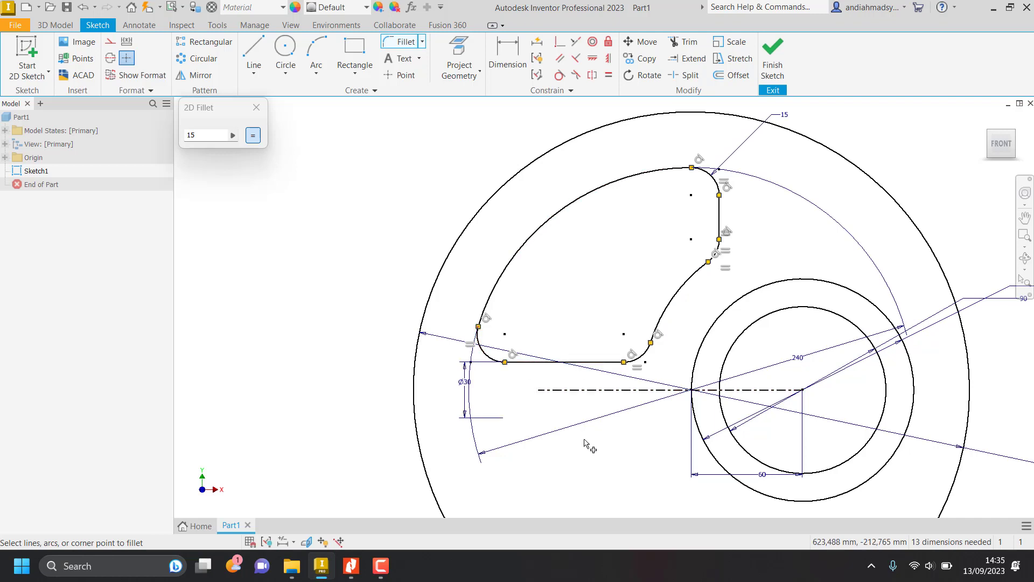
{"action": "key", "text": "Escape"}
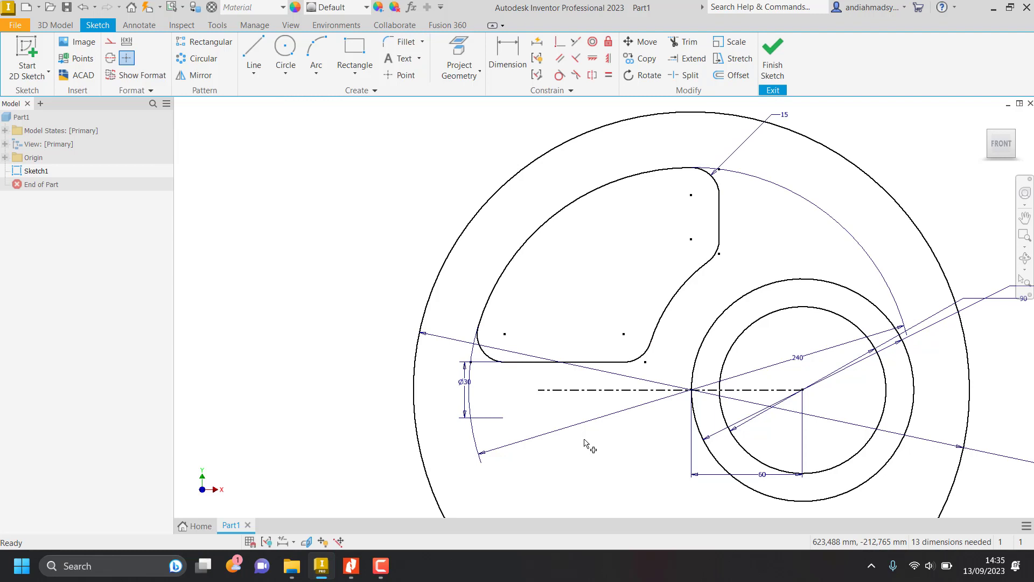
Mirror the upper cutout's complete filleted outline about the horizontal centerline to form the lower cutout.
{"action": "middle_click_drag", "start_coordinate": [587, 423], "coordinate": [597, 346]}
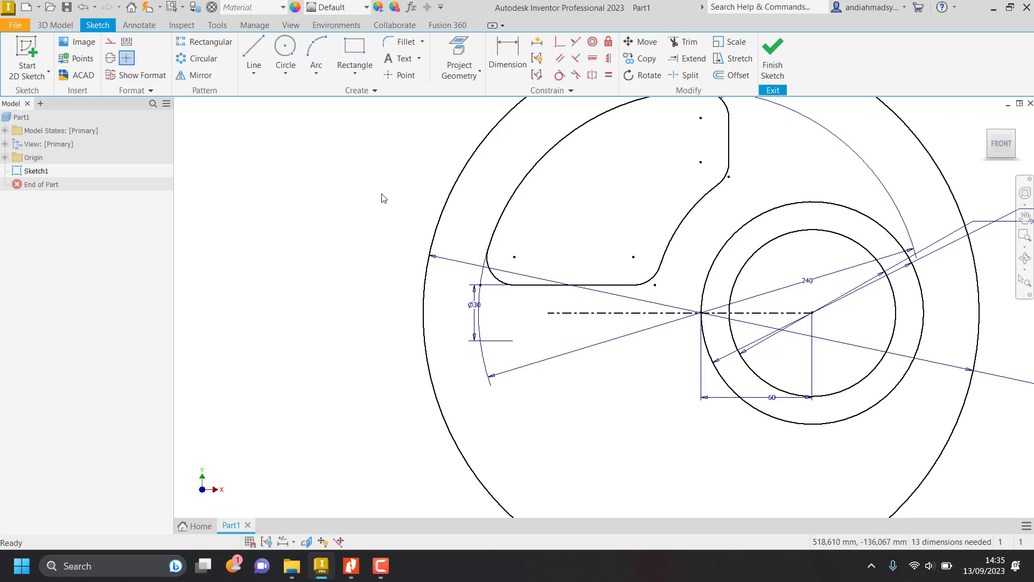
{"action": "left_click", "coordinate": [197, 78]}
{"action": "middle_click_drag", "start_coordinate": [647, 267], "coordinate": [599, 364]}
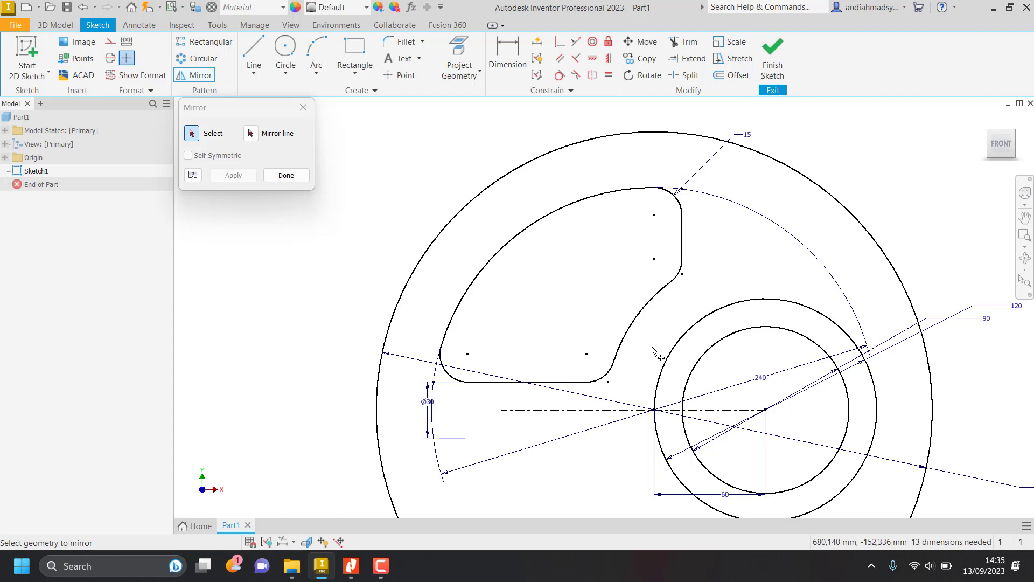
{"action": "left_click", "coordinate": [646, 310]}
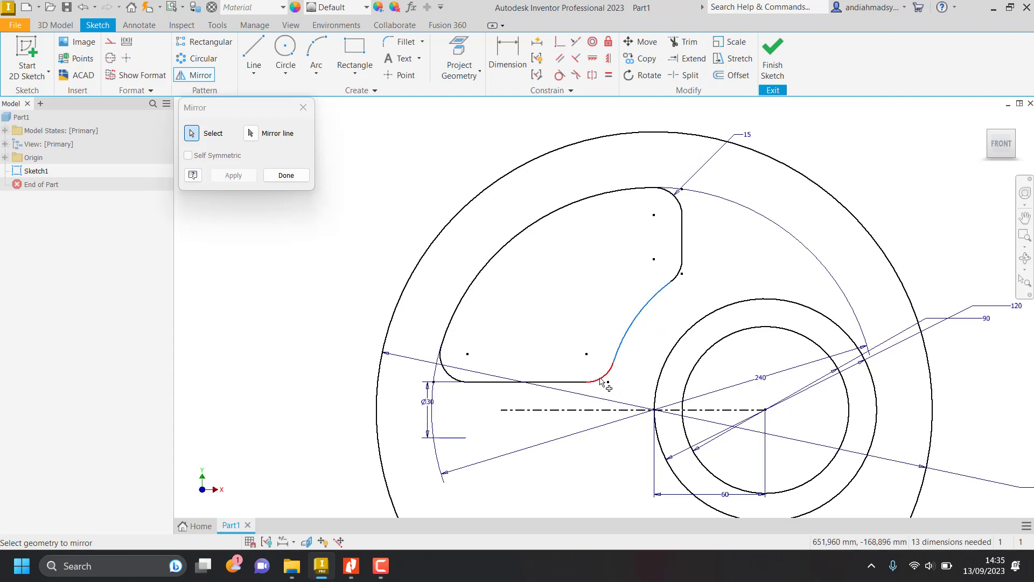
{"action": "left_click", "coordinate": [604, 376]}
{"action": "left_click", "coordinate": [534, 382]}
{"action": "left_click", "coordinate": [446, 368]}
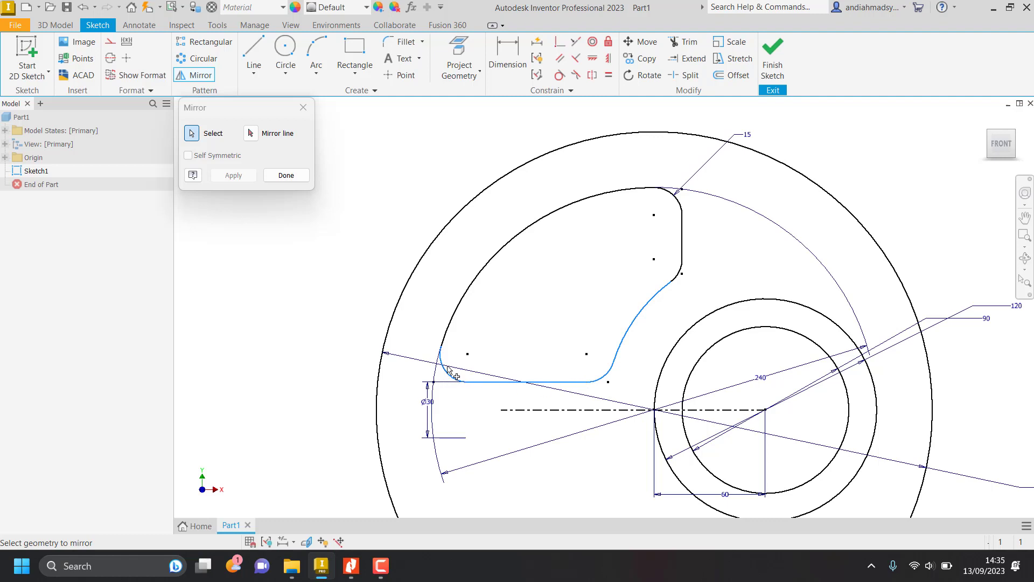
{"action": "left_click", "coordinate": [455, 324]}
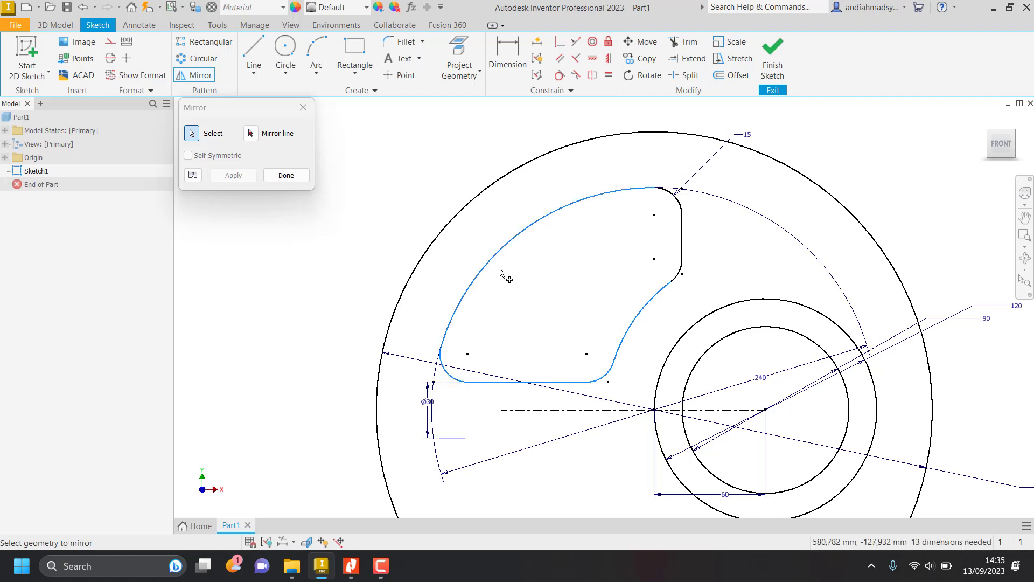
{"action": "left_click", "coordinate": [675, 197]}
{"action": "left_click", "coordinate": [682, 233]}
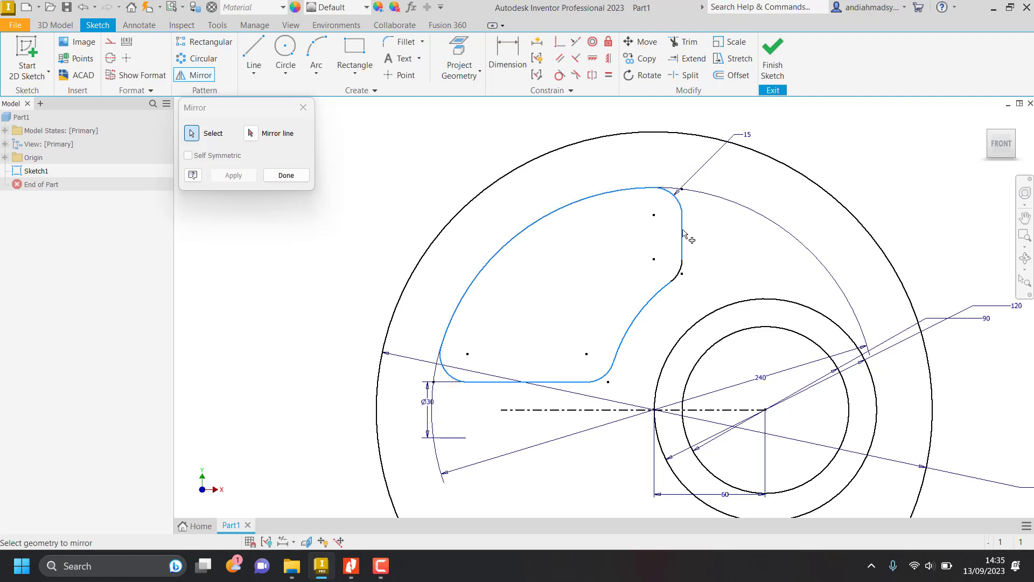
{"action": "left_click", "coordinate": [682, 274]}
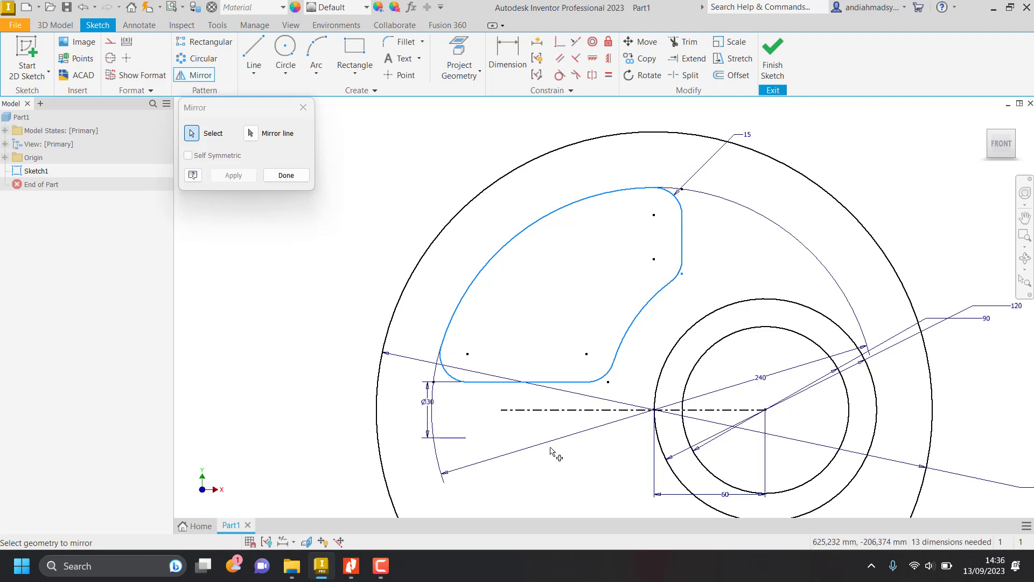
{"action": "left_click", "coordinate": [250, 134]}
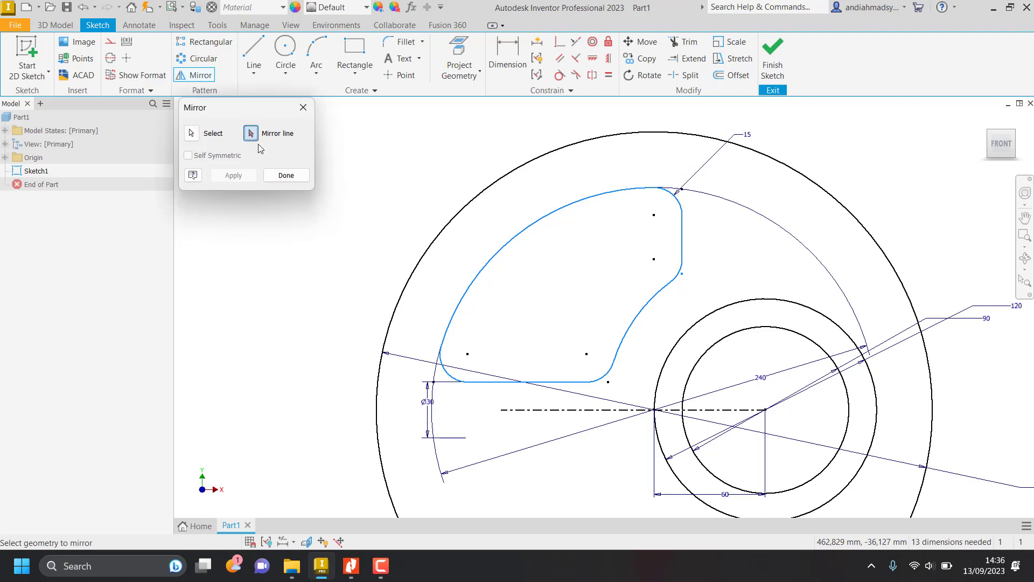
{"action": "left_click", "coordinate": [539, 410]}
{"action": "scroll", "coordinate": [565, 416], "scroll_direction": "up", "scroll_amount": 1}
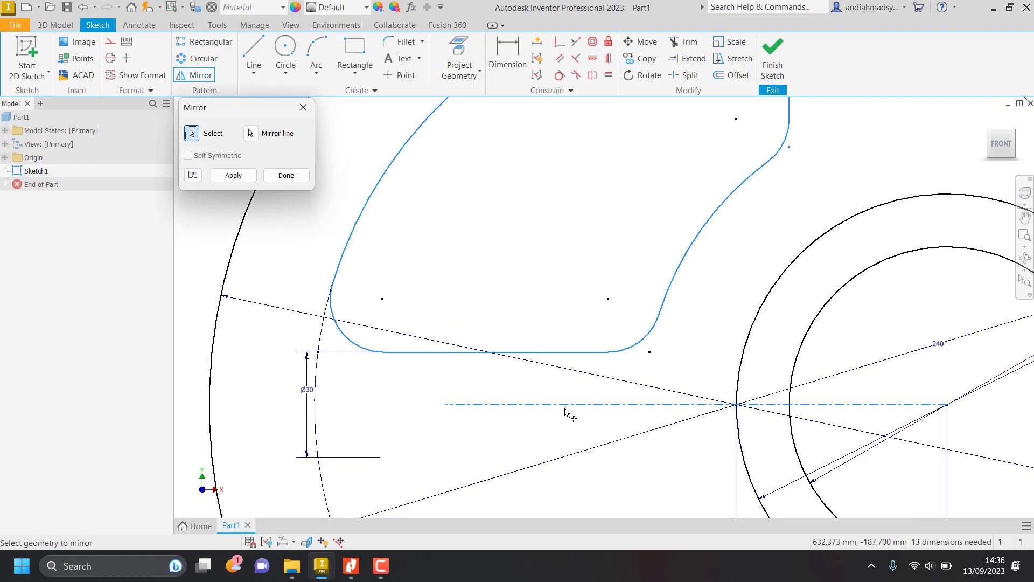
{"action": "scroll", "coordinate": [574, 421], "scroll_direction": "down", "scroll_amount": 3}
{"action": "scroll", "coordinate": [574, 420], "scroll_direction": "up", "scroll_amount": 3}
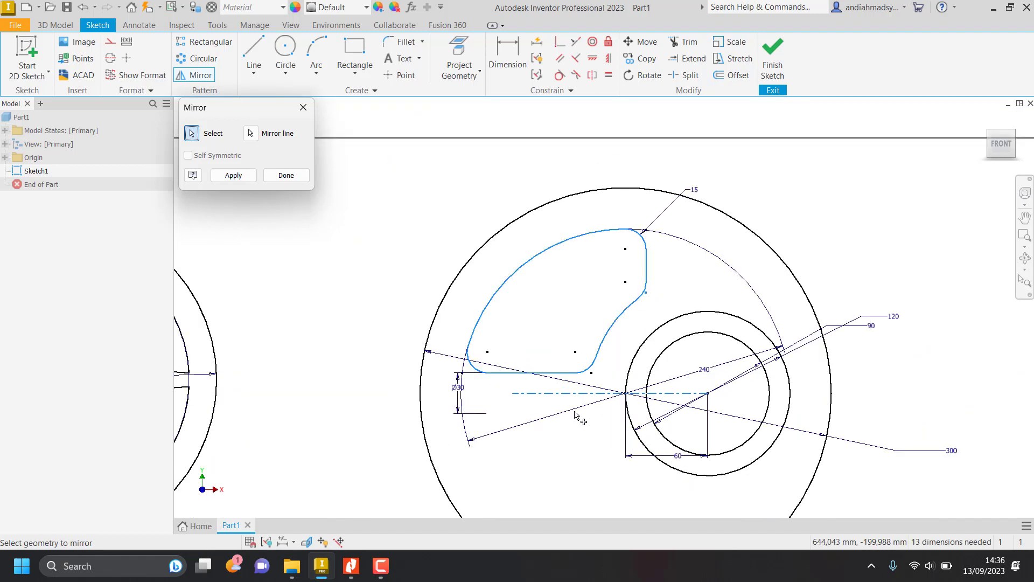
{"action": "left_click", "coordinate": [233, 175]}
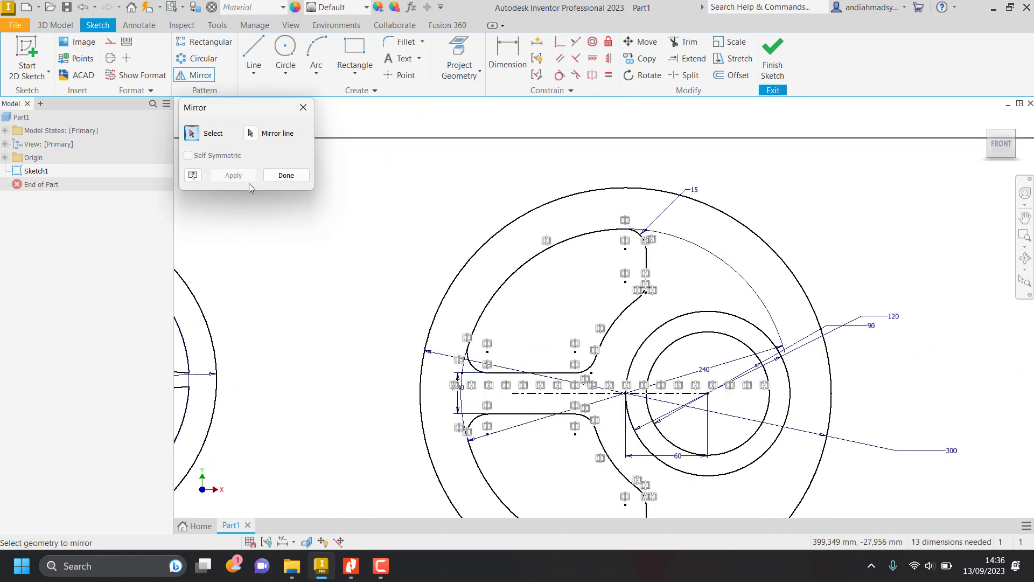
{"action": "left_click", "coordinate": [285, 176]}
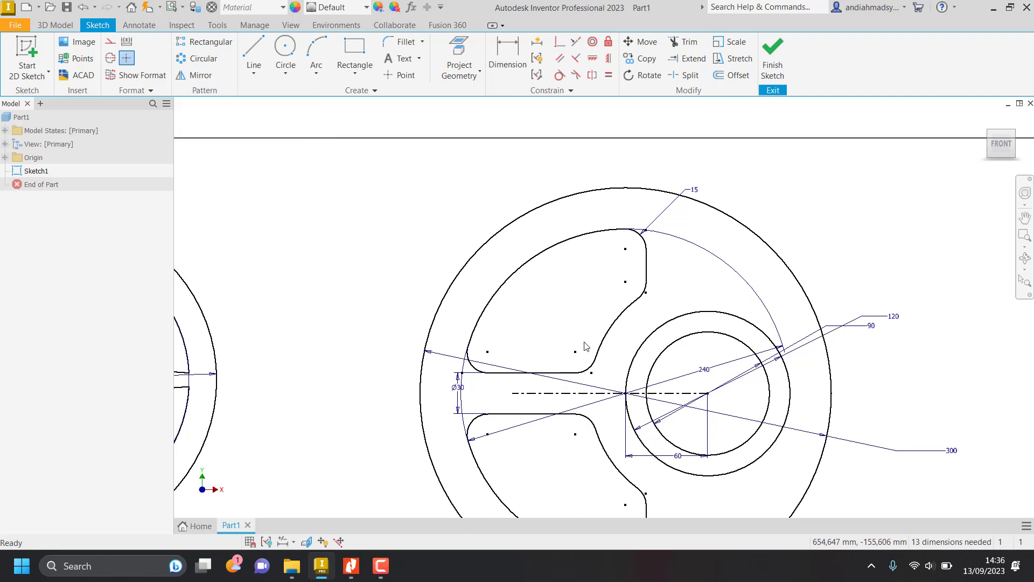
Review both wheels in the sketch and switch to the Nitro Pro job sheet to examine the dimensioned profiles below the wheels.
{"action": "mouse_move", "coordinate": [579, 397]}
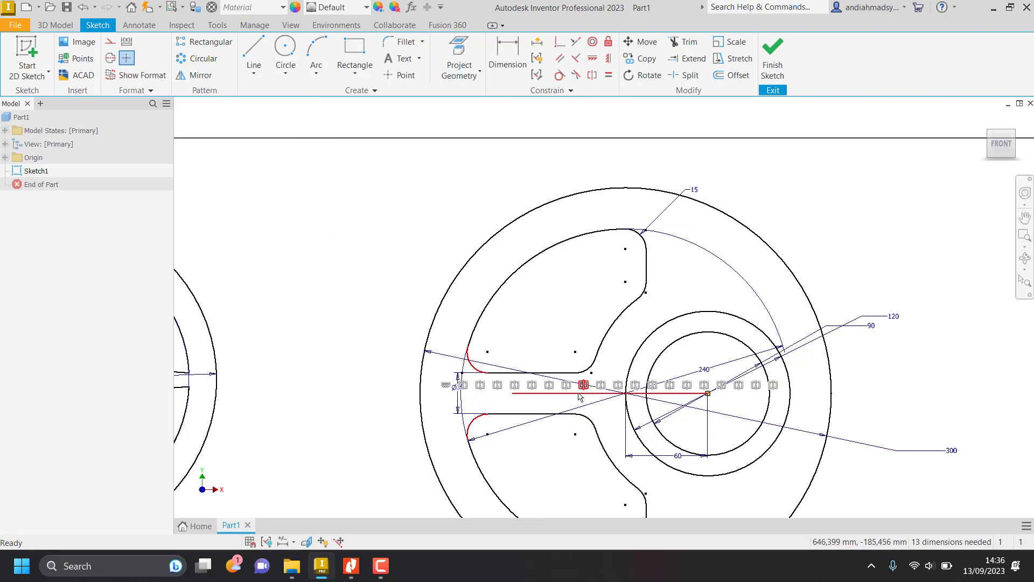
{"action": "scroll", "coordinate": [660, 457], "scroll_direction": "down", "scroll_amount": 3}
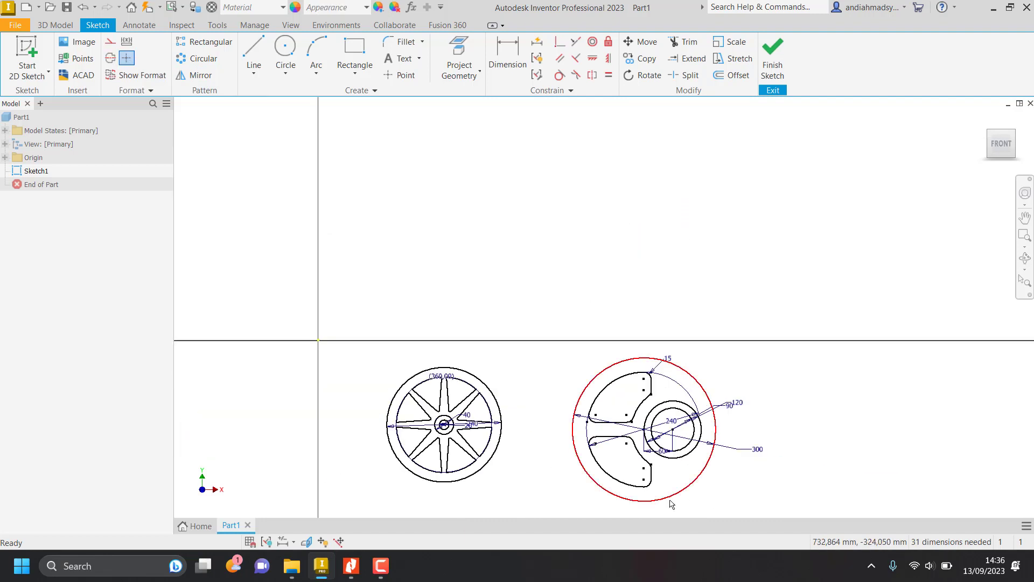
{"action": "middle_click_drag", "start_coordinate": [670, 500], "coordinate": [682, 412]}
{"action": "mouse_move", "coordinate": [508, 454]}
{"action": "middle_mouse_down"}
{"action": "mouse_move", "coordinate": [546, 368]}
{"action": "mouse_move", "coordinate": [423, 342]}
{"action": "middle_mouse_up"}
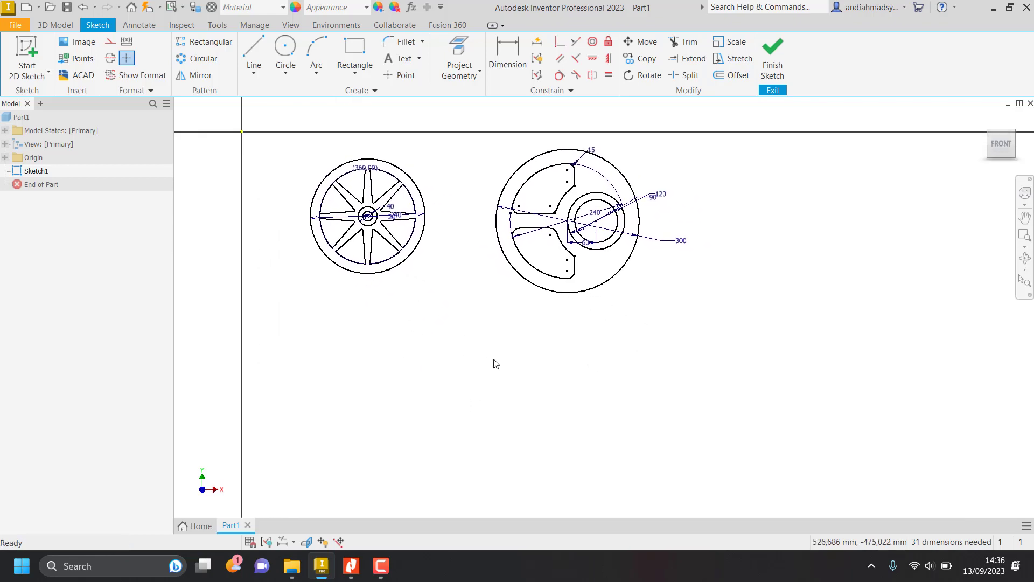
{"action": "key", "text": "alt+Tab"}
{"action": "scroll", "coordinate": [483, 418], "scroll_direction": "up", "scroll_amount": 1}
{"action": "scroll", "coordinate": [490, 418], "scroll_direction": "down", "scroll_amount": 2}
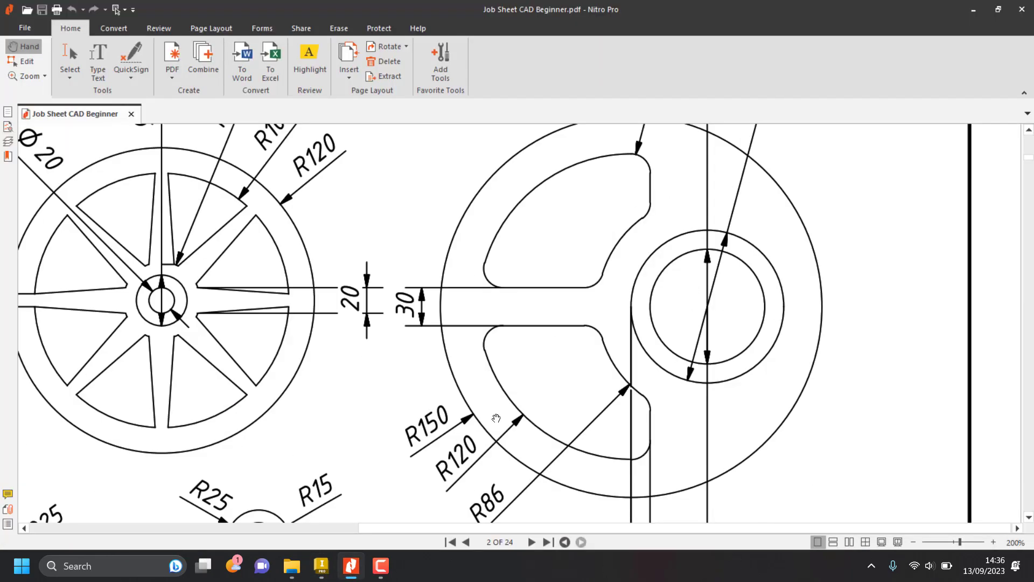
{"action": "scroll", "coordinate": [501, 418], "scroll_direction": "down", "scroll_amount": 7}
{"action": "mouse_move", "coordinate": [382, 388]}
{"action": "left_mouse_down"}
{"action": "mouse_move", "coordinate": [712, 401]}
{"action": "mouse_move", "coordinate": [855, 394]}
{"action": "left_mouse_up"}
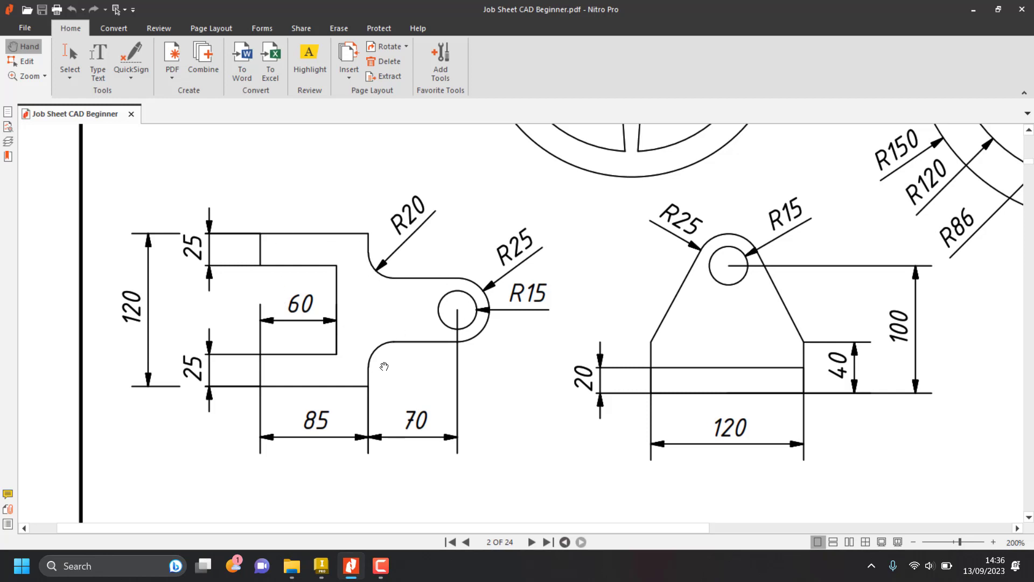
Switch to Inventor and draw the bracket's lower-left edge and left-opening slot below the wheels, with the slot about 108 mm deep and 64 mm high.
{"action": "key", "text": "alt+Tab"}
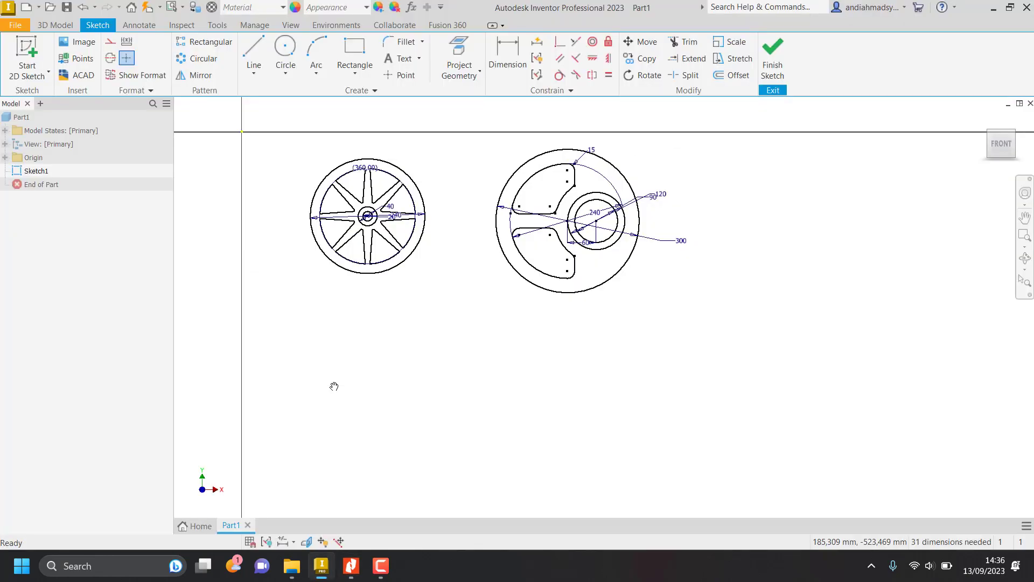
{"action": "left_click", "coordinate": [251, 54]}
{"action": "left_click", "coordinate": [320, 415]}
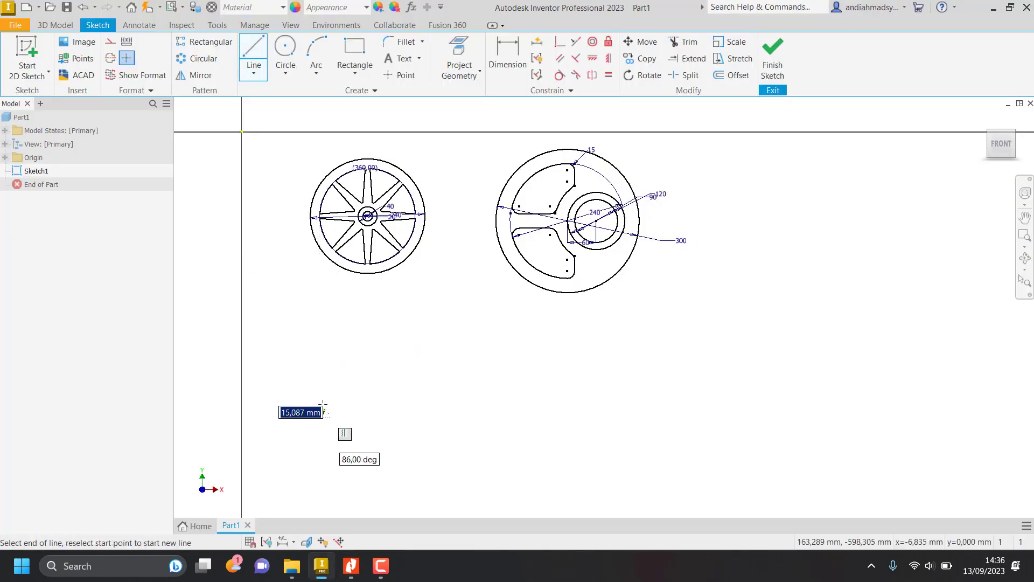
{"action": "scroll", "coordinate": [323, 411], "scroll_direction": "up", "scroll_amount": 3}
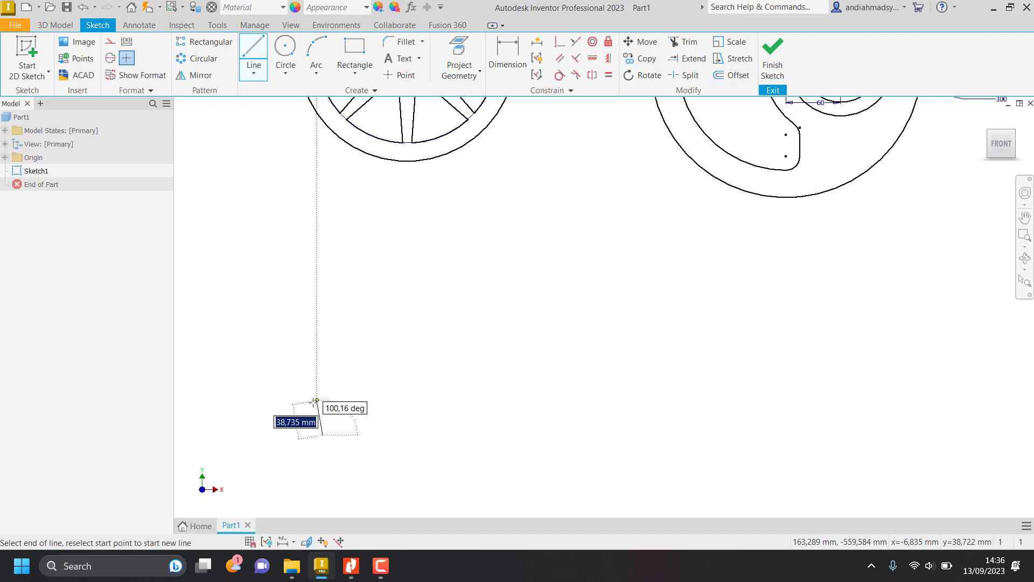
{"action": "scroll", "coordinate": [317, 402], "scroll_direction": "up", "scroll_amount": 3}
{"action": "left_click", "coordinate": [330, 403]}
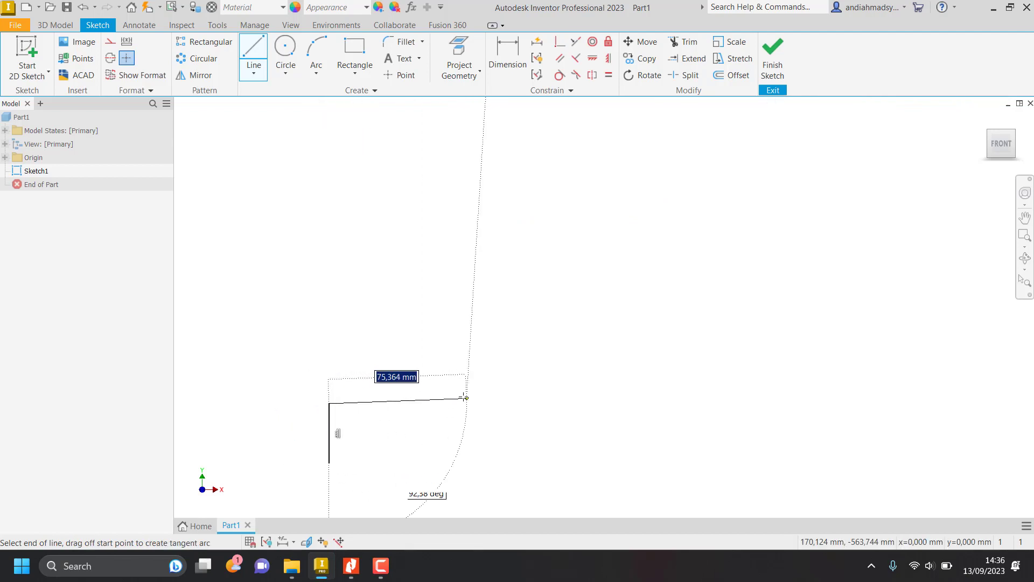
{"action": "left_click", "coordinate": [516, 403]}
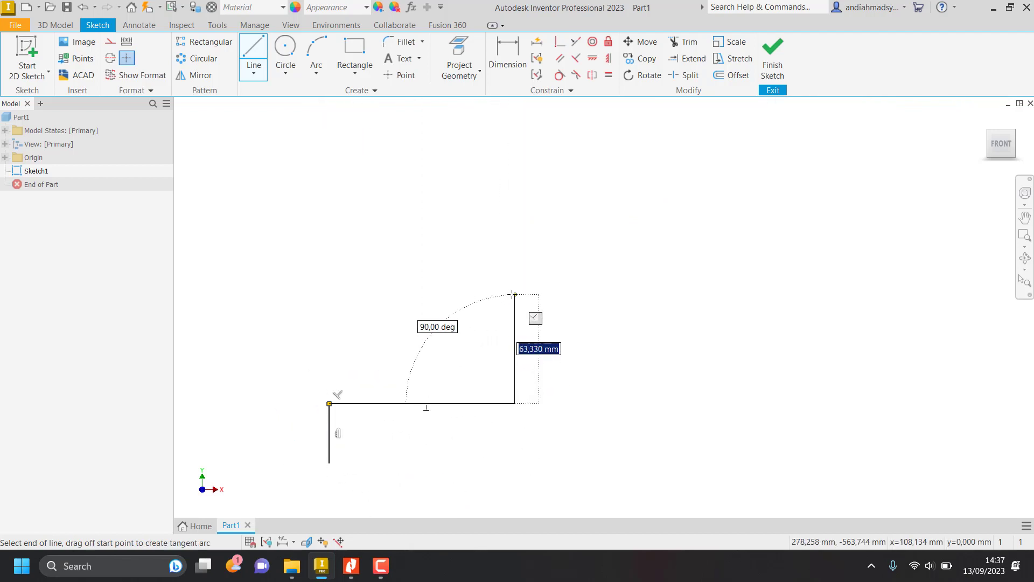
{"action": "left_click", "coordinate": [515, 294]}
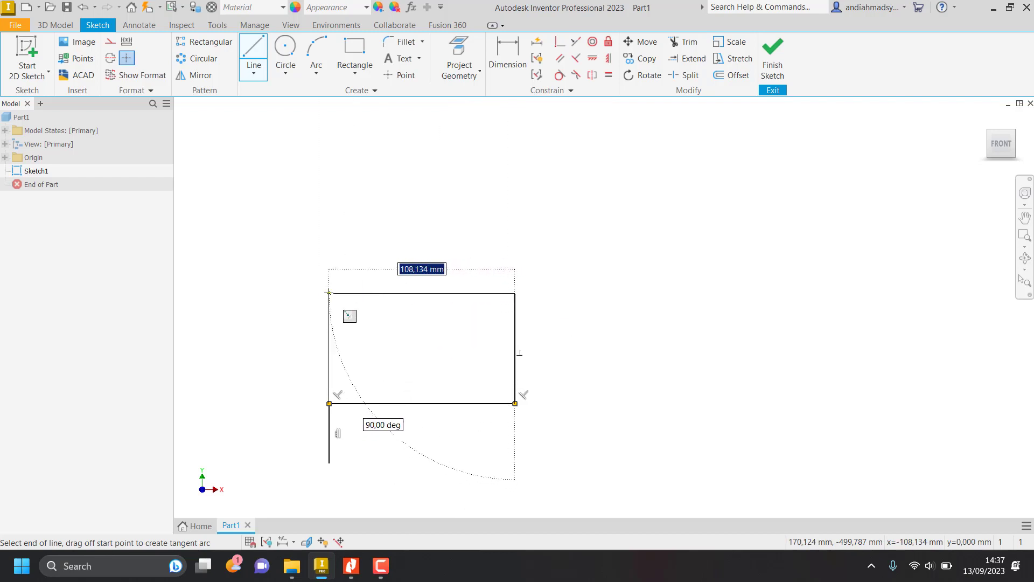
{"action": "left_click", "coordinate": [329, 294]}
{"action": "key", "text": "Escape"}
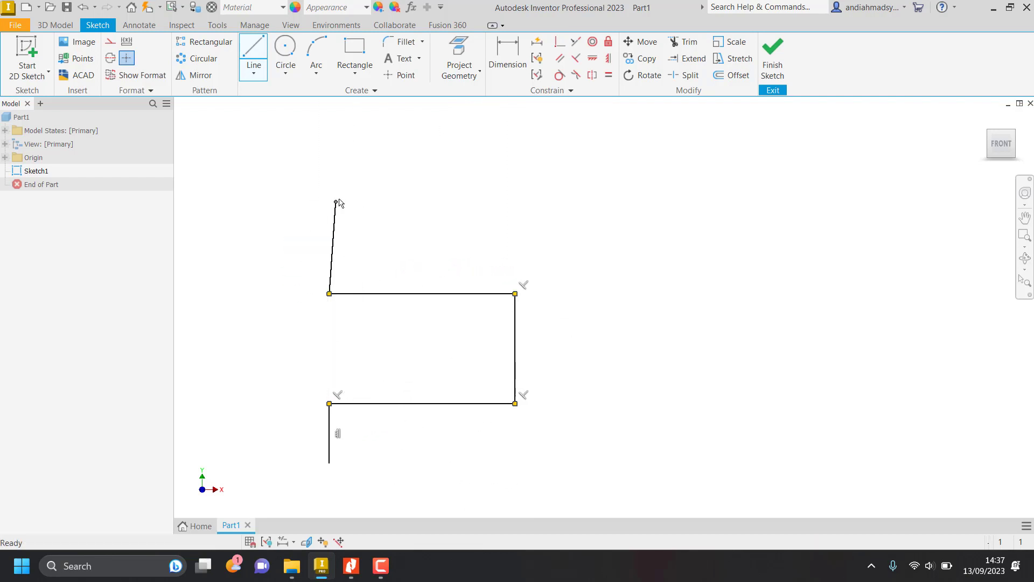
Continue the outline from the slot's upper edge with a left edge, a 224 mm top edge, a right drop and a 114 mm arm line.
{"action": "key", "text": "l"}
{"action": "left_click", "coordinate": [330, 293]}
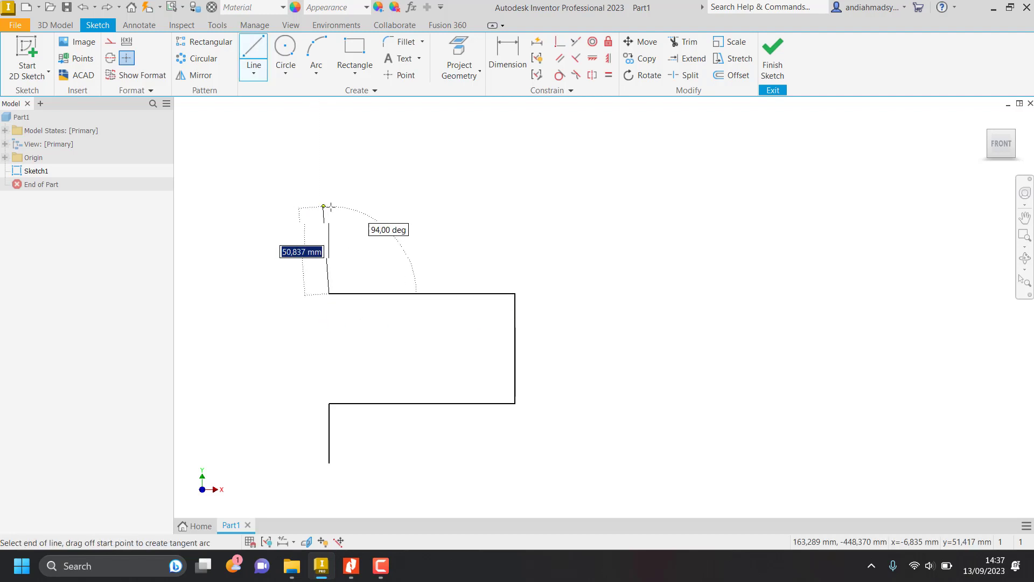
{"action": "left_click", "coordinate": [329, 206]}
{"action": "left_click", "coordinate": [706, 207]}
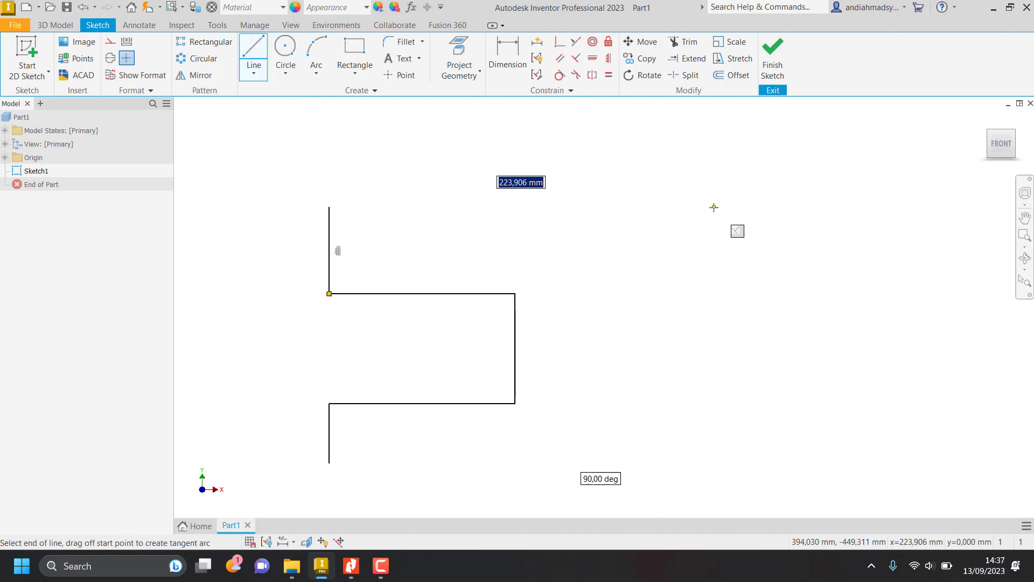
{"action": "scroll", "coordinate": [713, 208], "scroll_direction": "down", "scroll_amount": 5}
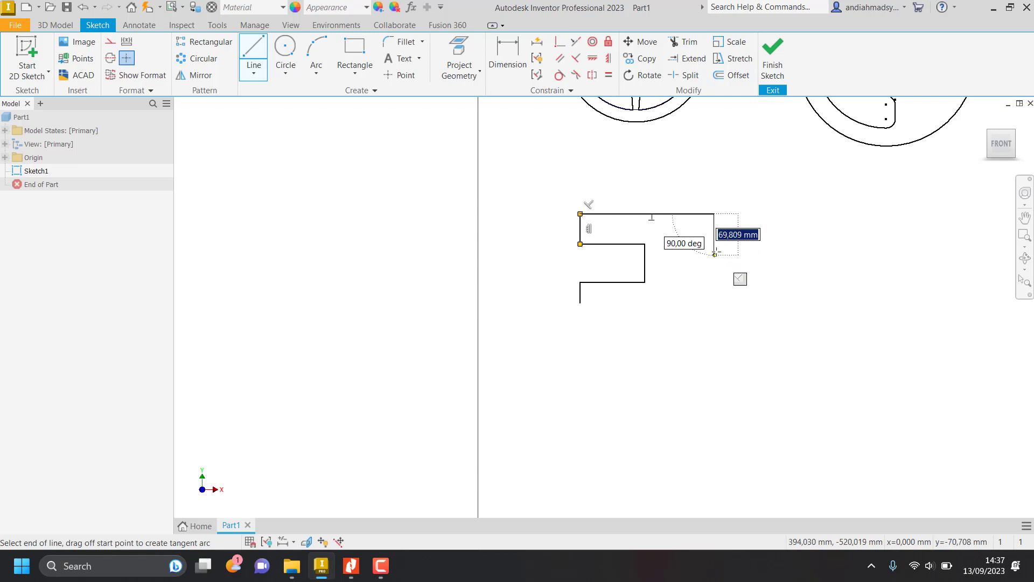
{"action": "left_click", "coordinate": [714, 244]}
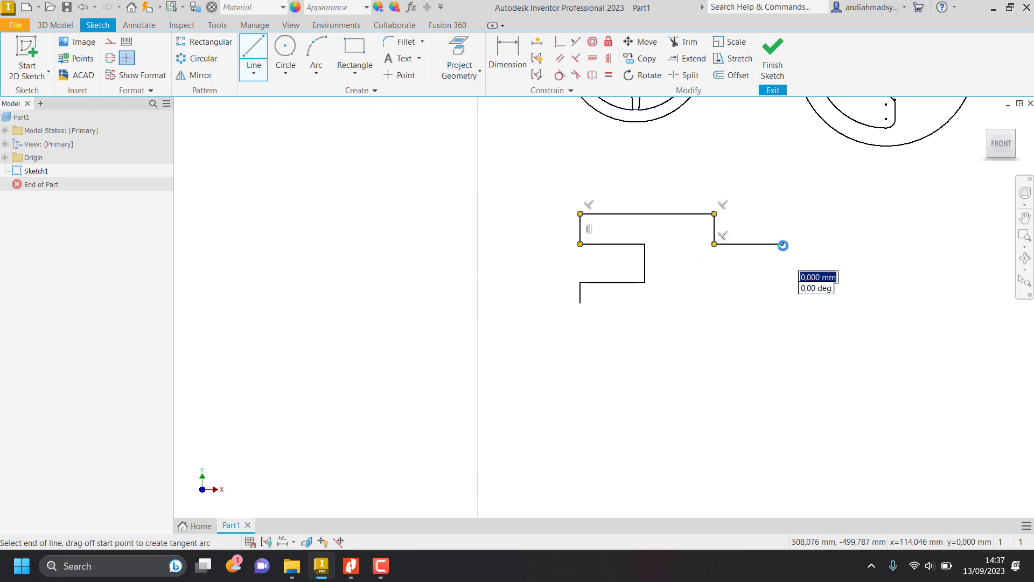
{"action": "key", "text": "alt+Tab"}
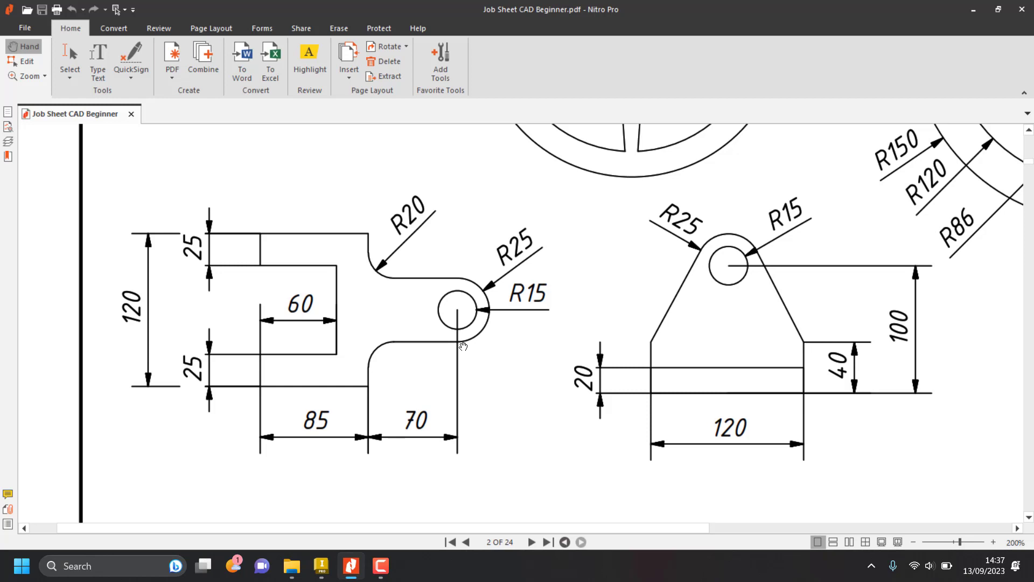
{"action": "key", "text": "alt+Tab"}
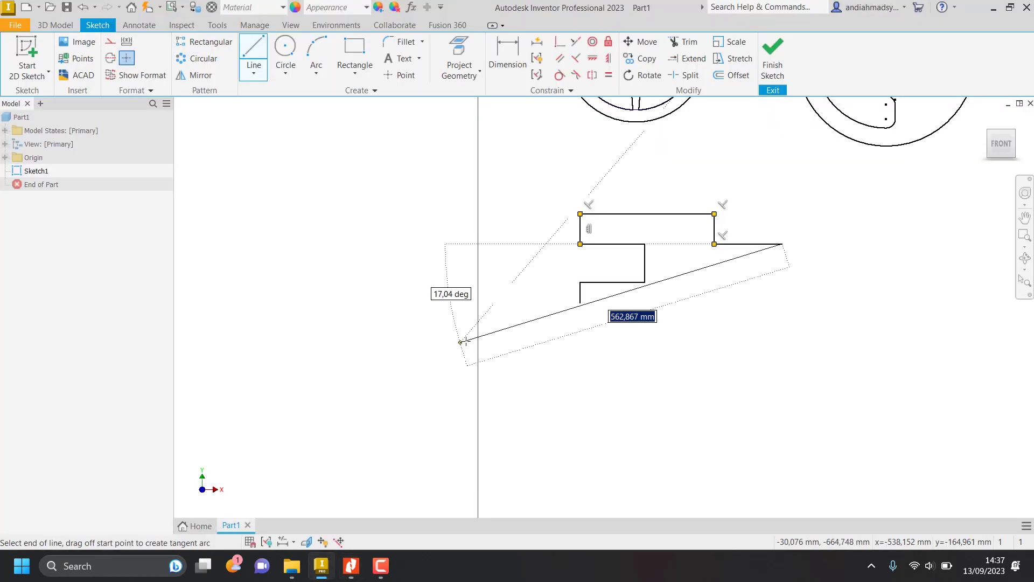
{"action": "key", "text": "Escape"}
Check the rounded end in the Nitro Pro job sheet, try a downward tangent semicircle from the arm line's free end, and undo it.
{"action": "scroll", "coordinate": [813, 249], "scroll_direction": "up", "scroll_amount": 3}
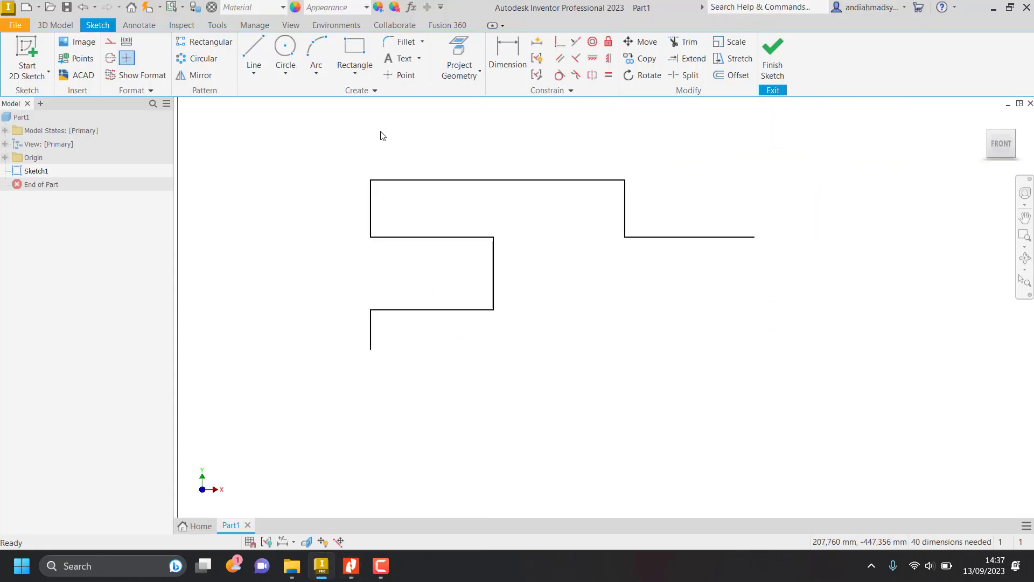
{"action": "left_click", "coordinate": [256, 47]}
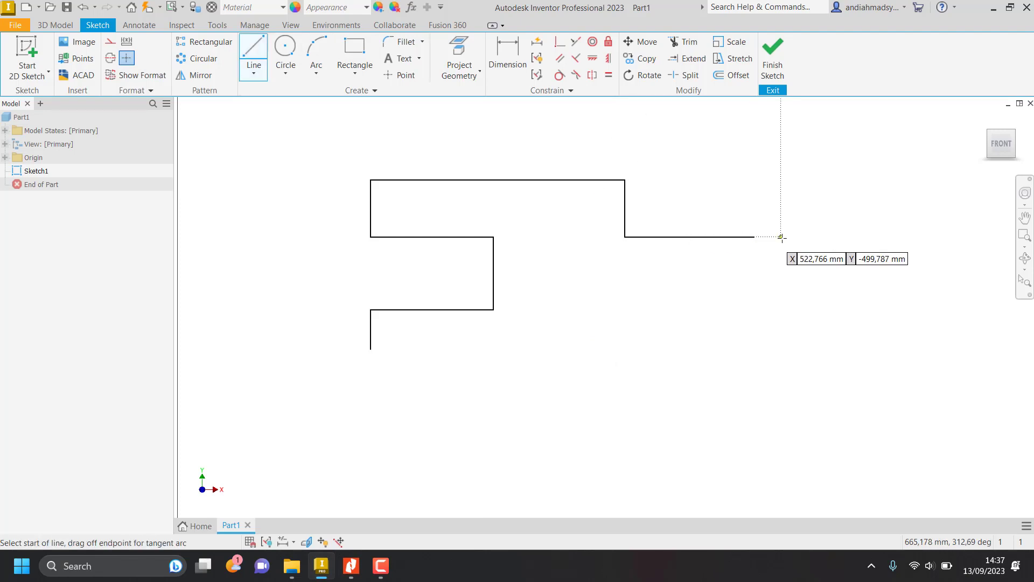
{"action": "scroll", "coordinate": [779, 235], "scroll_direction": "up", "scroll_amount": 2}
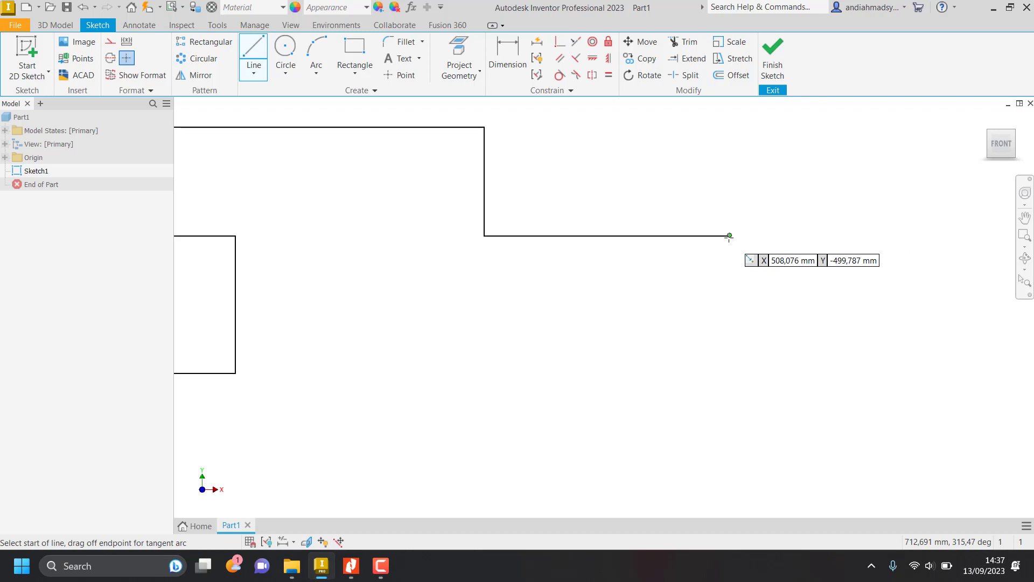
{"action": "key", "text": "alt+Tab"}
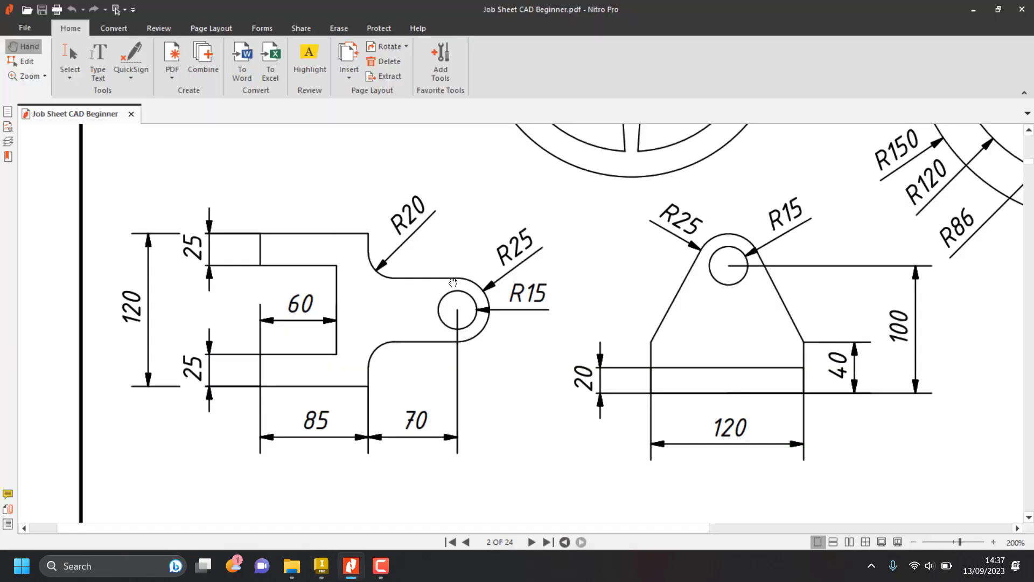
{"action": "key", "text": "alt+Tab"}
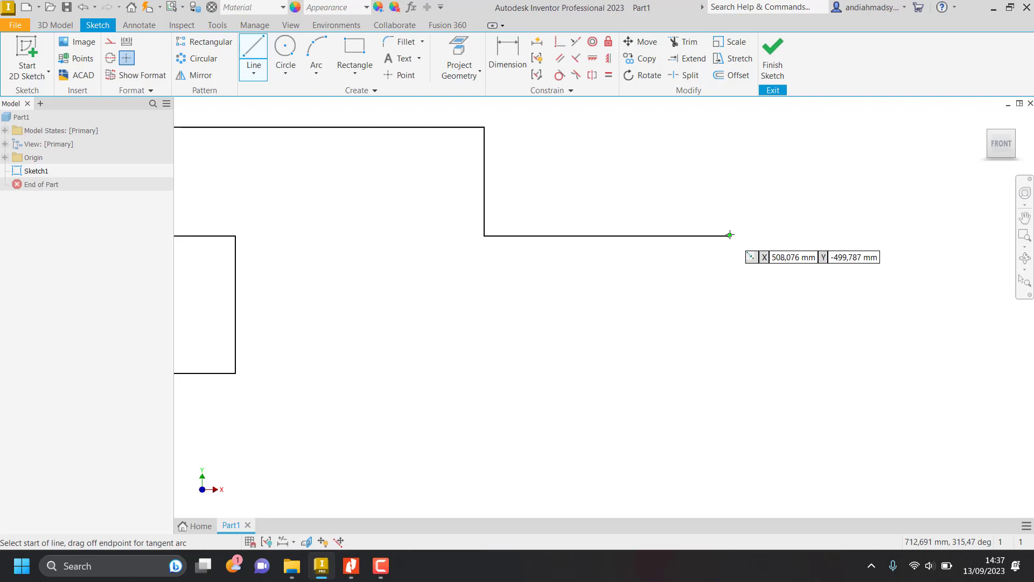
{"action": "left_click", "coordinate": [729, 235]}
{"action": "mouse_move", "coordinate": [729, 235]}
{"action": "left_mouse_down"}
{"action": "mouse_move", "coordinate": [863, 280]}
{"action": "mouse_move", "coordinate": [838, 406]}
{"action": "mouse_move", "coordinate": [729, 448]}
{"action": "left_mouse_up"}
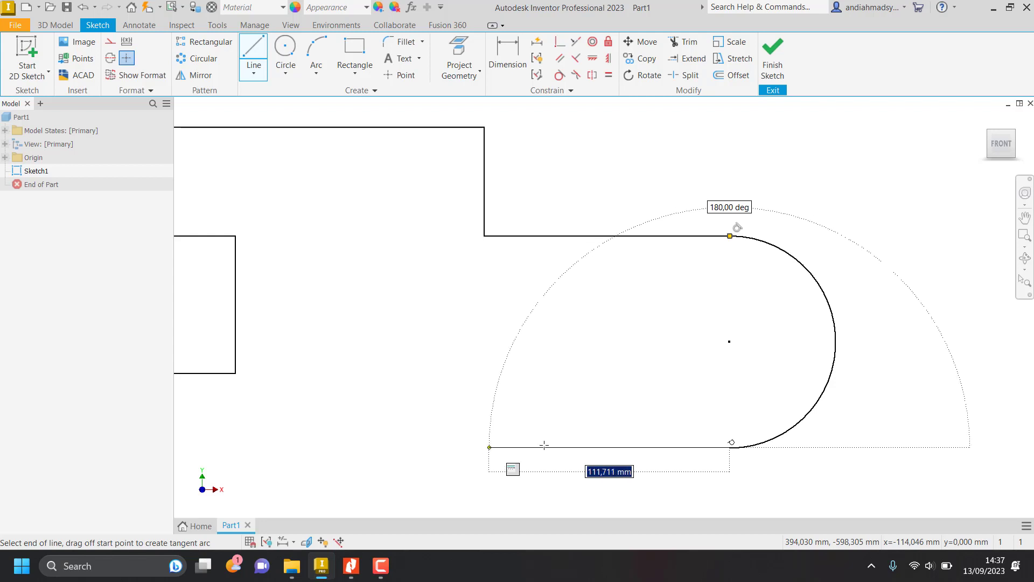
{"action": "key", "text": "Escape"}
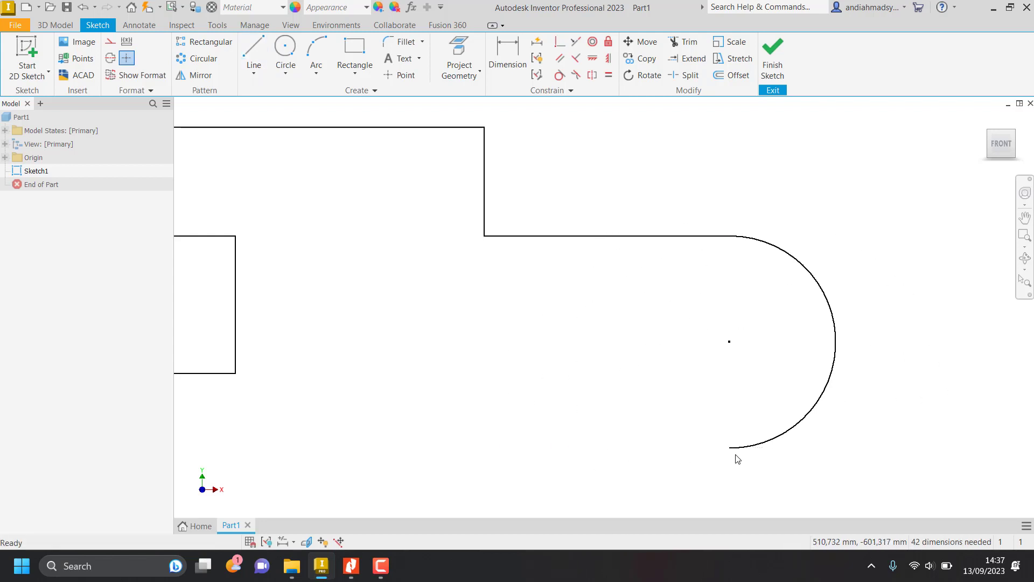
{"action": "key", "text": "ctrl+z"}
Draw a downward tangent semicircle from the arm line's end, a 114 mm lower arm line, a 22 mm drop and a bottom edge overshooting the left side.
{"action": "left_click", "coordinate": [254, 52]}
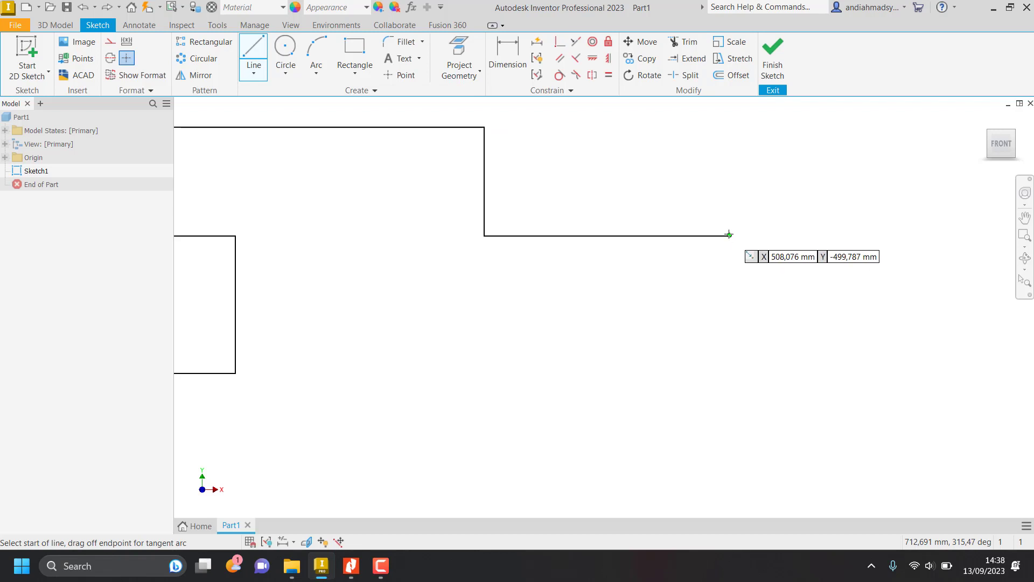
{"action": "left_click_drag", "start_coordinate": [729, 235], "coordinate": [728, 439]}
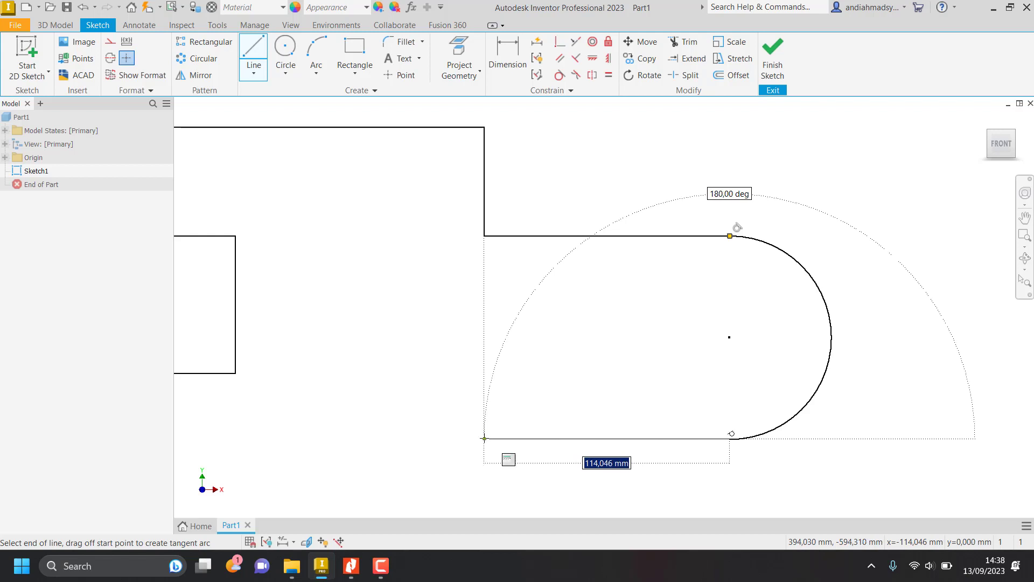
{"action": "left_click", "coordinate": [484, 438]}
{"action": "scroll", "coordinate": [484, 438], "scroll_direction": "down", "scroll_amount": 3}
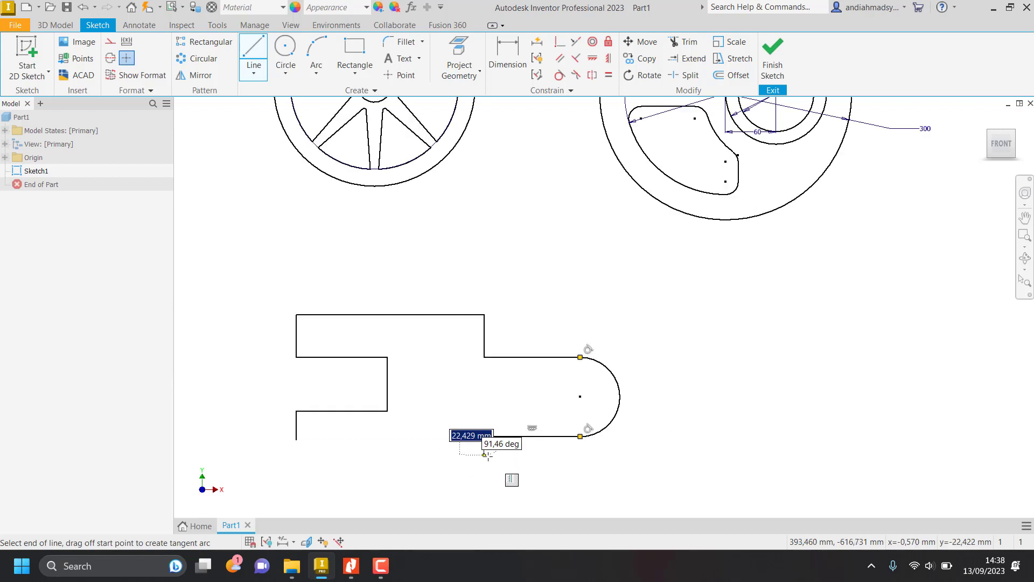
{"action": "left_click", "coordinate": [485, 455]}
{"action": "left_click", "coordinate": [281, 455]}
{"action": "key", "text": "Escape"}
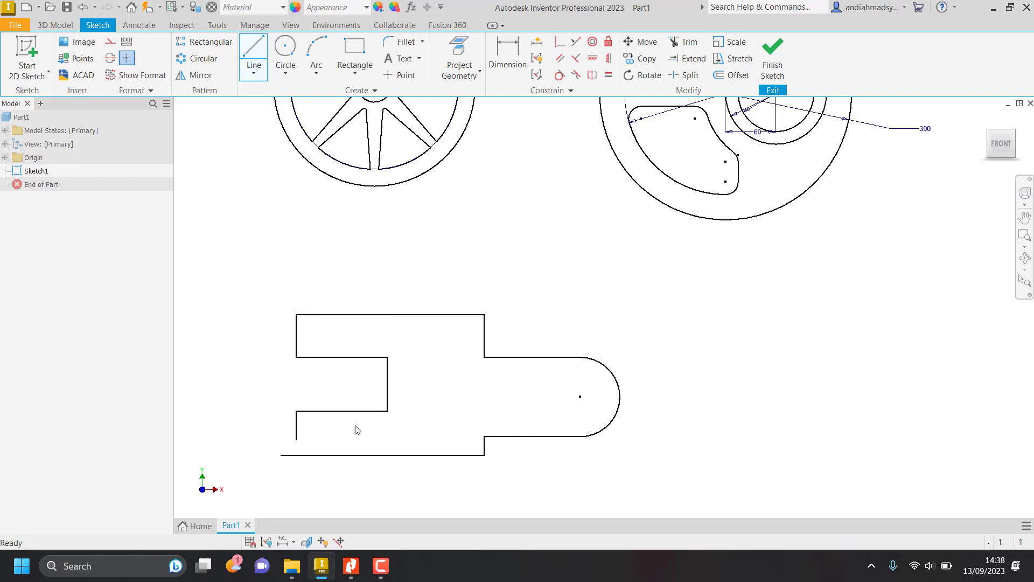
Extend the lower-left vertical line to the bottom edge and trim the bottom edge's overhang beyond it.
{"action": "left_click", "coordinate": [687, 59]}
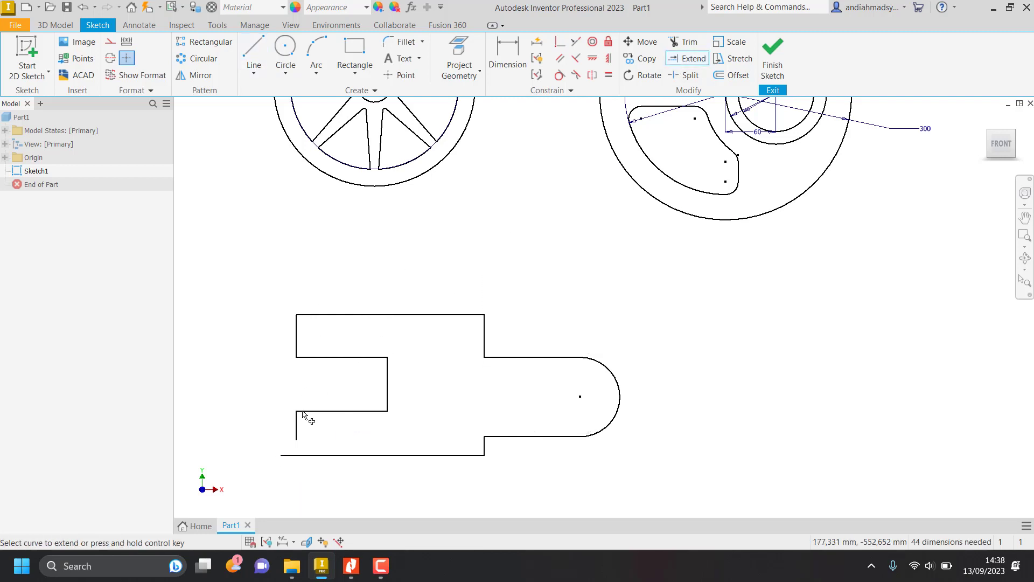
{"action": "left_click", "coordinate": [296, 432]}
{"action": "key", "text": "Escape"}
{"action": "key", "text": "x"}
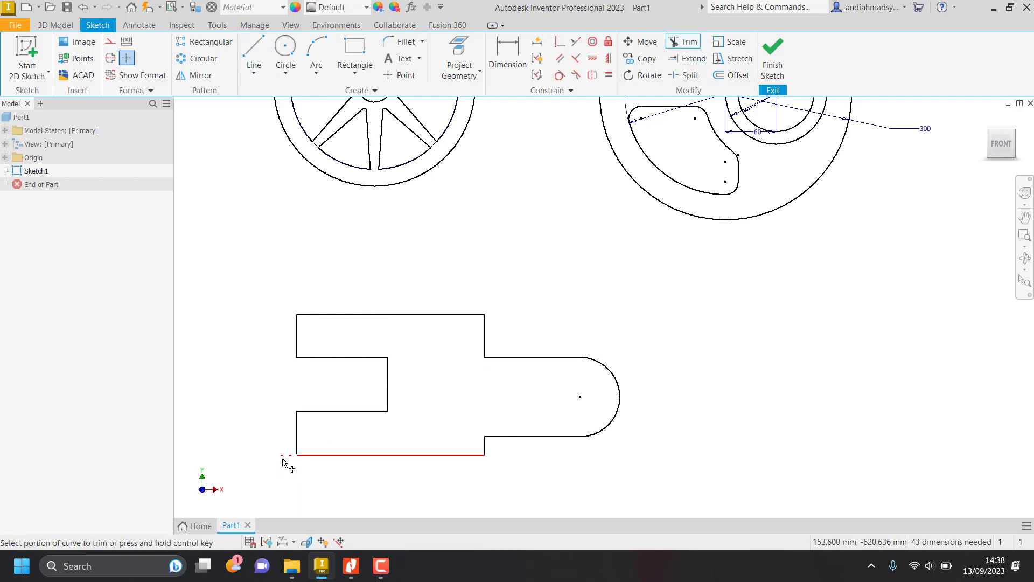
{"action": "left_click", "coordinate": [282, 457]}
{"action": "key", "text": "Escape"}
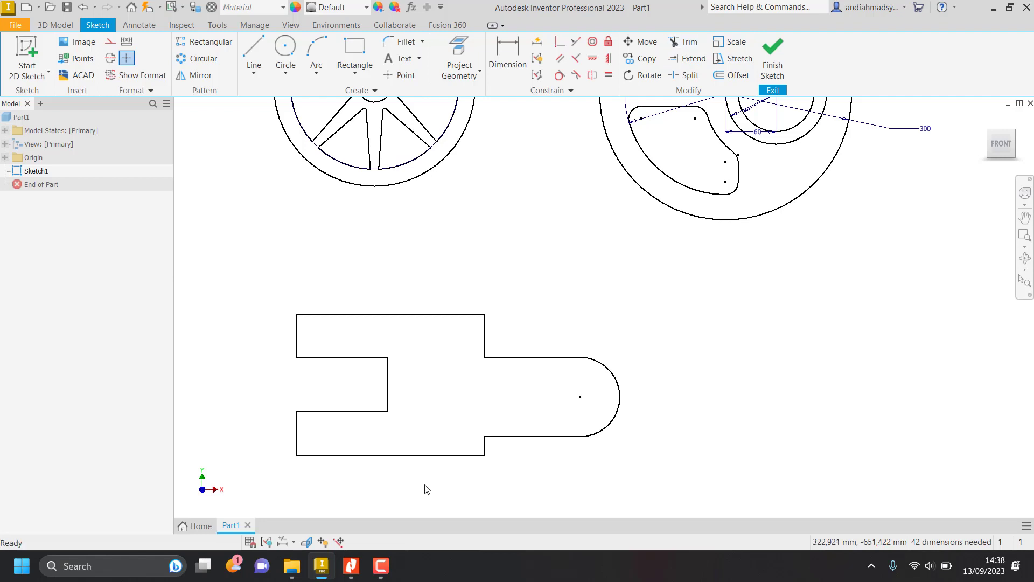
Check the bracket's symmetry in the Nitro Pro job sheet, align the end arc's center horizontally with the slot's vertical line midpoint, and return to the sheet.
{"action": "key", "text": "alt+Tab"}
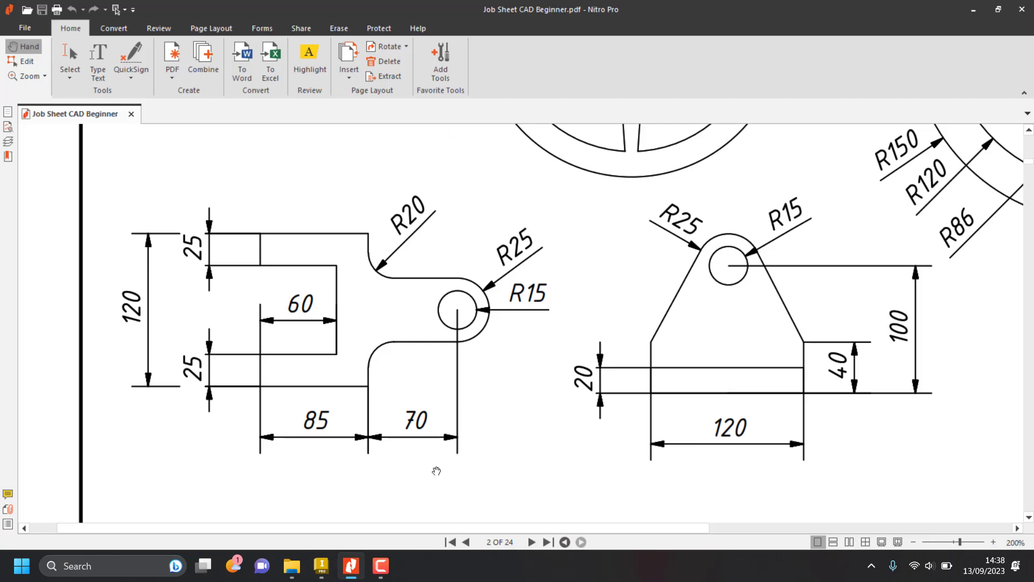
{"action": "key", "text": "alt+Tab"}
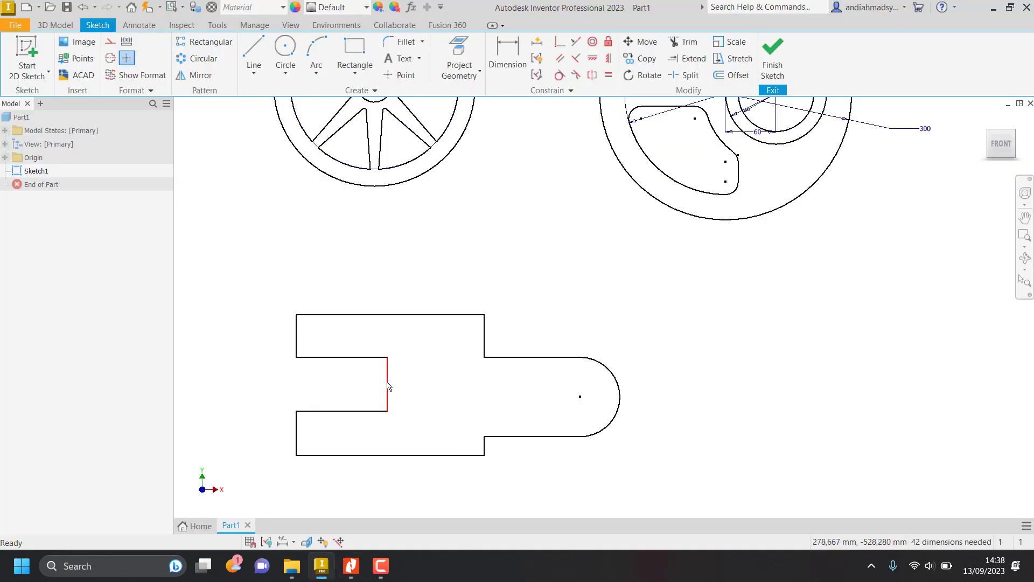
{"action": "key", "text": "alt+Tab"}
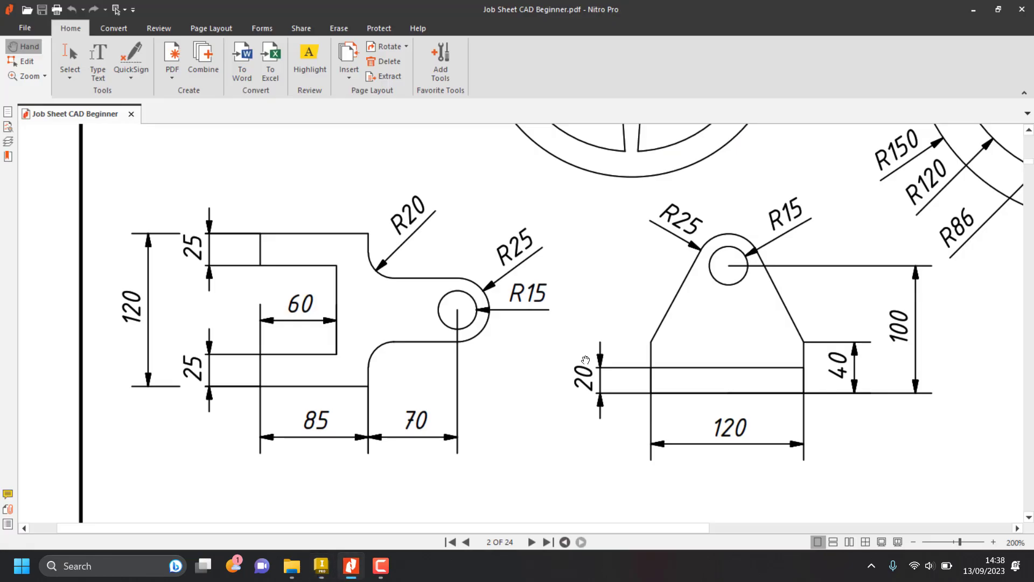
{"action": "key", "text": "alt+Tab"}
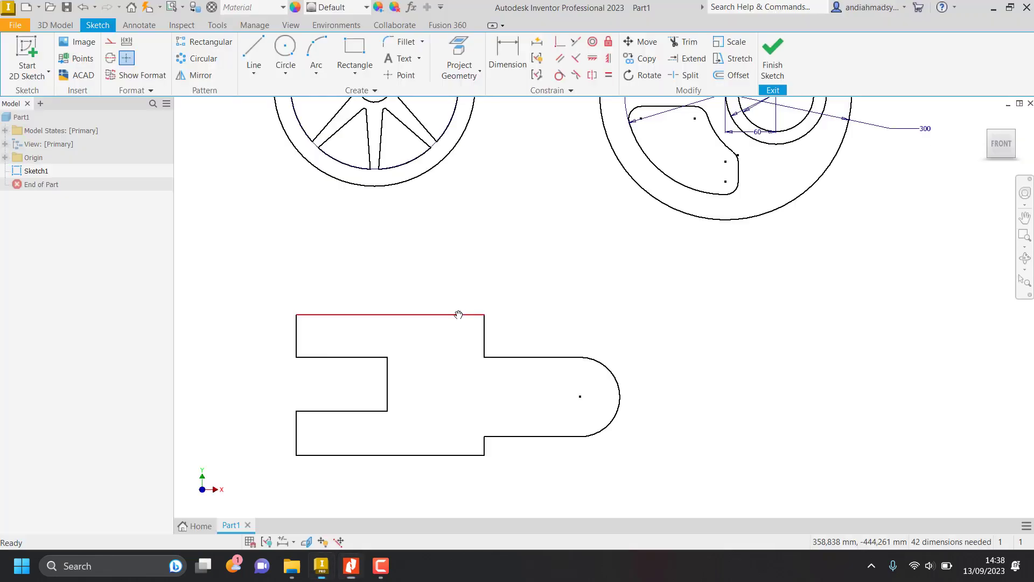
{"action": "left_click", "coordinate": [593, 60]}
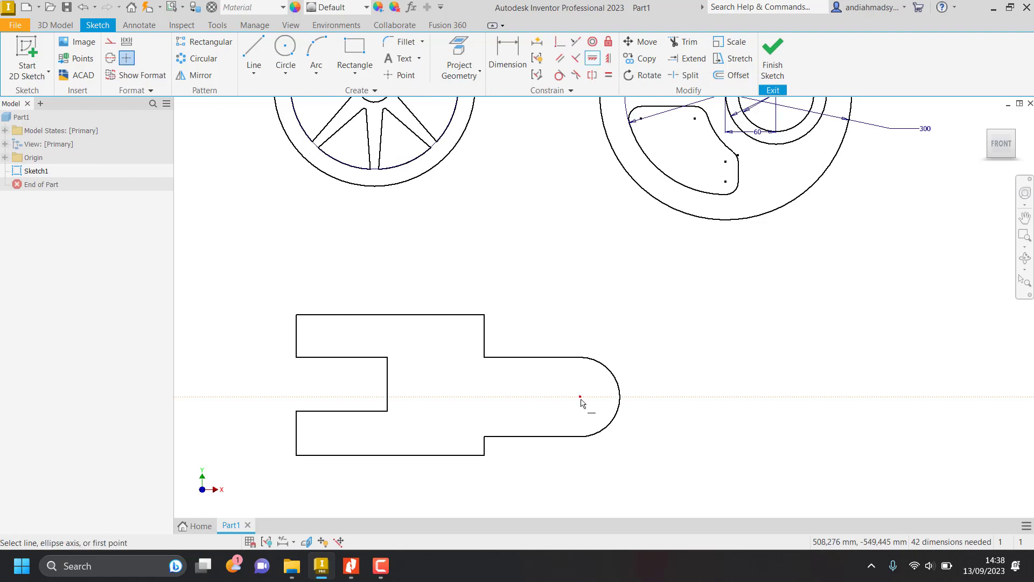
{"action": "left_click", "coordinate": [580, 398]}
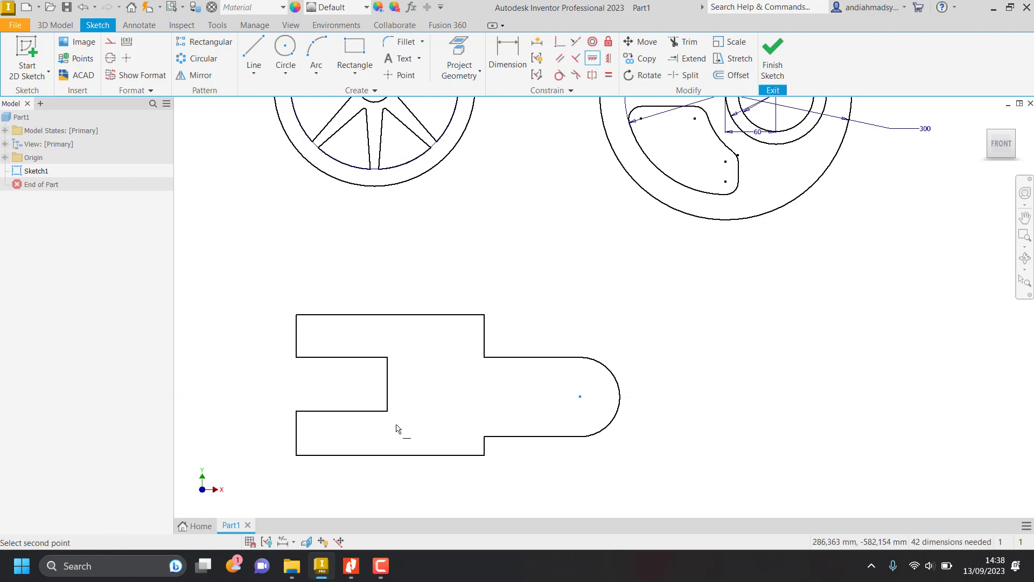
{"action": "left_click", "coordinate": [387, 384]}
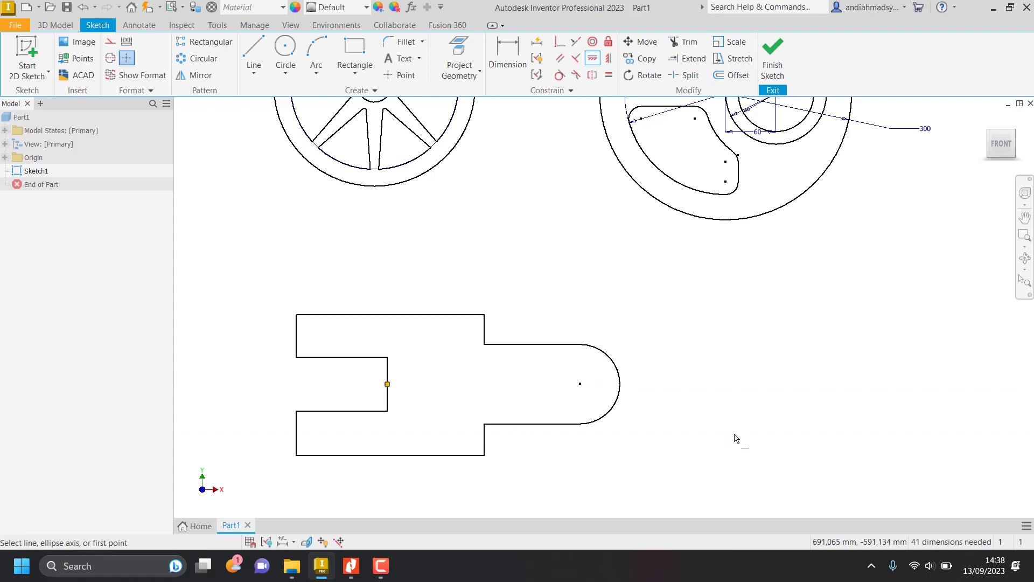
{"action": "key", "text": "Escape"}
{"action": "key", "text": "alt+Tab"}
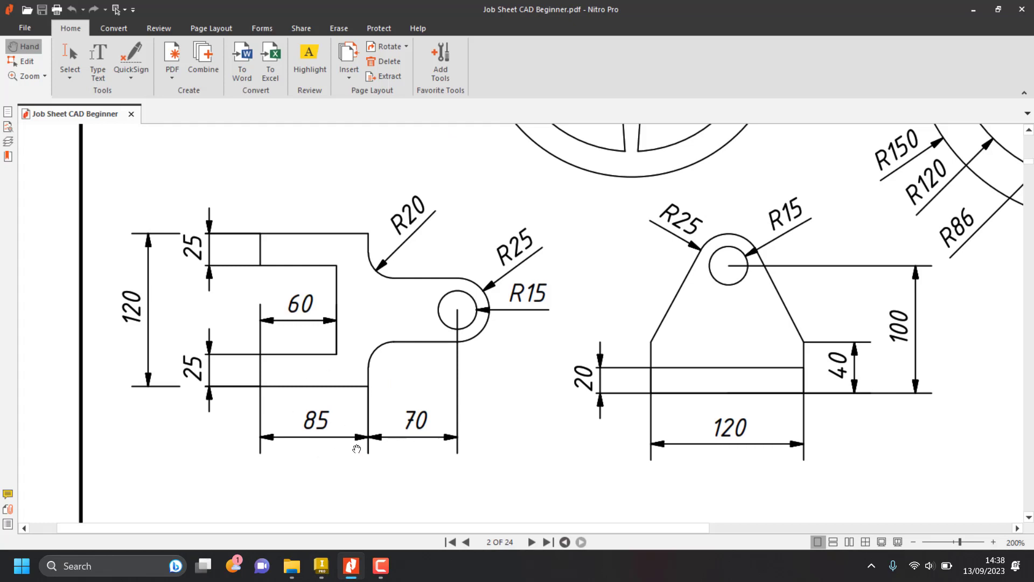
Switch back to Inventor and dimension the forked bracket's bottom edge at 85 mm.
{"action": "key", "text": "alt+Tab"}
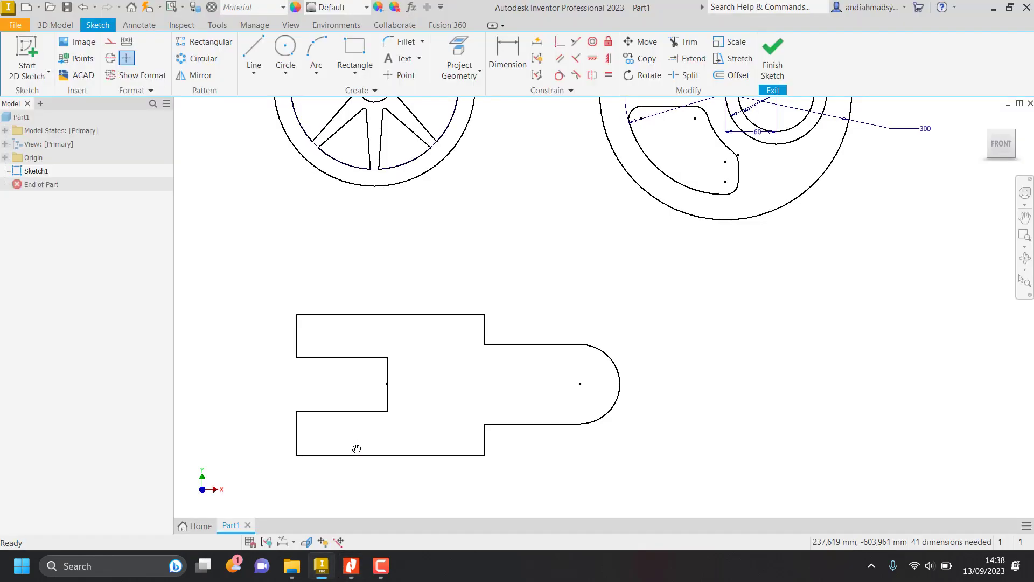
{"action": "left_click", "coordinate": [507, 54]}
{"action": "left_click", "coordinate": [418, 455]}
{"action": "left_click", "coordinate": [422, 484]}
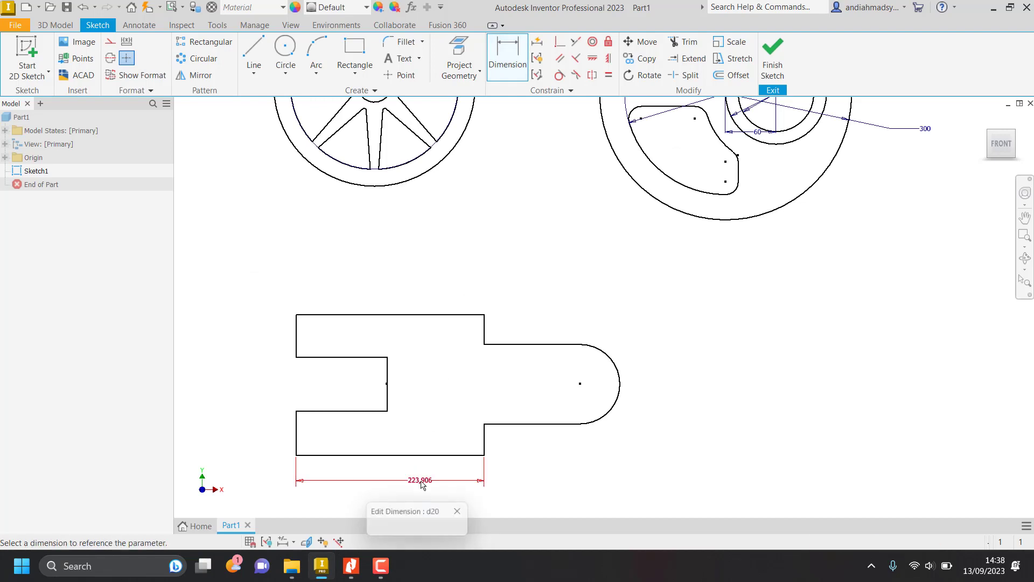
{"action": "type", "text": "85"}
{"action": "key", "text": "Return"}
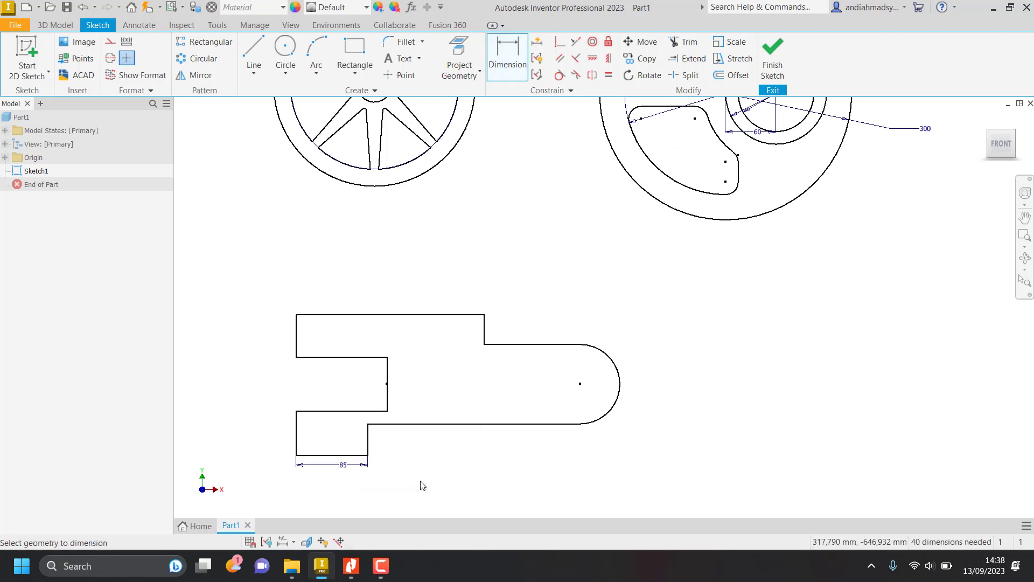
Check the Nitro Pro job sheet and dimension the left end edges of the bracket's lower and upper prongs at 25 mm each.
{"action": "key", "text": "alt+Tab"}
{"action": "key", "text": "alt+Tab"}
{"action": "left_click", "coordinate": [296, 434]}
{"action": "left_click", "coordinate": [281, 439]}
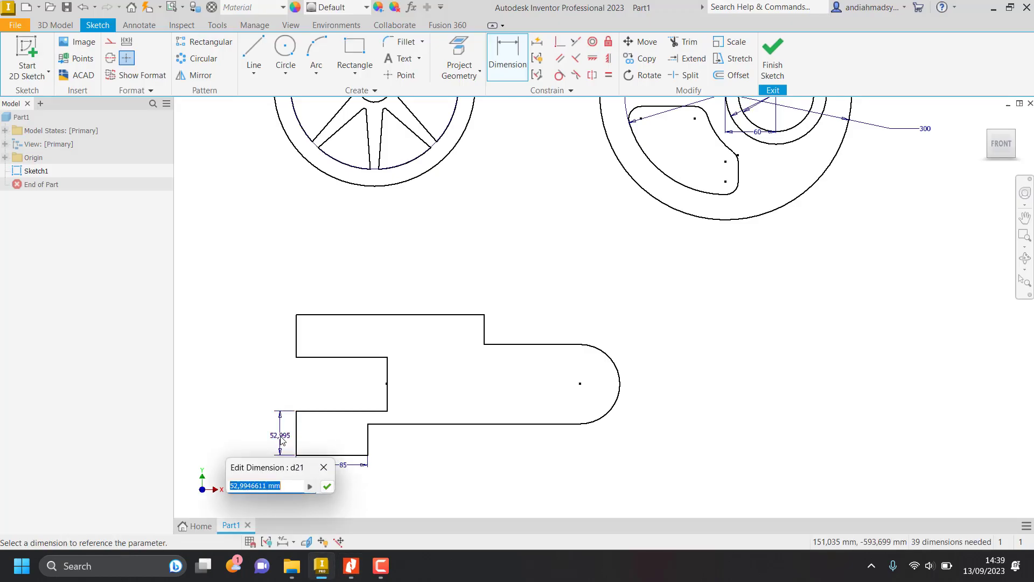
{"action": "type", "text": "25"}
{"action": "key", "text": "Return"}
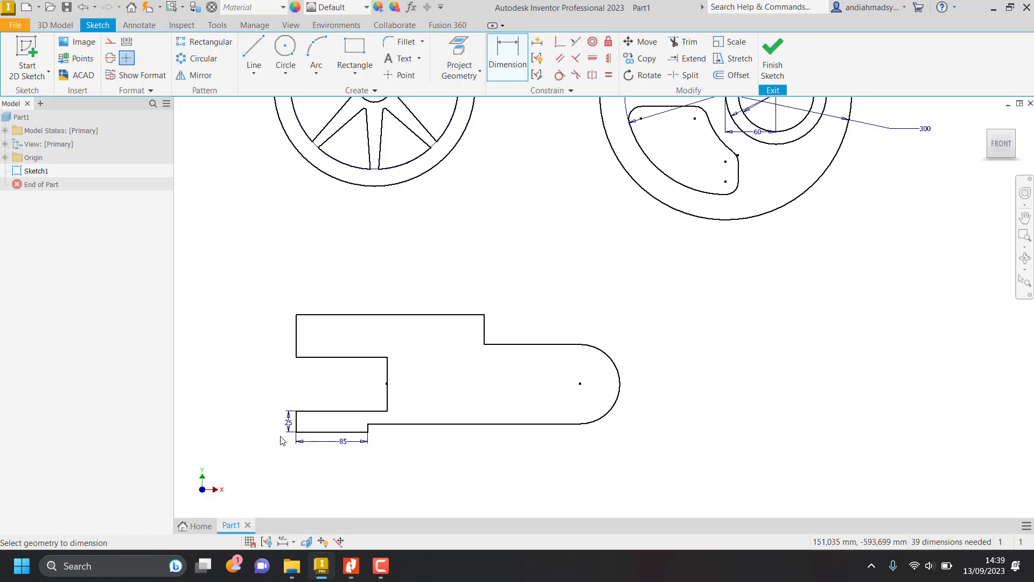
{"action": "left_click", "coordinate": [297, 340]}
{"action": "left_click", "coordinate": [281, 345]}
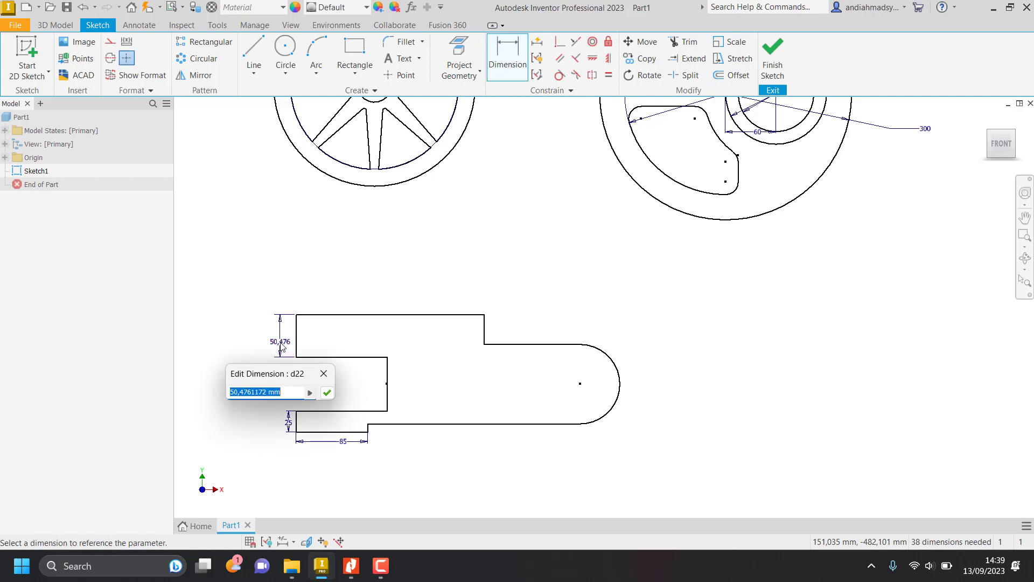
{"action": "type", "text": "25"}
{"action": "key", "text": "Return"}
Consult the Nitro Pro job sheet and set the bracket's overall height between its bottom and top edges to 120 mm.
{"action": "key", "text": "alt+Tab"}
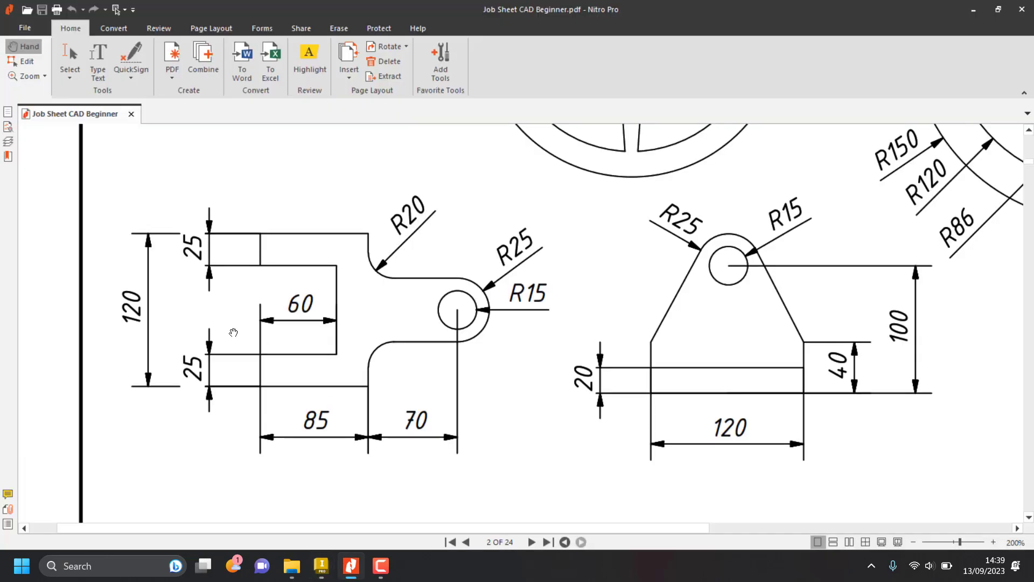
{"action": "key", "text": "alt+Tab"}
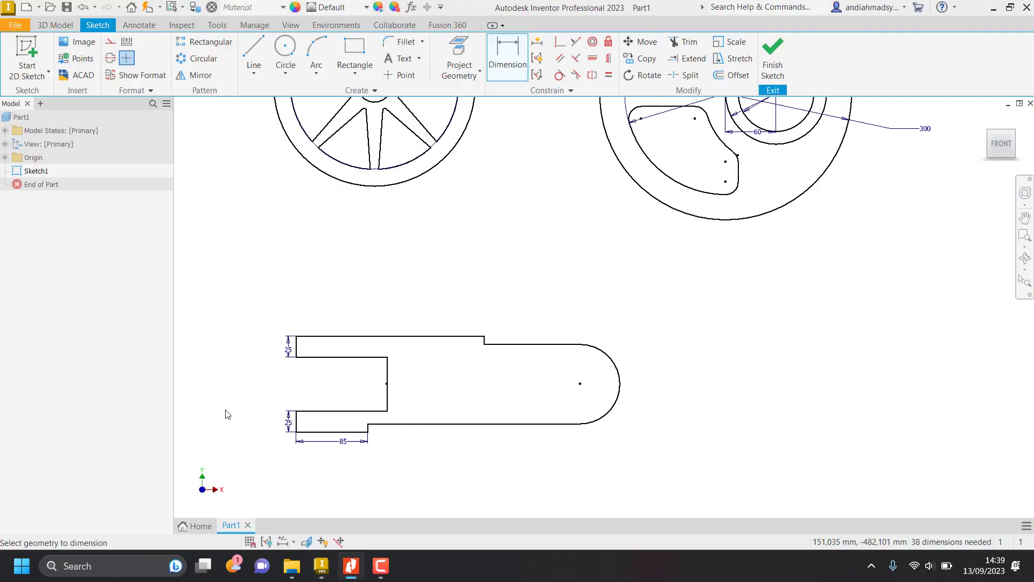
{"action": "left_click", "coordinate": [346, 337]}
{"action": "left_click", "coordinate": [243, 373]}
{"action": "type", "text": "1"}
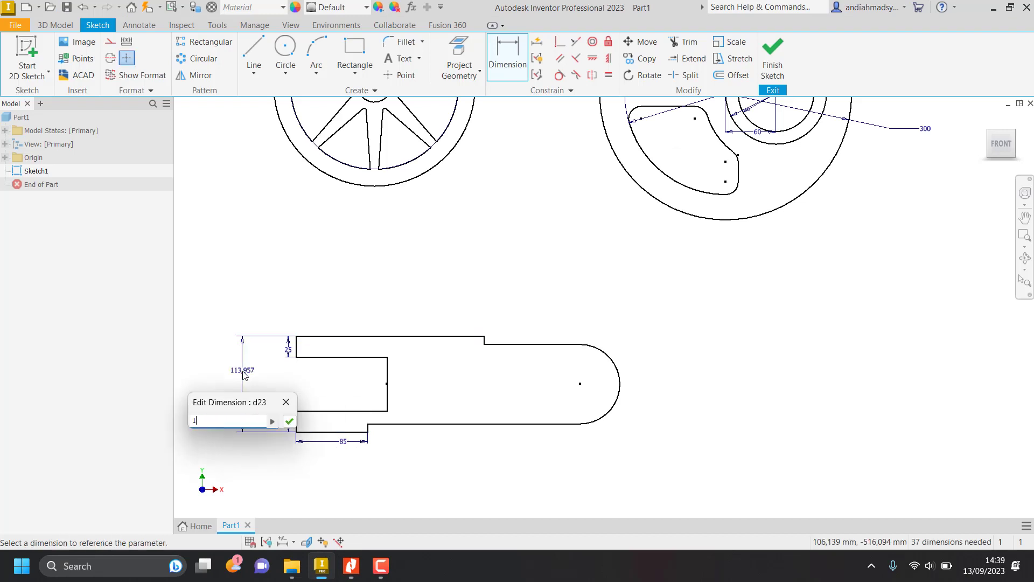
{"action": "type", "text": "20"}
{"action": "key", "text": "Return"}
Check the Nitro Pro job sheet and set the horizontal distance from the lower shoulder corner to the end arc's center to 70 mm.
{"action": "key", "text": "alt+Tab"}
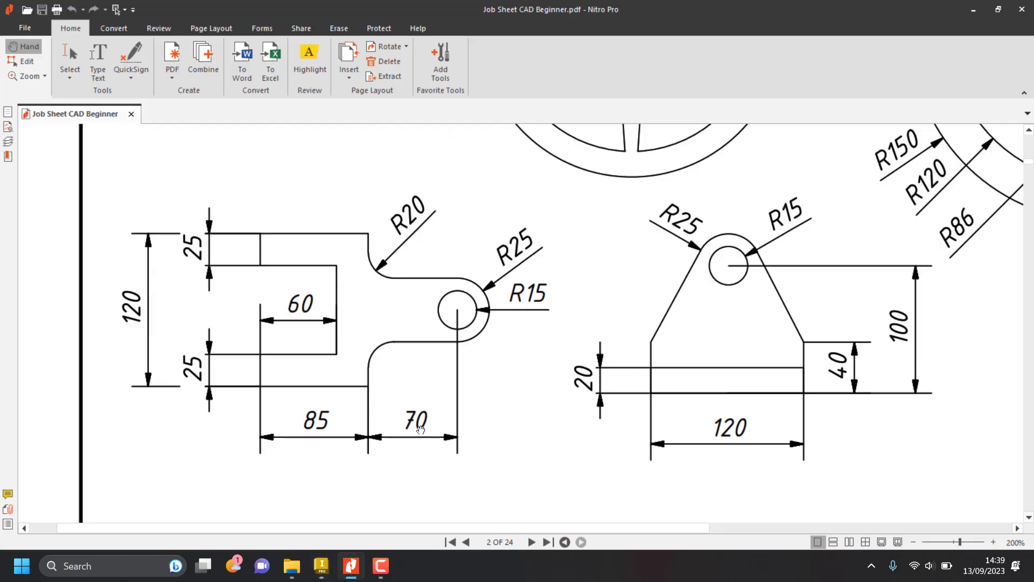
{"action": "key", "text": "alt+Tab"}
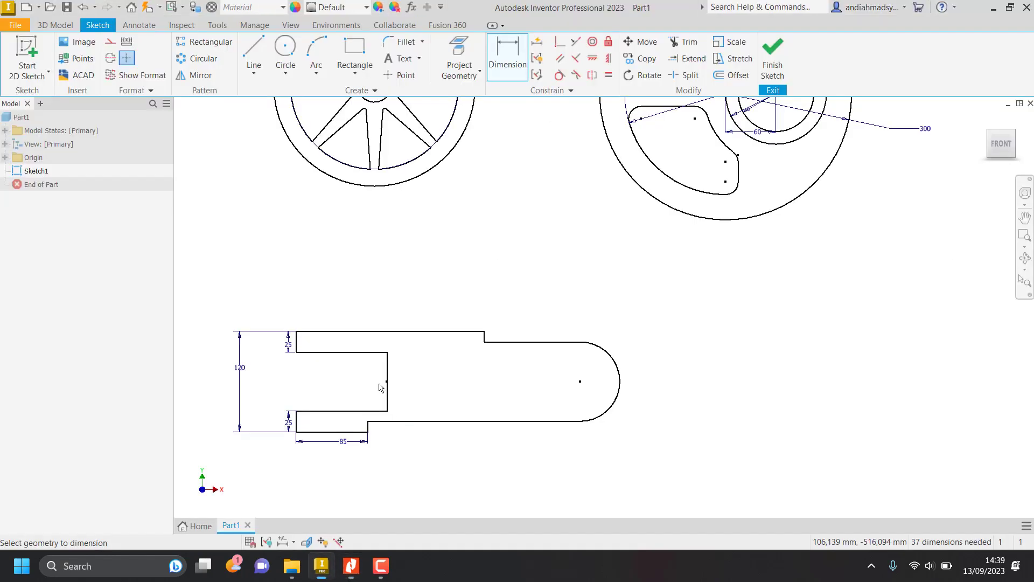
{"action": "scroll", "coordinate": [369, 434], "scroll_direction": "up", "scroll_amount": 4}
{"action": "left_click", "coordinate": [367, 433]}
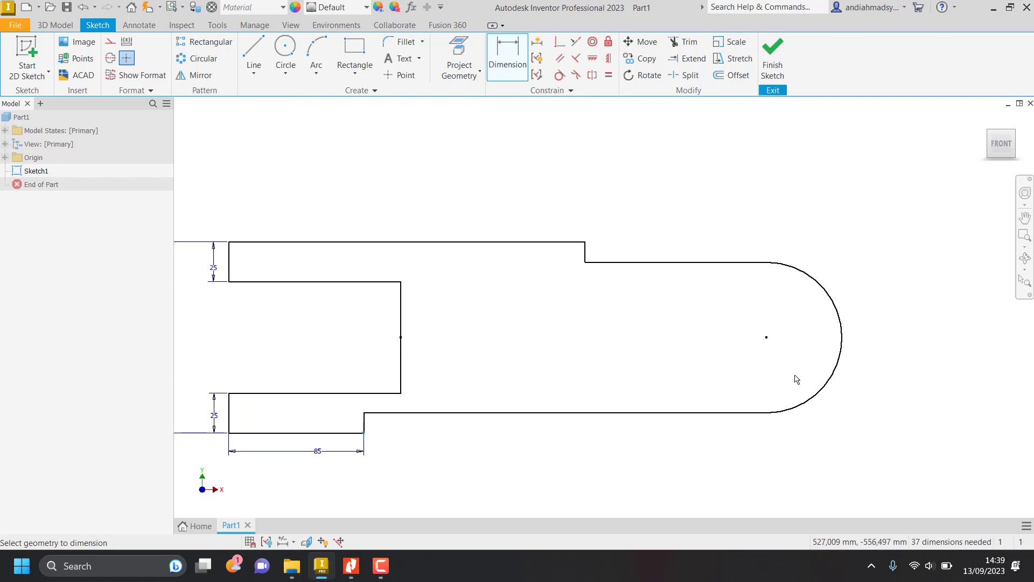
{"action": "left_click", "coordinate": [767, 338]}
{"action": "left_click", "coordinate": [596, 476]}
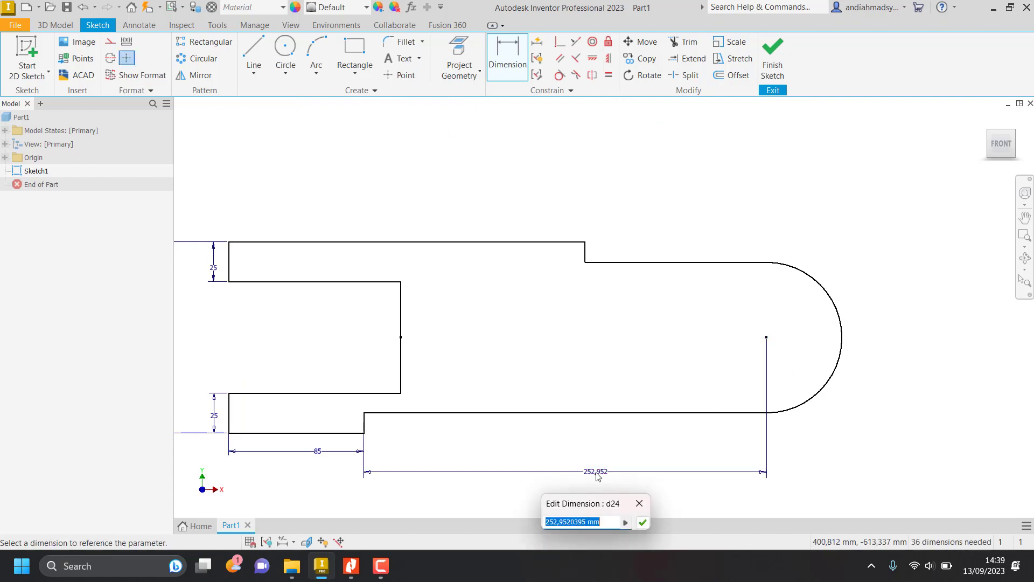
{"action": "type", "text": "70"}
{"action": "key", "text": "Return"}
Check the Nitro Pro job sheet and dimension the bracket's top edge at 85 mm.
{"action": "key", "text": "alt+Tab"}
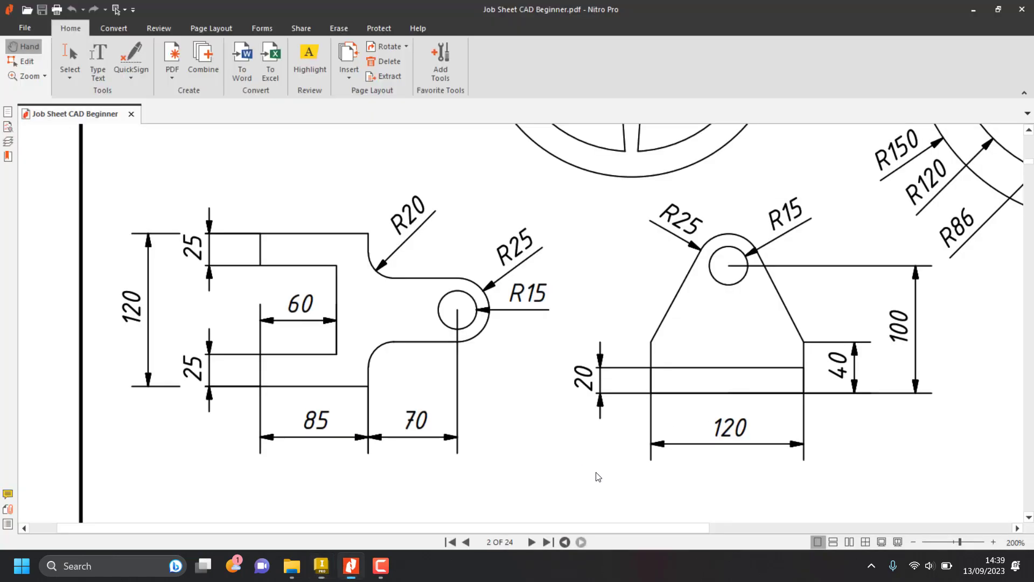
{"action": "key", "text": "alt+Tab"}
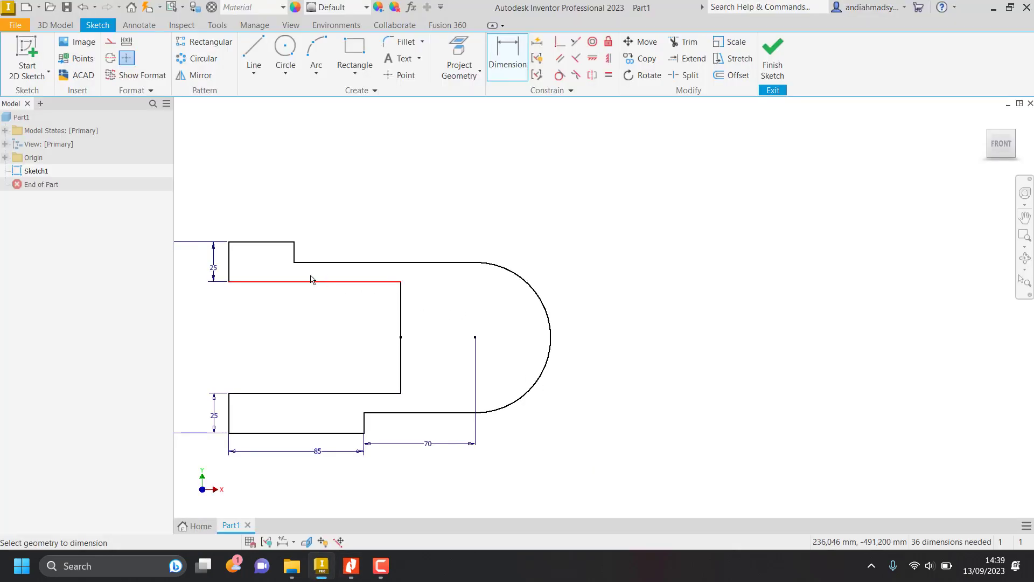
{"action": "left_click", "coordinate": [286, 242]}
{"action": "left_click", "coordinate": [277, 208]}
{"action": "type", "text": "85"}
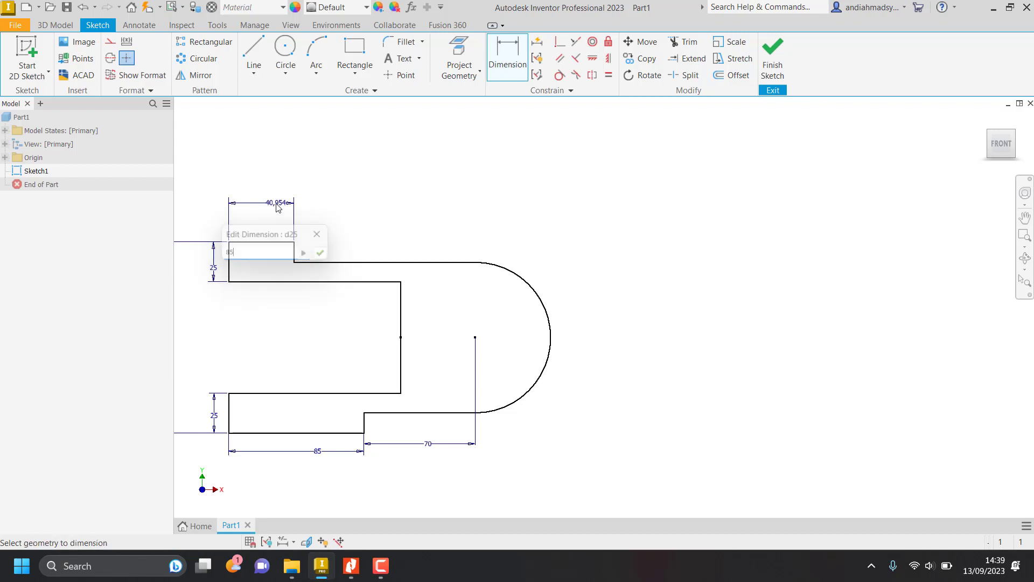
{"action": "key", "text": "Return"}
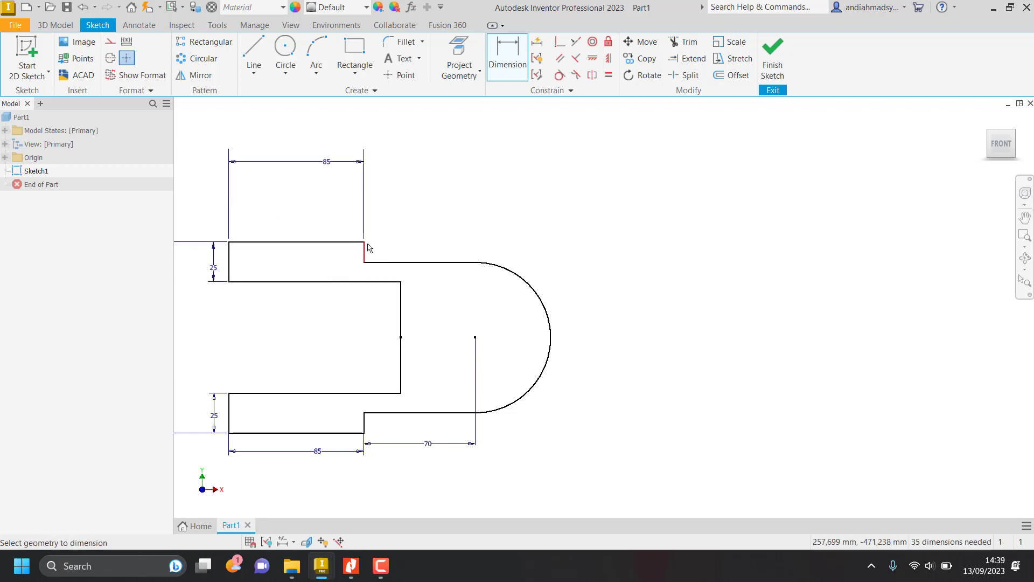
Add a driven horizontal dimension above the bracket from the upper shoulder to the end arc's center.
{"action": "left_click", "coordinate": [475, 337]}
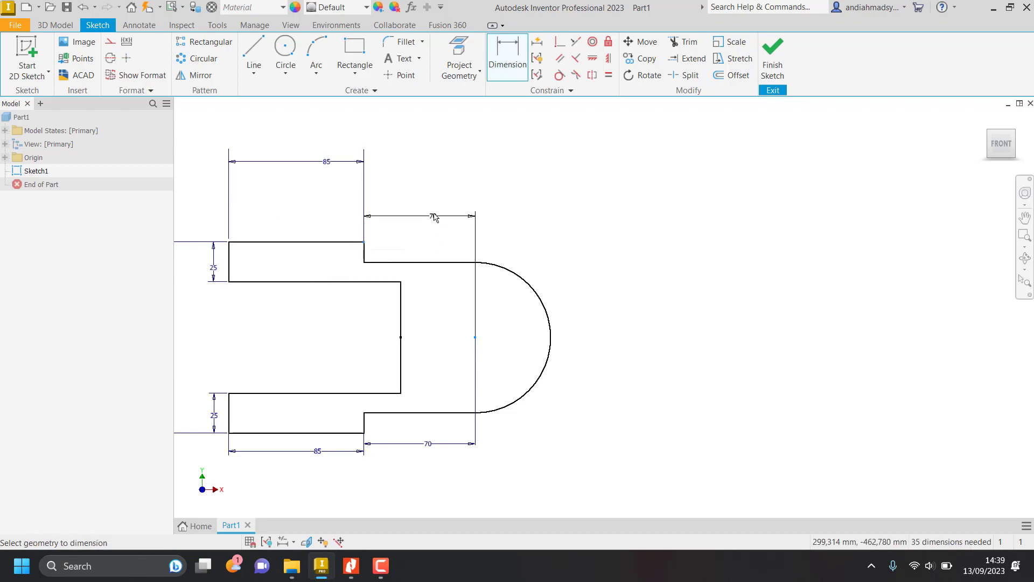
{"action": "left_click", "coordinate": [433, 191]}
{"action": "left_click", "coordinate": [274, 118]}
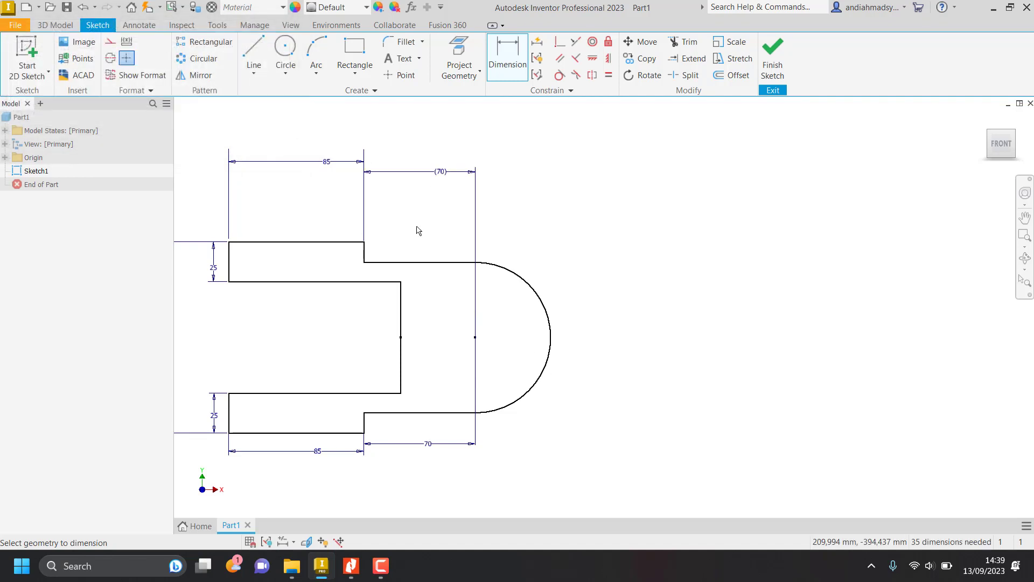
Check the slot in the Nitro Pro job sheet and set its depth from the lower prong's left edge to 60 mm.
{"action": "key", "text": "alt+Tab"}
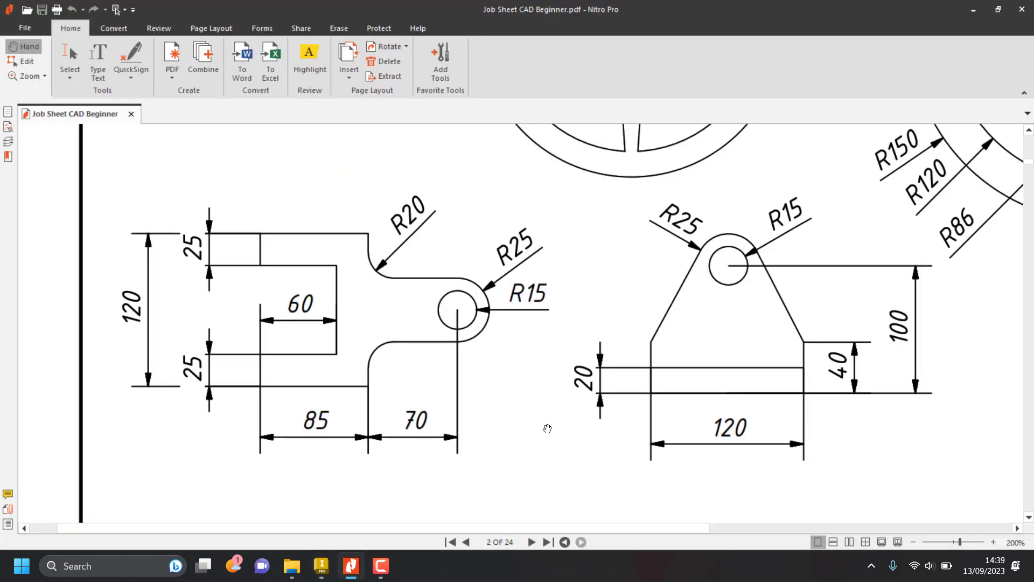
{"action": "key", "text": "alt+Tab"}
{"action": "key", "text": "alt+Tab"}
{"action": "key", "text": "alt+Tab"}
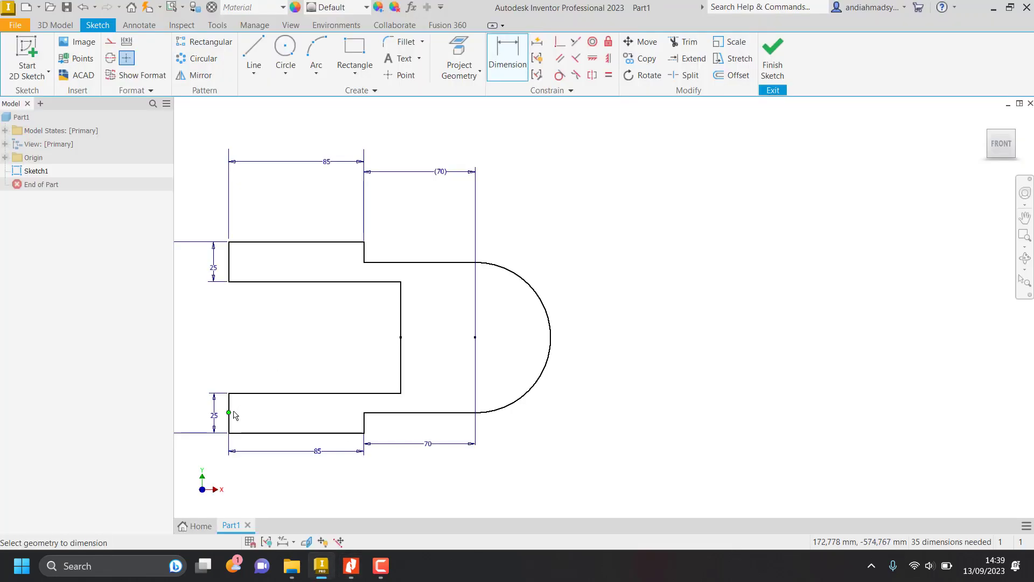
{"action": "left_click", "coordinate": [318, 394]}
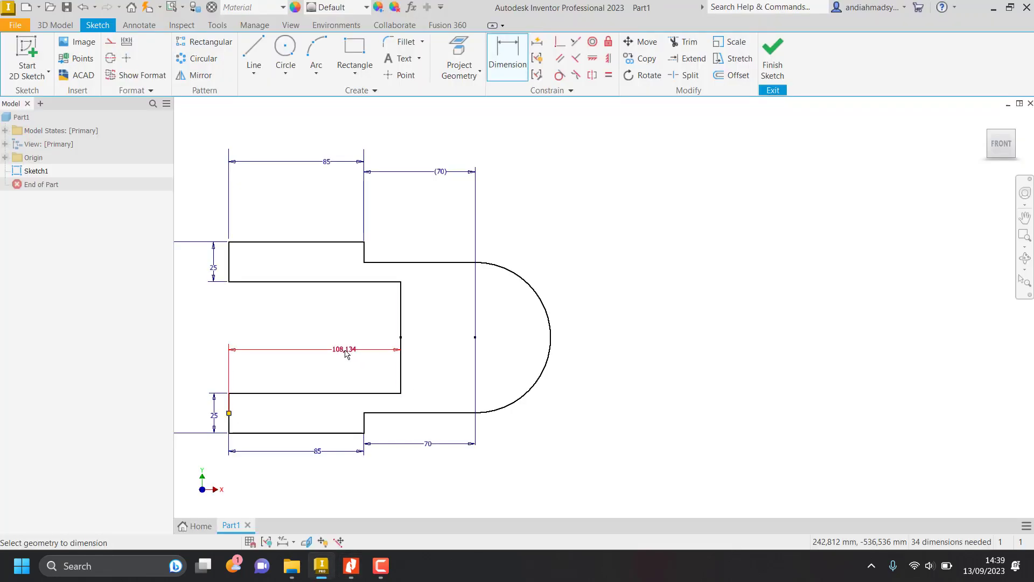
{"action": "left_click", "coordinate": [345, 351]}
{"action": "type", "text": "60"}
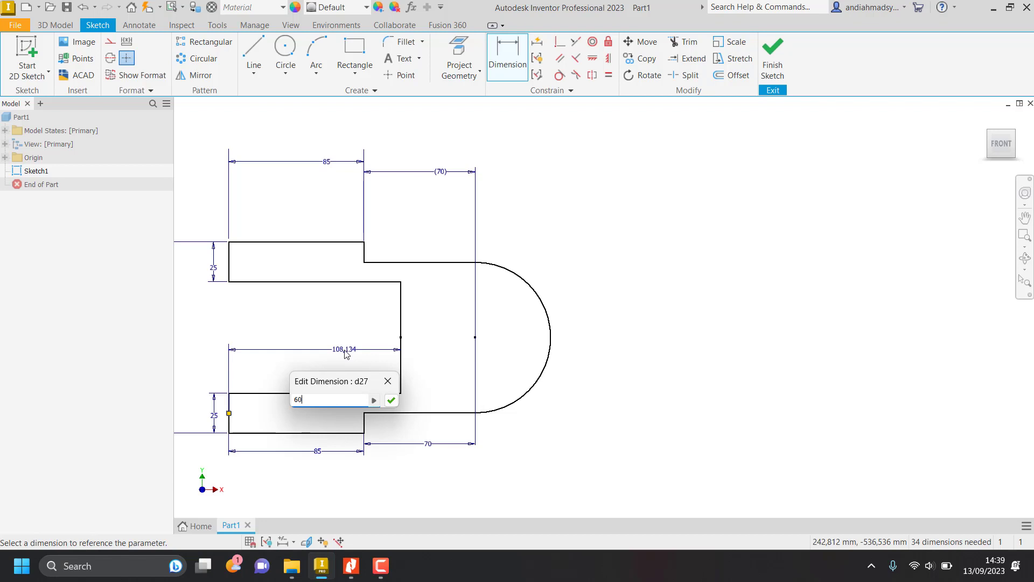
{"action": "key", "text": "Return"}
Check the rounded end in the Nitro Pro job sheet and dimension the bracket's end arc with a 25 mm radius.
{"action": "key", "text": "alt+Tab"}
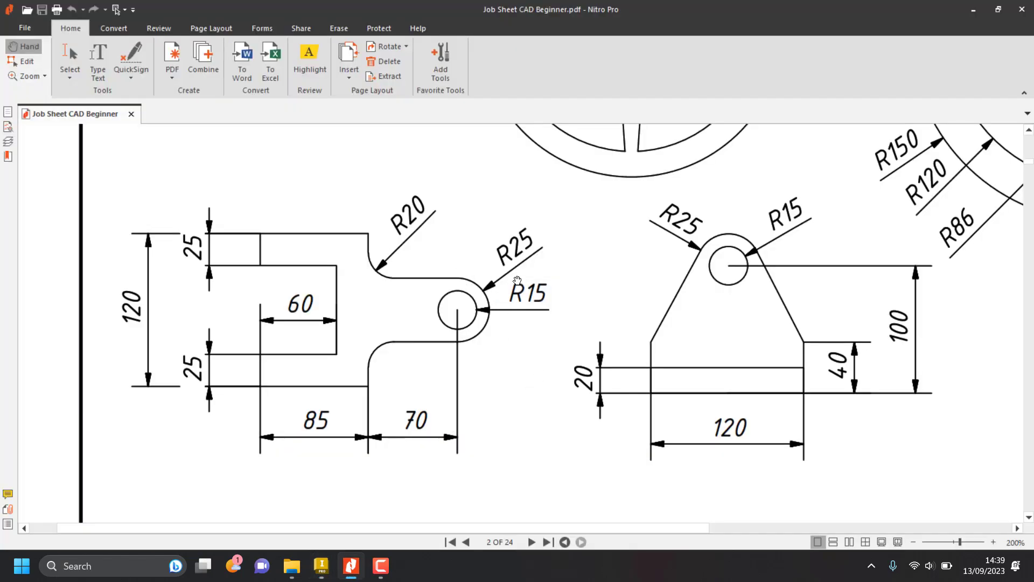
{"action": "key", "text": "alt+Tab"}
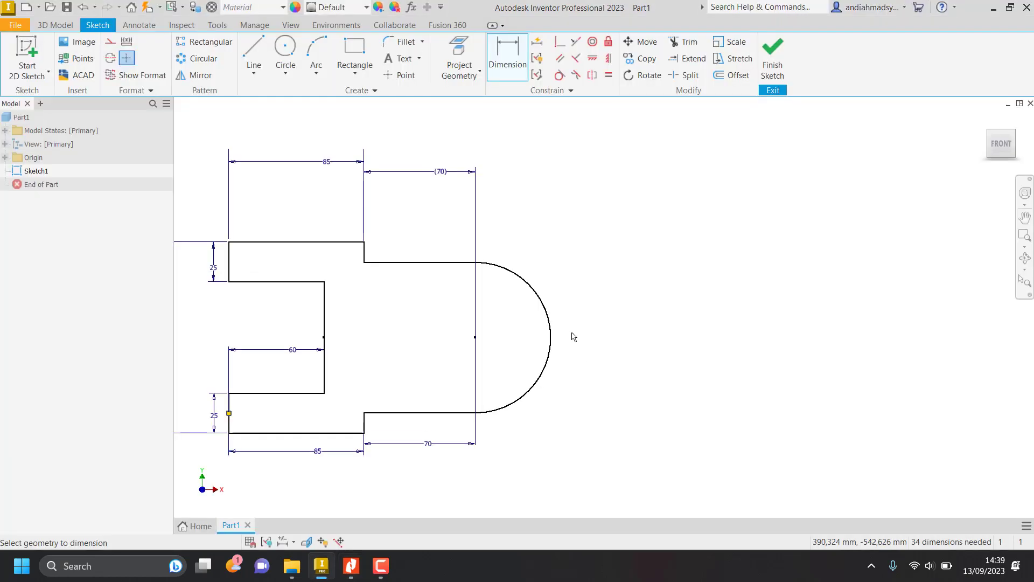
{"action": "left_click", "coordinate": [560, 323]}
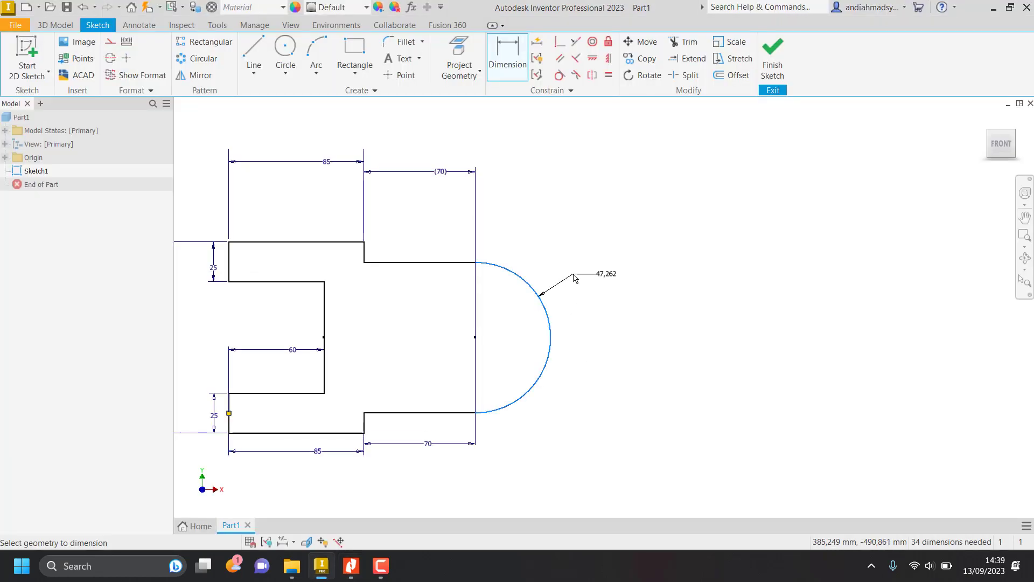
{"action": "left_click", "coordinate": [574, 276]}
{"action": "type", "text": "25"}
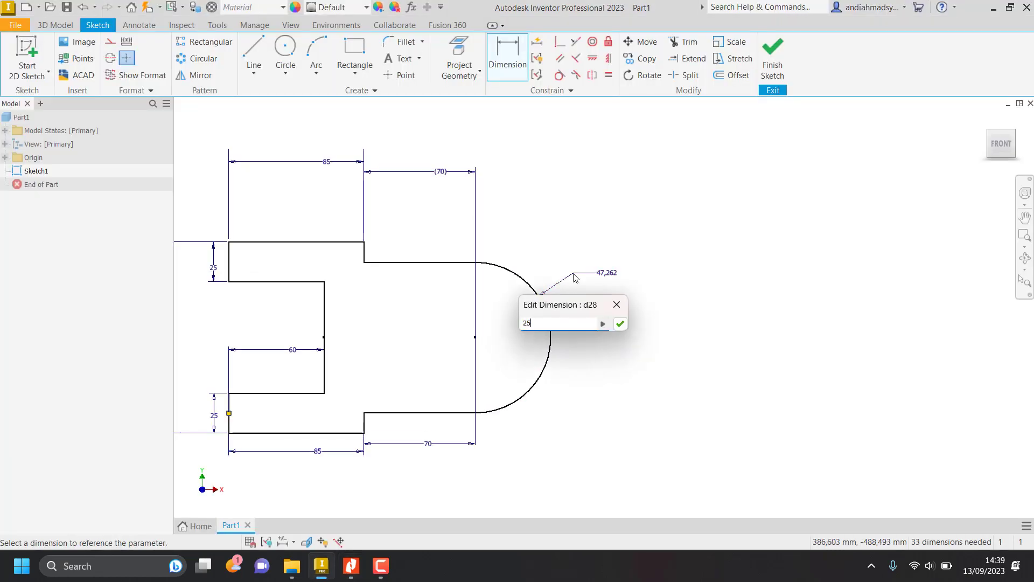
{"action": "key", "text": "Return"}
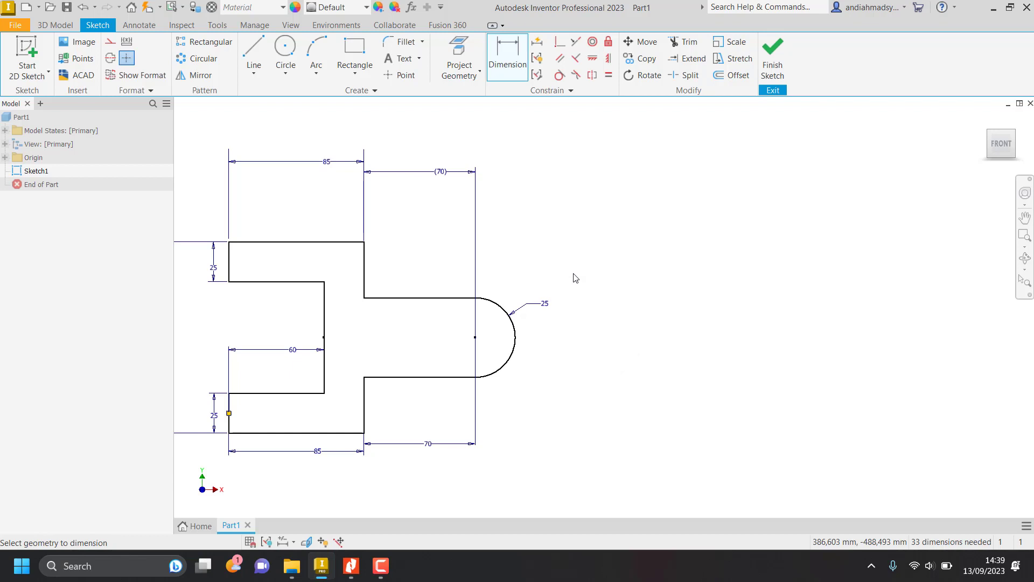
Draw a 15 mm diameter circle at the end arc's center and check the hole's size in the Nitro Pro job sheet.
{"action": "key", "text": "alt+Tab"}
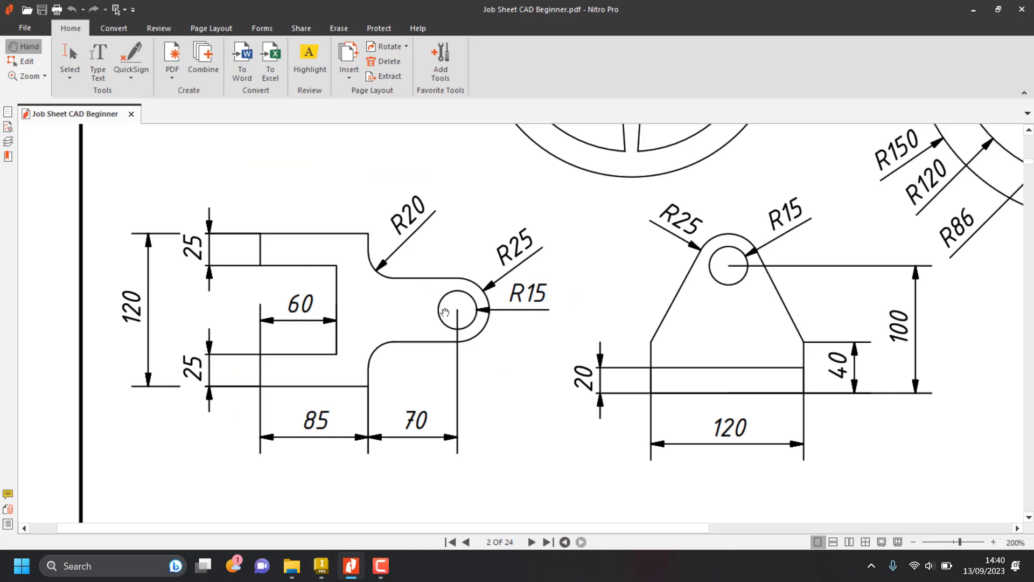
{"action": "key", "text": "alt+Tab"}
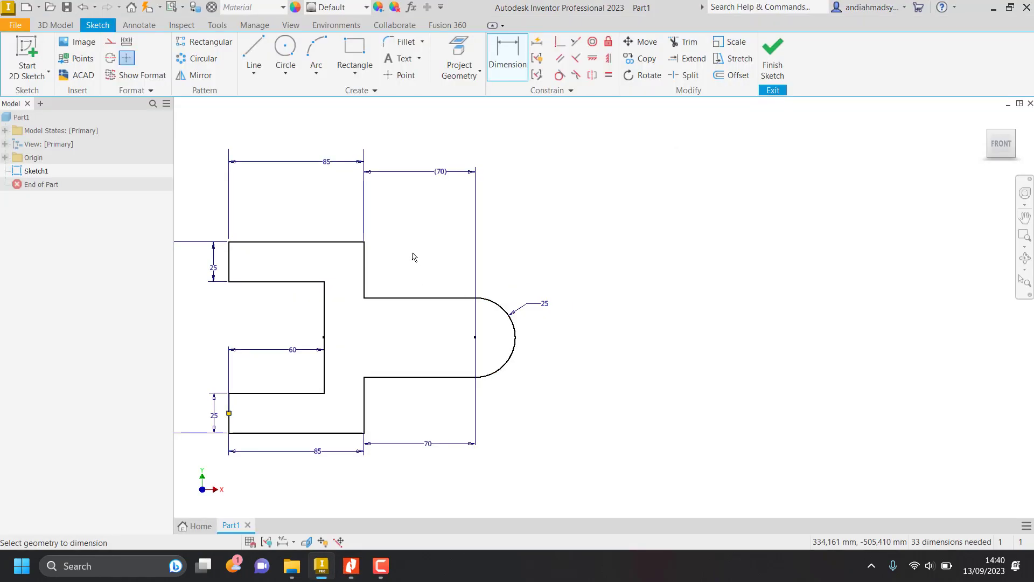
{"action": "left_click", "coordinate": [286, 53]}
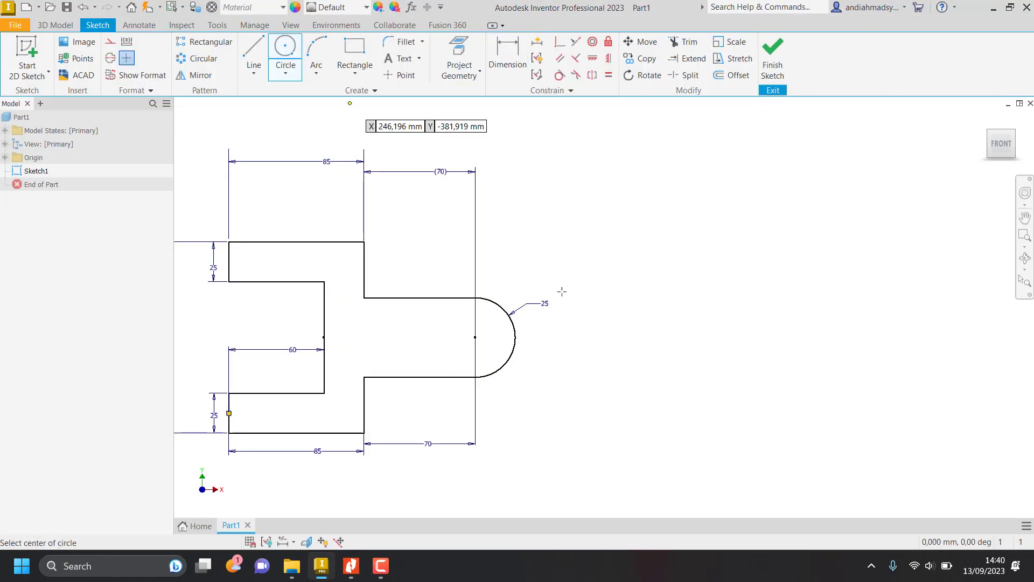
{"action": "left_click", "coordinate": [475, 337]}
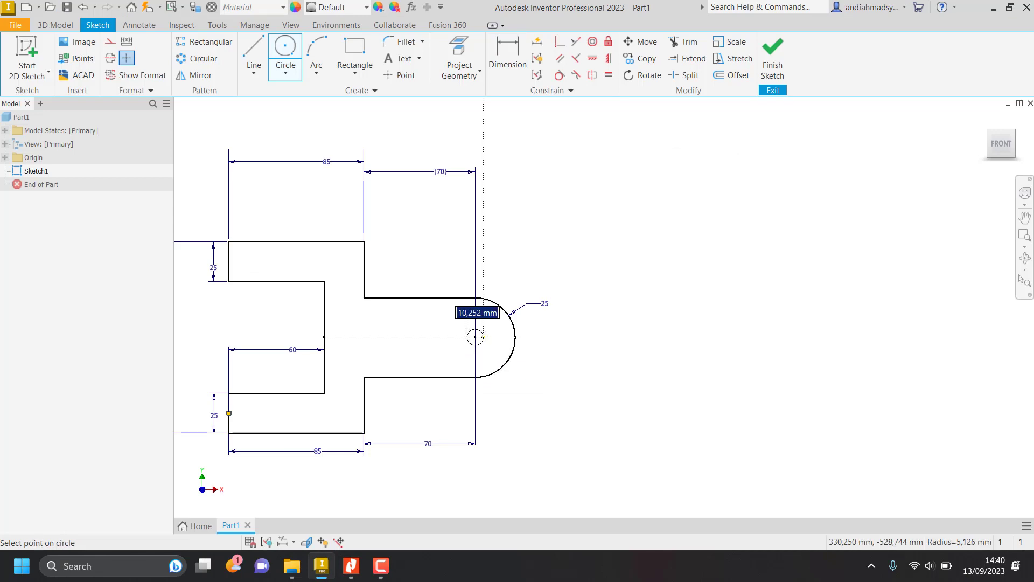
{"action": "type", "text": "15"}
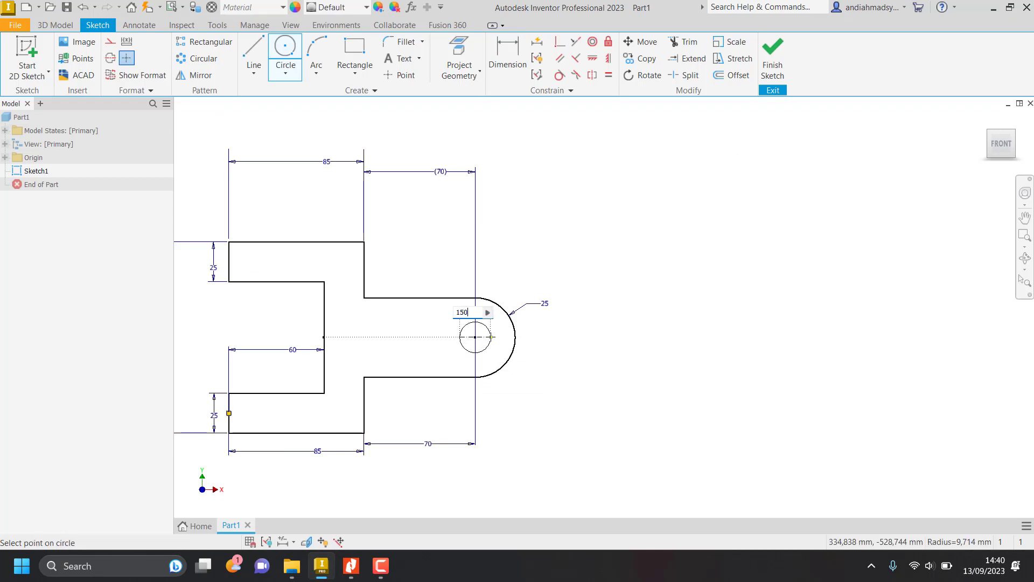
{"action": "key", "text": "Return"}
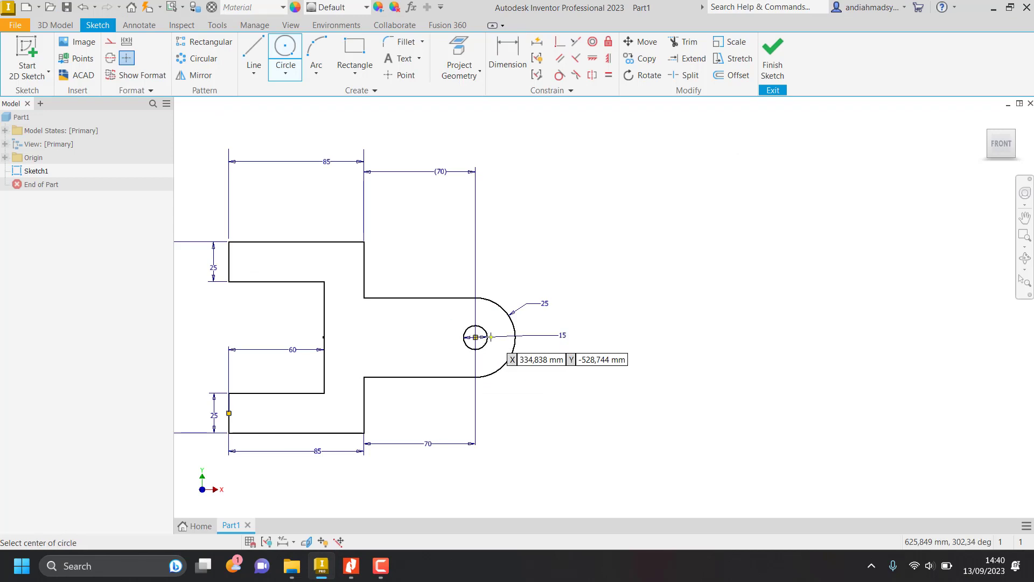
{"action": "key", "text": "alt+Tab"}
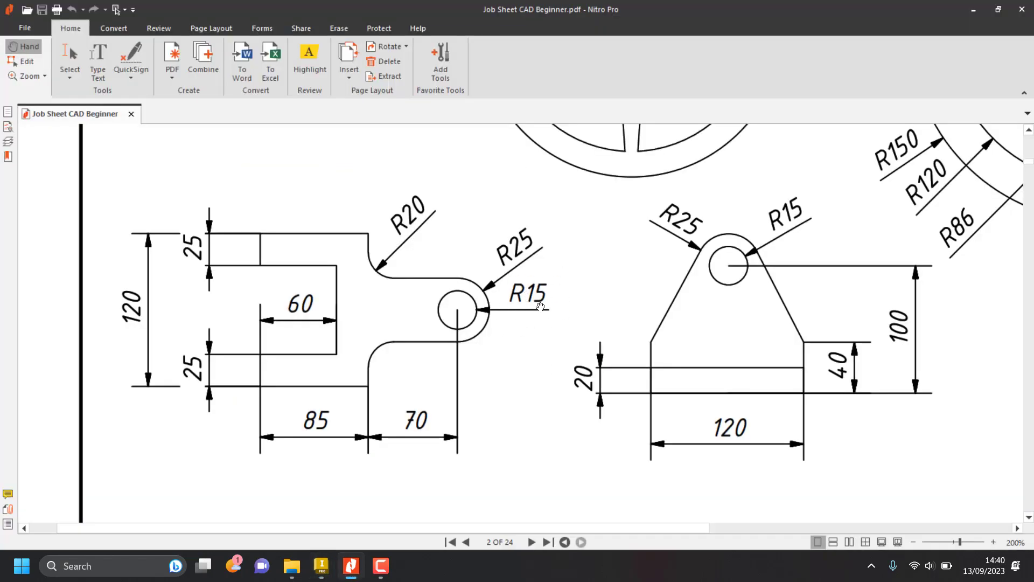
Return to Inventor and set the diameter of the hole in the bracket's rounded end to 30 mm.
{"action": "key", "text": "alt+Tab"}
{"action": "key", "text": "Escape"}
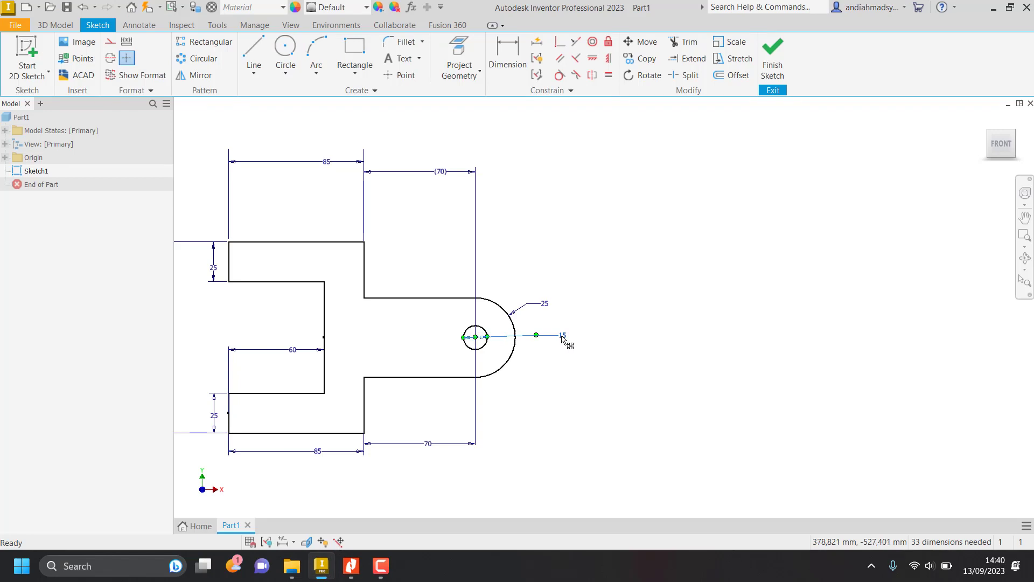
{"action": "double_click", "coordinate": [562, 336]}
{"action": "left_click", "coordinate": [548, 386]}
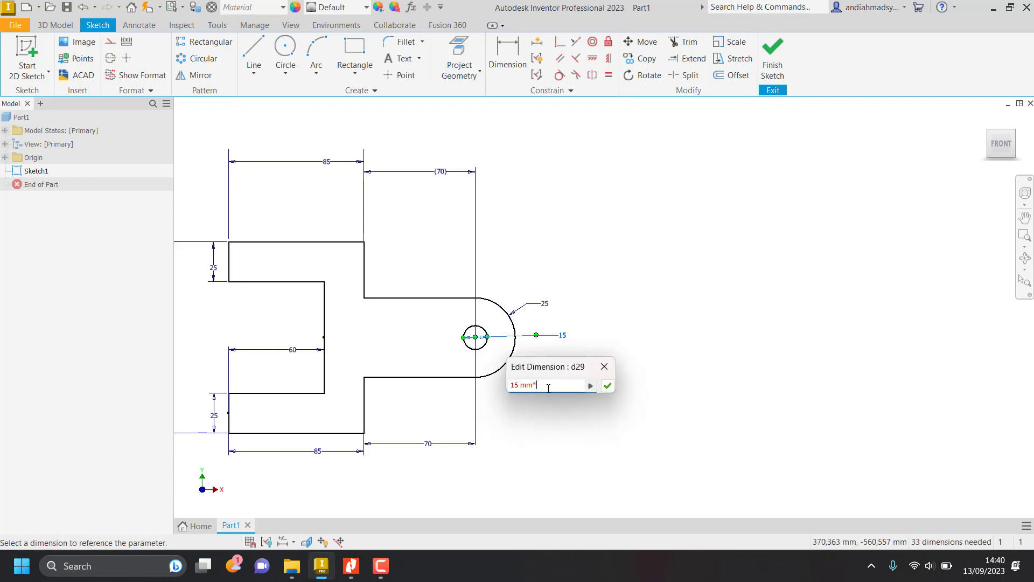
{"action": "key", "text": "Return"}
Check the shoulder corner in the Nitro Pro job sheet and fillet the bracket's upper inner corner with a 20 mm radius in Inventor.
{"action": "key", "text": "alt+Tab"}
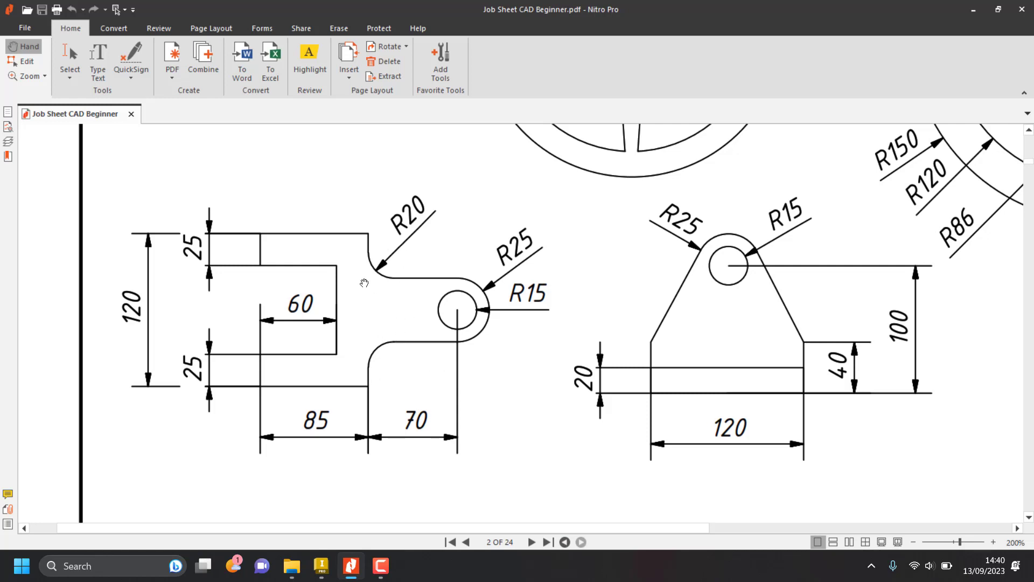
{"action": "key", "text": "alt+Tab"}
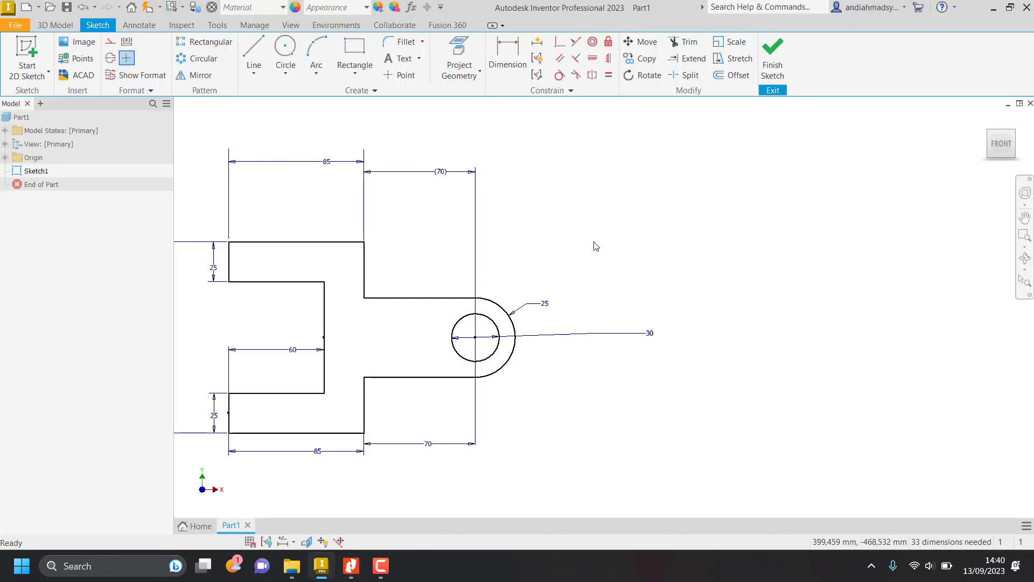
{"action": "left_click", "coordinate": [407, 44]}
{"action": "left_click", "coordinate": [220, 134]}
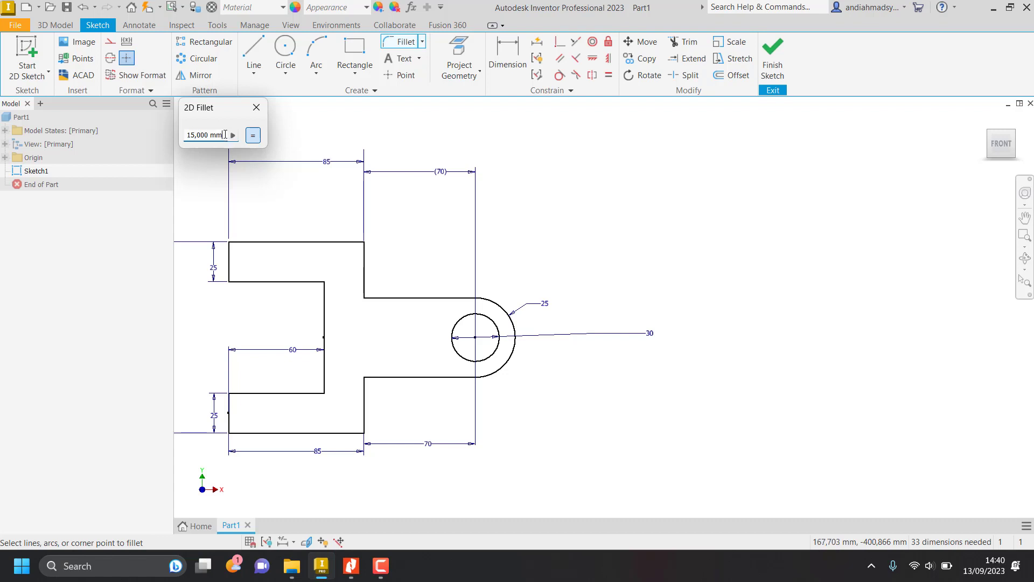
{"action": "left_click", "coordinate": [231, 136]}
{"action": "left_click", "coordinate": [220, 135]}
{"action": "left_click_drag", "start_coordinate": [220, 135], "coordinate": [168, 134]}
{"action": "type", "text": "20"}
{"action": "left_click", "coordinate": [362, 273]}
{"action": "left_click", "coordinate": [399, 297]}
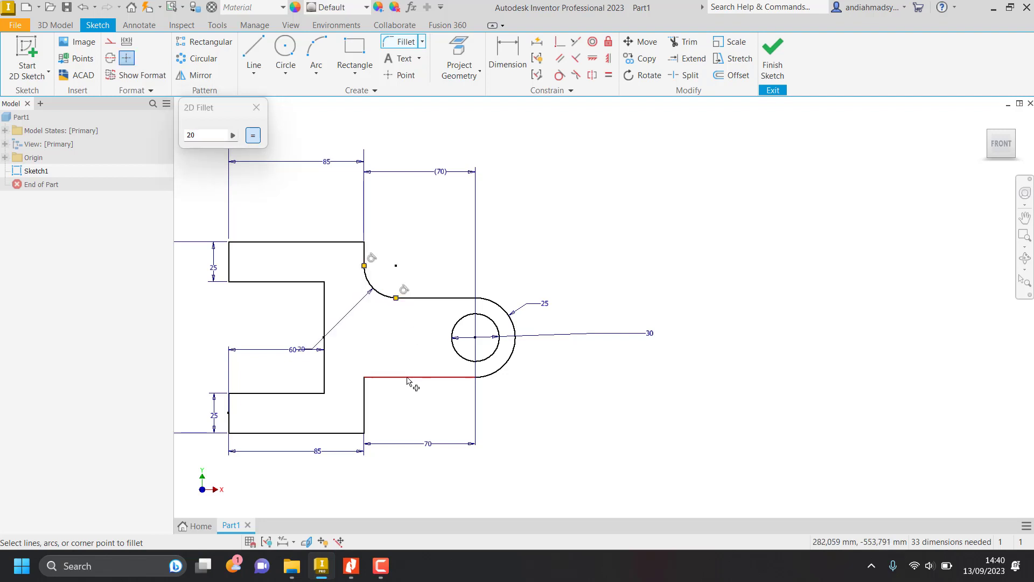
Add the matching 20 mm fillet at the bracket's lower inner corner and finish the Fillet command.
{"action": "left_click", "coordinate": [408, 377]}
{"action": "left_click", "coordinate": [365, 415]}
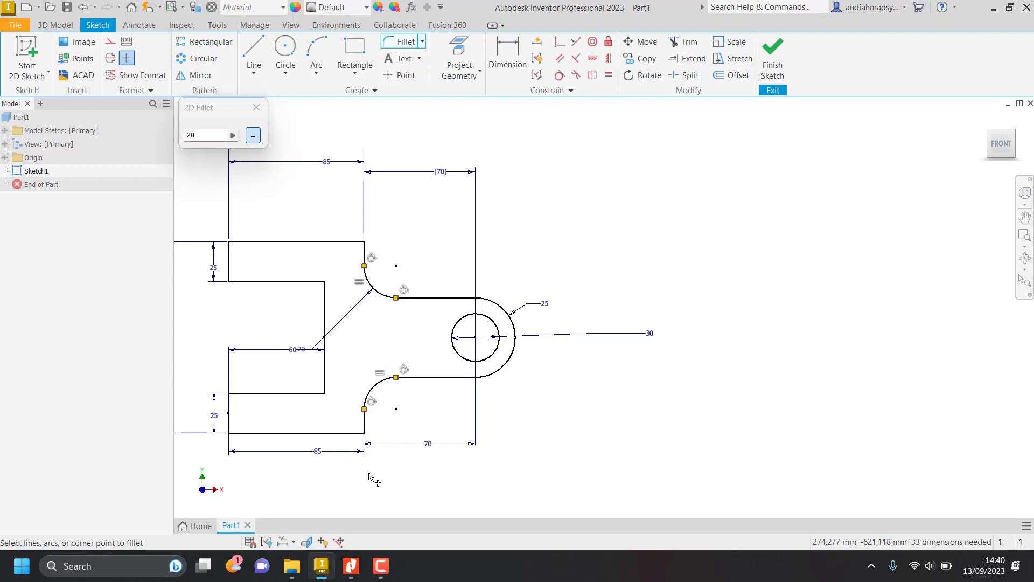
{"action": "left_click", "coordinate": [256, 107]}
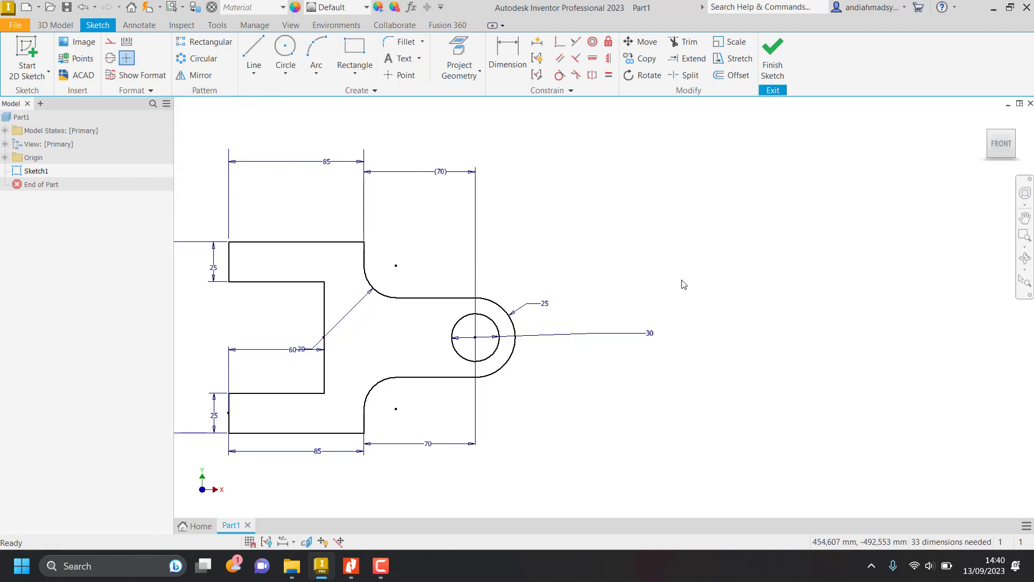
Check the tapered lug in the Nitro Pro job sheet and sketch its left vertical edge about 36 mm tall, to the right of the forked bracket.
{"action": "key", "text": "alt+Tab"}
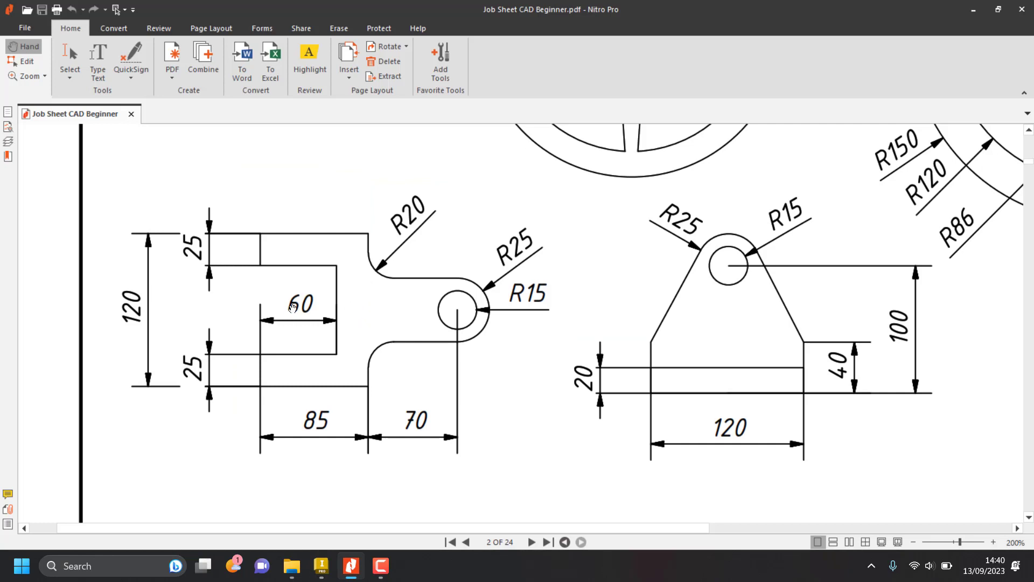
{"action": "mouse_move", "coordinate": [720, 340]}
{"action": "left_mouse_down"}
{"action": "mouse_move", "coordinate": [504, 347]}
{"action": "mouse_move", "coordinate": [513, 349]}
{"action": "left_mouse_up"}
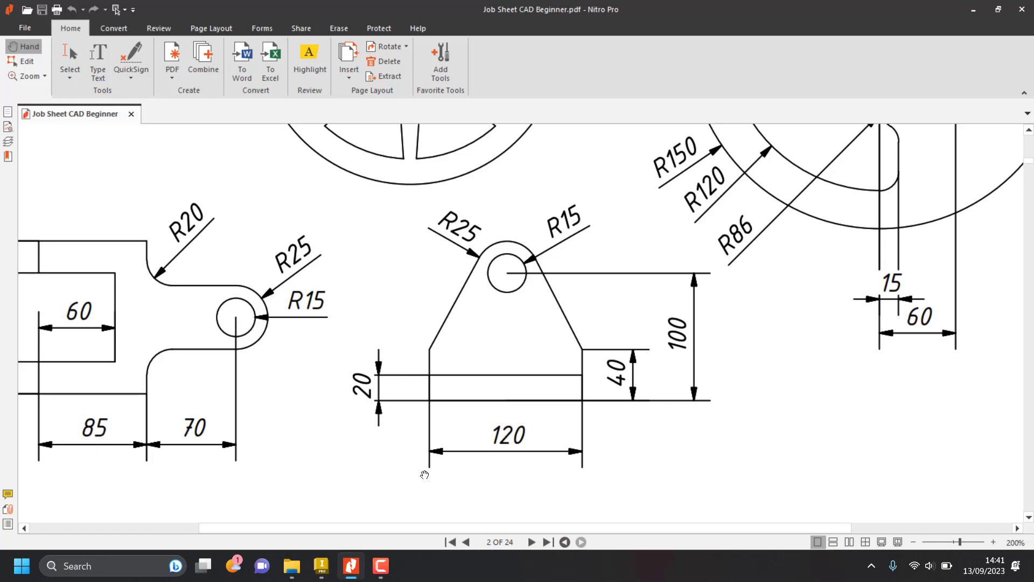
{"action": "key", "text": "alt+Tab"}
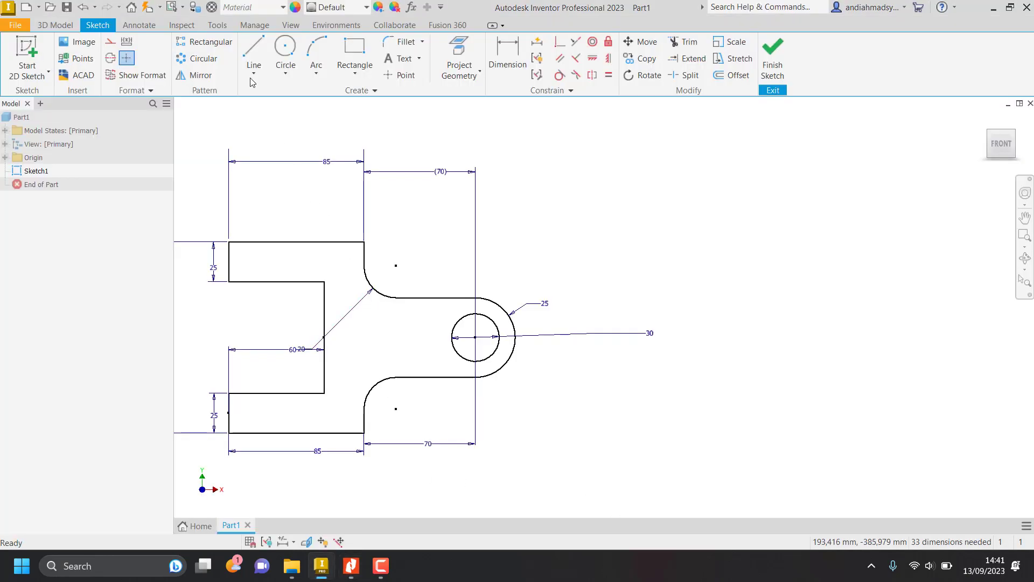
{"action": "left_click", "coordinate": [250, 50]}
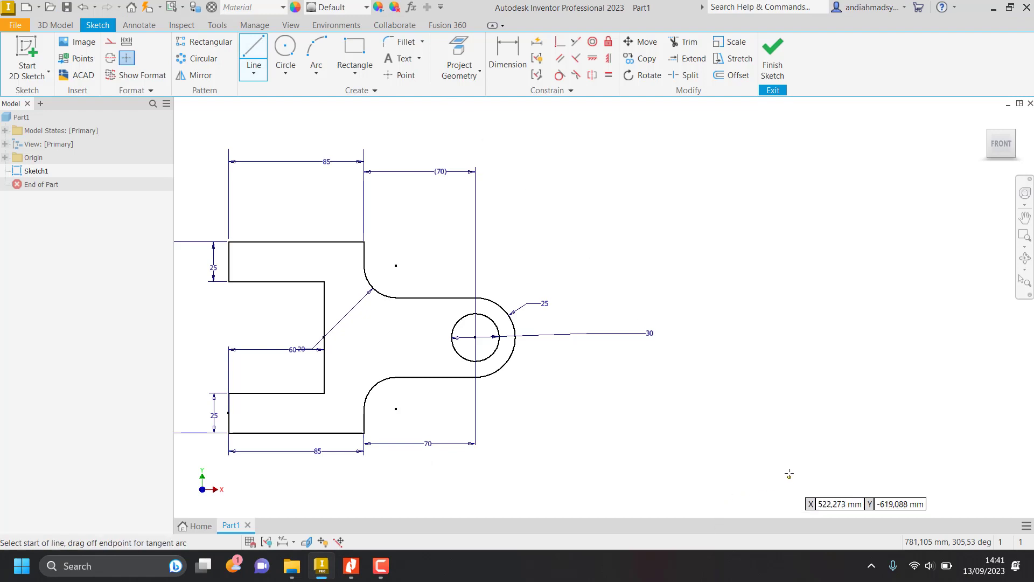
{"action": "left_click", "coordinate": [777, 450]}
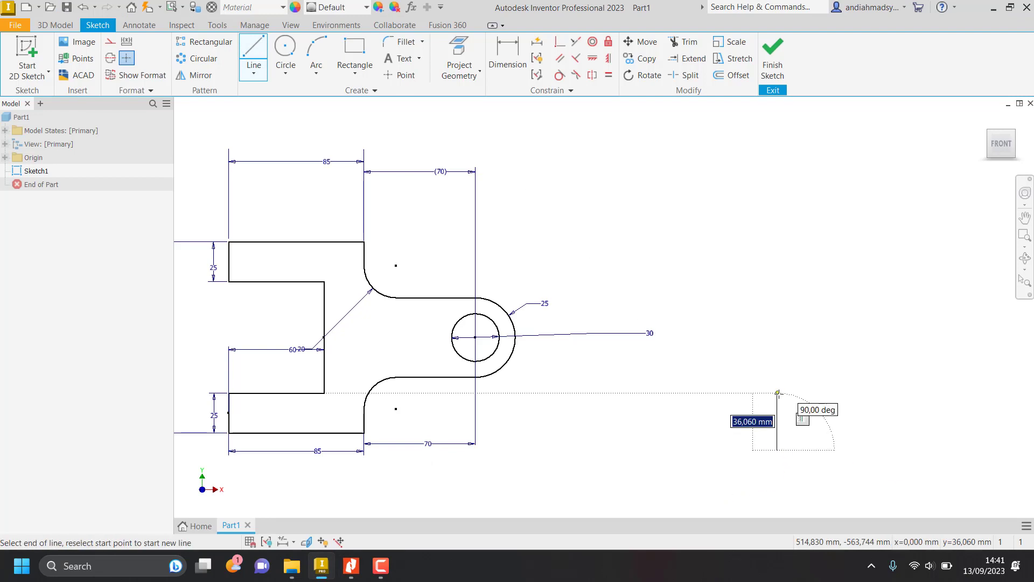
{"action": "mouse_move", "coordinate": [735, 370]}
{"action": "middle_mouse_down"}
{"action": "mouse_move", "coordinate": [672, 346]}
{"action": "mouse_move", "coordinate": [526, 323]}
{"action": "middle_mouse_up"}
{"action": "left_click", "coordinate": [569, 345]}
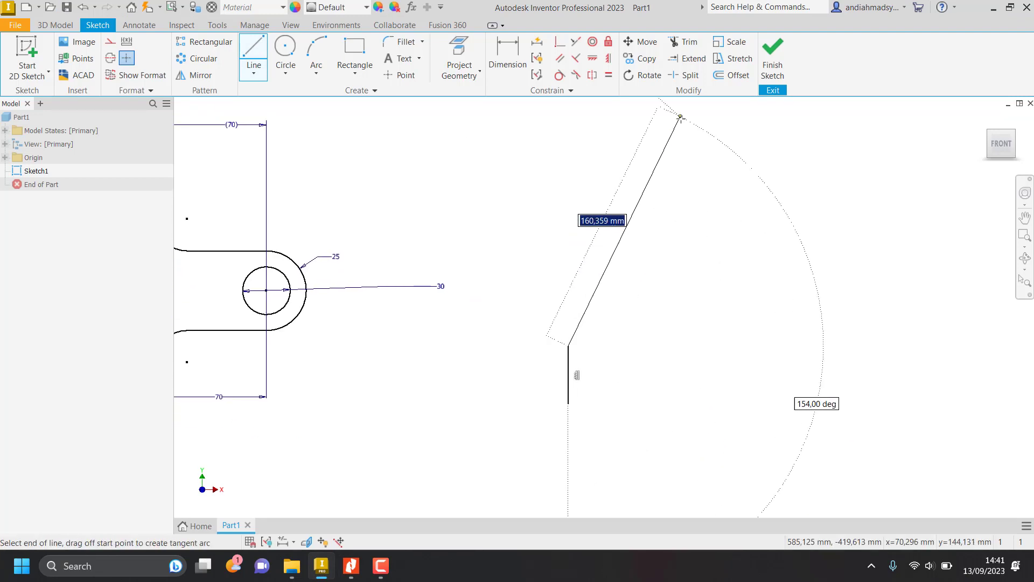
Check the lug's top in the Nitro Pro job sheet and draw its left sloping side followed by a tangent arc across the top.
{"action": "key", "text": "alt+Tab"}
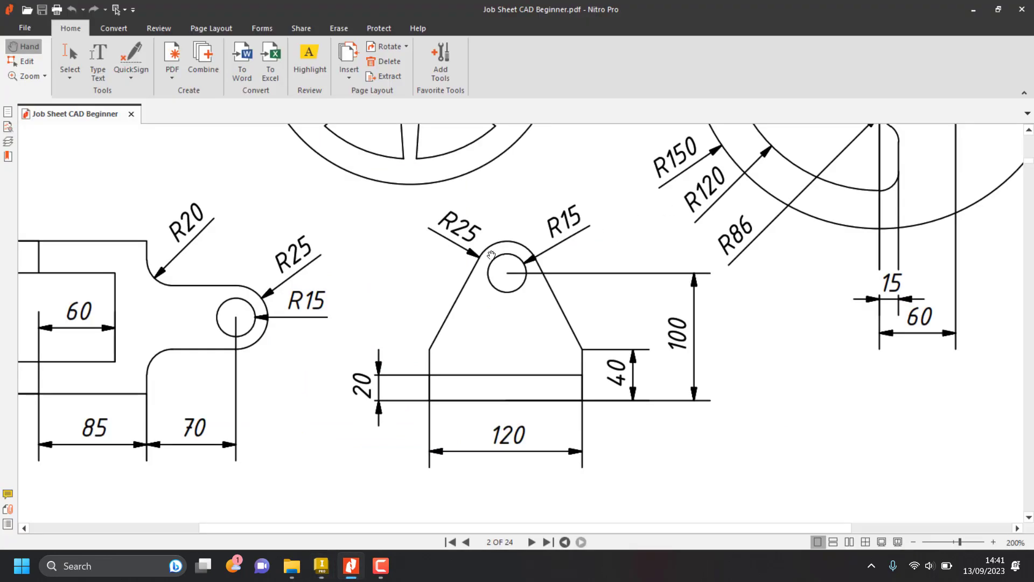
{"action": "key", "text": "alt+Tab"}
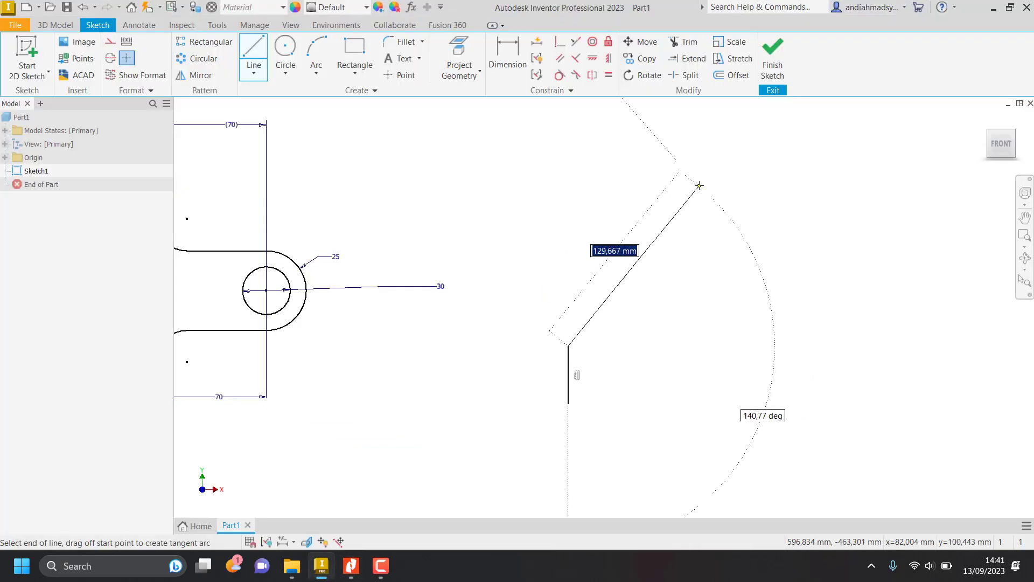
{"action": "left_click", "coordinate": [686, 189]}
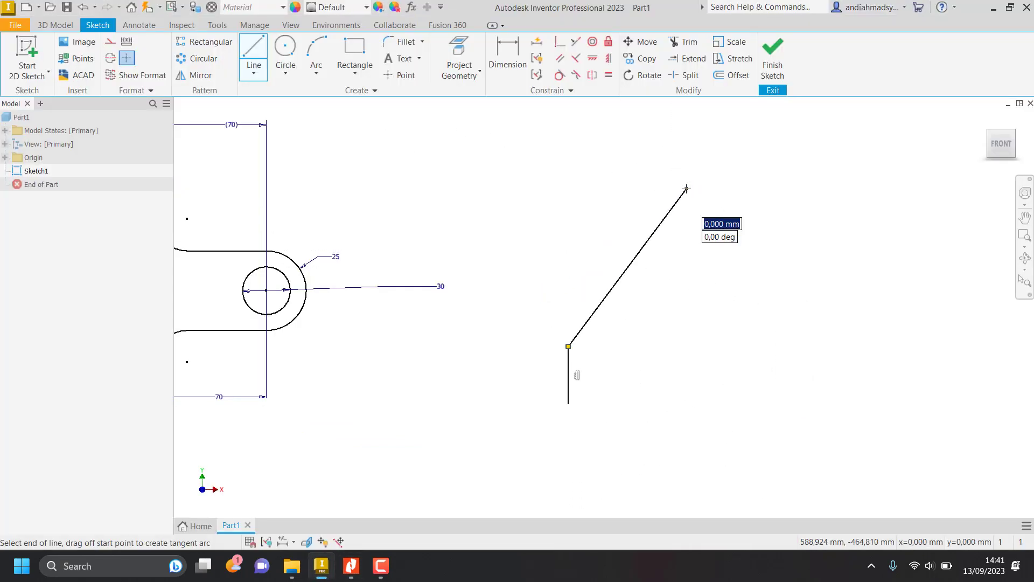
{"action": "left_click_drag", "start_coordinate": [686, 189], "coordinate": [876, 189]}
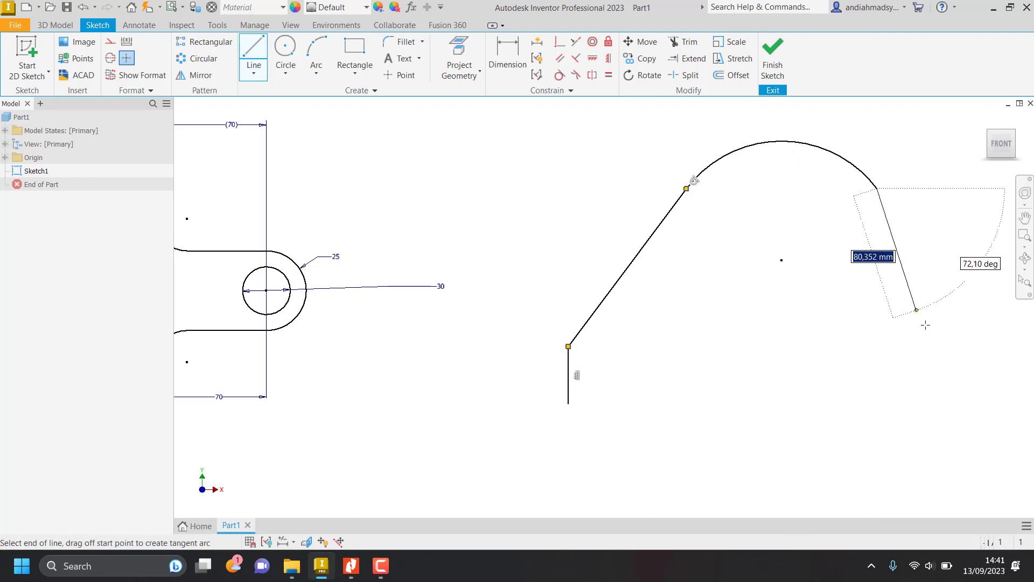
Close the lug's outline with a right sloping side, a short vertical right edge and a horizontal base about 254 mm long.
{"action": "left_click", "coordinate": [972, 345]}
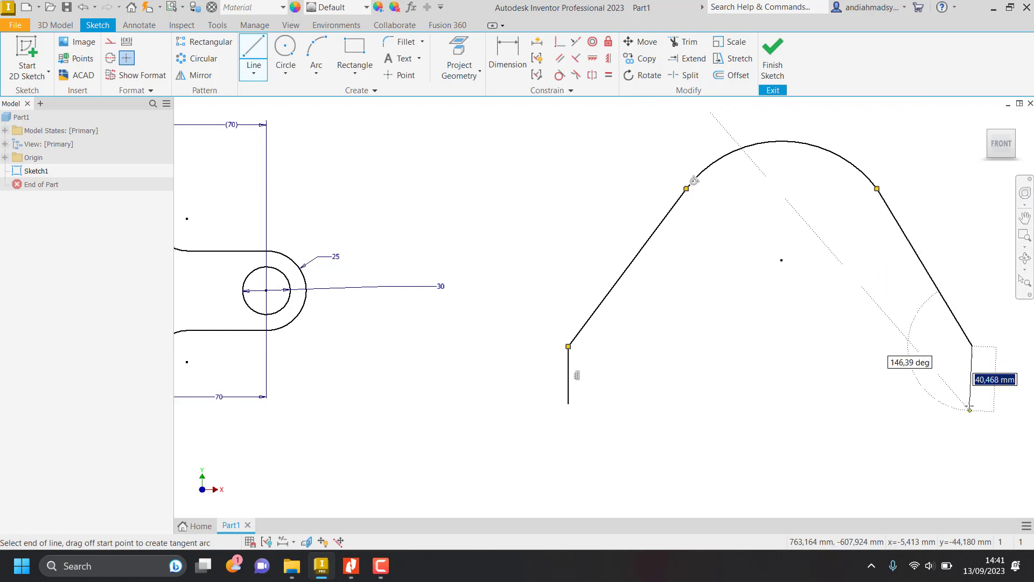
{"action": "left_click", "coordinate": [972, 402]}
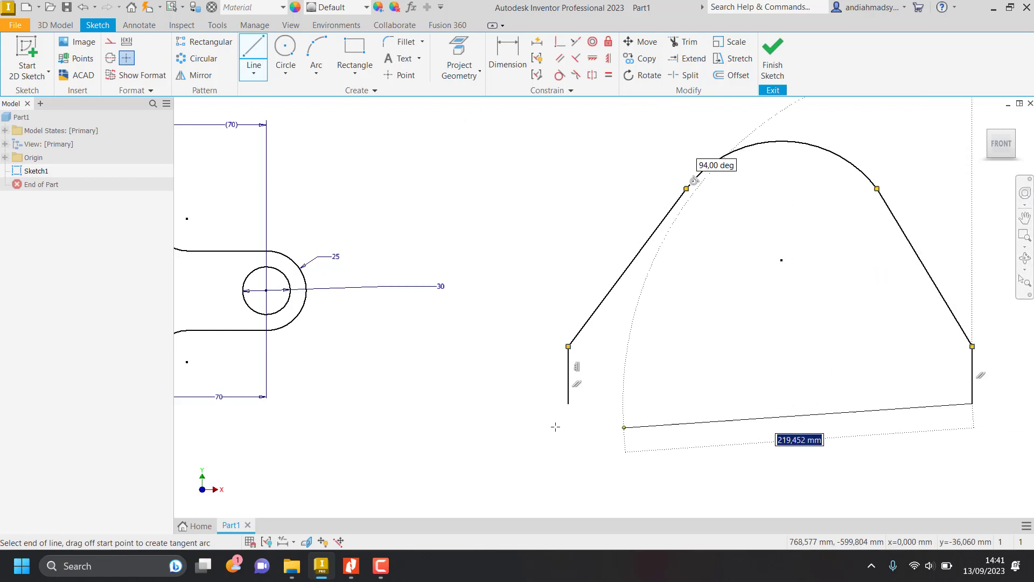
{"action": "left_click", "coordinate": [567, 403]}
{"action": "key", "text": "Escape"}
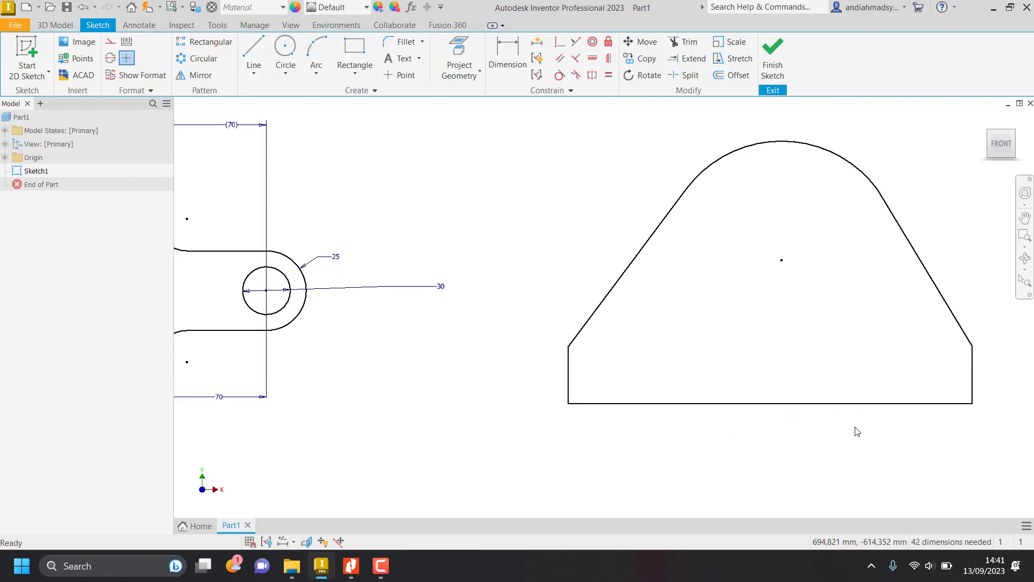
Check the lug's base in the Nitro Pro job sheet and draw a horizontal line between its vertical edges, just above the base line.
{"action": "key", "text": "alt+Tab"}
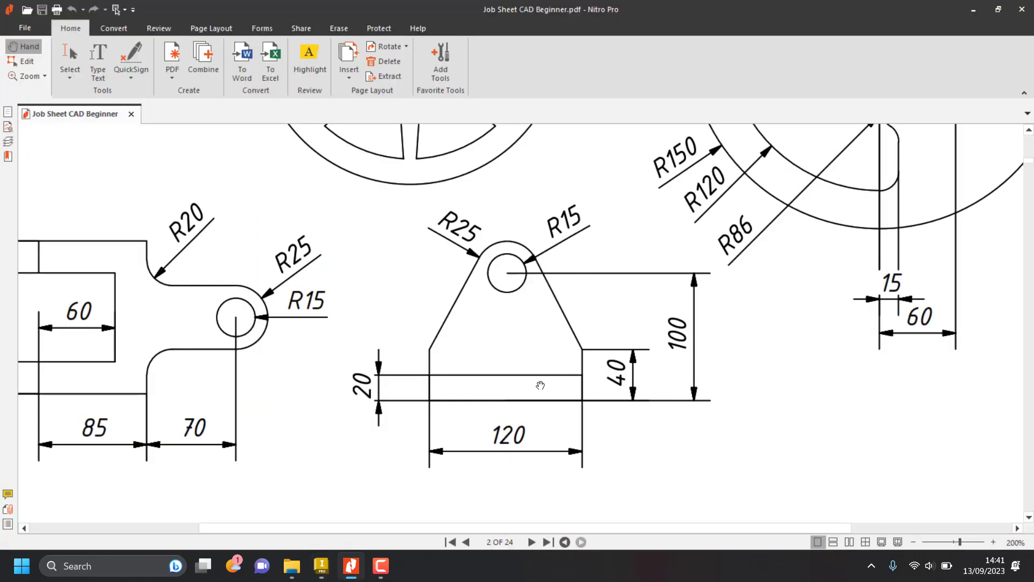
{"action": "key", "text": "alt+Tab"}
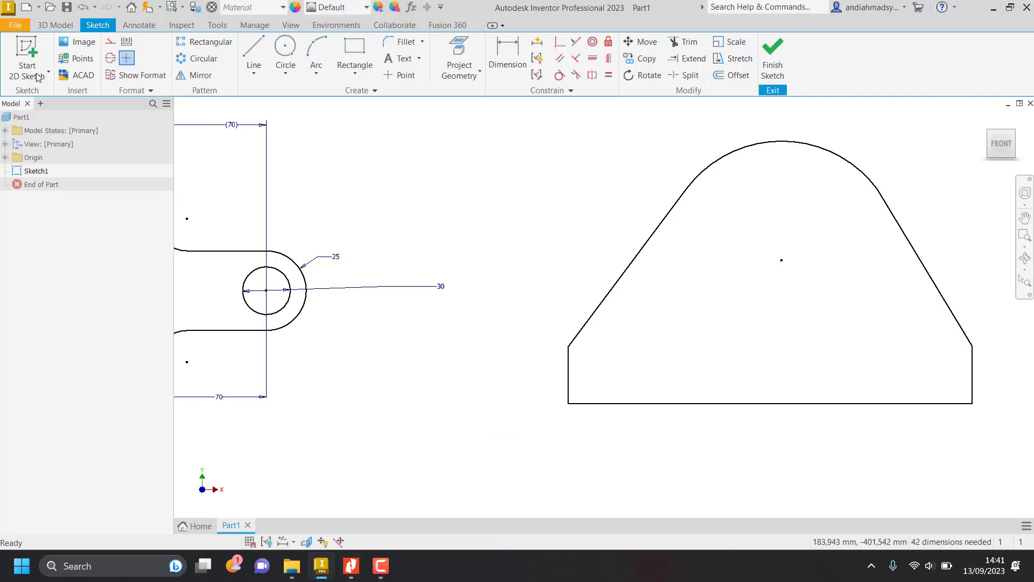
{"action": "left_click", "coordinate": [253, 54]}
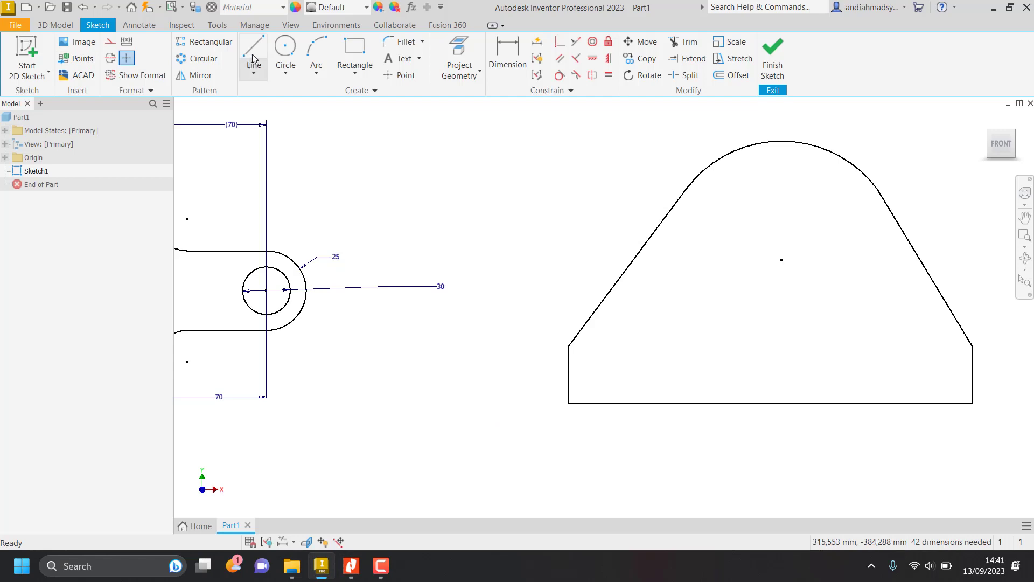
{"action": "left_click", "coordinate": [568, 386]}
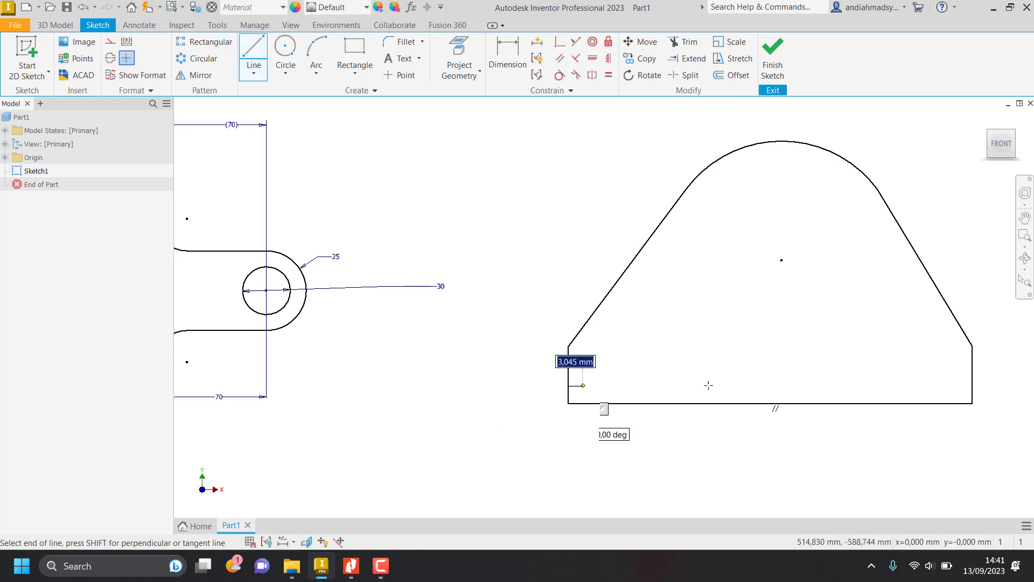
{"action": "left_click", "coordinate": [972, 385]}
{"action": "key", "text": "Escape"}
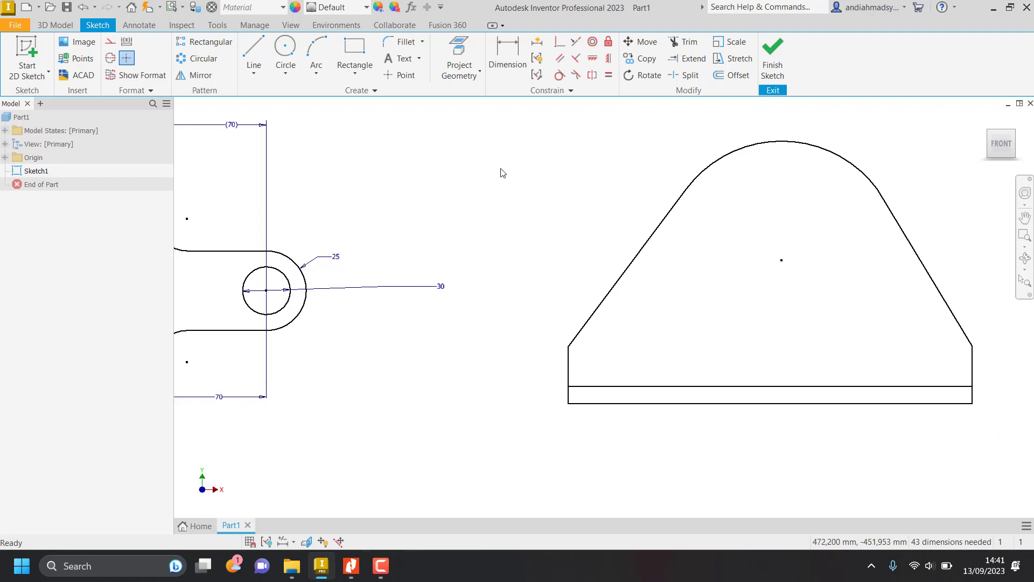
Align the top arc's center vertically with the midpoint of the lug's base line using a Vertical Constraint.
{"action": "left_click", "coordinate": [608, 61]}
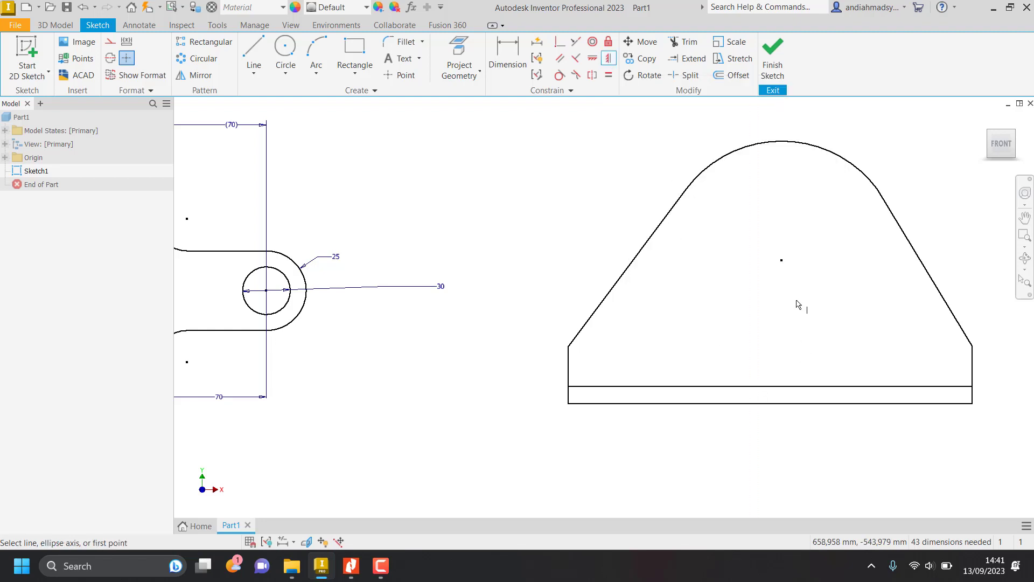
{"action": "left_click", "coordinate": [782, 262]}
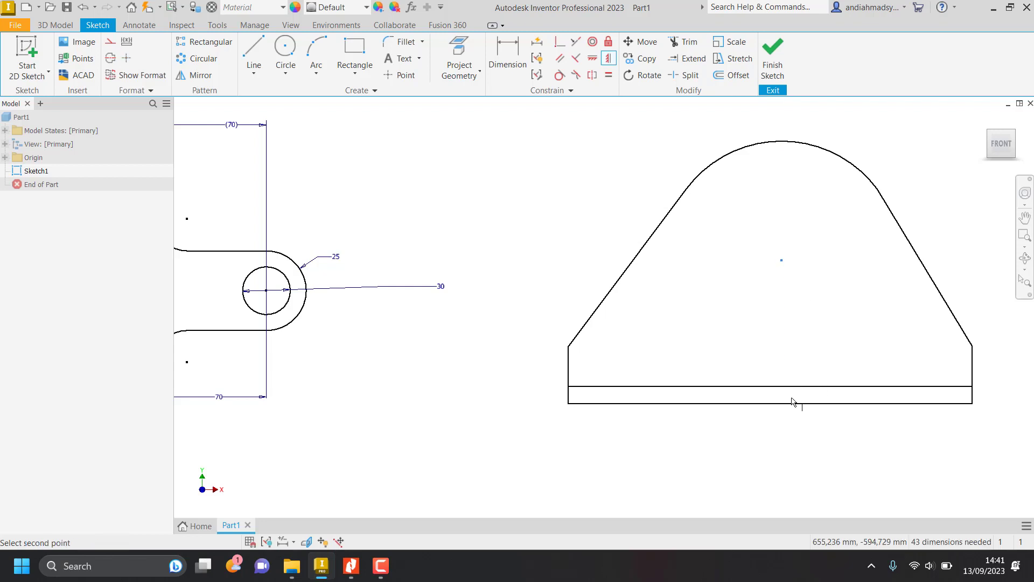
{"action": "left_click", "coordinate": [771, 404]}
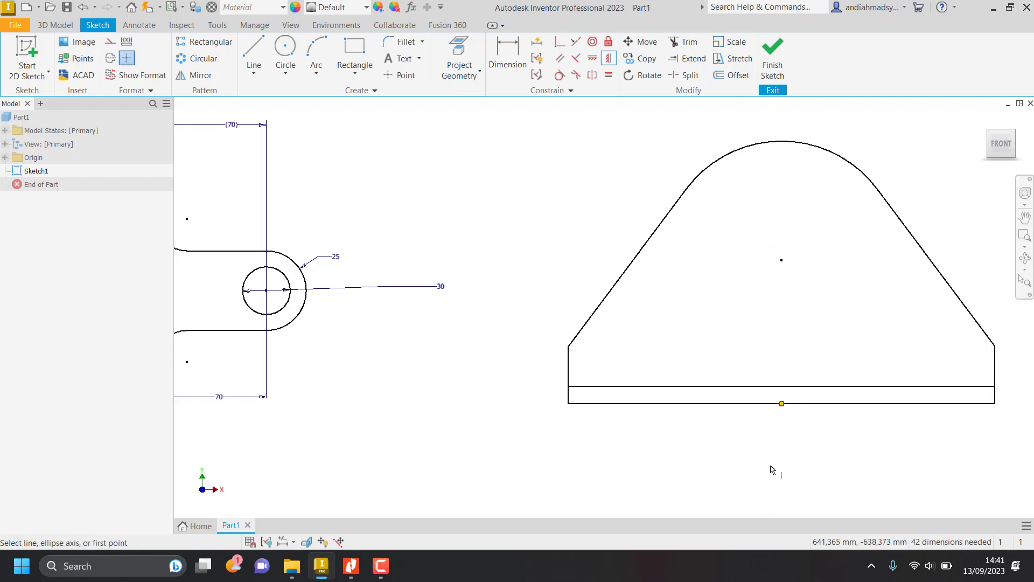
{"action": "key", "text": "Escape"}
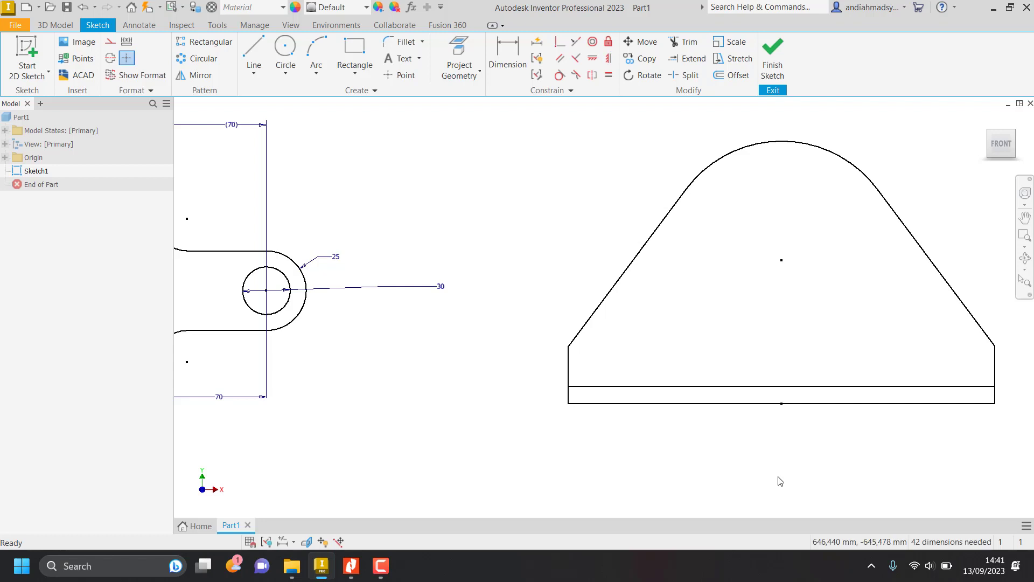
Check the base width in the Nitro Pro job sheet and dimension the lug's base line to 120 mm in Inventor.
{"action": "key", "text": "alt+Tab"}
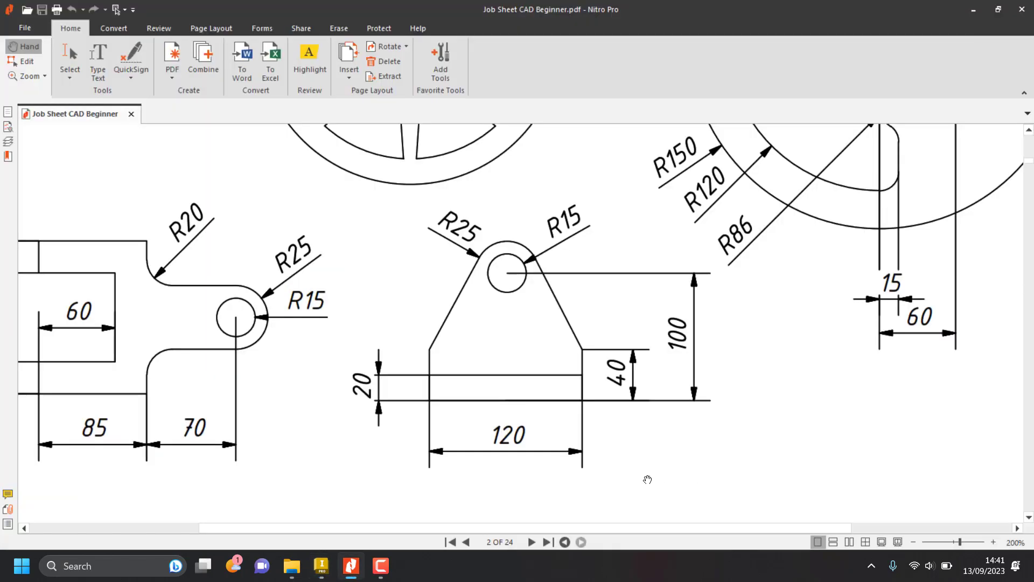
{"action": "key", "text": "alt+Tab"}
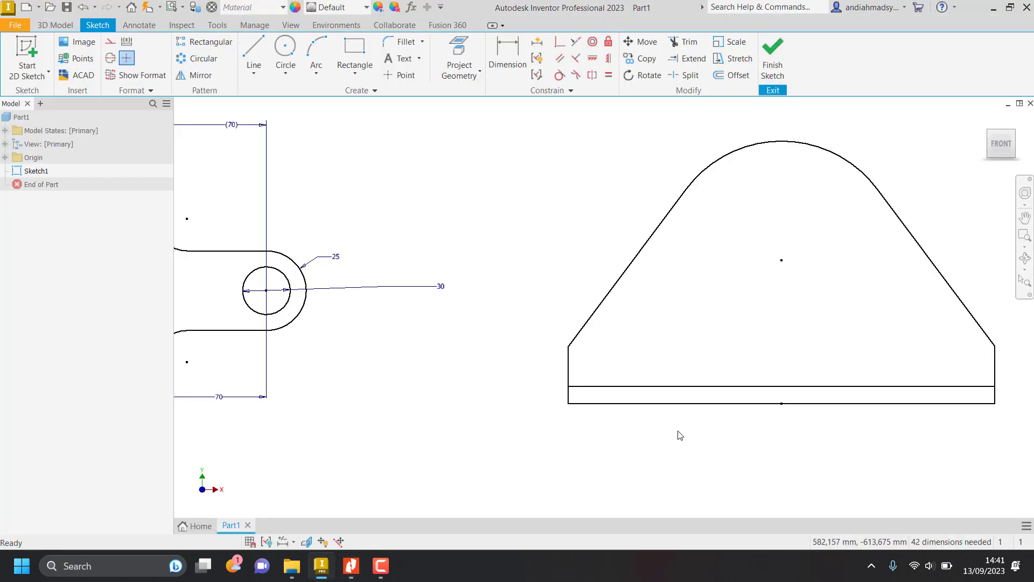
{"action": "key", "text": "d"}
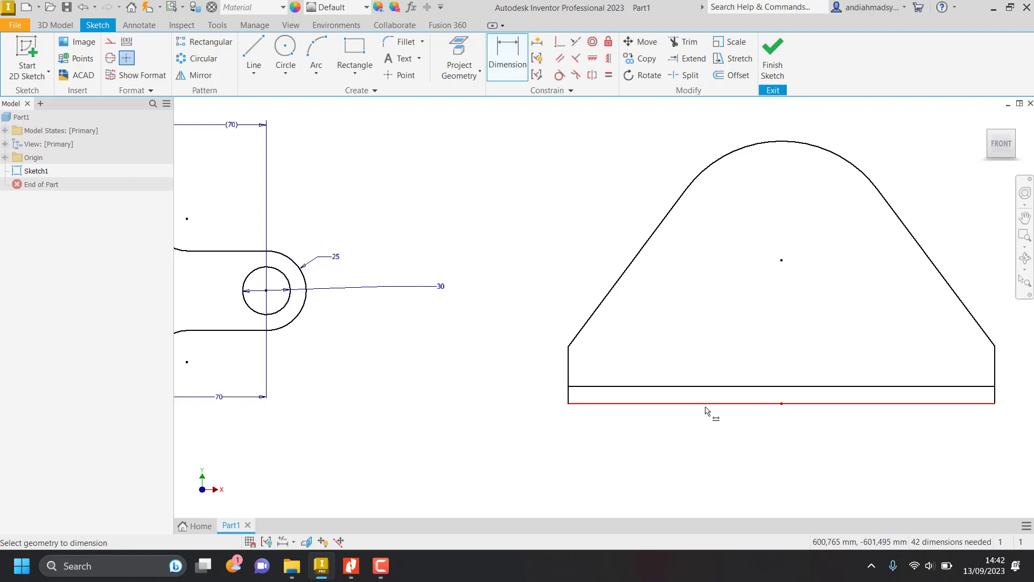
{"action": "left_click", "coordinate": [705, 410]}
{"action": "left_click", "coordinate": [716, 454]}
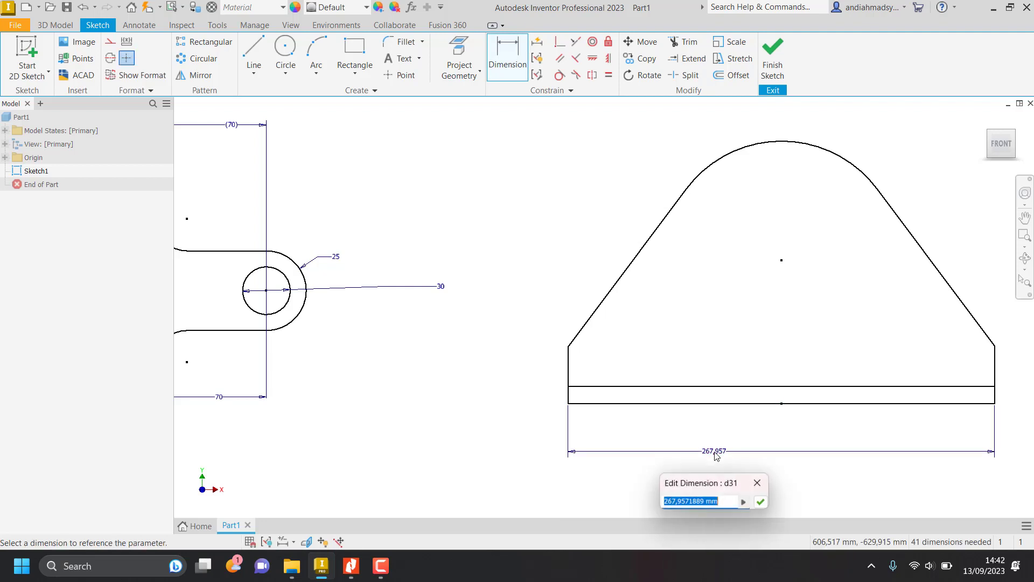
{"action": "type", "text": "120"}
{"action": "key", "text": "Return"}
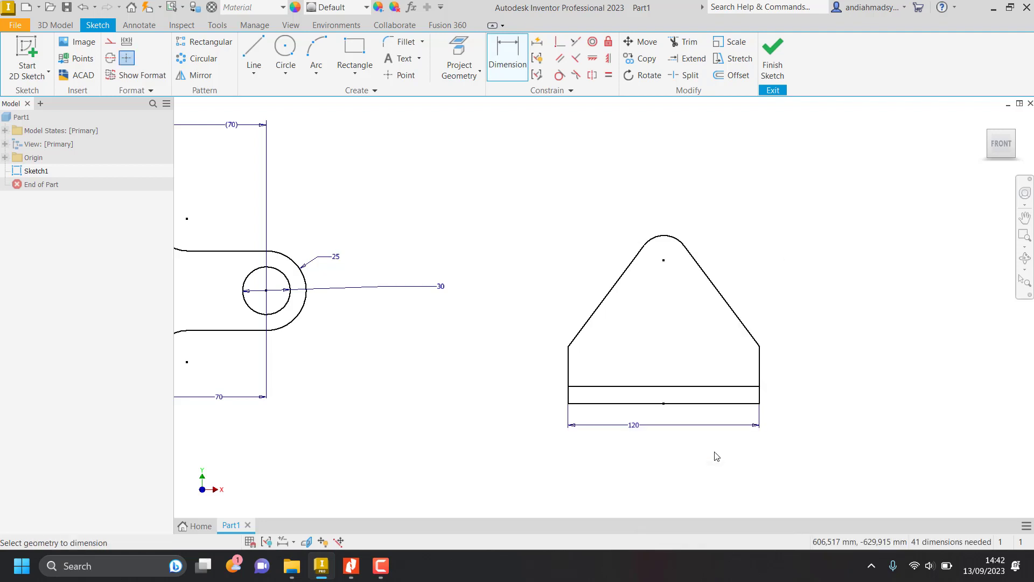
Check the base strip's height in the Nitro Pro job sheet and dimension the lug's two horizontal lines 20 mm apart in Inventor.
{"action": "key", "text": "alt+Tab"}
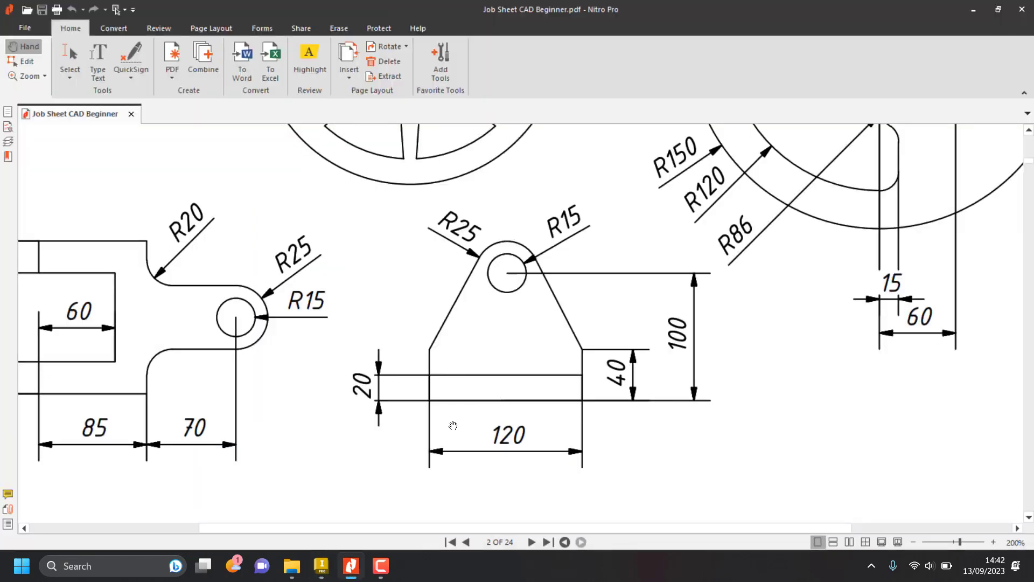
{"action": "key", "text": "alt+Tab"}
{"action": "left_click", "coordinate": [590, 402]}
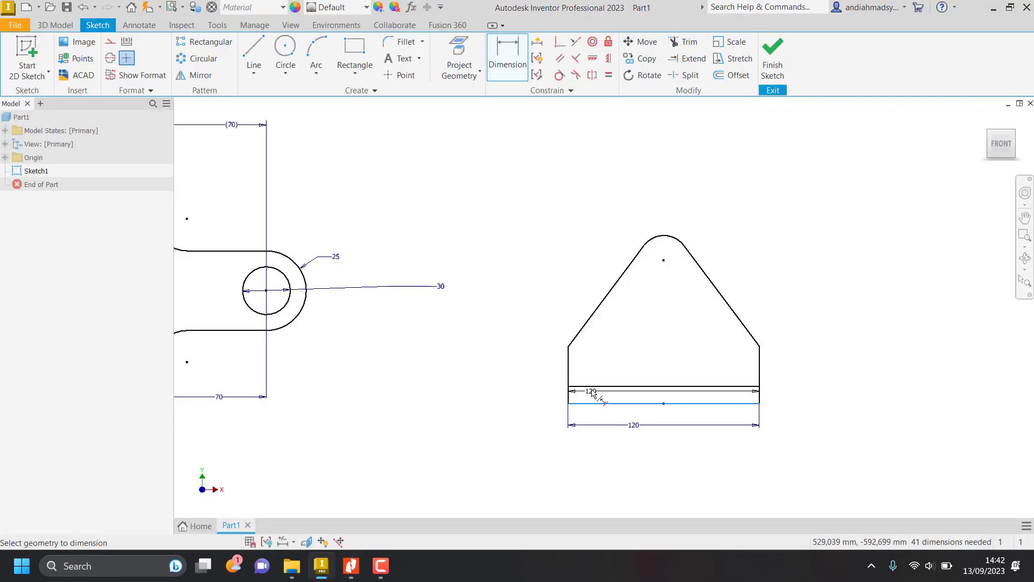
{"action": "left_click", "coordinate": [590, 387]}
{"action": "left_click", "coordinate": [547, 396]}
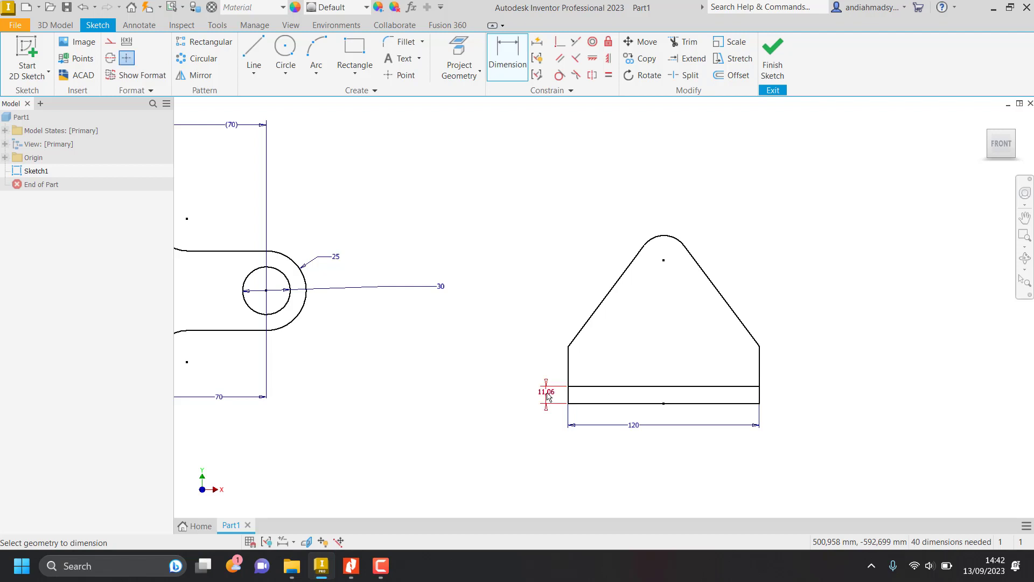
{"action": "type", "text": "20"}
{"action": "key", "text": "Return"}
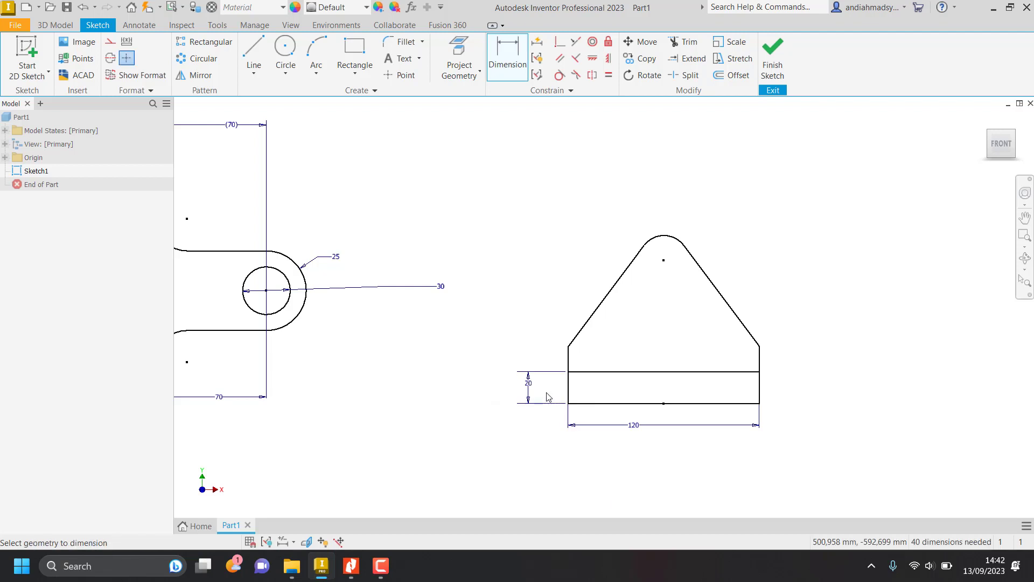
Check the side height in the Nitro Pro job sheet and dimension the lug's right shoulder point 40 mm above the base line in Inventor.
{"action": "key", "text": "alt+Tab"}
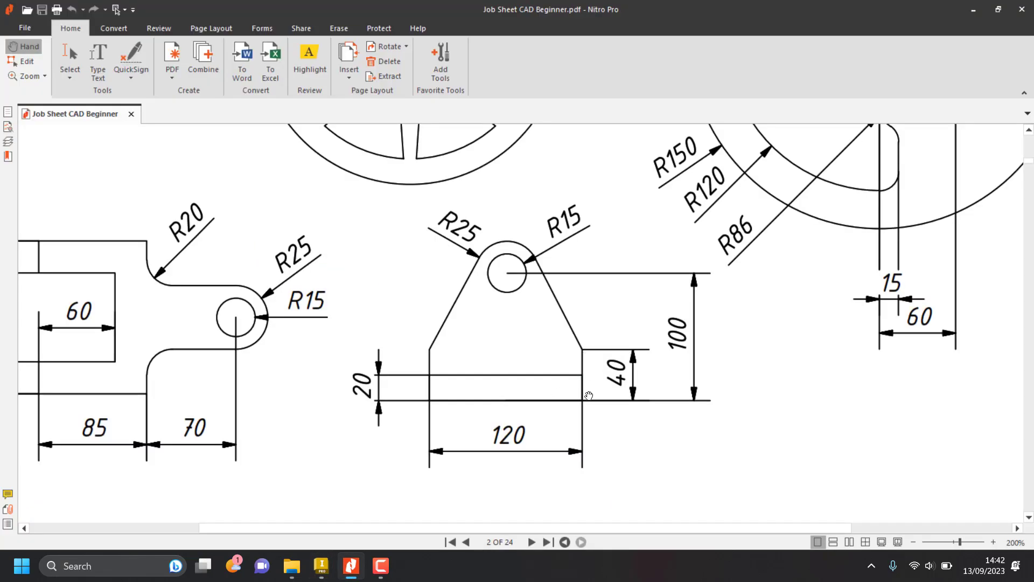
{"action": "key", "text": "alt+Tab"}
{"action": "left_click", "coordinate": [619, 403]}
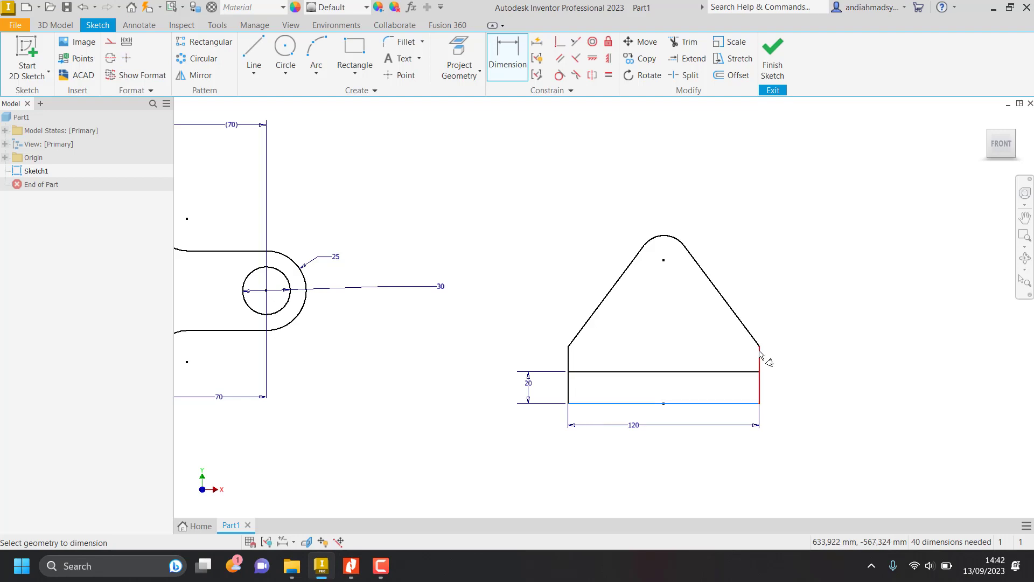
{"action": "left_click", "coordinate": [760, 346]}
{"action": "left_click", "coordinate": [792, 380]}
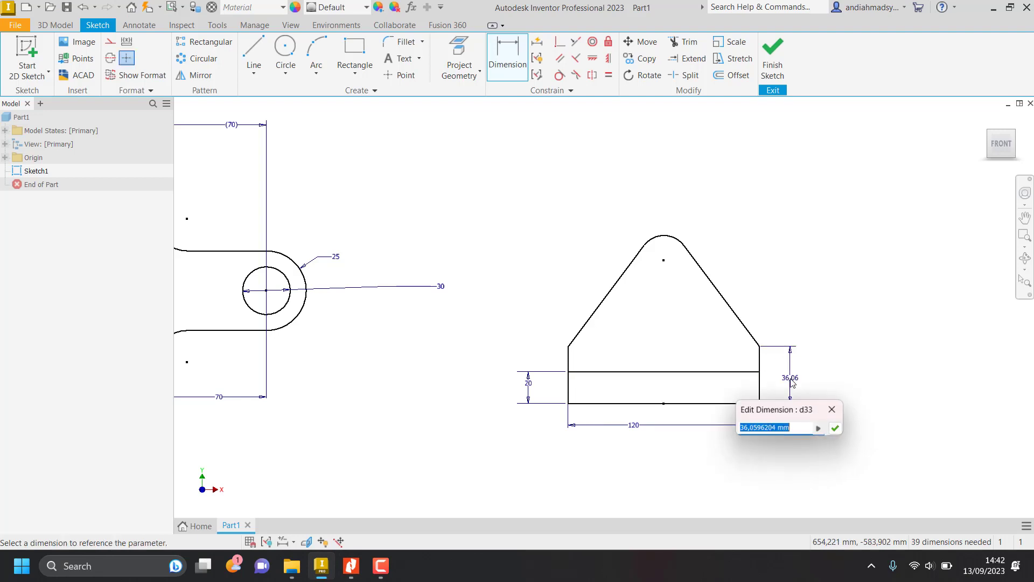
{"action": "type", "text": "40"}
{"action": "key", "text": "Return"}
Check the hole height in the Nitro Pro job sheet and dimension the top arc's center 100 mm above the lug's base line in Inventor.
{"action": "key", "text": "alt+Tab"}
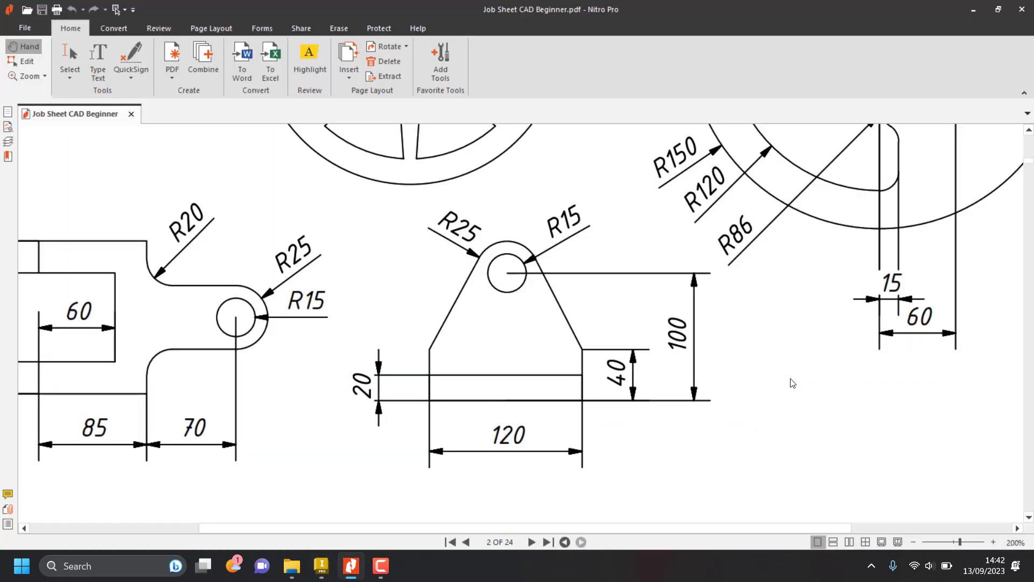
{"action": "key", "text": "alt+Tab"}
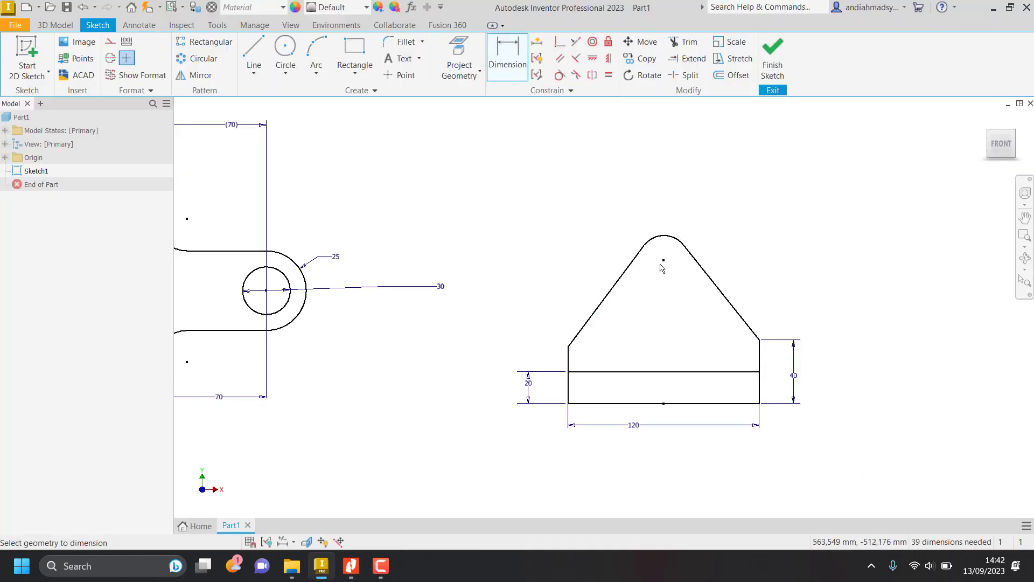
{"action": "left_click", "coordinate": [663, 261]}
{"action": "left_click", "coordinate": [679, 403]}
{"action": "left_click", "coordinate": [849, 353]}
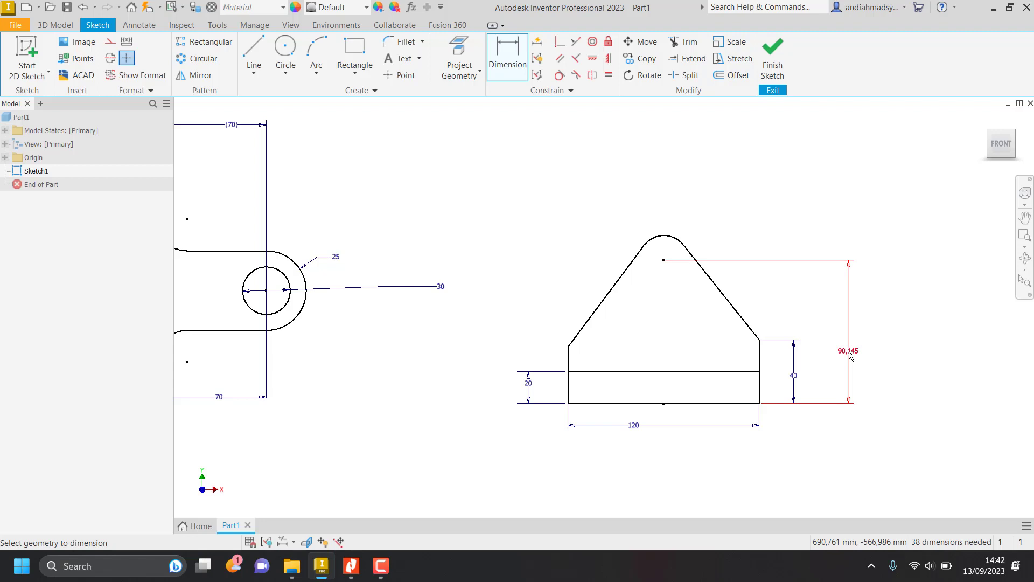
{"action": "type", "text": "100"}
{"action": "key", "text": "Return"}
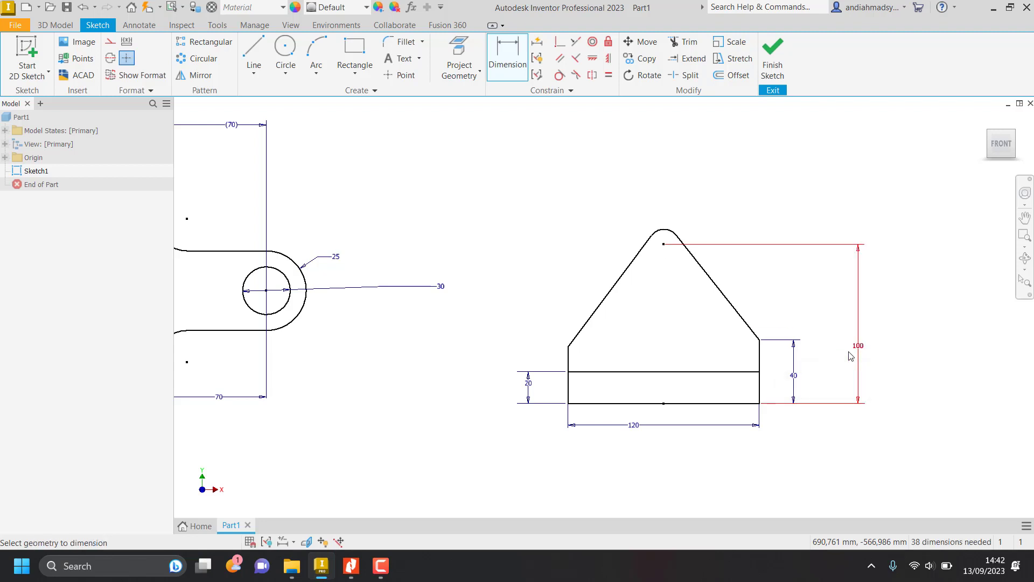
Dimension the lug's left vertical edge to 40 mm.
{"action": "left_click", "coordinate": [568, 359]}
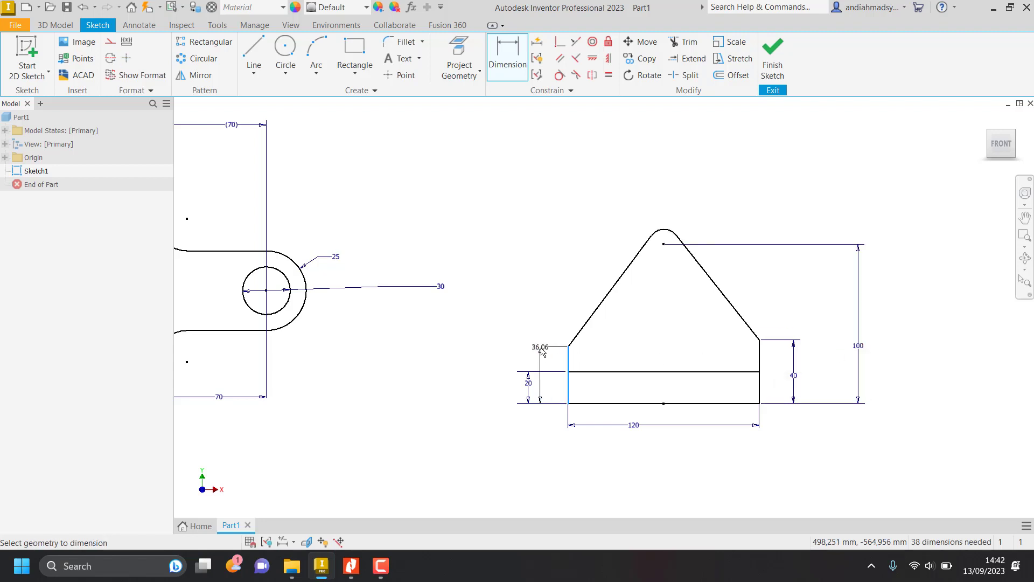
{"action": "left_click", "coordinate": [543, 350]}
{"action": "type", "text": "20"}
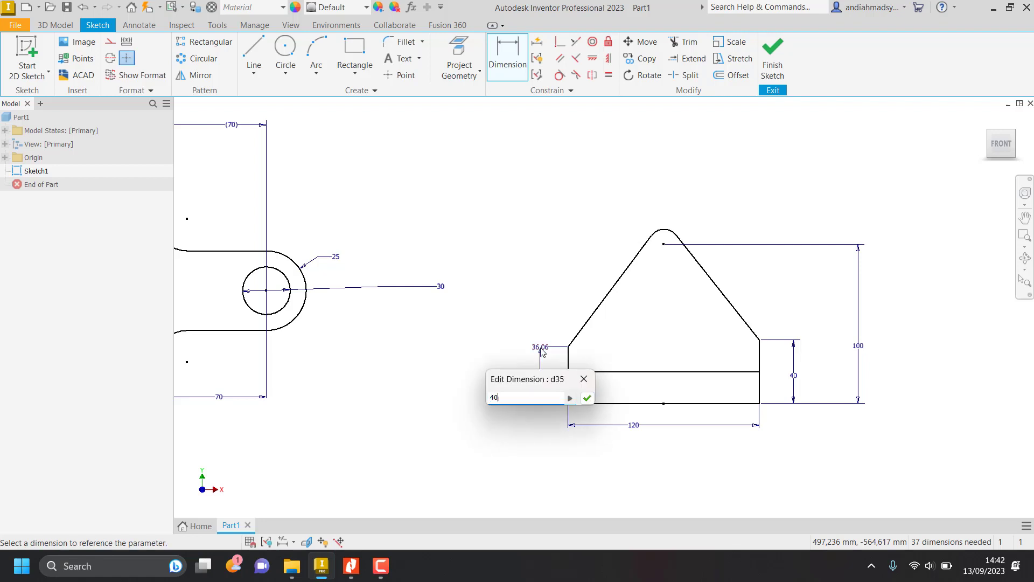
{"action": "key", "text": "Return"}
Check the top radius in the Nitro Pro job sheet and set the lug's top arc to a 25 mm radius in Inventor.
{"action": "key", "text": "alt+Tab"}
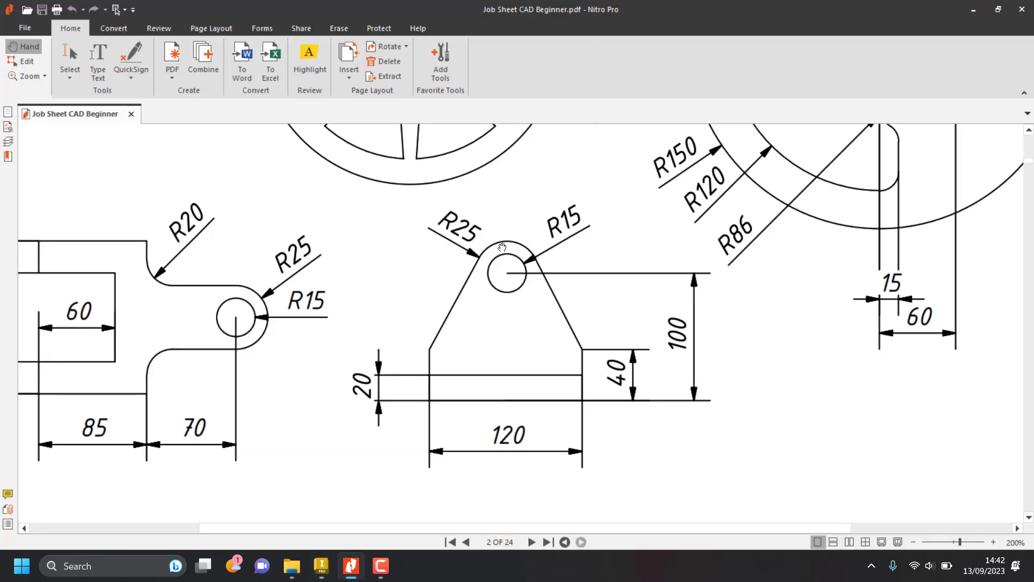
{"action": "key", "text": "alt+Tab"}
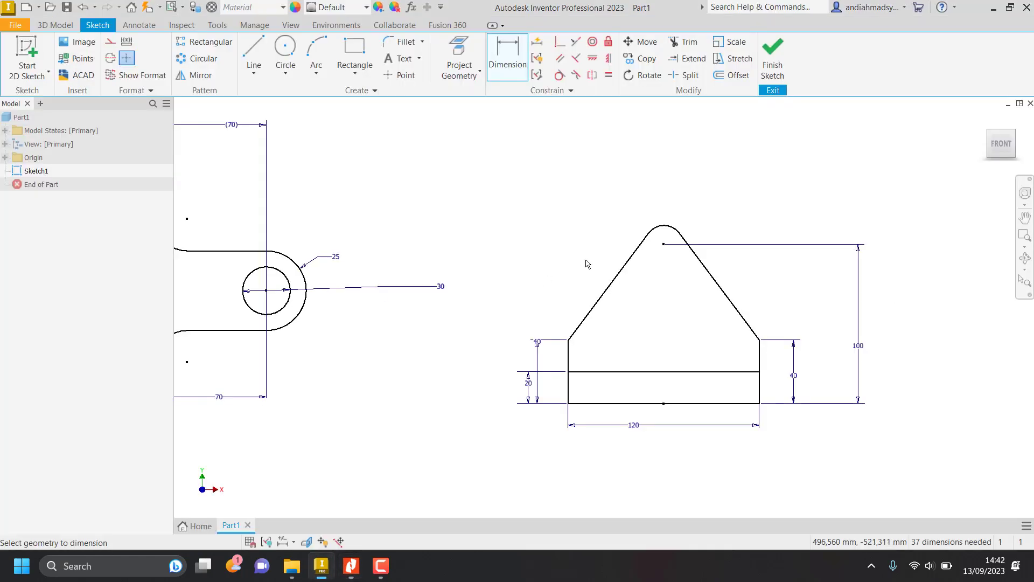
{"action": "left_click", "coordinate": [661, 229]}
{"action": "left_click", "coordinate": [628, 207]}
{"action": "type", "text": "25"}
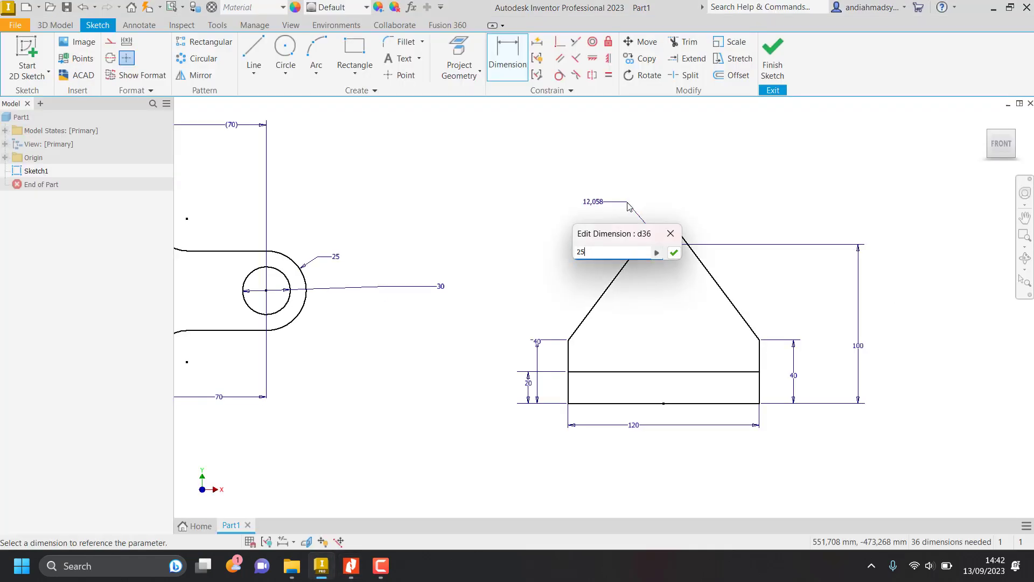
{"action": "key", "text": "Return"}
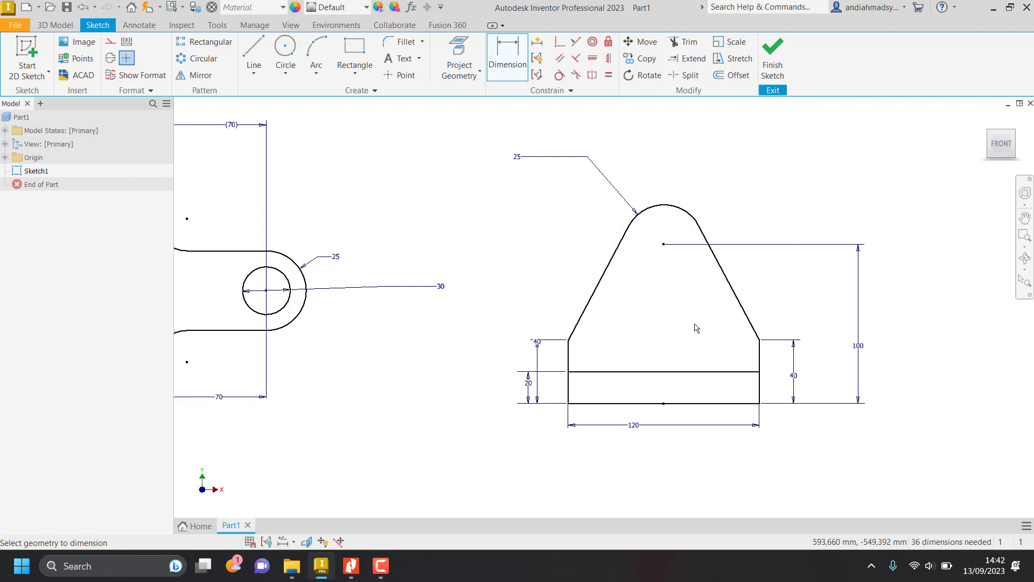
Check the hole size in the Nitro Pro job sheet and draw a circle of diameter 15*2 mm at the lug's top arc center in Inventor.
{"action": "key", "text": "alt+Tab"}
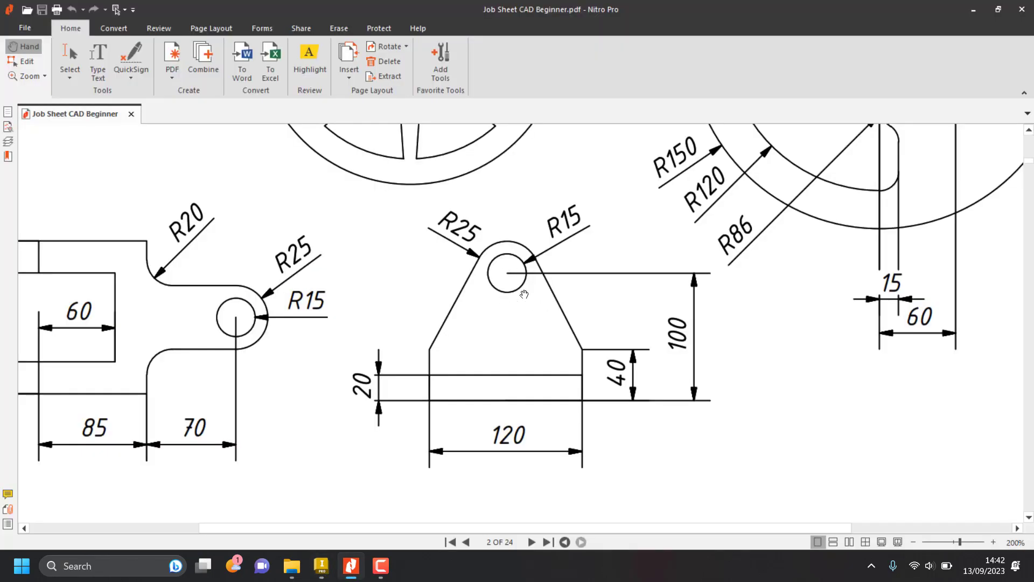
{"action": "key", "text": "alt+Tab"}
{"action": "key", "text": "alt+Tab"}
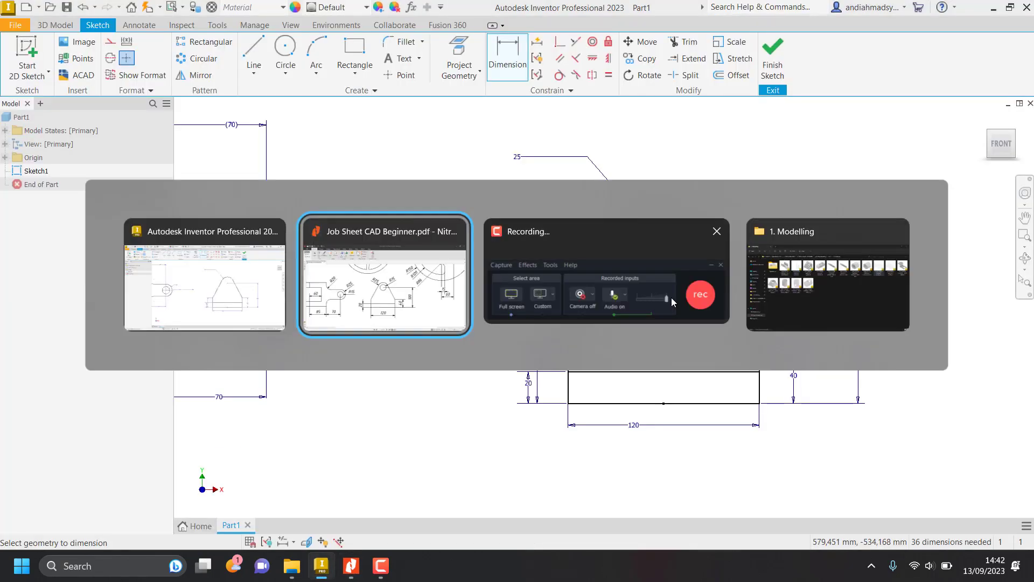
{"action": "key", "text": "alt+Tab"}
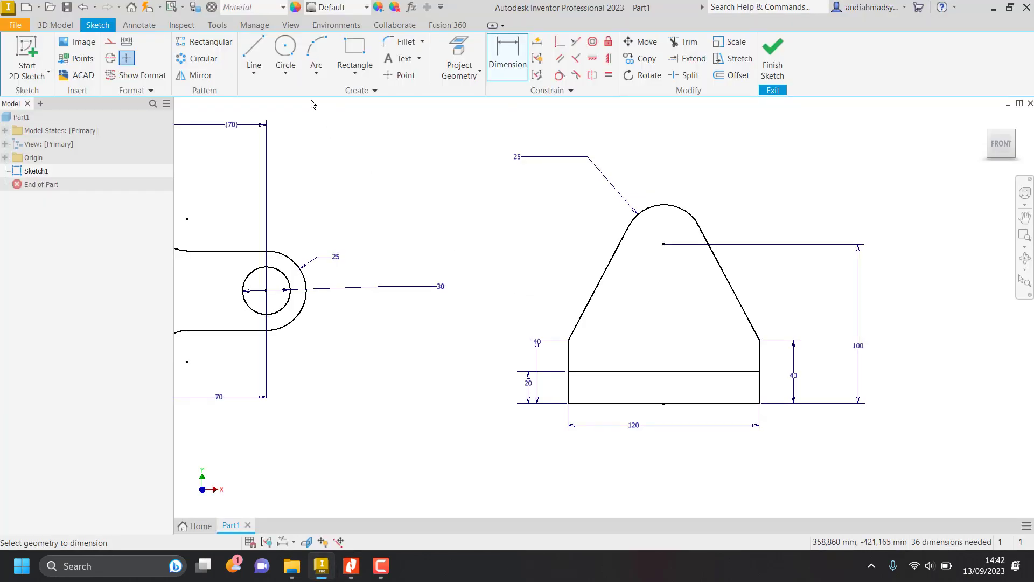
{"action": "key", "text": "c"}
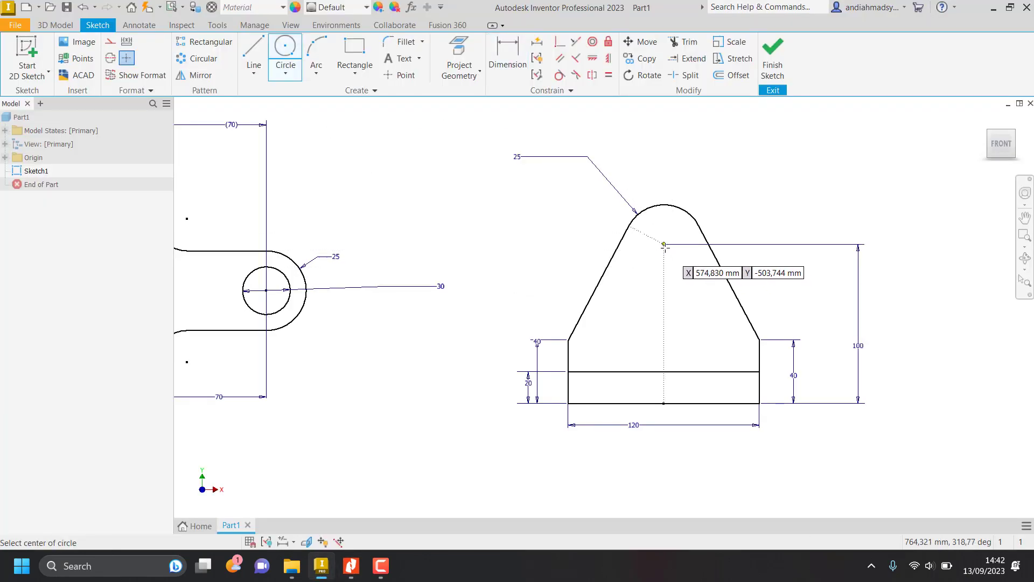
{"action": "left_click", "coordinate": [664, 244]}
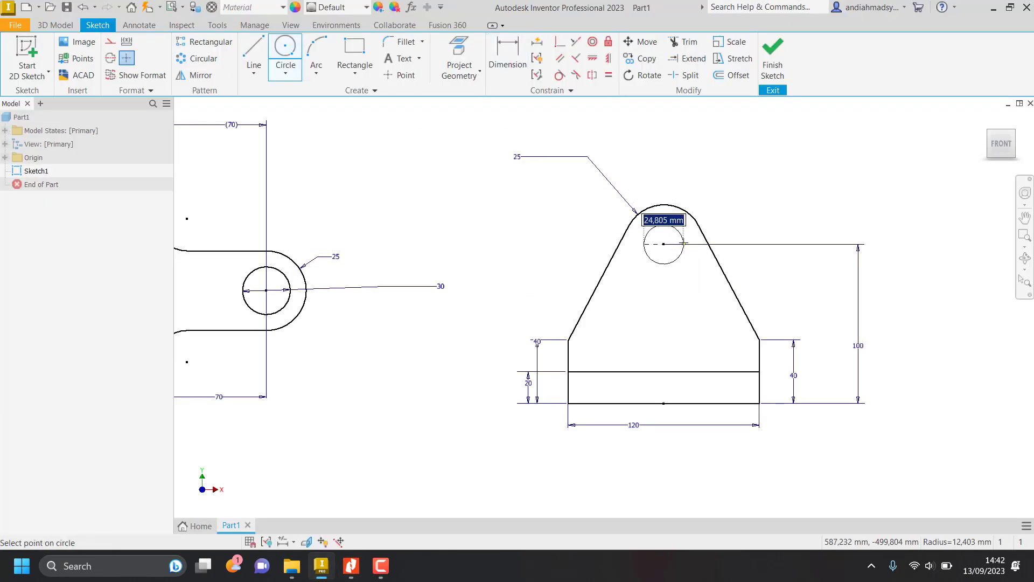
{"action": "key", "text": "alt+Tab"}
{"action": "key", "text": "alt+Tab"}
{"action": "type", "text": "1"}
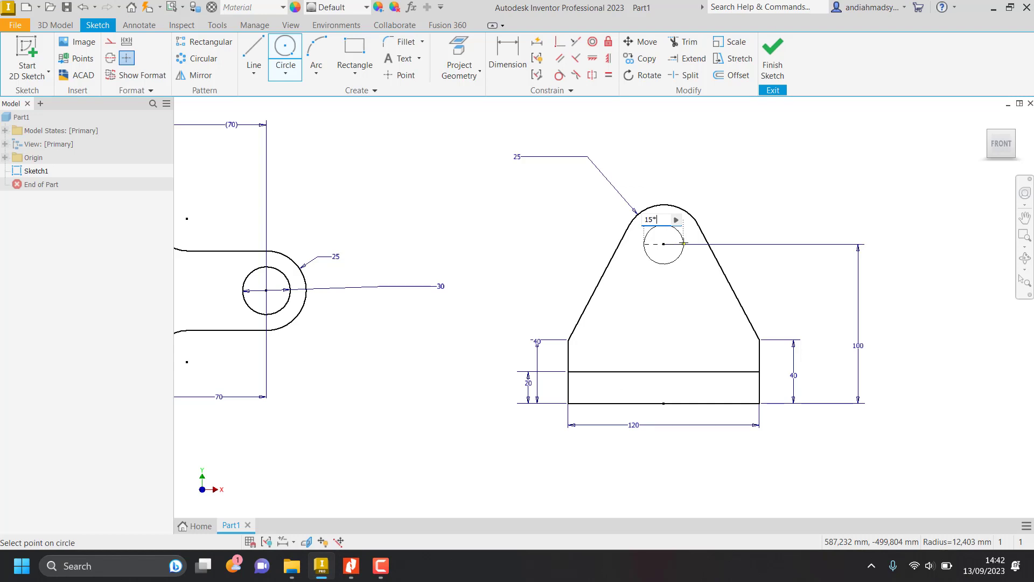
{"action": "type", "text": "5*2"}
{"action": "key", "text": "Return"}
{"action": "key", "text": "Escape"}
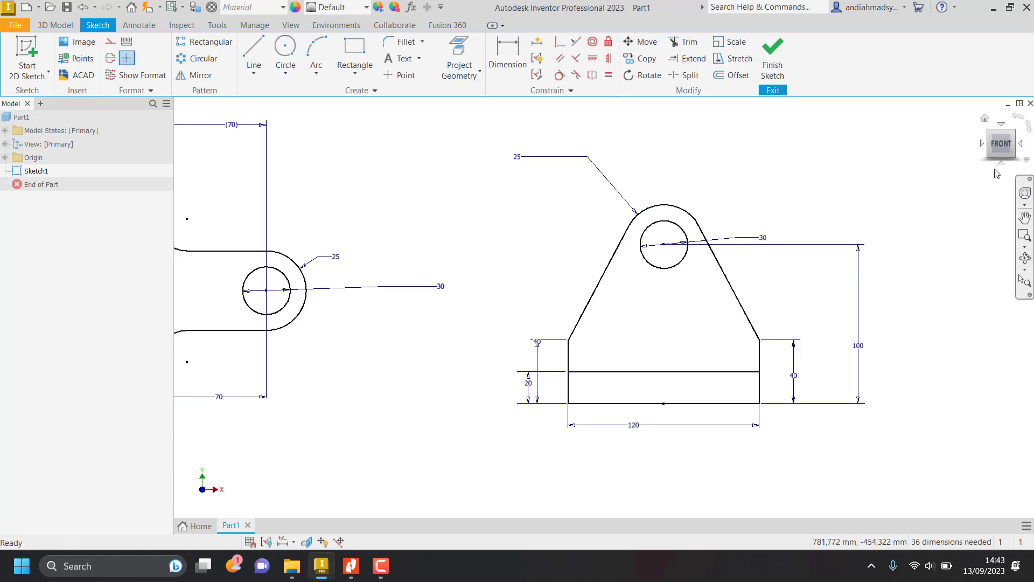
{"action": "left_click", "coordinate": [1002, 144]}
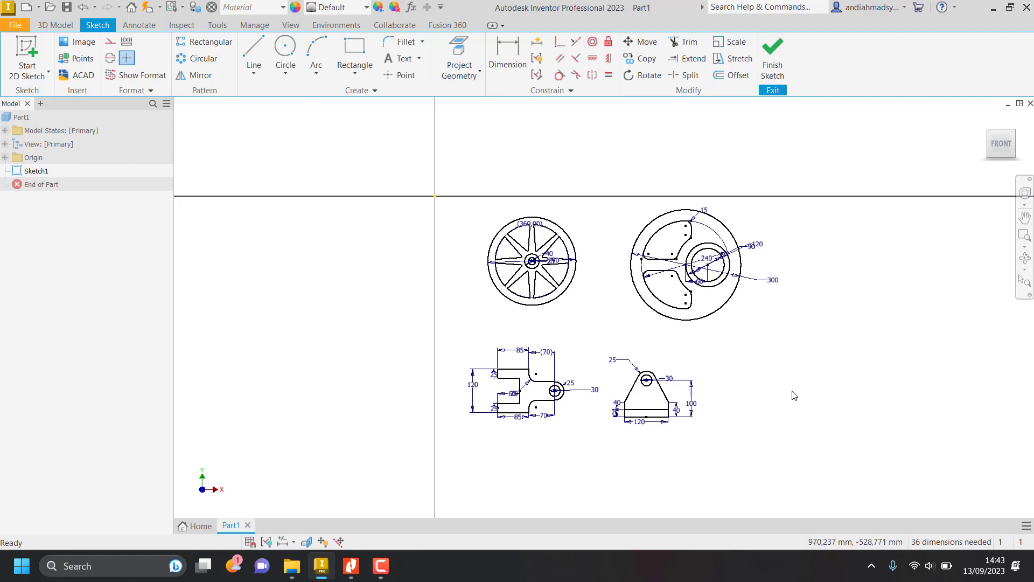
{"action": "middle_click_drag", "start_coordinate": [793, 394], "coordinate": [605, 330]}
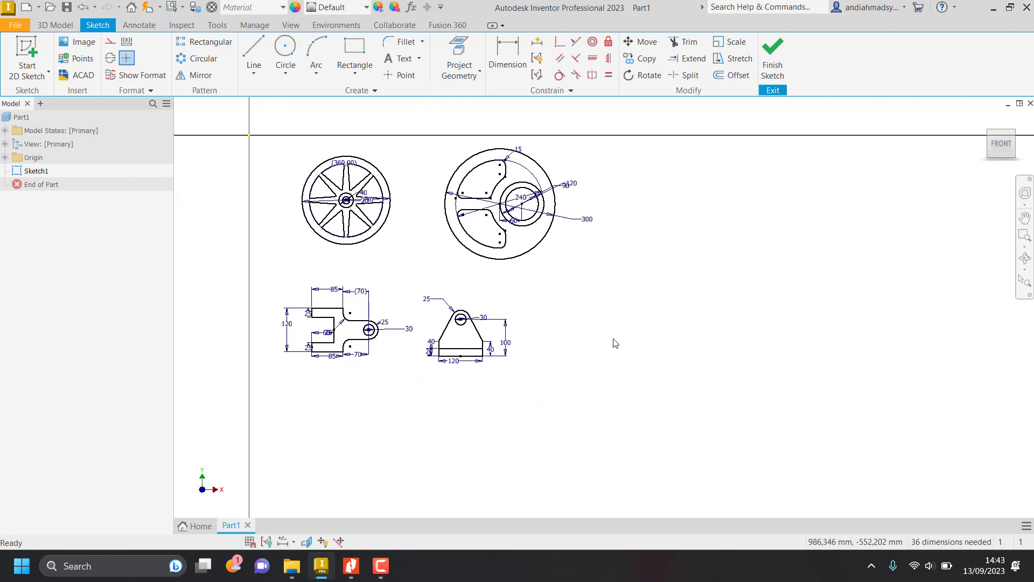